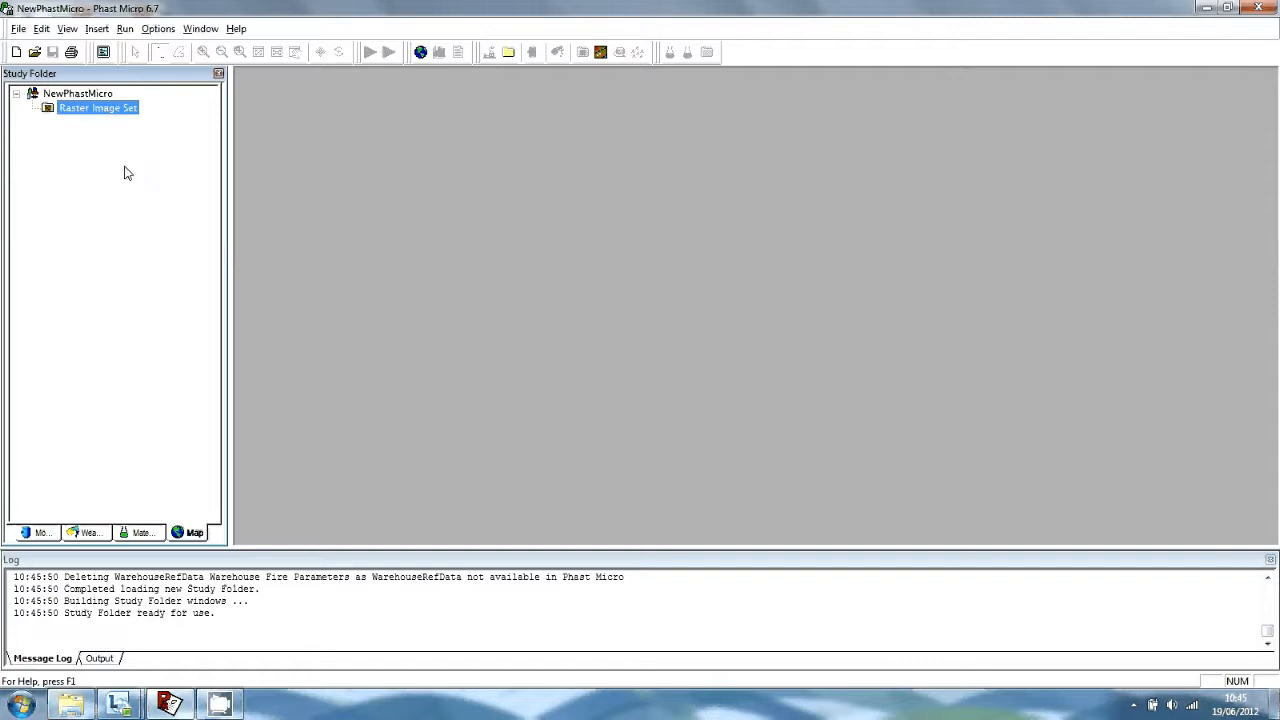
{"action": "left_click", "coordinate": [88, 532]}
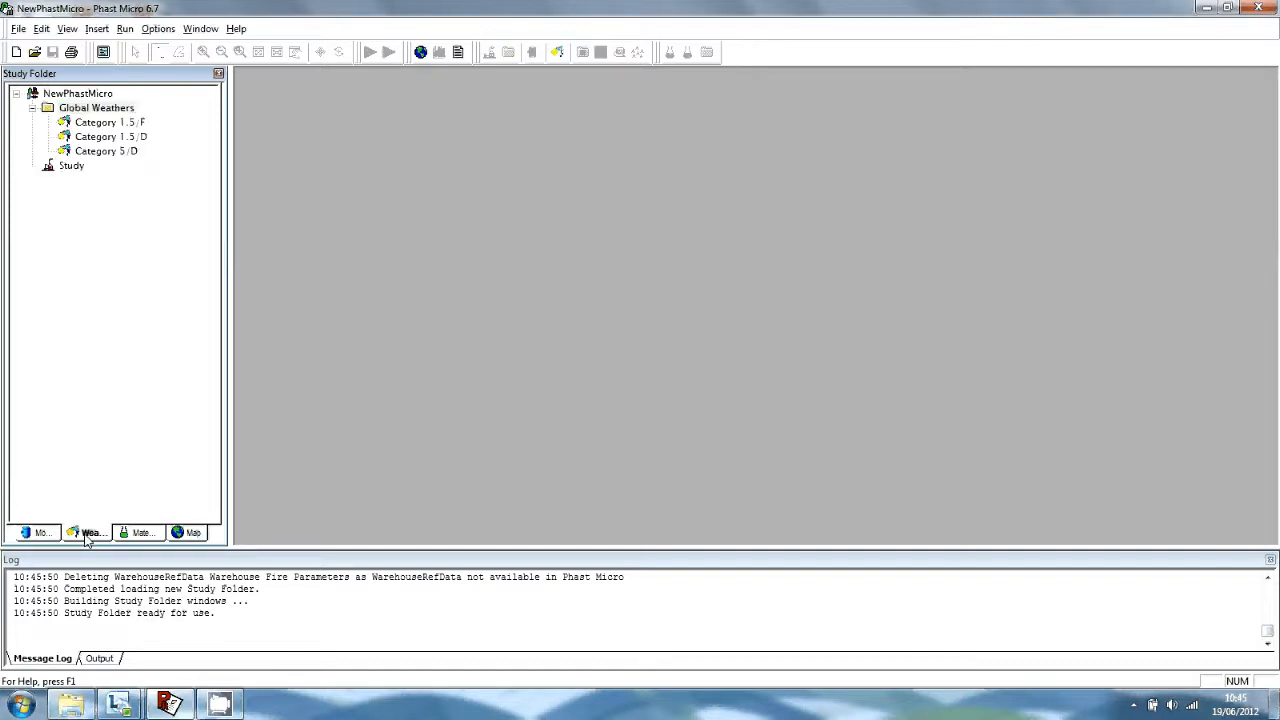
{"action": "left_click", "coordinate": [18, 28]}
{"action": "left_click", "coordinate": [90, 165]}
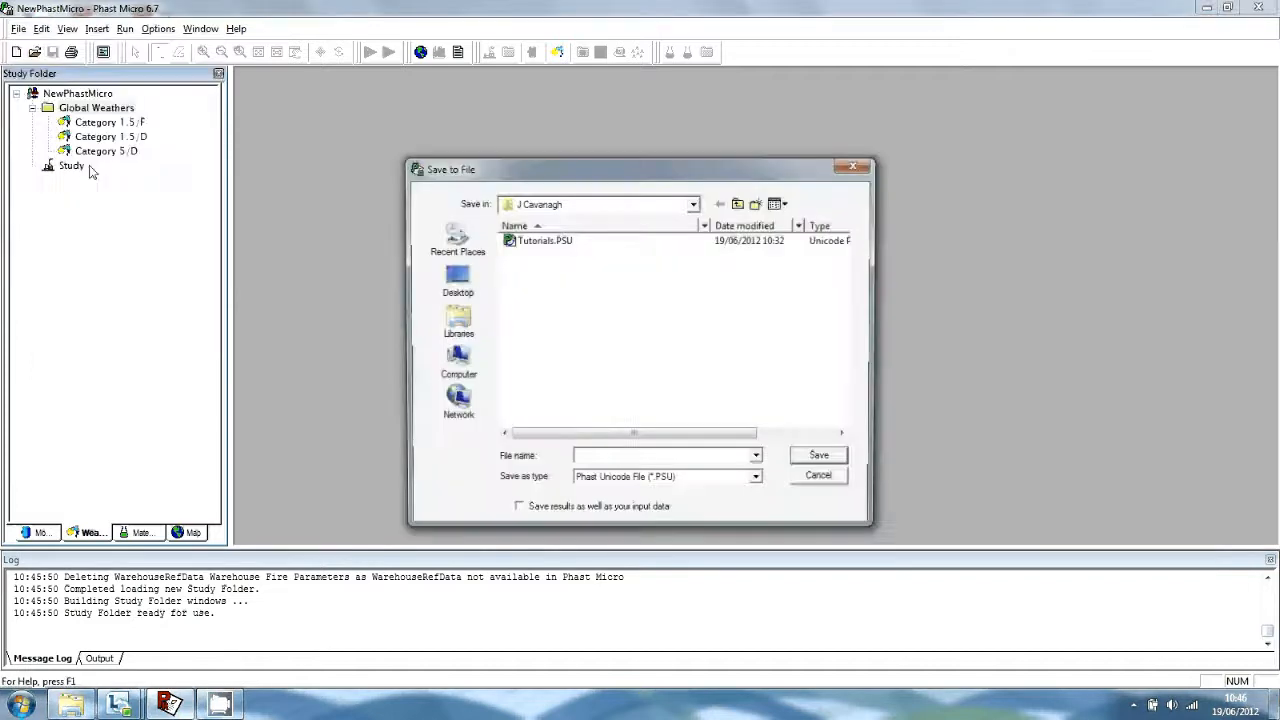
{"action": "left_click", "coordinate": [694, 203]}
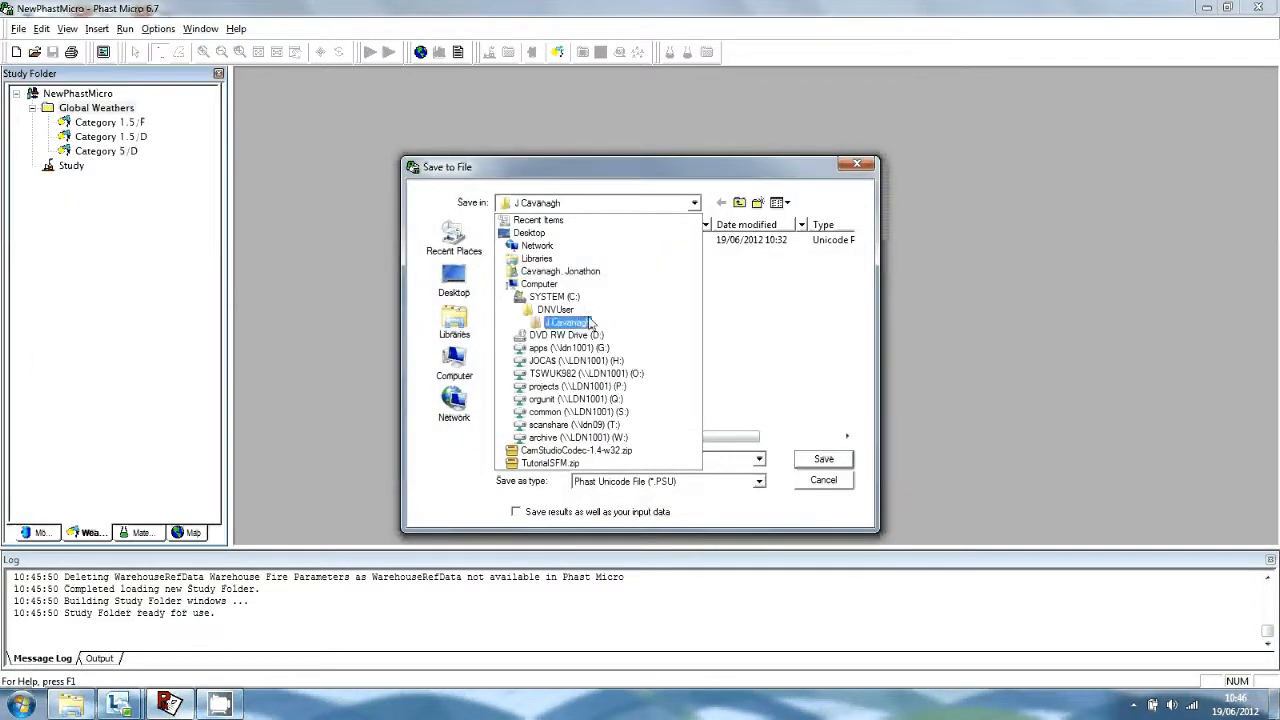
{"action": "left_click", "coordinate": [588, 325]}
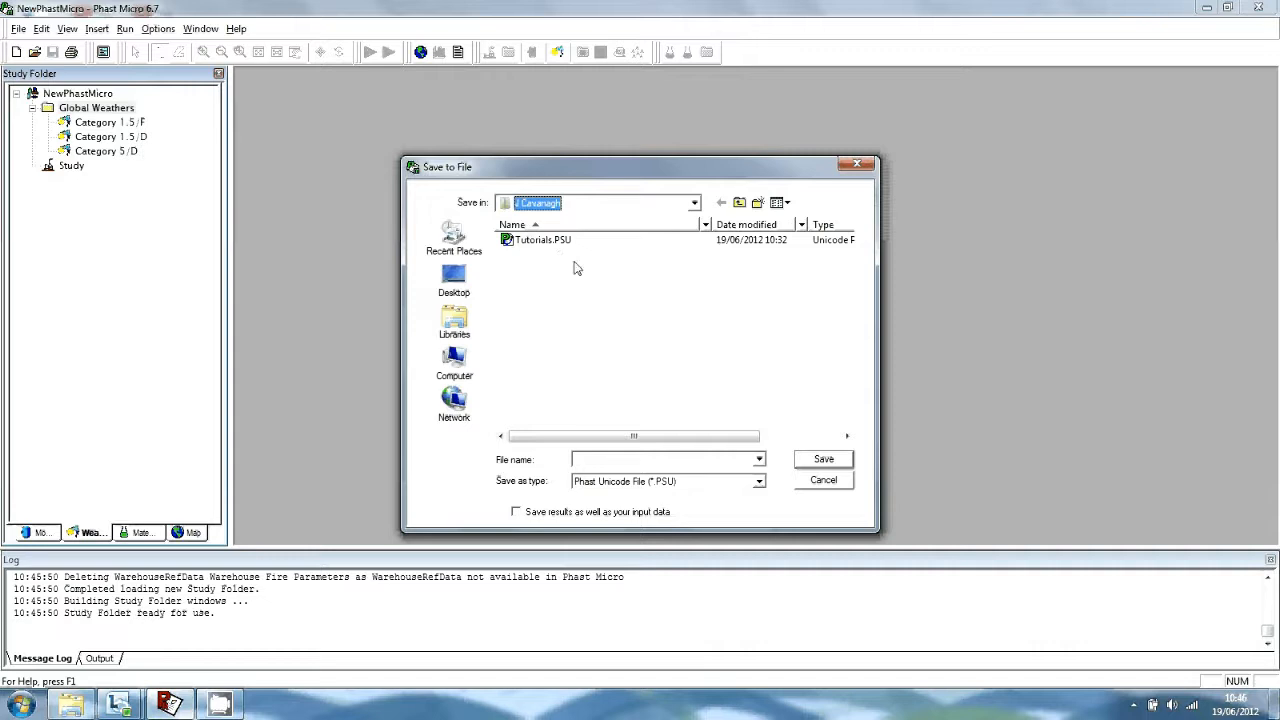
{"action": "left_click", "coordinate": [823, 483]}
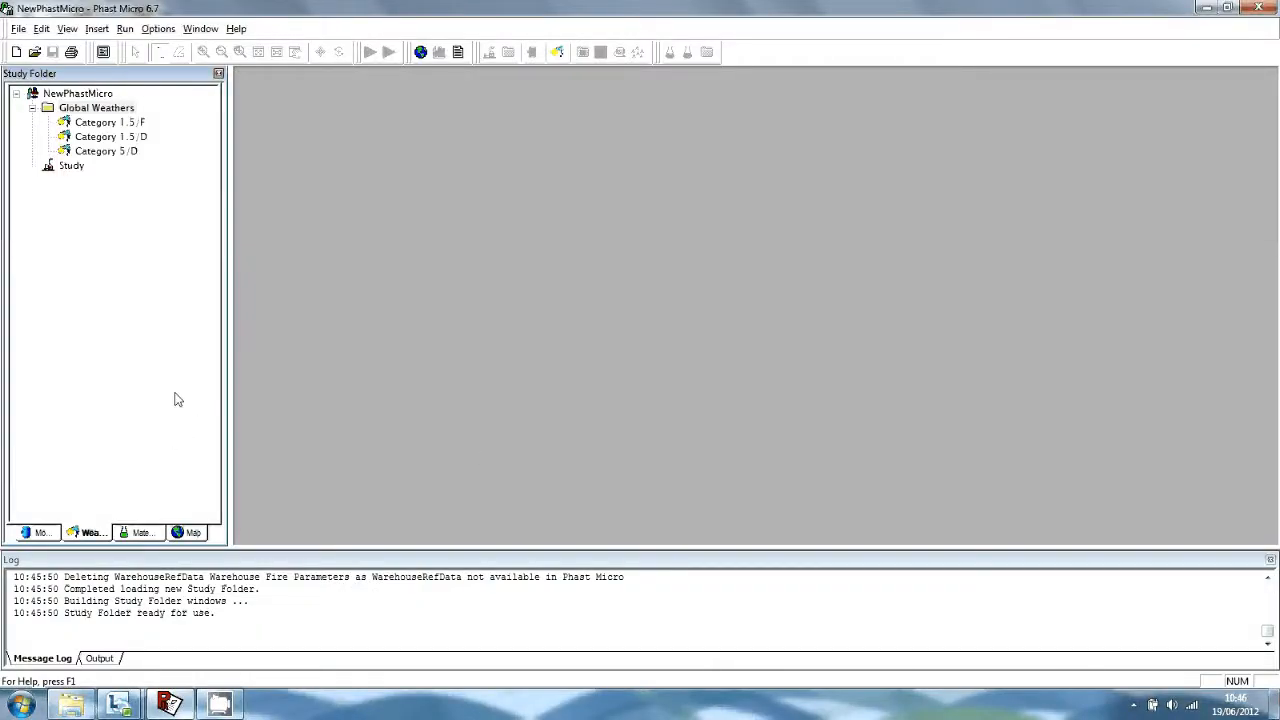
{"action": "left_click", "coordinate": [192, 532]}
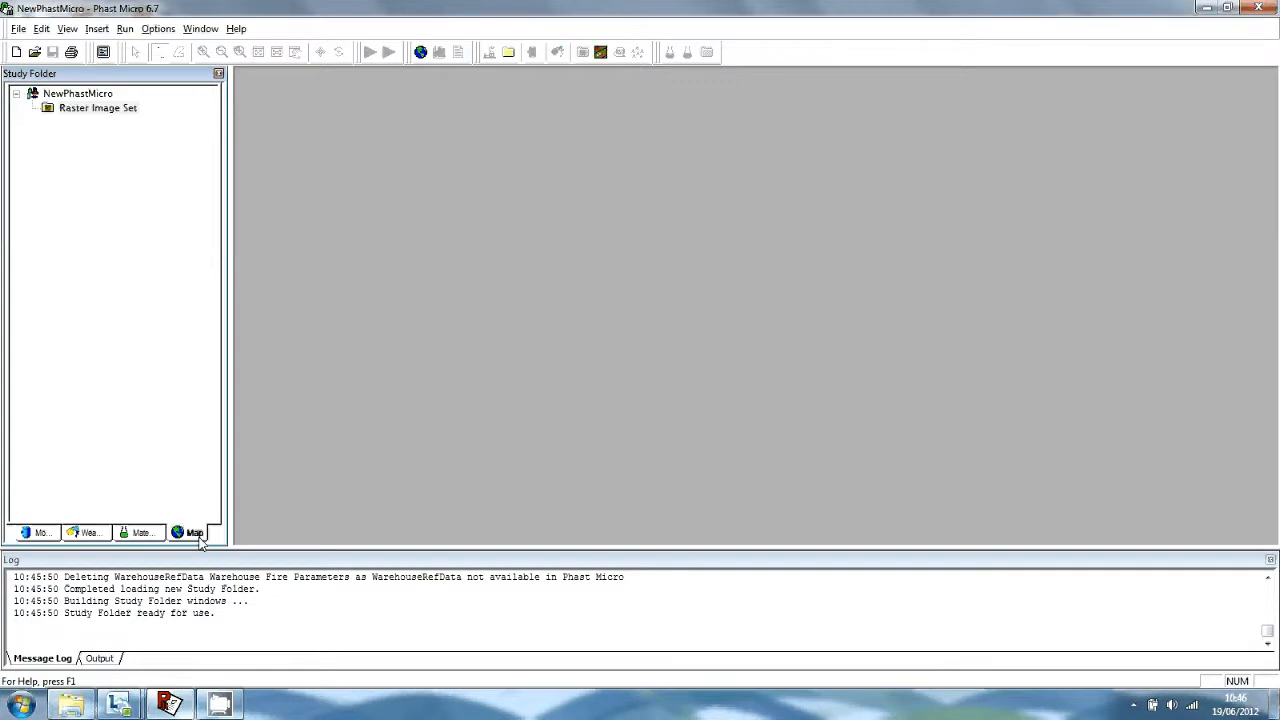
{"action": "right_click", "coordinate": [78, 97]}
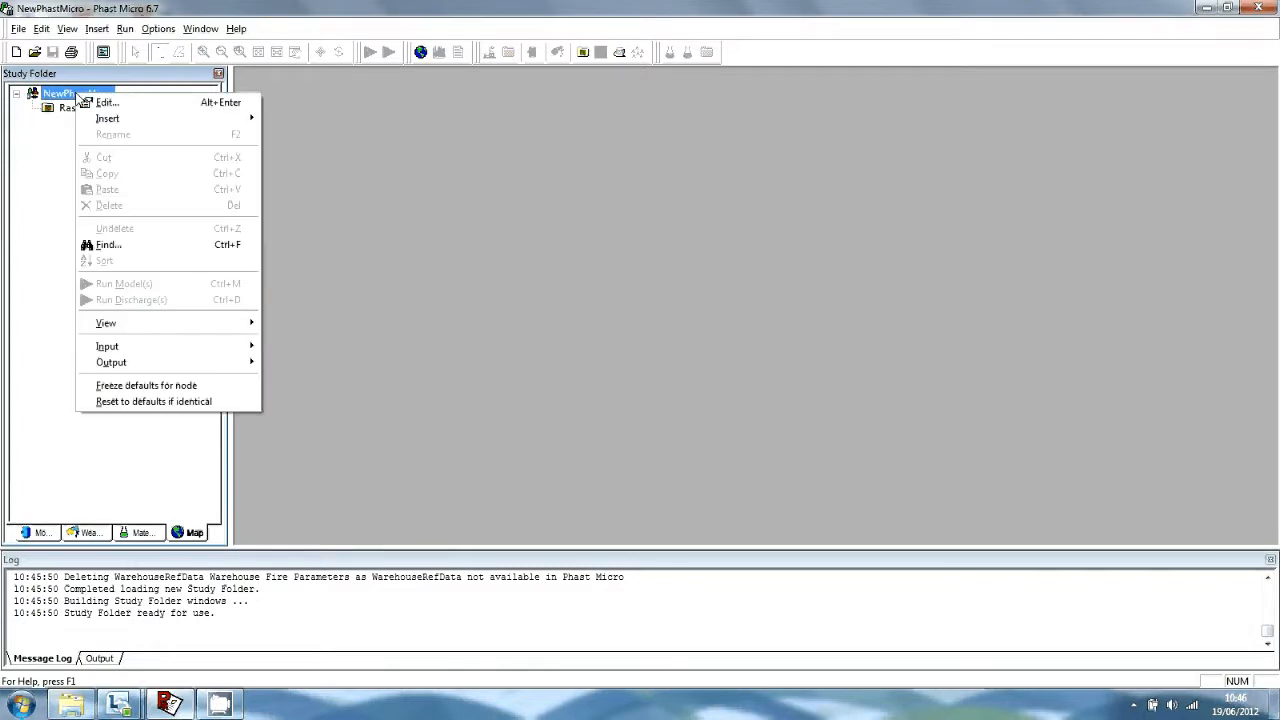
{"action": "mouse_move", "coordinate": [120, 122]}
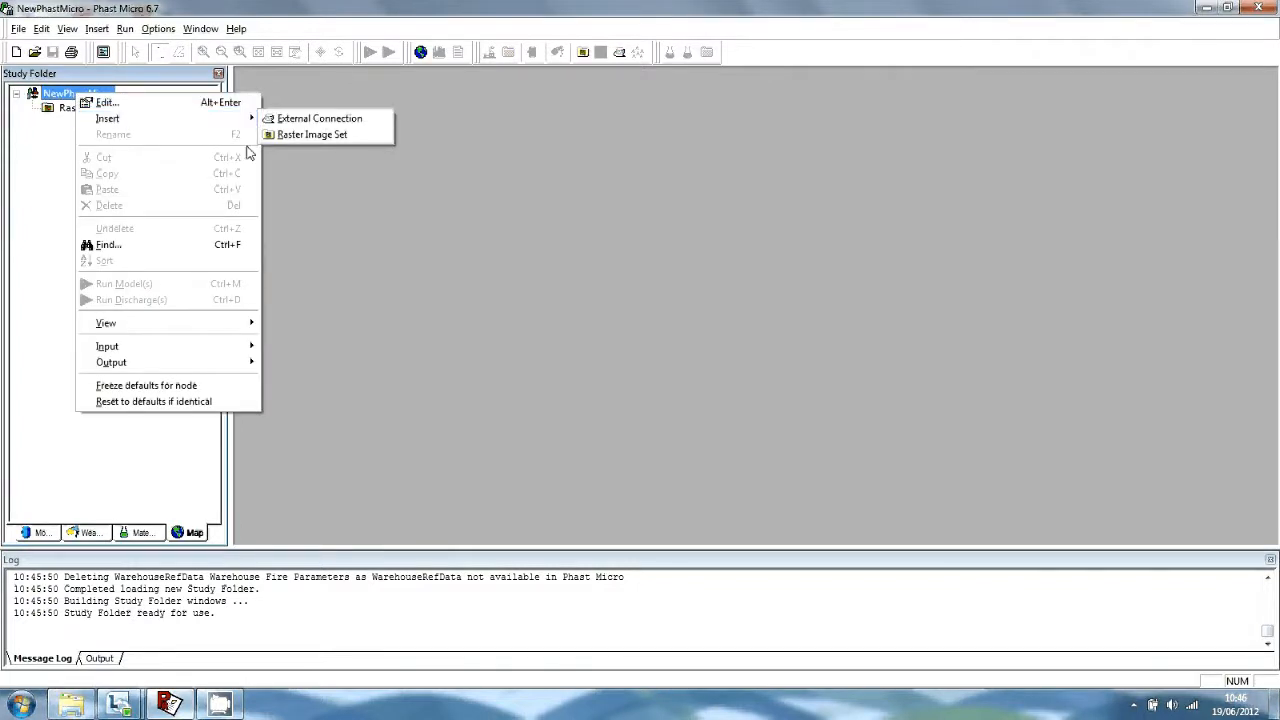
{"action": "left_click", "coordinate": [70, 118]}
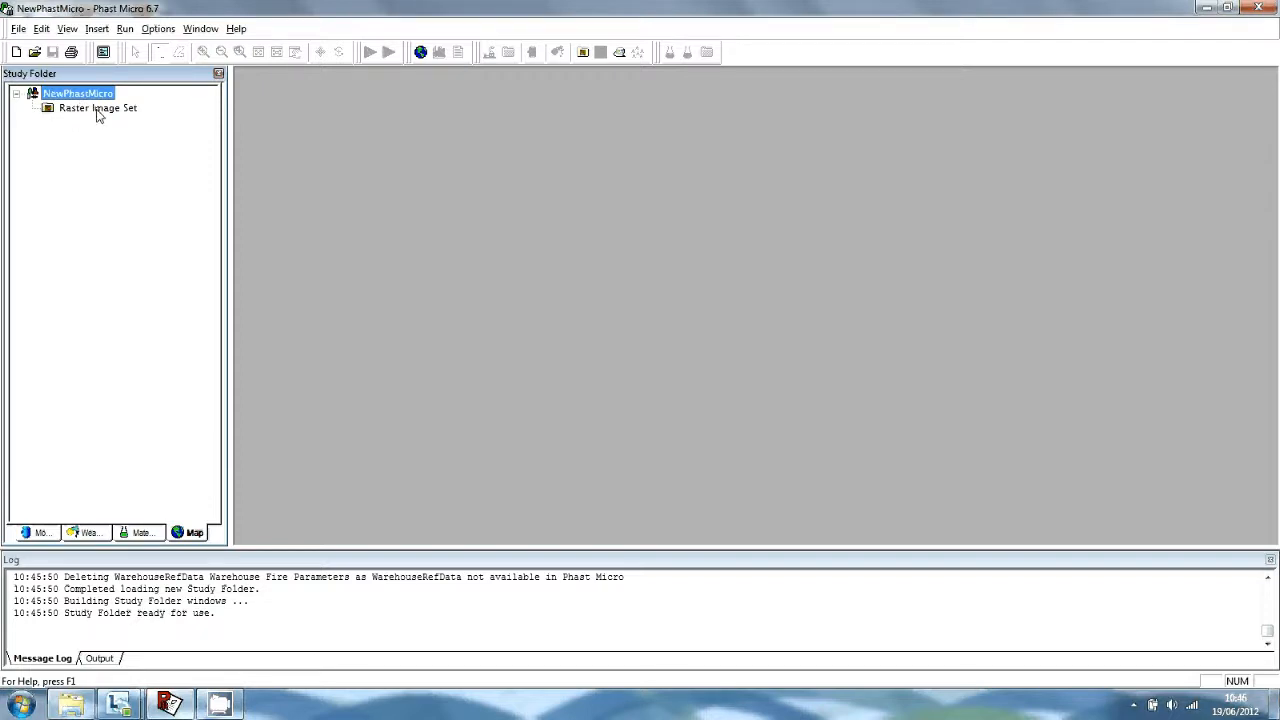
Insert a raster image into the Raster Image Set, using tutorial.tif from the Examples\maps folder with interactive placement.
{"action": "left_click", "coordinate": [98, 110]}
{"action": "right_click", "coordinate": [98, 115]}
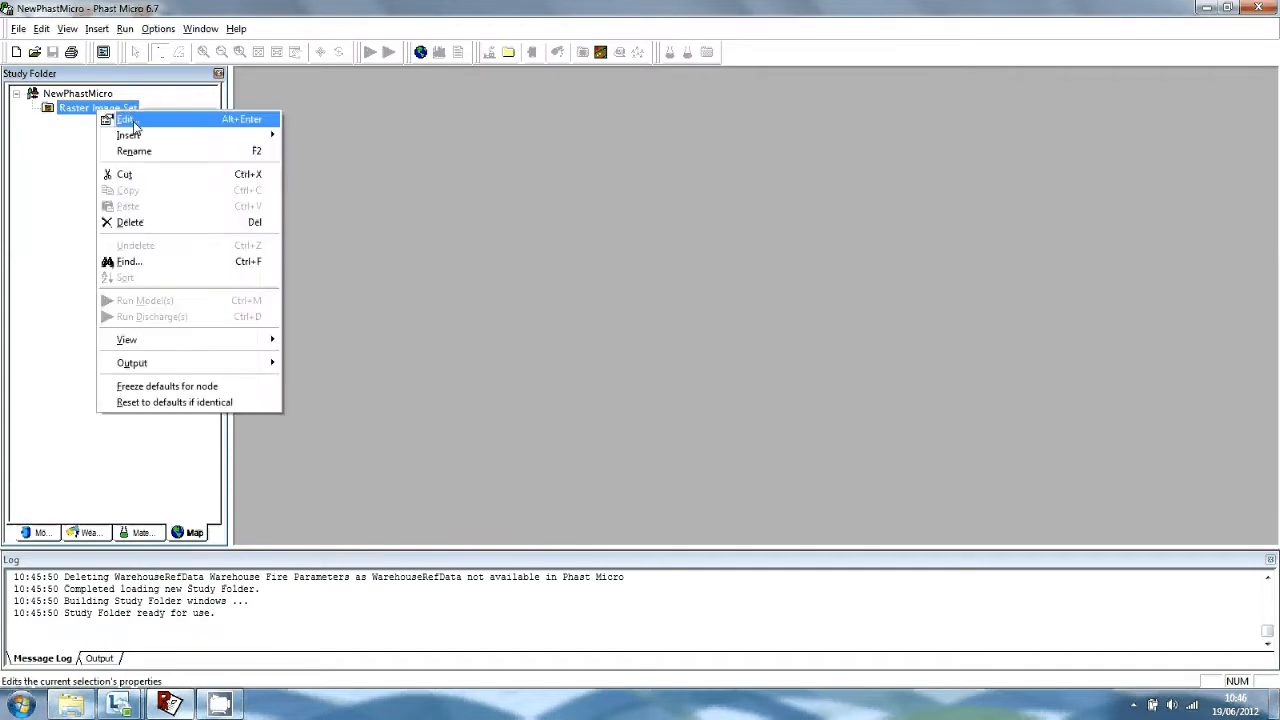
{"action": "mouse_move", "coordinate": [150, 135]}
{"action": "left_click", "coordinate": [372, 138]}
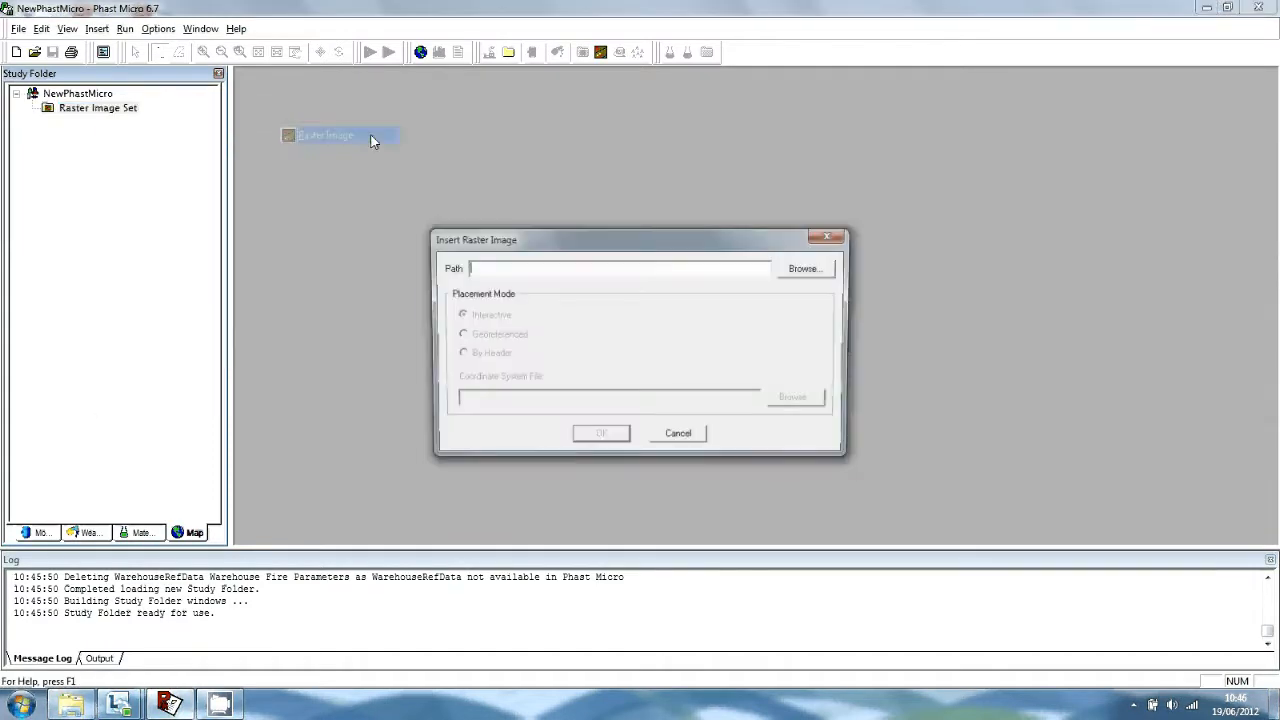
{"action": "left_click", "coordinate": [806, 270]}
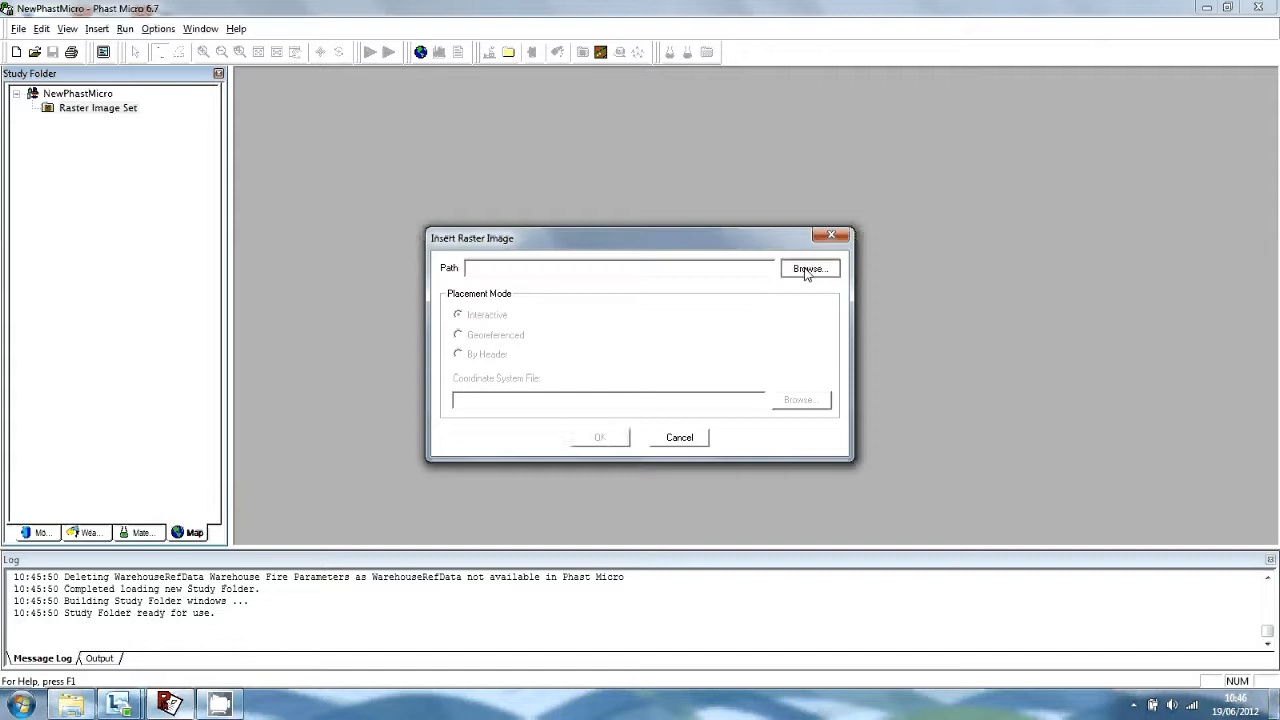
{"action": "left_click", "coordinate": [645, 214]}
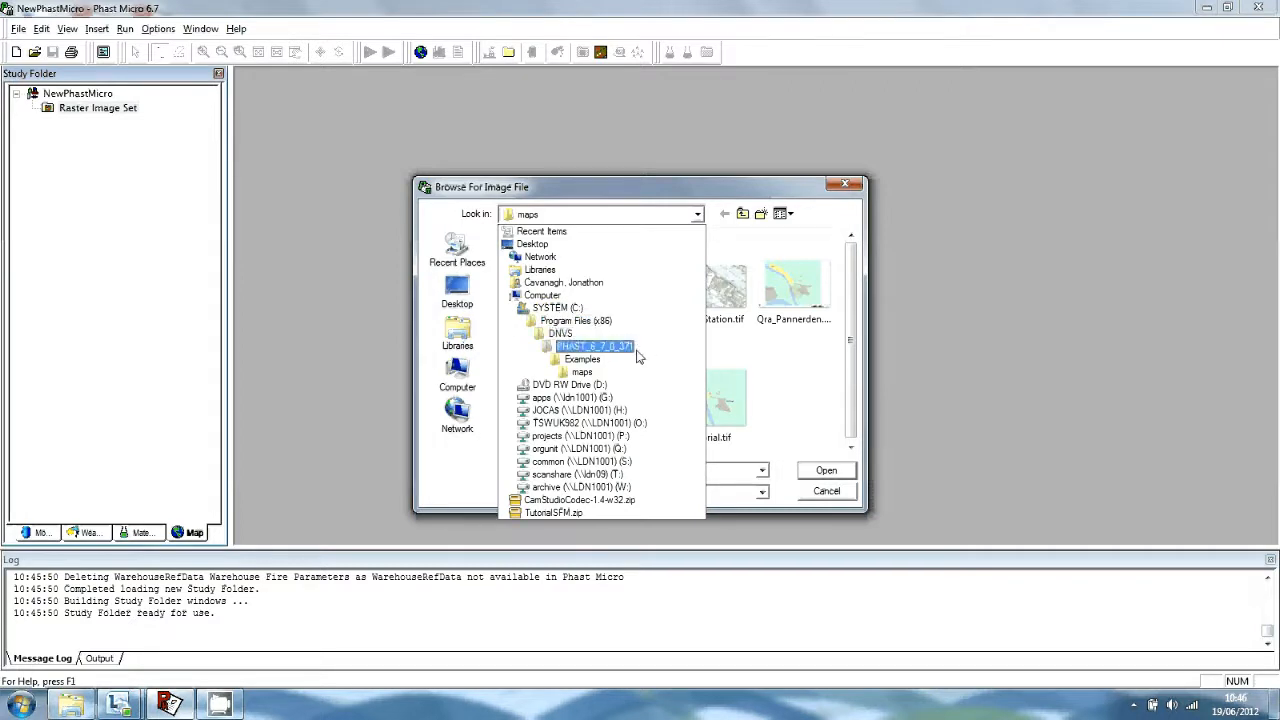
{"action": "left_click", "coordinate": [600, 371]}
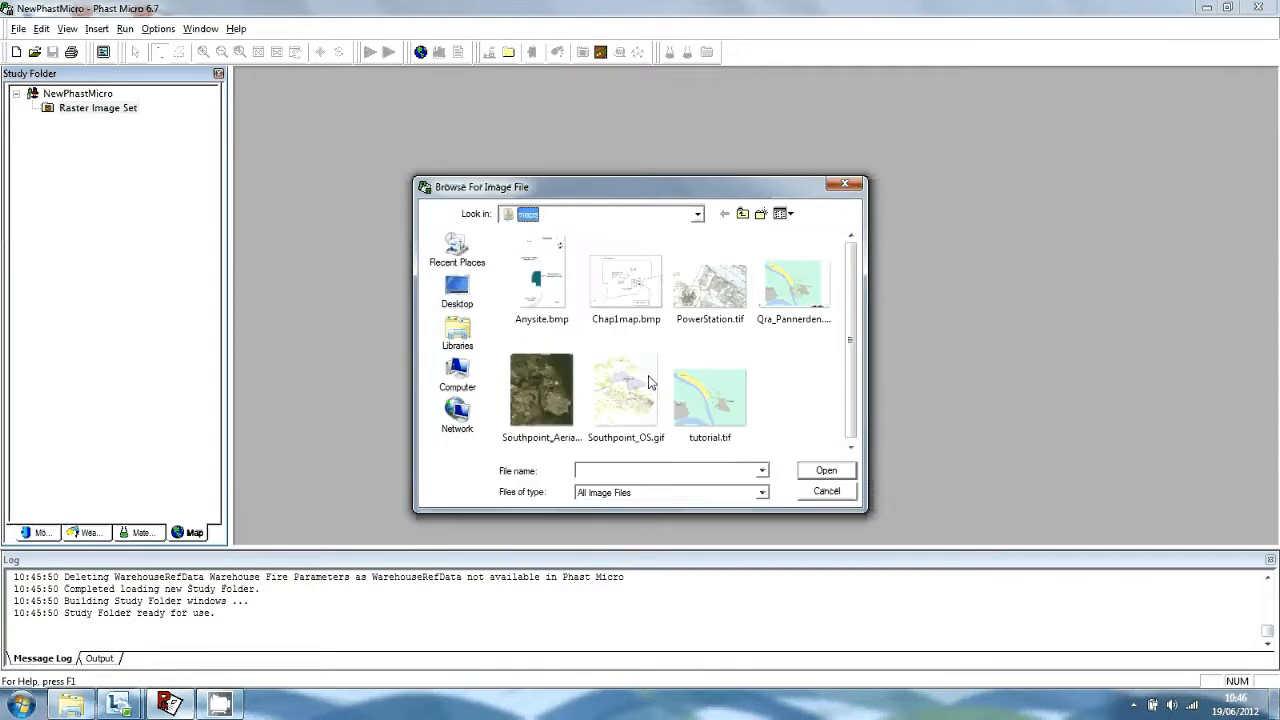
{"action": "left_click", "coordinate": [717, 400]}
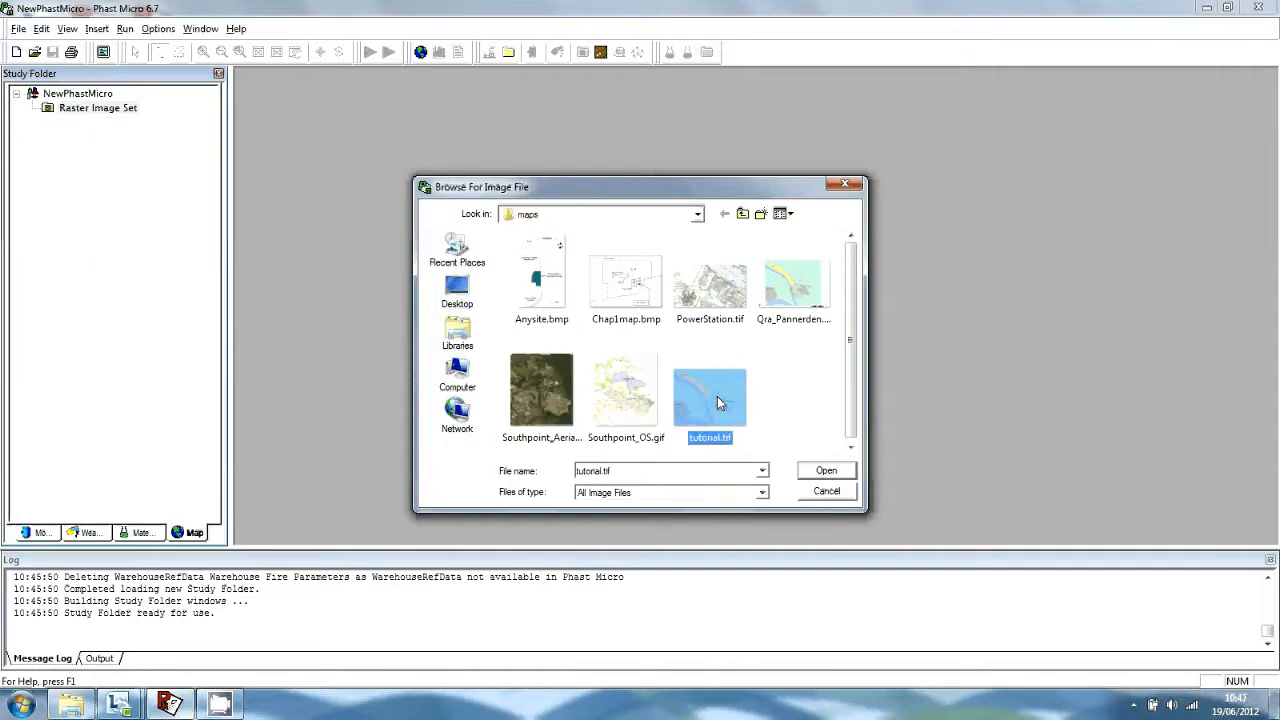
{"action": "left_click", "coordinate": [829, 473]}
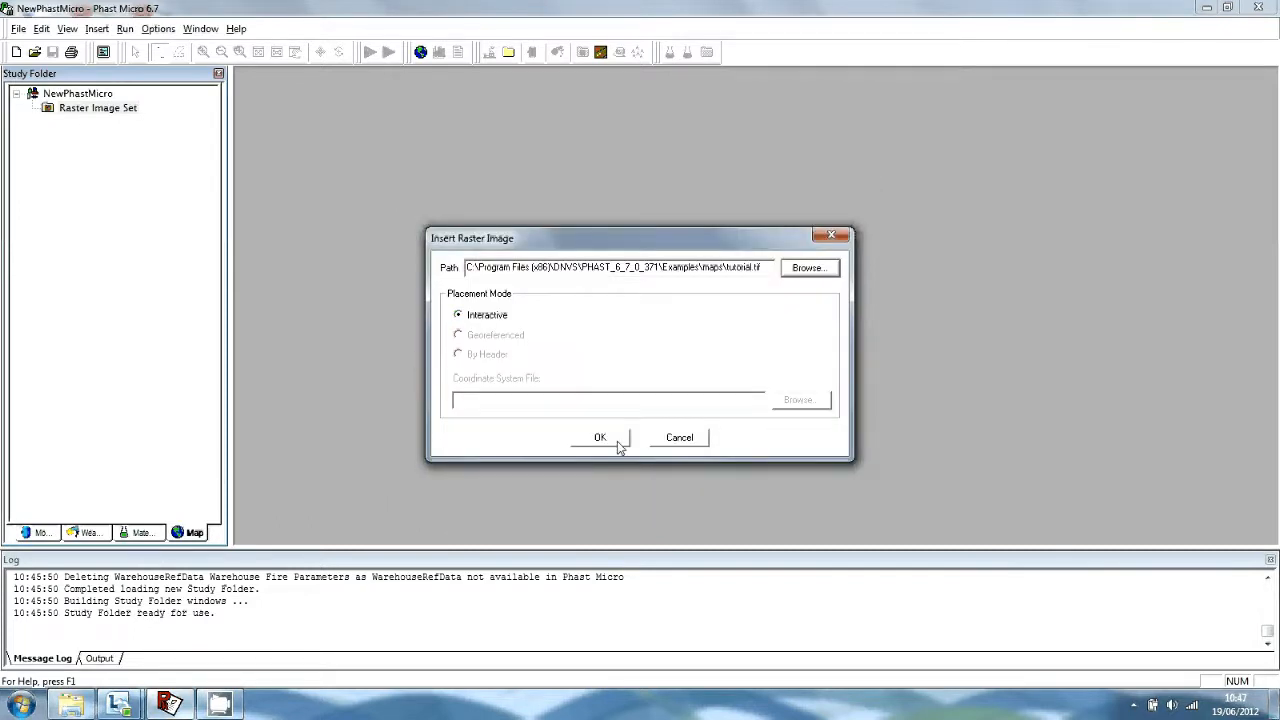
{"action": "left_click", "coordinate": [618, 441]}
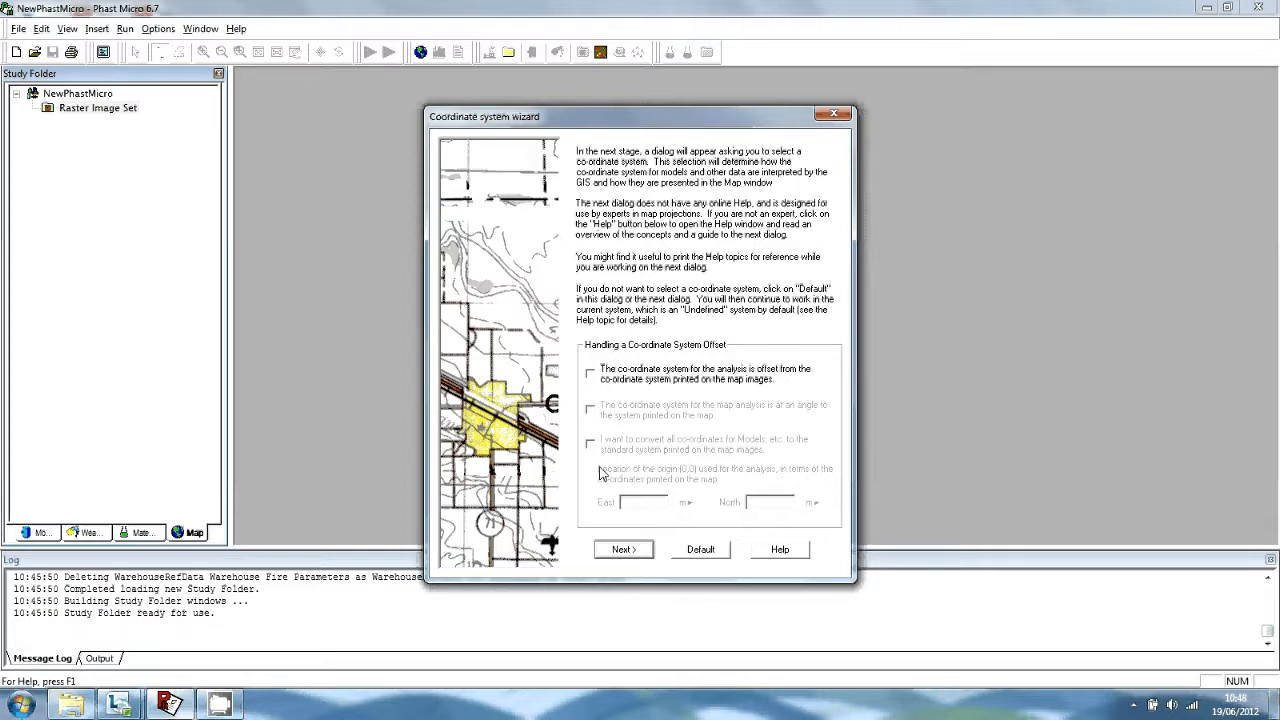
Accept the default coordinate system and place the image on the map as a rectangle about 6342 m wide and 5036 m long.
{"action": "left_click", "coordinate": [695, 555]}
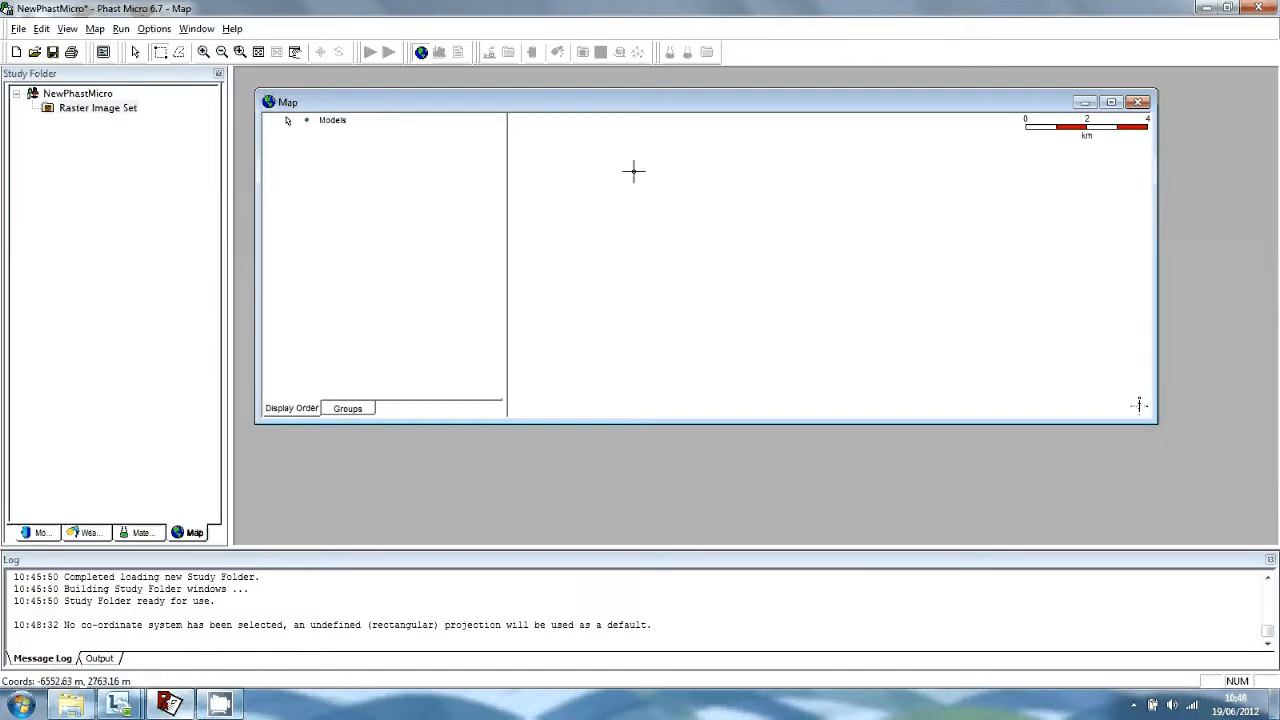
{"action": "left_click_drag", "start_coordinate": [621, 153], "coordinate": [801, 300]}
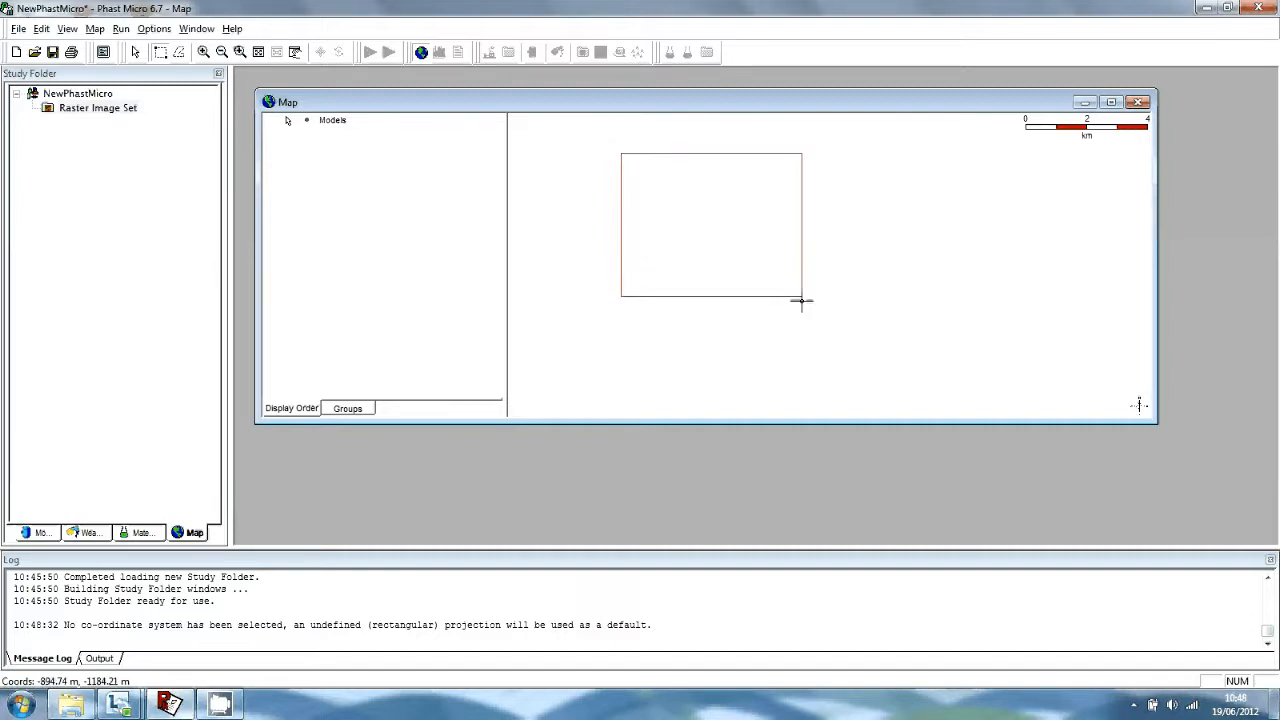
{"action": "left_click_drag", "start_coordinate": [801, 300], "coordinate": [811, 306]}
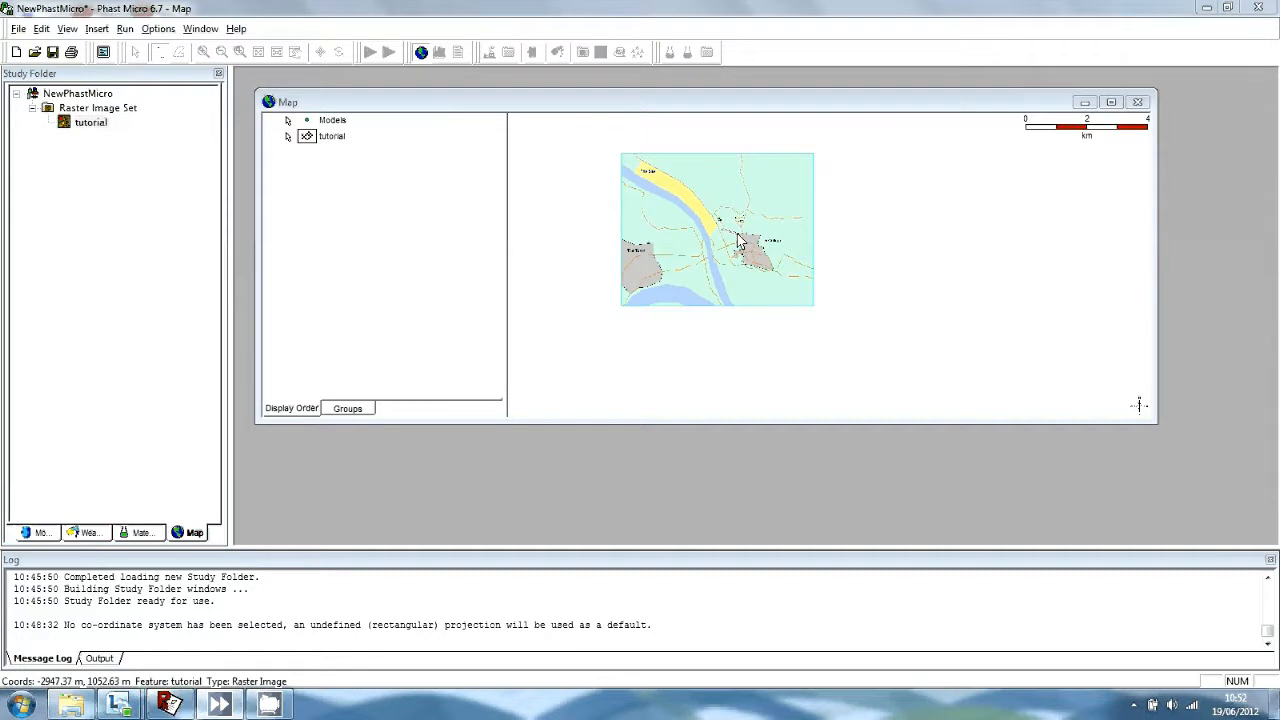
Set the tutorial raster image's East coordinate to 196855 m and its North coordinate to 436053 m.
{"action": "left_click", "coordinate": [1111, 102]}
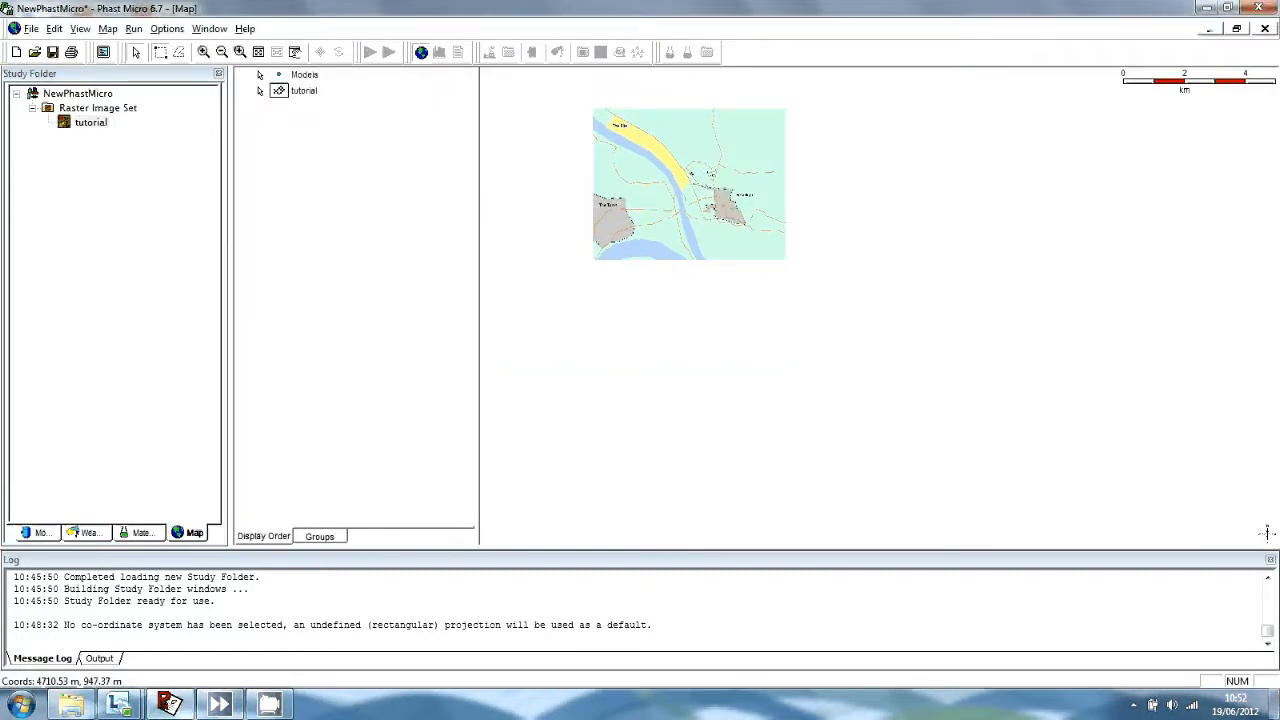
{"action": "double_click", "coordinate": [102, 127]}
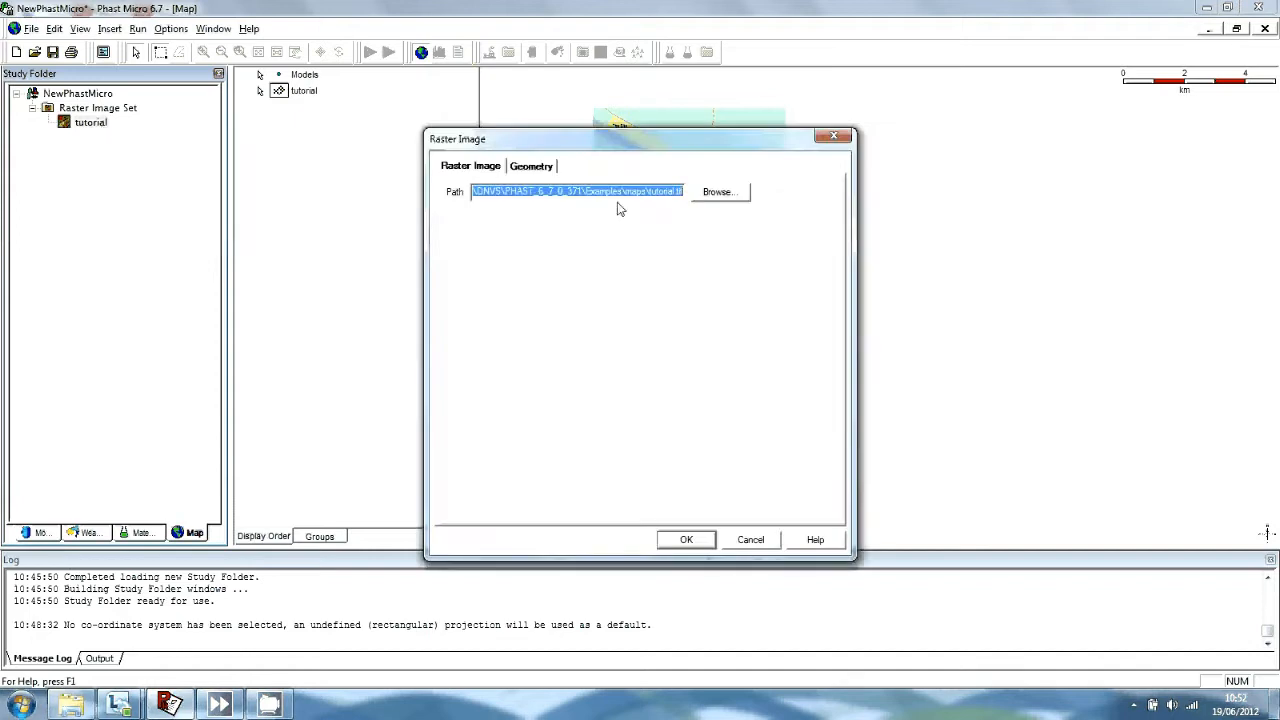
{"action": "left_click", "coordinate": [541, 168]}
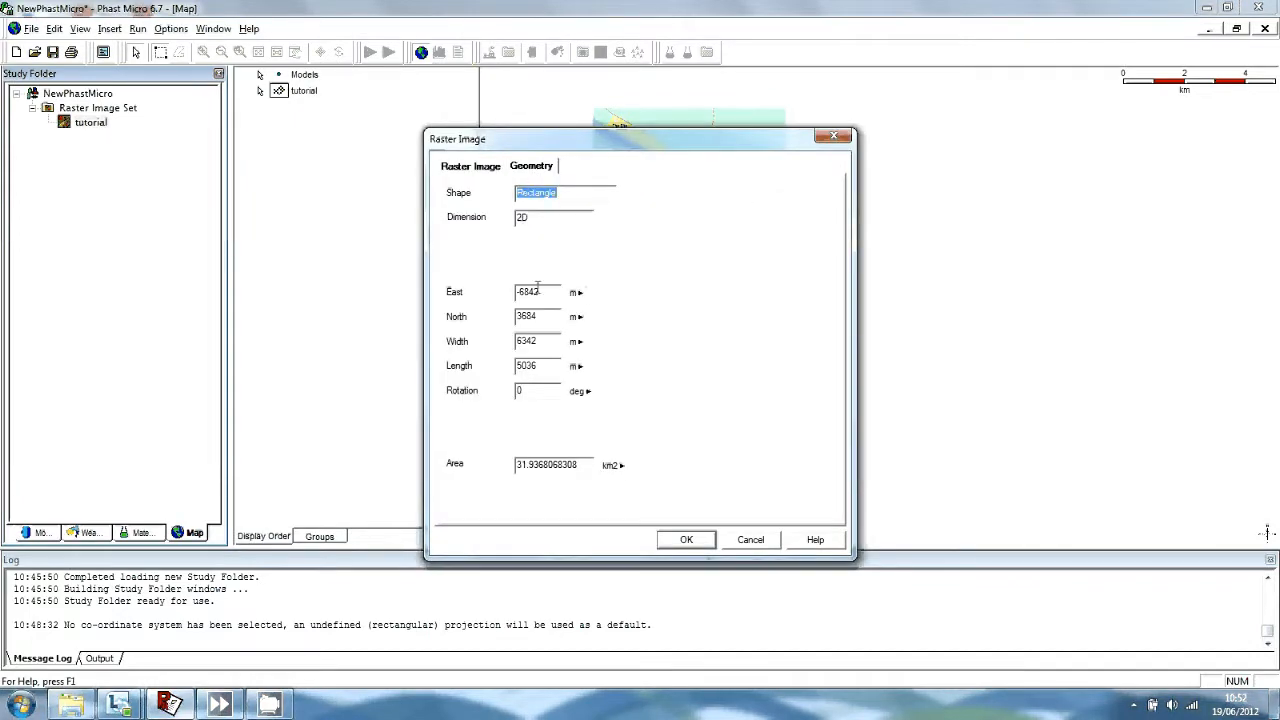
{"action": "left_click_drag", "start_coordinate": [540, 291], "coordinate": [405, 280]}
{"action": "key", "text": "BackSpace"}
{"action": "type", "text": "19"}
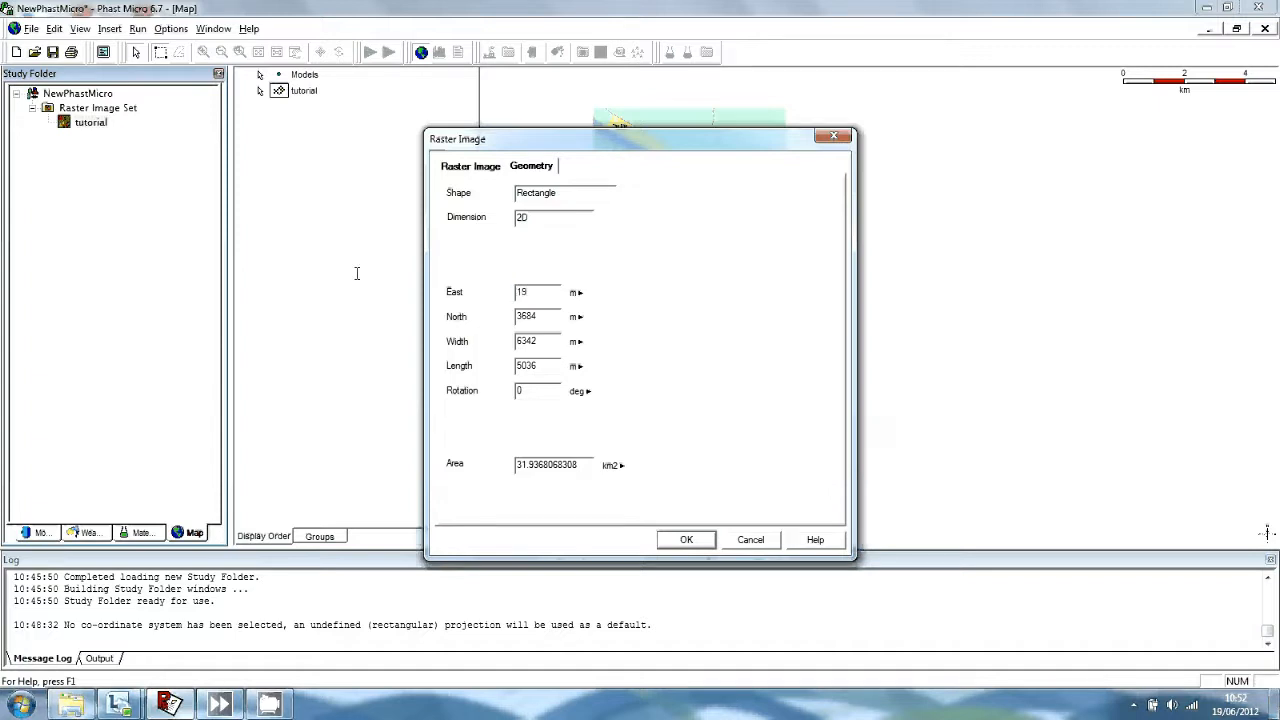
{"action": "type", "text": "6855"}
{"action": "key", "text": "Tab"}
{"action": "key", "text": "BackSpace"}
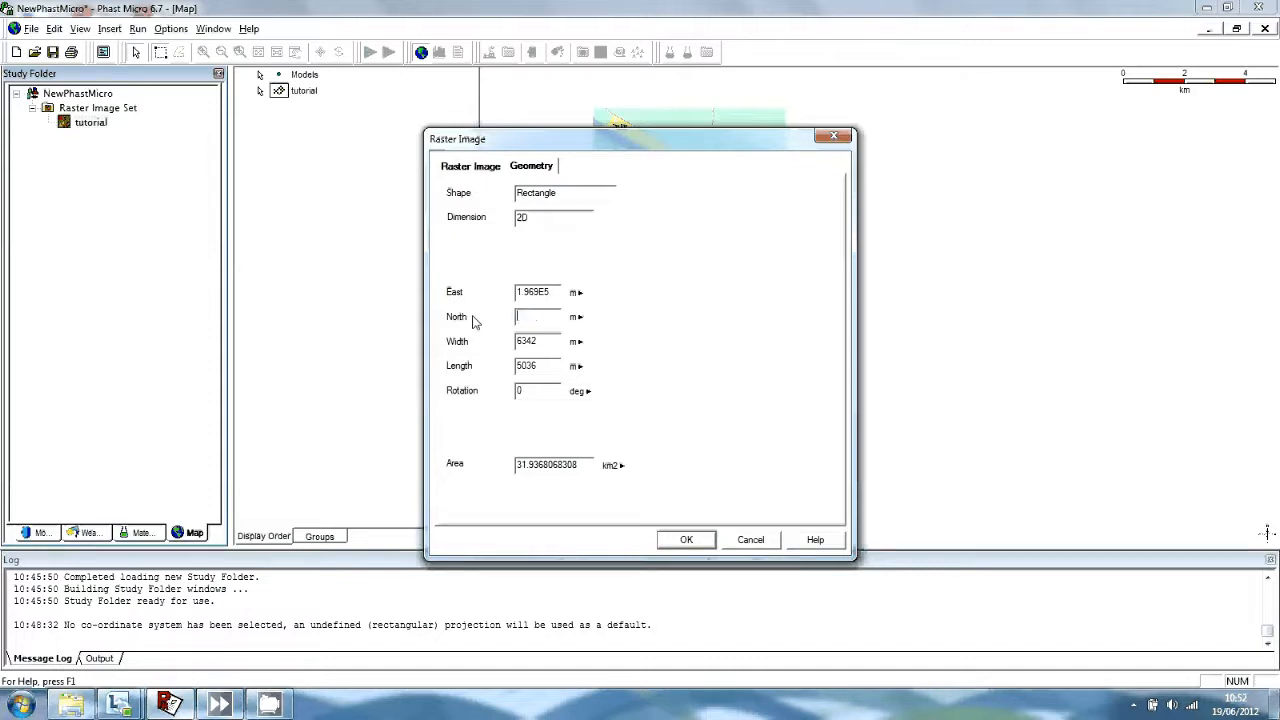
{"action": "type", "text": "436053"}
Set the raster image's width to 4489 m and length to 3570 m, and apply the new geometry.
{"action": "left_click", "coordinate": [551, 342]}
{"action": "left_click_drag", "start_coordinate": [551, 342], "coordinate": [478, 342]}
{"action": "key", "text": "BackSpace"}
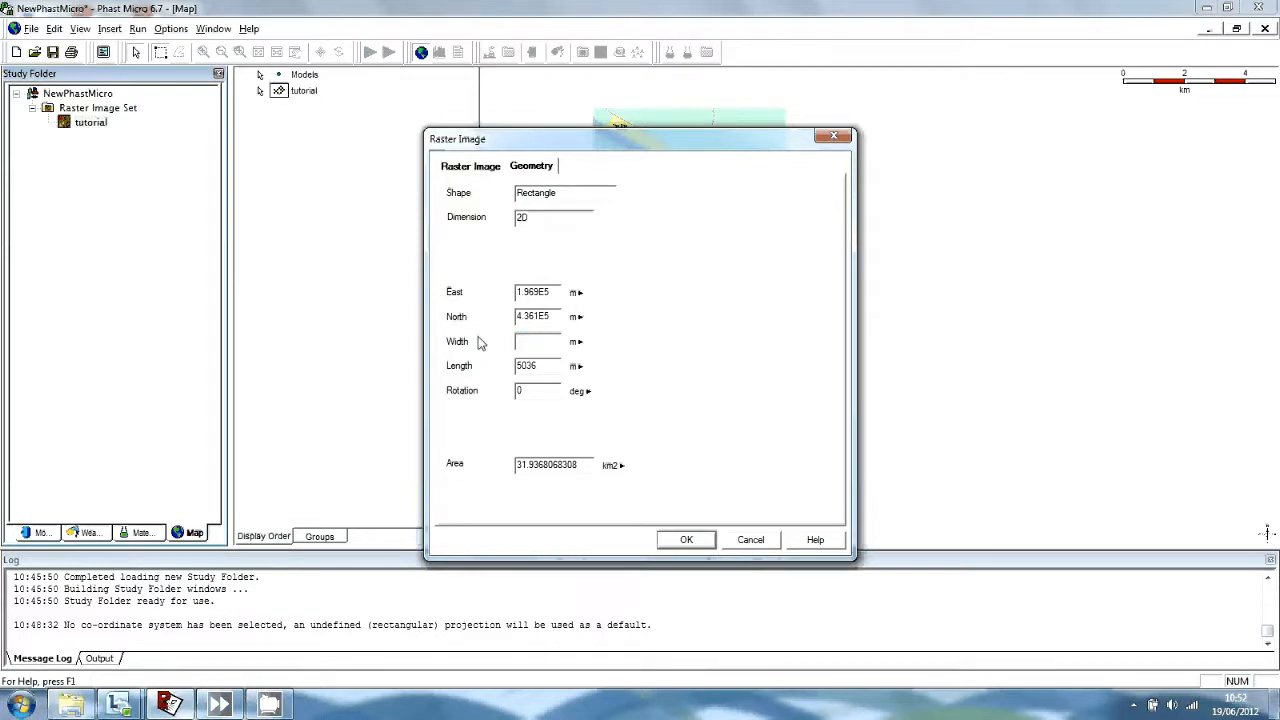
{"action": "type", "text": "4489"}
{"action": "left_click", "coordinate": [540, 367]}
{"action": "left_click_drag", "start_coordinate": [540, 367], "coordinate": [486, 371]}
{"action": "key", "text": "BackSpace"}
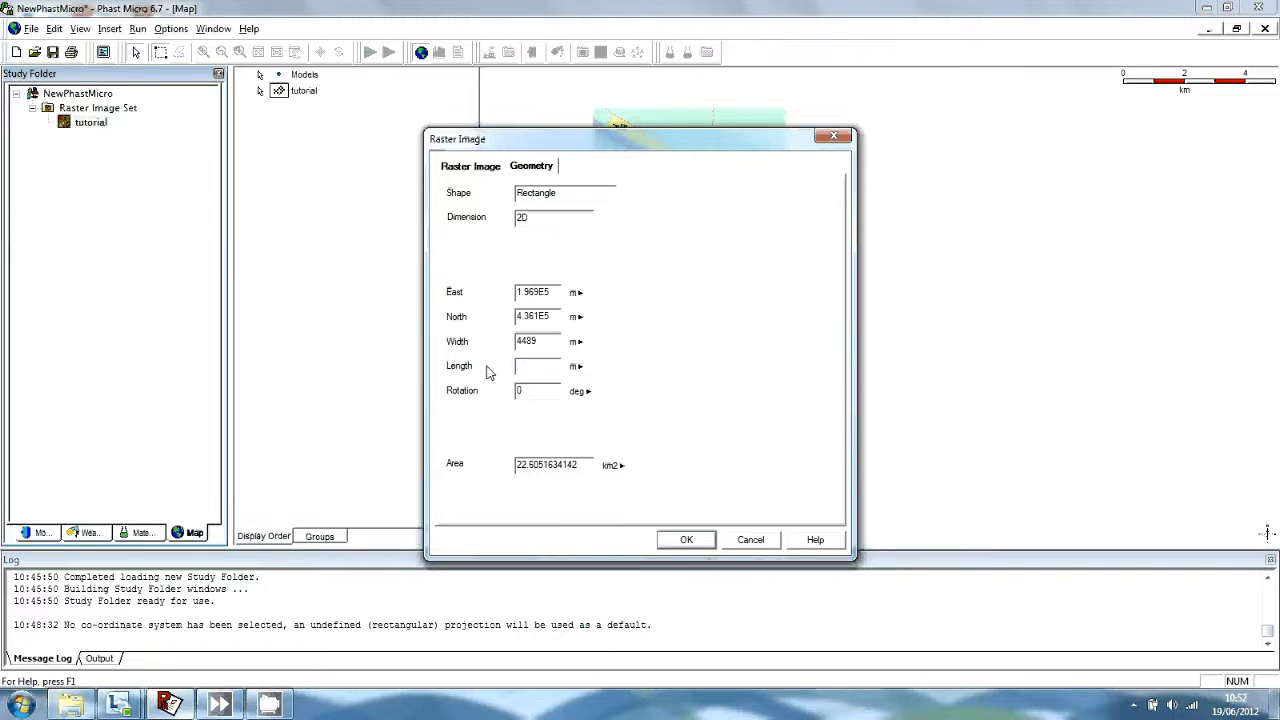
{"action": "type", "text": "3570"}
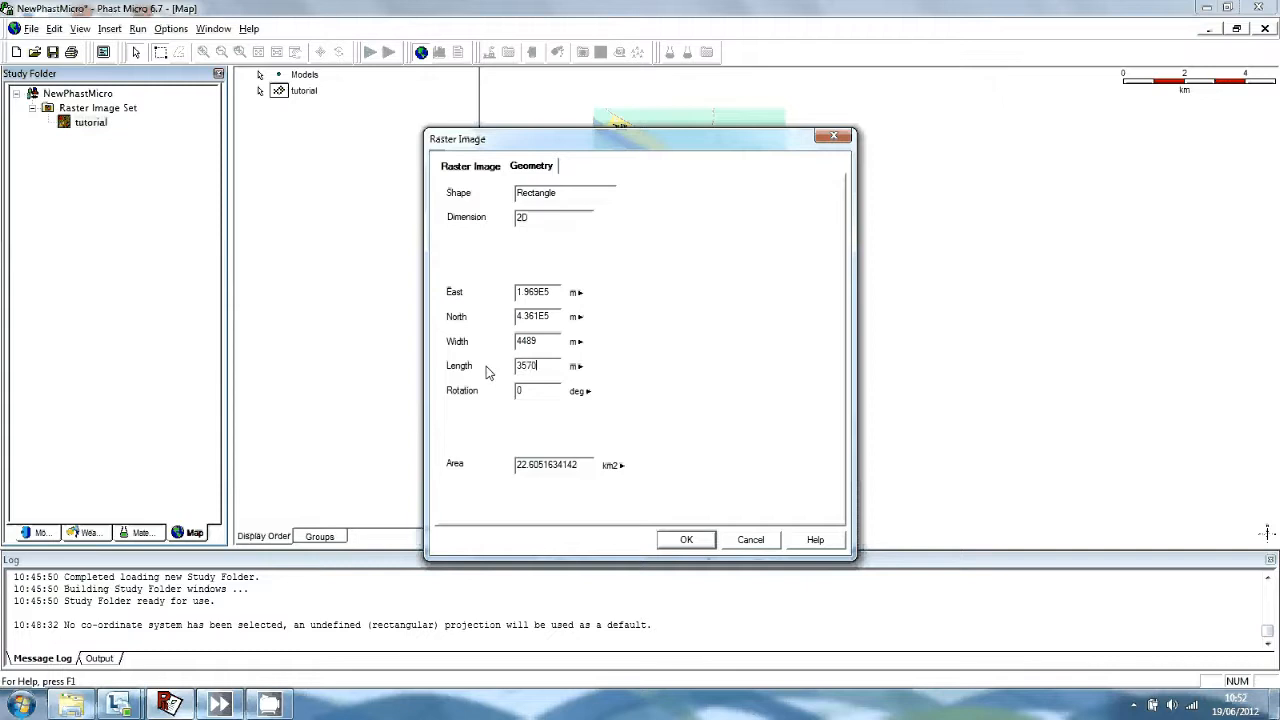
{"action": "left_click", "coordinate": [687, 540]}
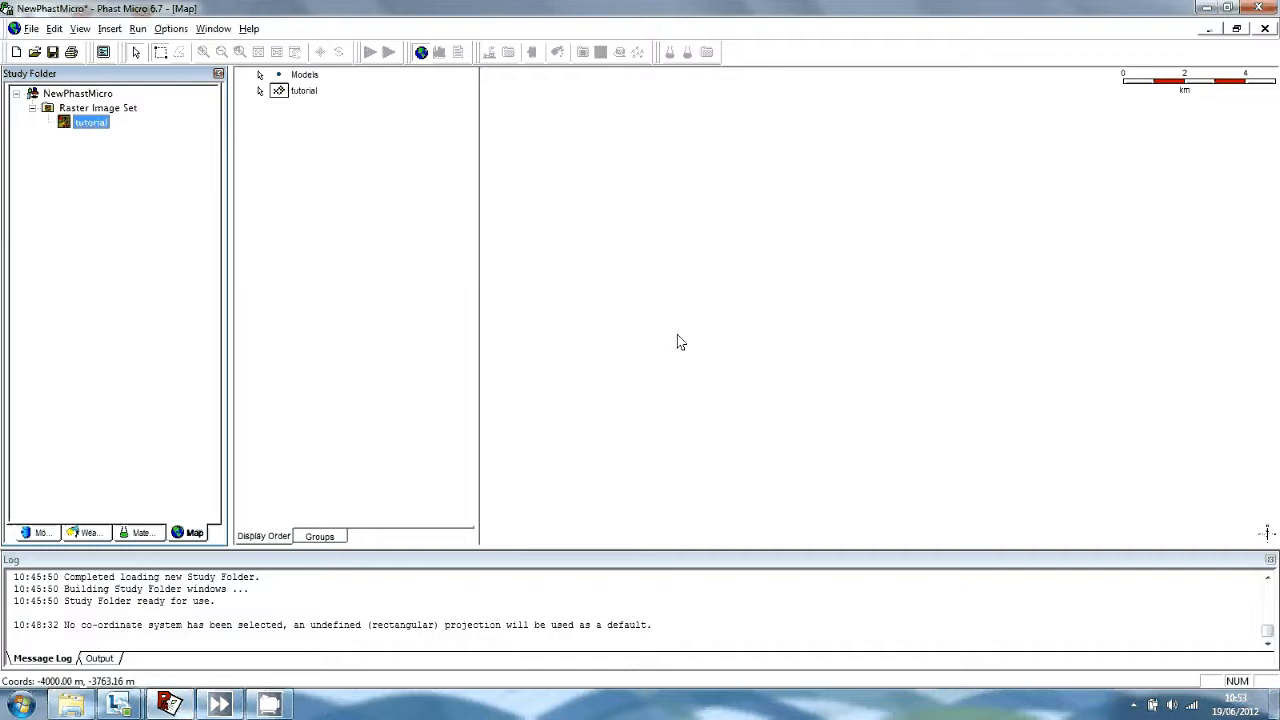
Fit the map view to the repositioned tutorial image.
{"action": "left_click", "coordinate": [256, 72]}
{"action": "left_click", "coordinate": [108, 28]}
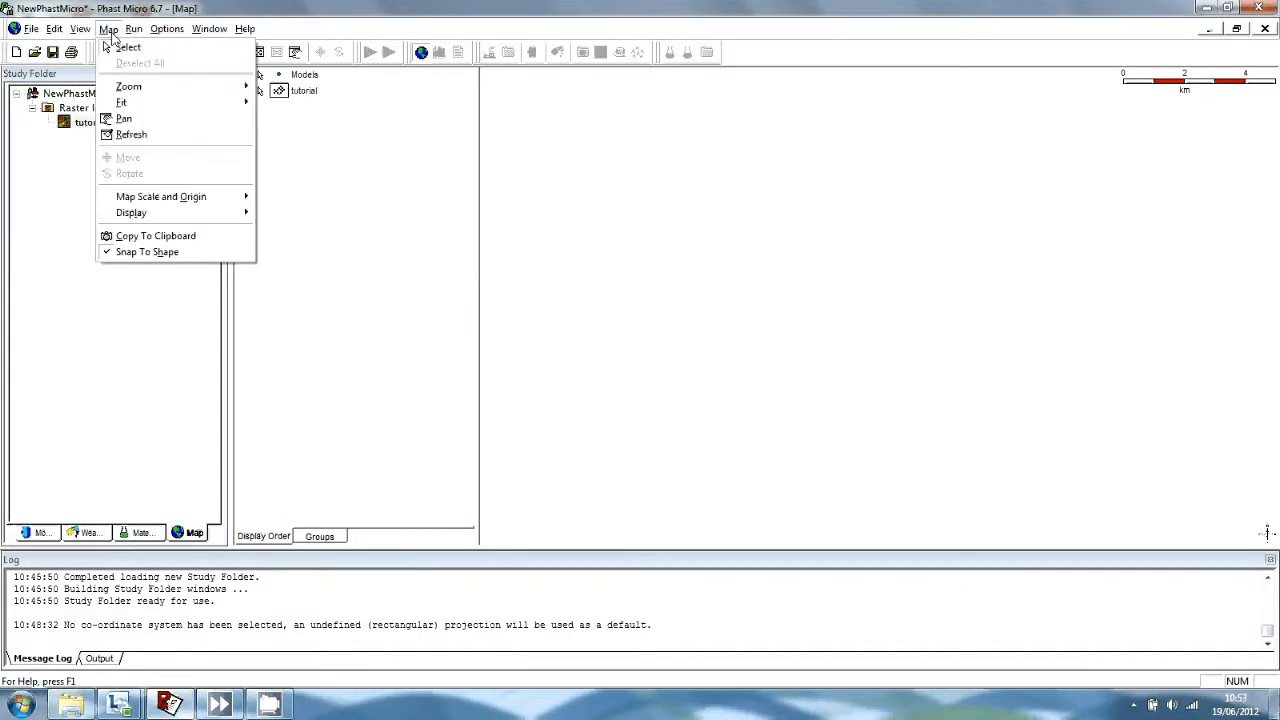
{"action": "mouse_move", "coordinate": [228, 110]}
{"action": "left_click", "coordinate": [280, 104]}
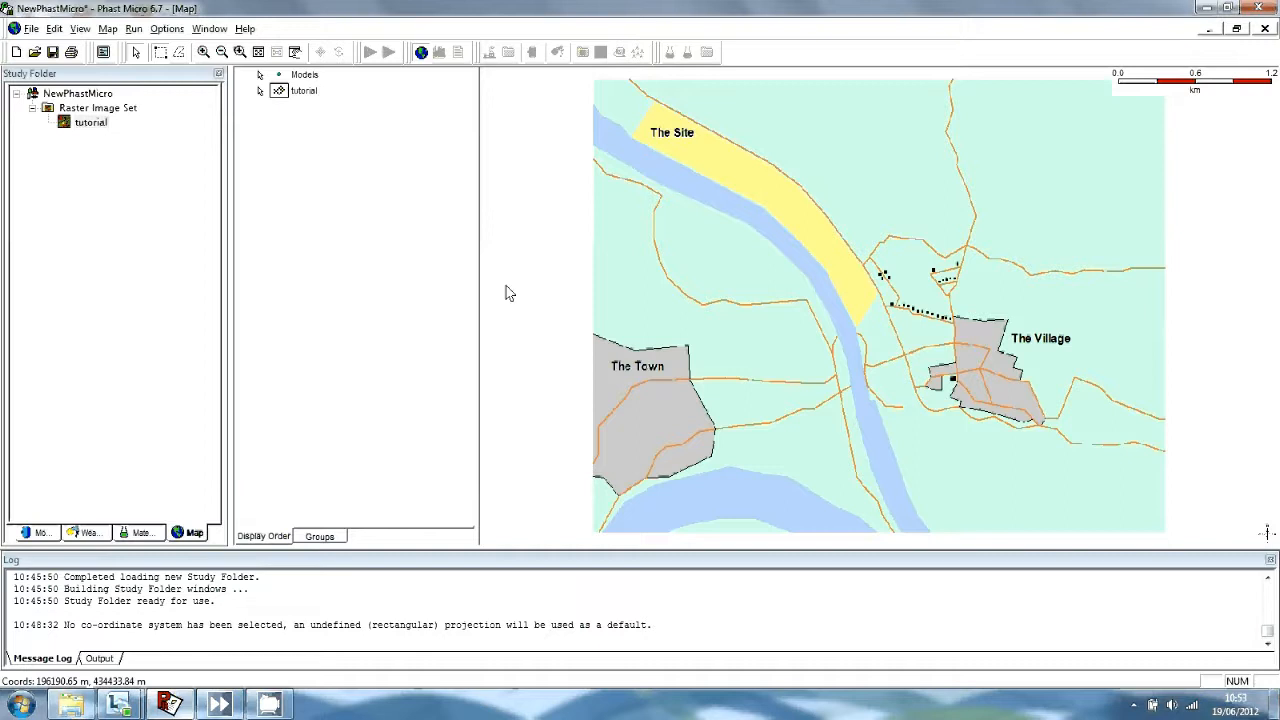
Set the number of significant figures to 6 in the miscellaneous general preferences and accept the change.
{"action": "left_click", "coordinate": [160, 30]}
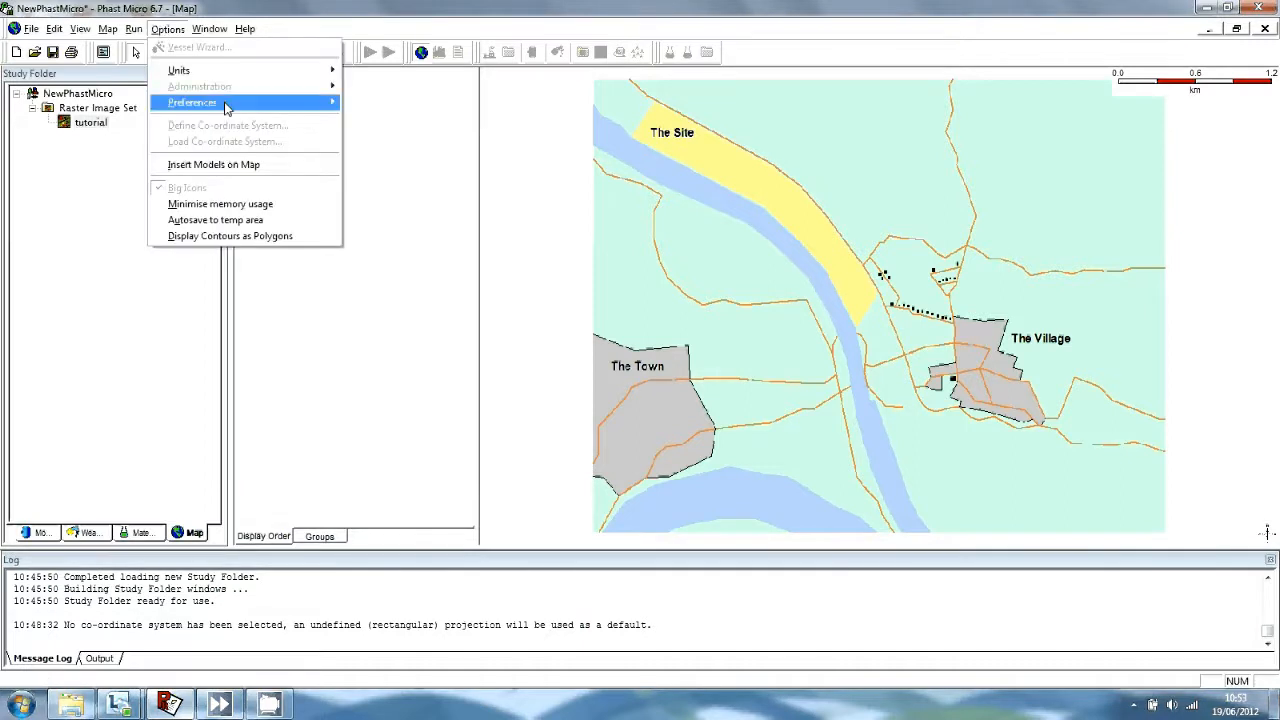
{"action": "mouse_move", "coordinate": [229, 103]}
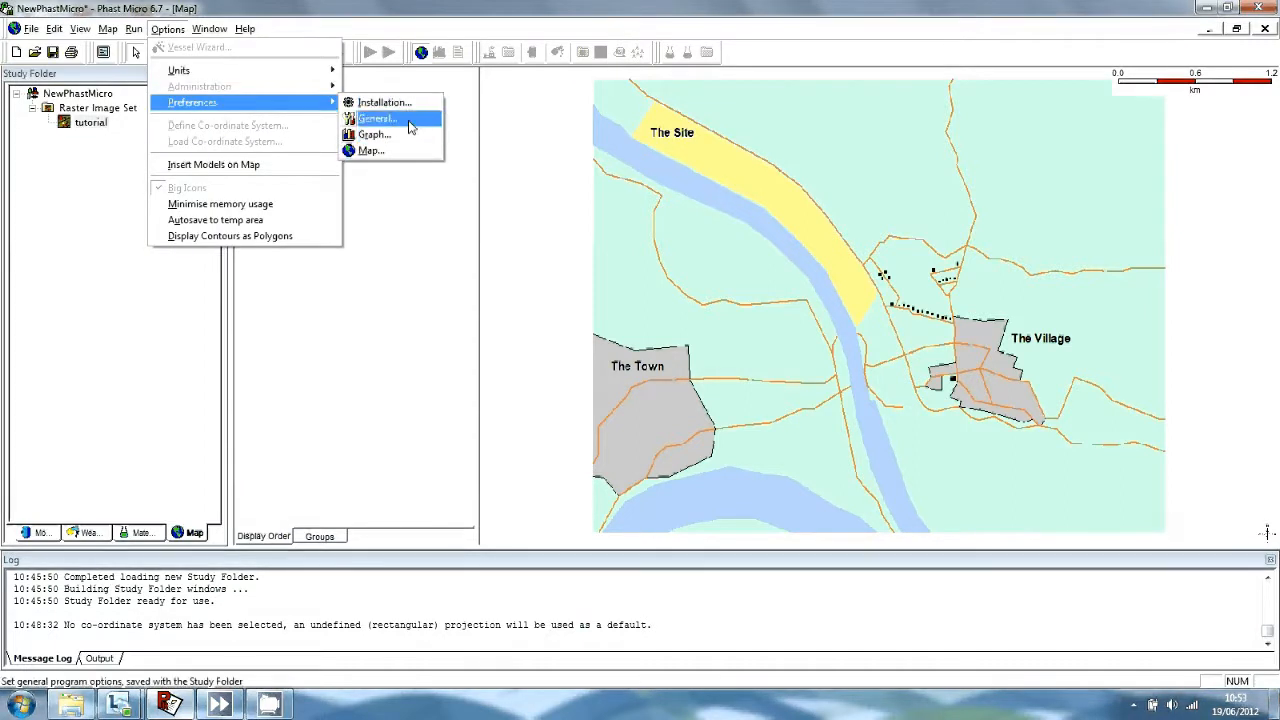
{"action": "left_click", "coordinate": [409, 127]}
{"action": "left_click", "coordinate": [690, 133]}
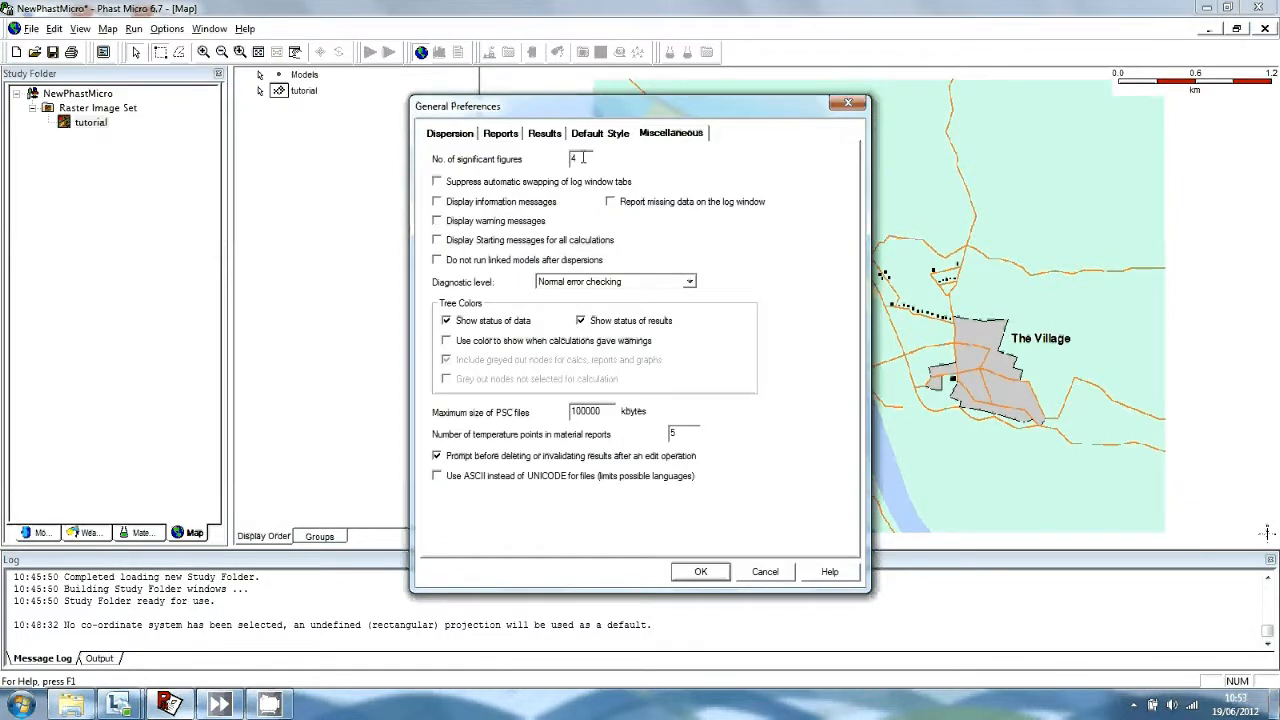
{"action": "left_click_drag", "start_coordinate": [580, 158], "coordinate": [543, 155]}
{"action": "type", "text": "6"}
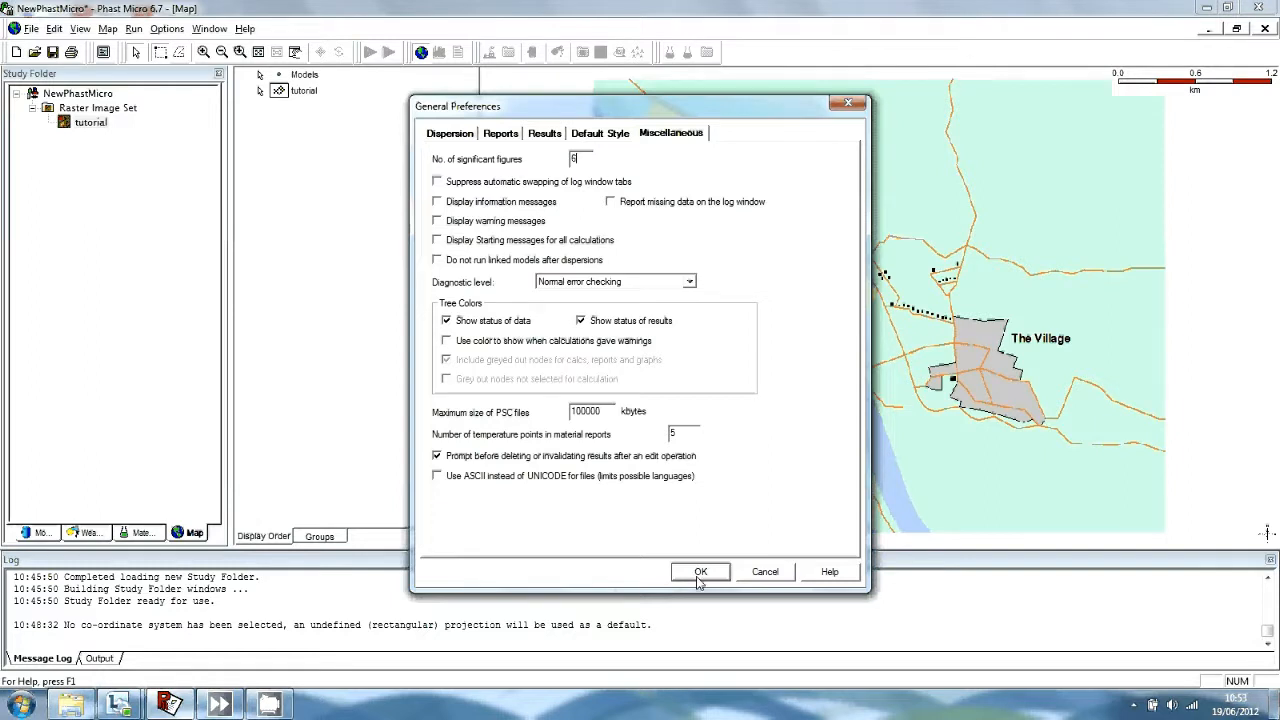
{"action": "left_click", "coordinate": [699, 578]}
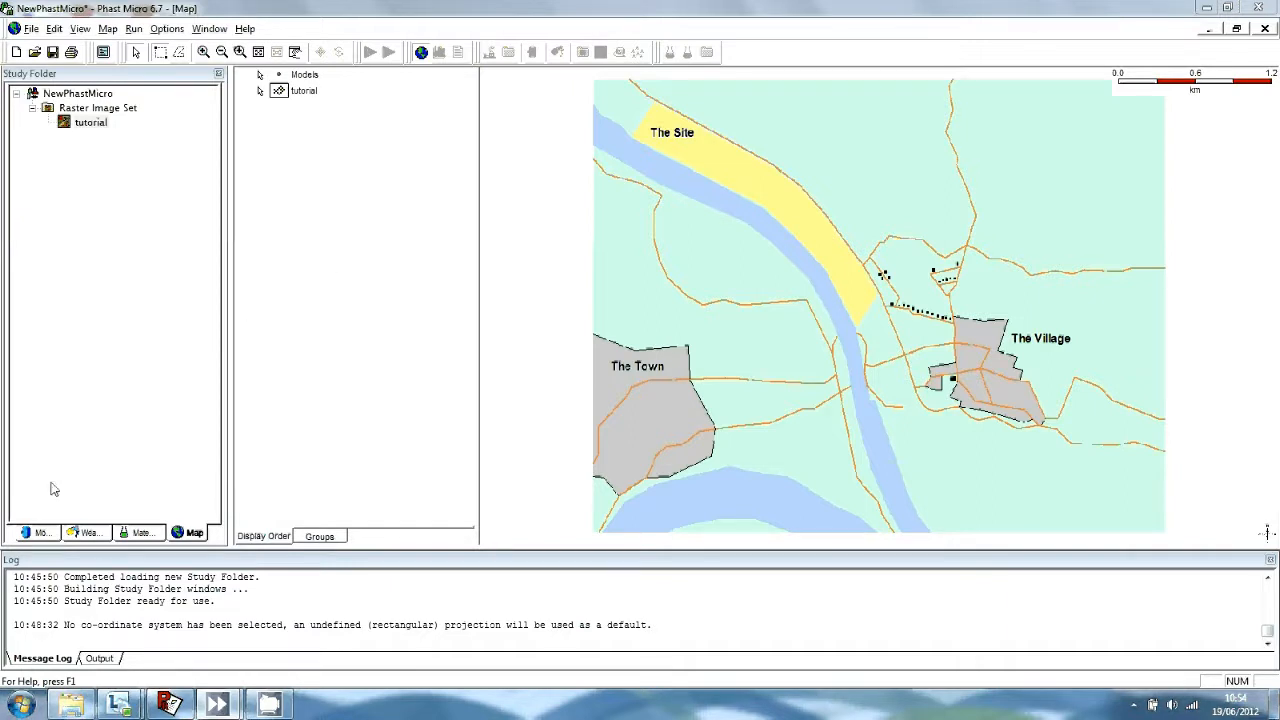
Insert a folder under Study in the models tree and name it Toxic.
{"action": "left_click", "coordinate": [40, 533]}
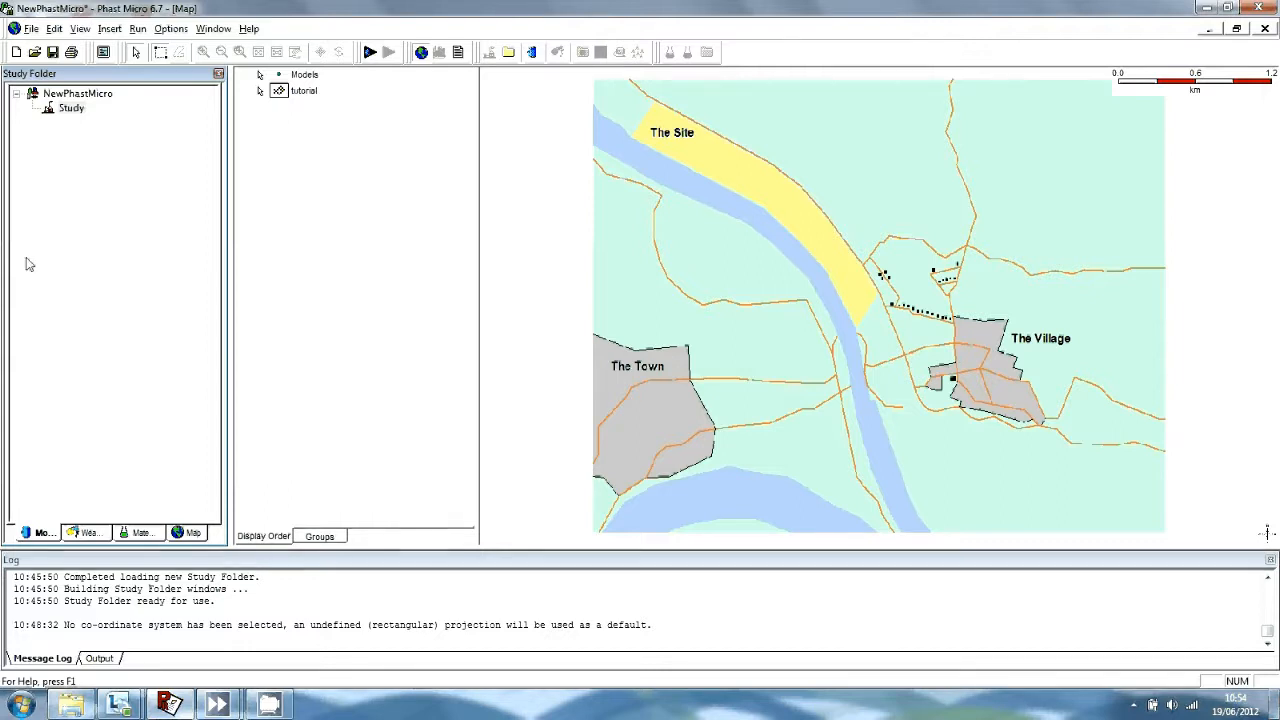
{"action": "right_click", "coordinate": [68, 108]}
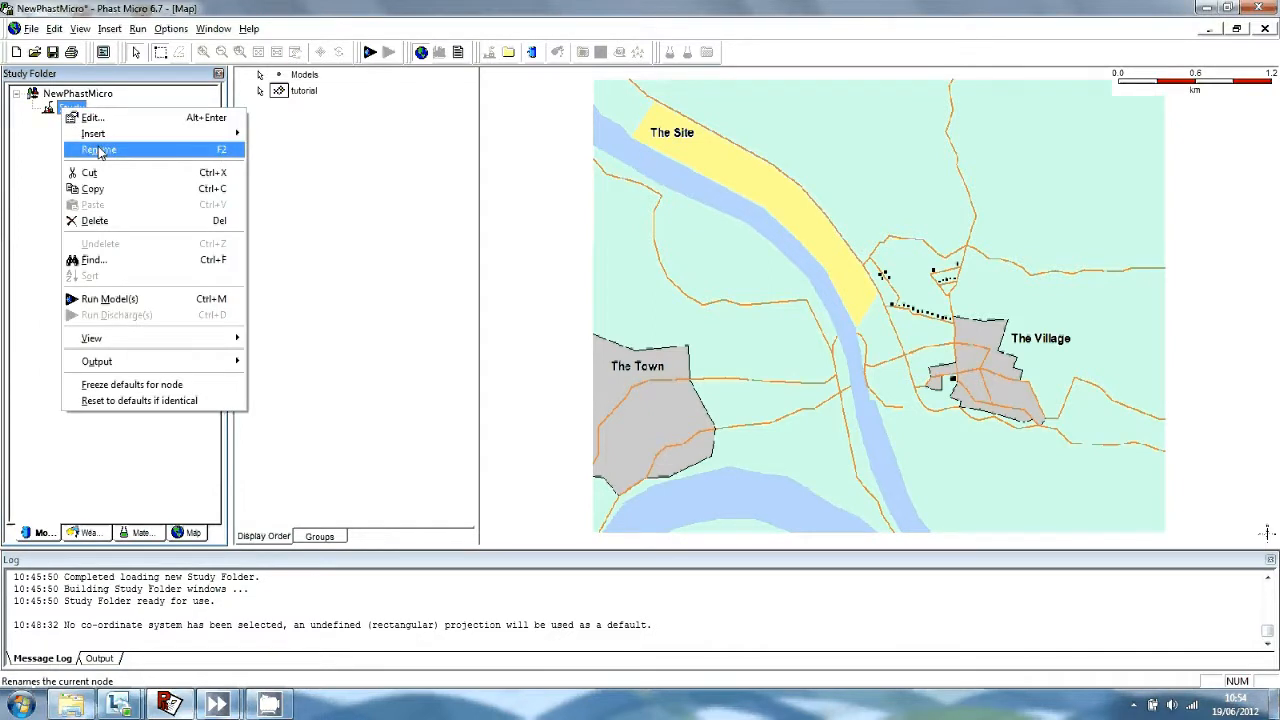
{"action": "mouse_move", "coordinate": [93, 133]}
{"action": "left_click", "coordinate": [275, 156]}
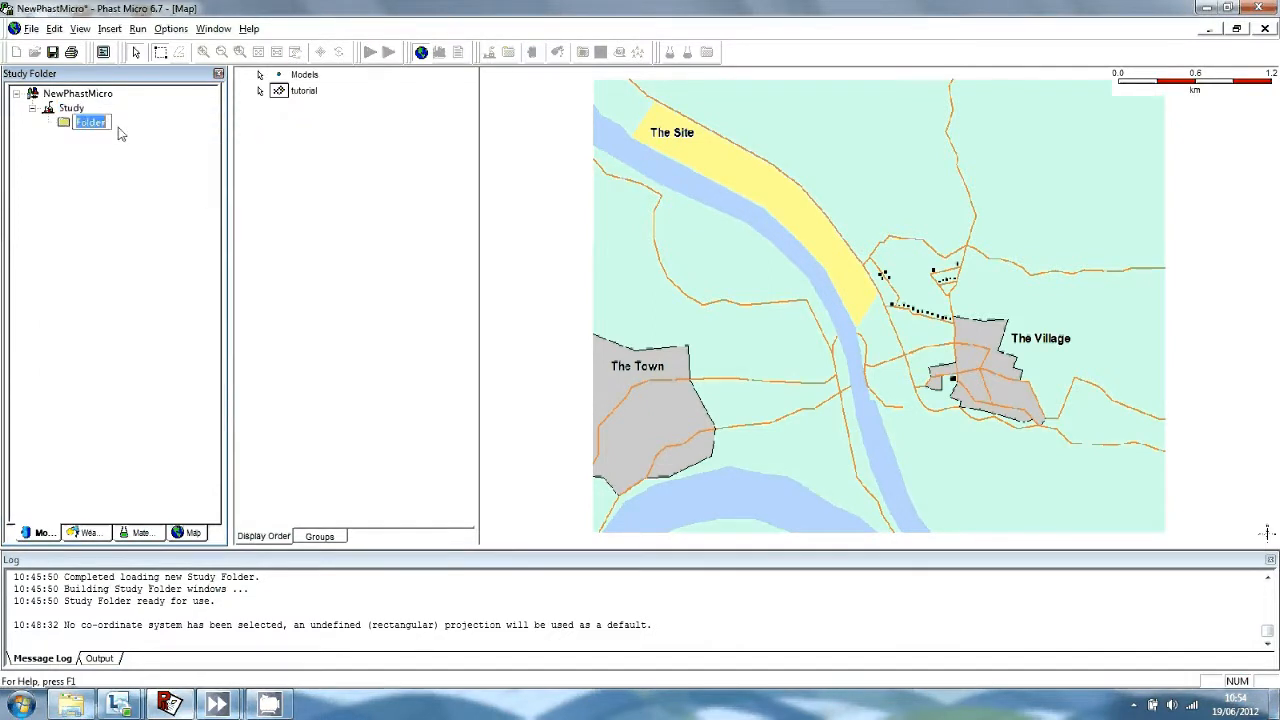
{"action": "key", "text": "BackSpace"}
{"action": "key", "text": "Caps_Lock"}
{"action": "type", "text": "T"}
{"action": "key", "text": "Caps_Lock"}
{"action": "type", "text": "oxic"}
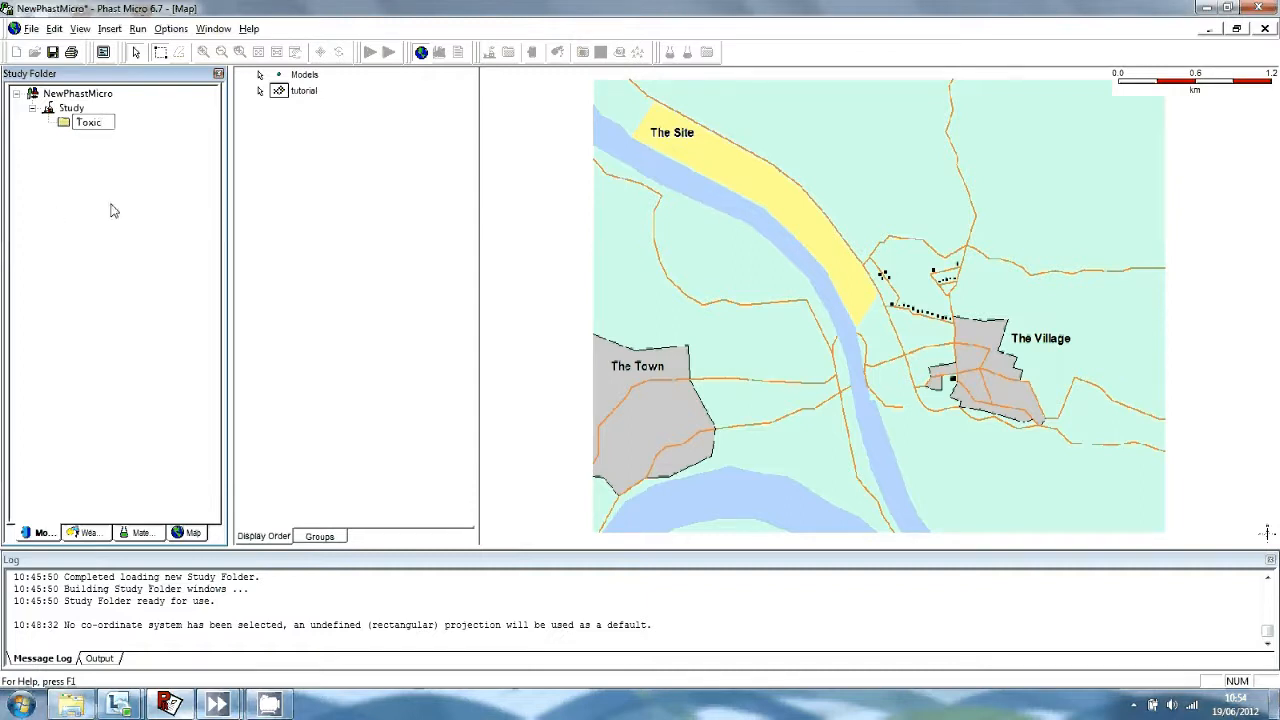
{"action": "key", "text": "Return"}
Enable inserting models on the map and place a Vessel/Pipe Source from the Toxic folder inside The Site, at about East 198184 m, North 435217 m.
{"action": "left_click", "coordinate": [172, 30]}
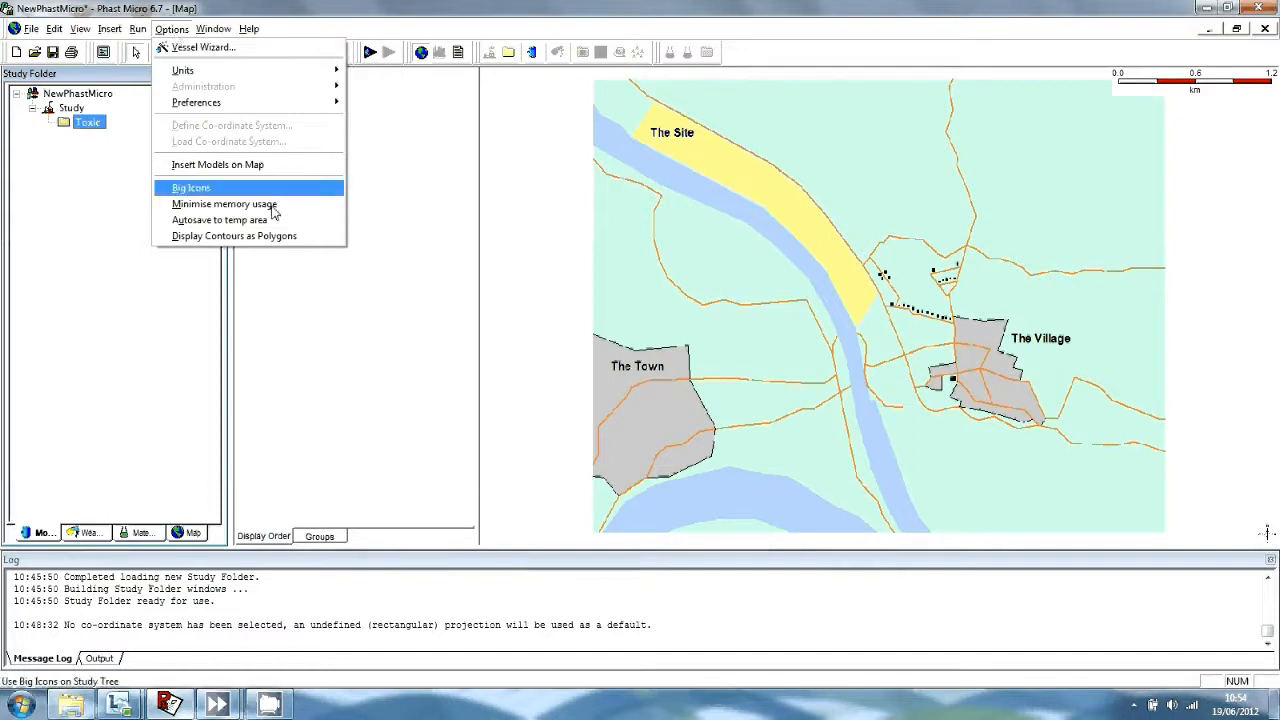
{"action": "left_click", "coordinate": [287, 168]}
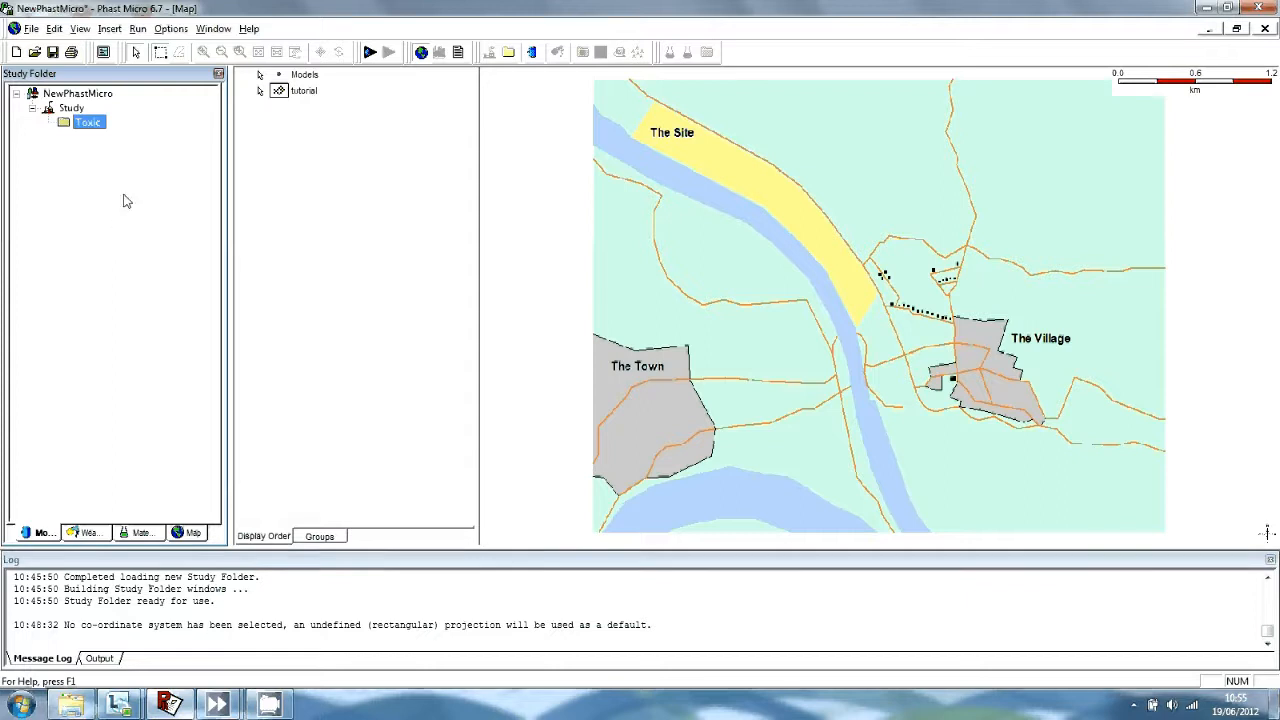
{"action": "right_click", "coordinate": [102, 130]}
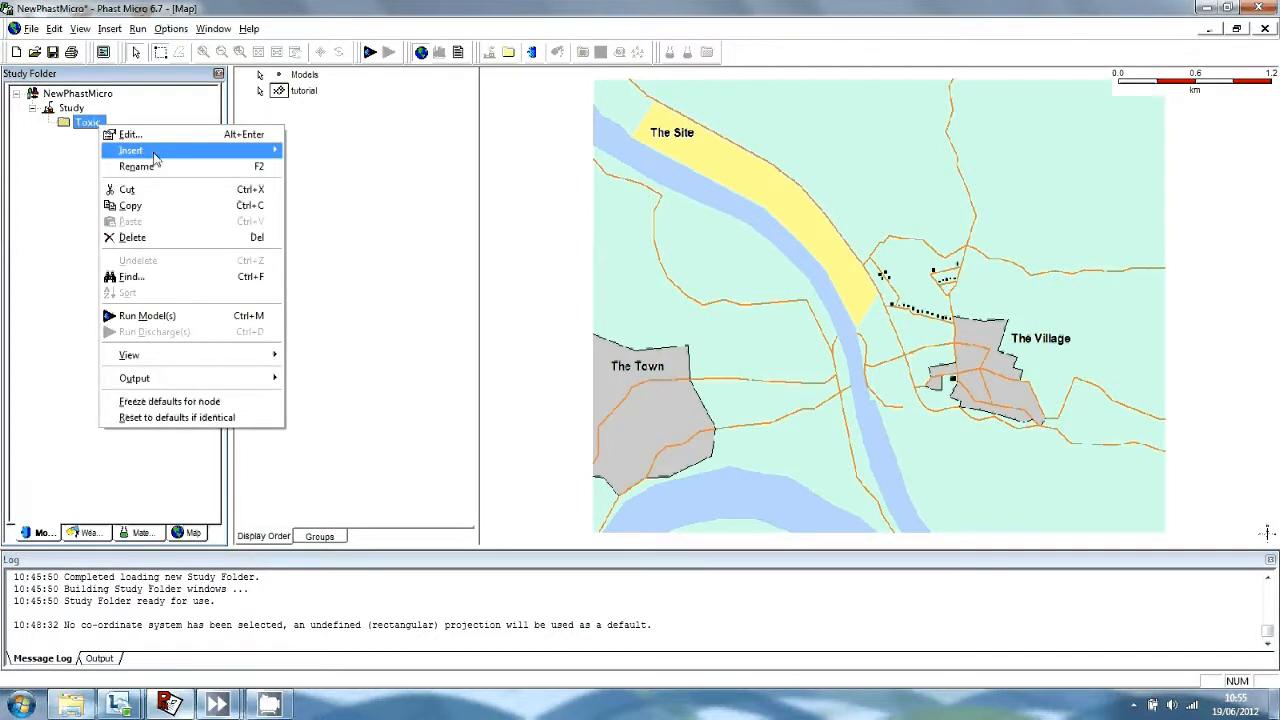
{"action": "mouse_move", "coordinate": [155, 155]}
{"action": "left_click", "coordinate": [315, 155]}
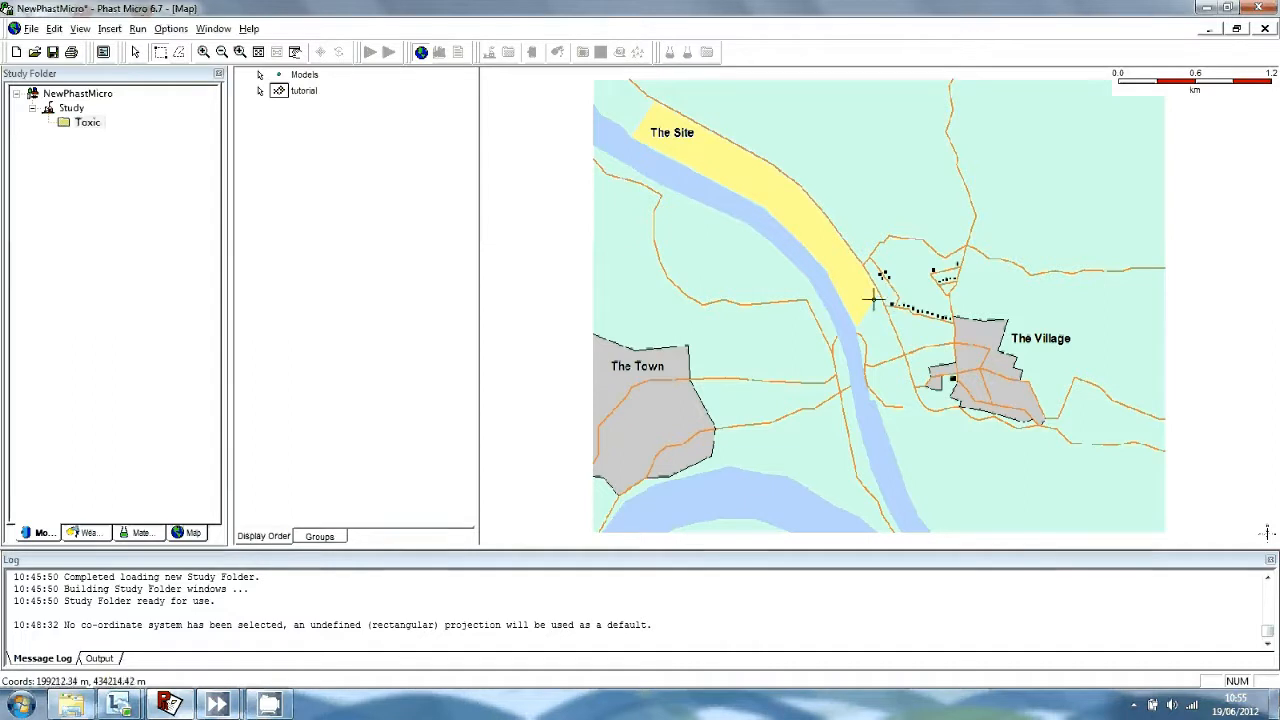
{"action": "left_click", "coordinate": [762, 184]}
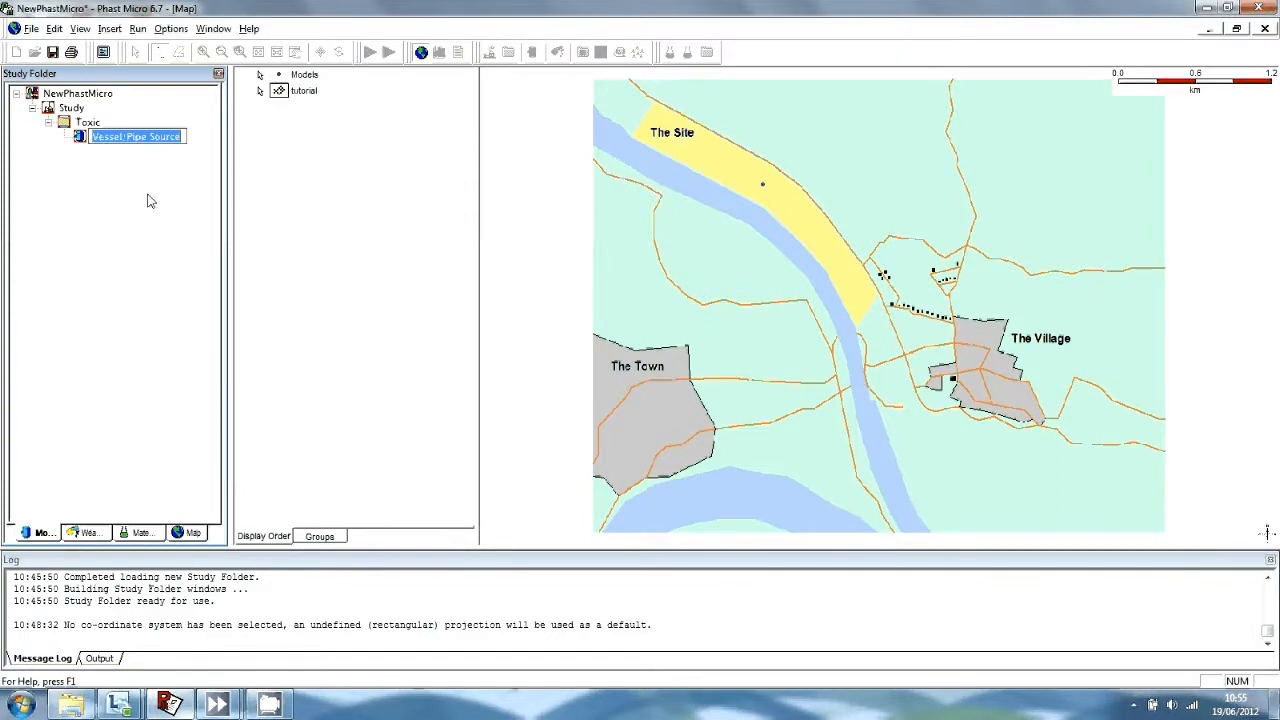
Name the new vessel/pipe source Cl2 Rupture.
{"action": "type", "text": "Cl2"}
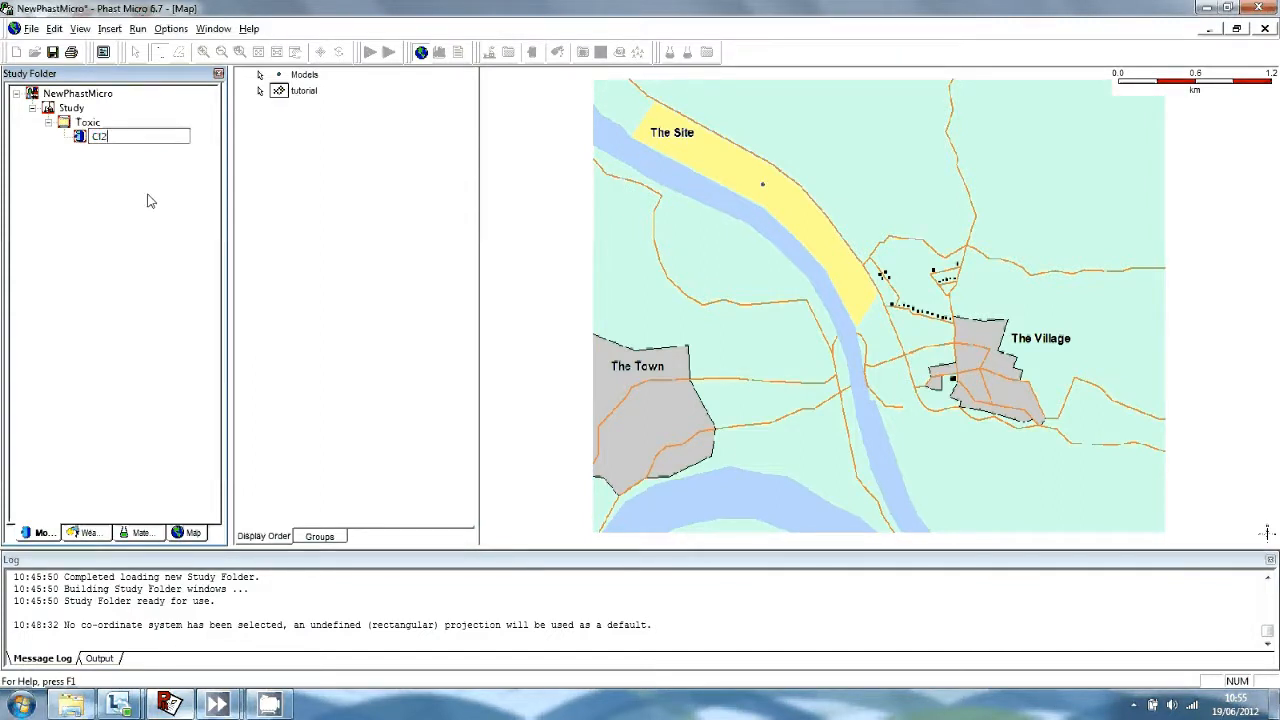
{"action": "type", "text": " Rutpu"}
{"action": "type", "text": "re"}
{"action": "key", "text": "BackSpace"}
{"action": "key", "text": "BackSpace"}
{"action": "key", "text": "BackSpace"}
{"action": "key", "text": "BackSpace"}
{"action": "key", "text": "BackSpace"}
{"action": "type", "text": "pture"}
{"action": "key", "text": "Return"}
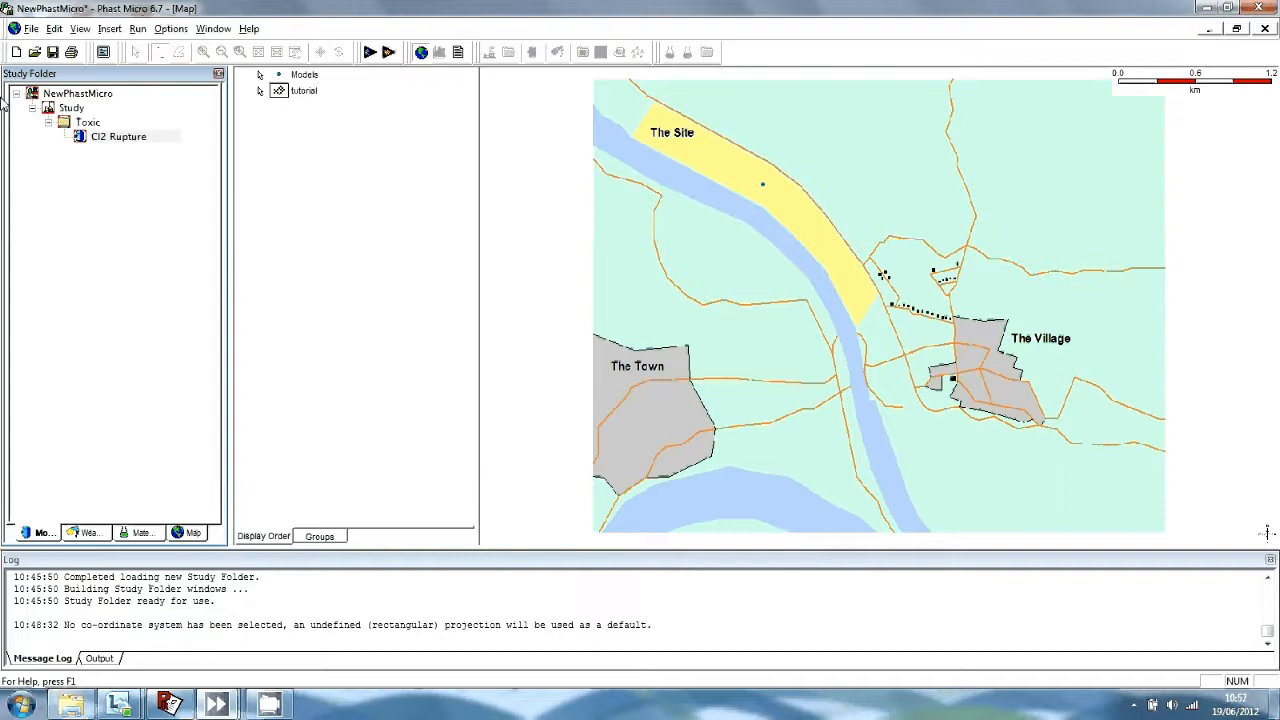
Open the Cl2 Rupture source for editing and choose CHLORINE as its discharge material.
{"action": "right_click", "coordinate": [125, 137]}
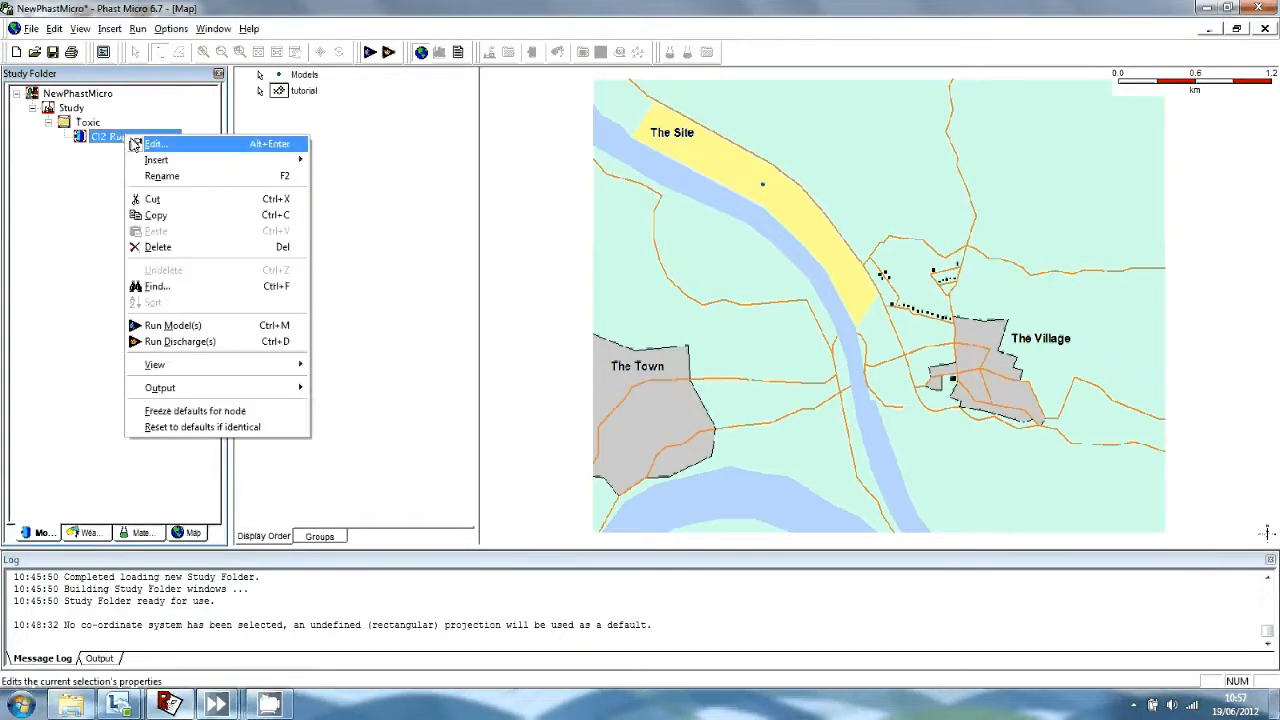
{"action": "left_click", "coordinate": [150, 144]}
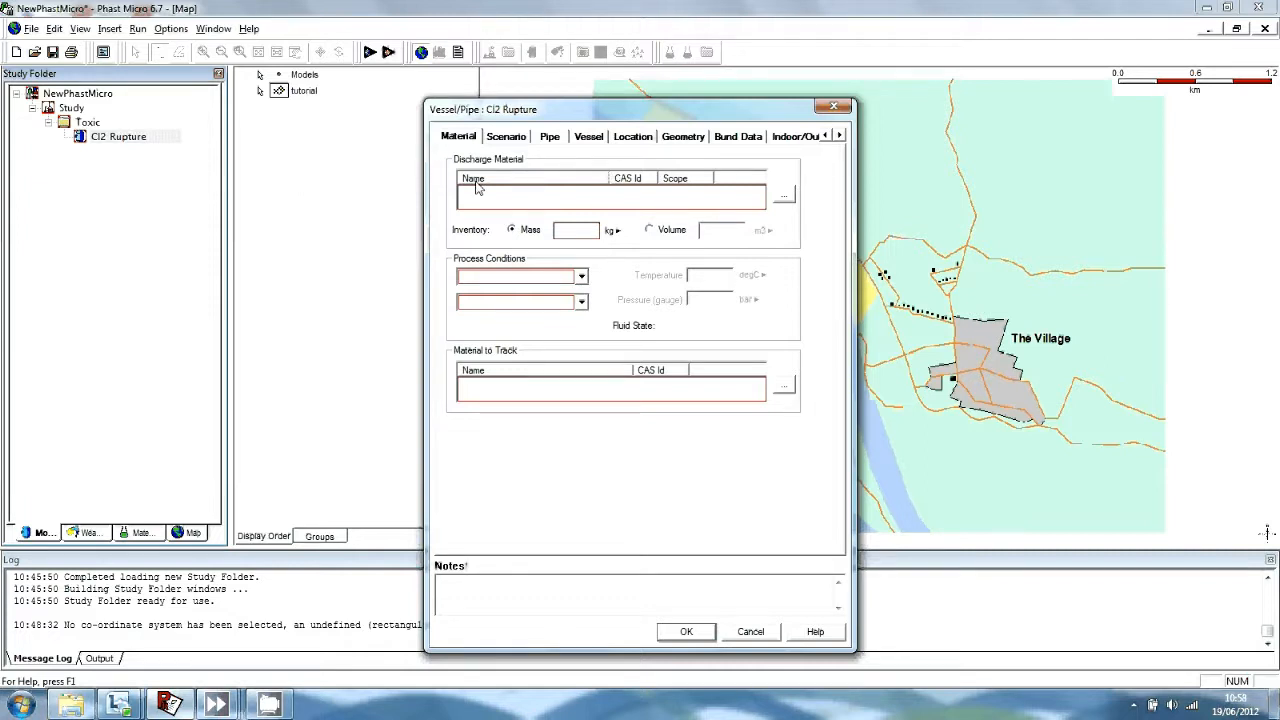
{"action": "left_click", "coordinate": [782, 199]}
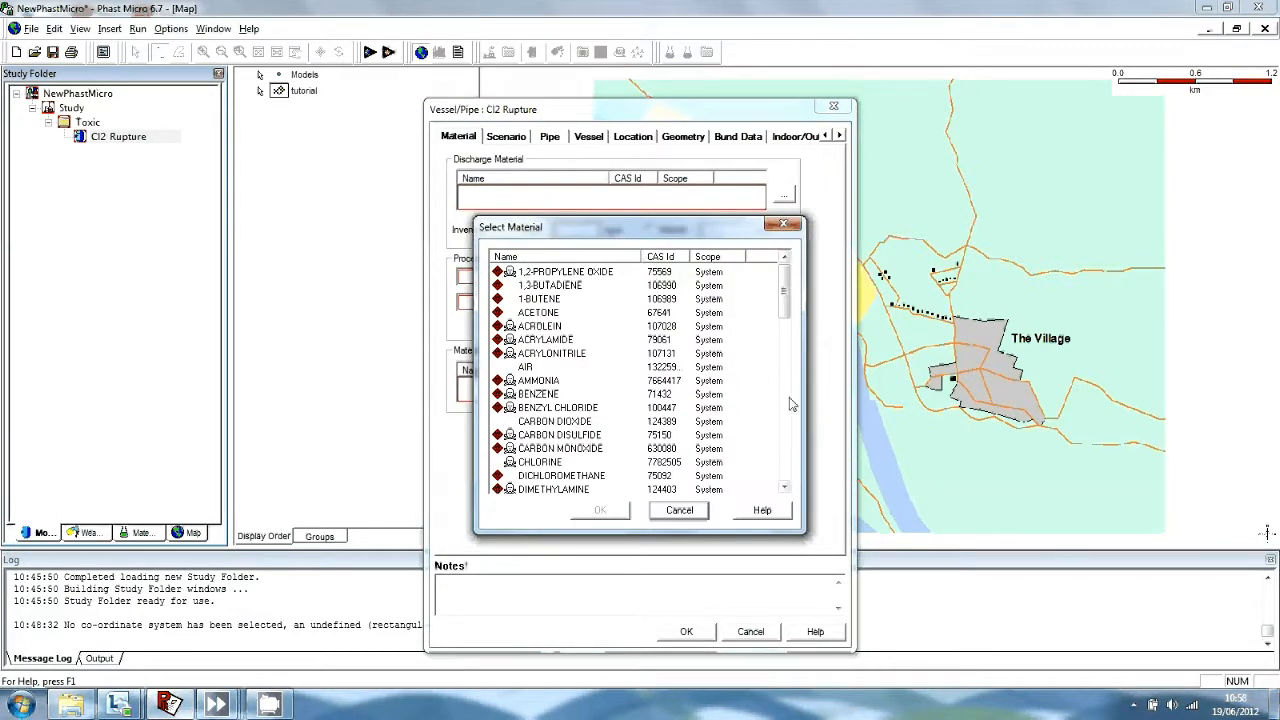
{"action": "left_click", "coordinate": [572, 462]}
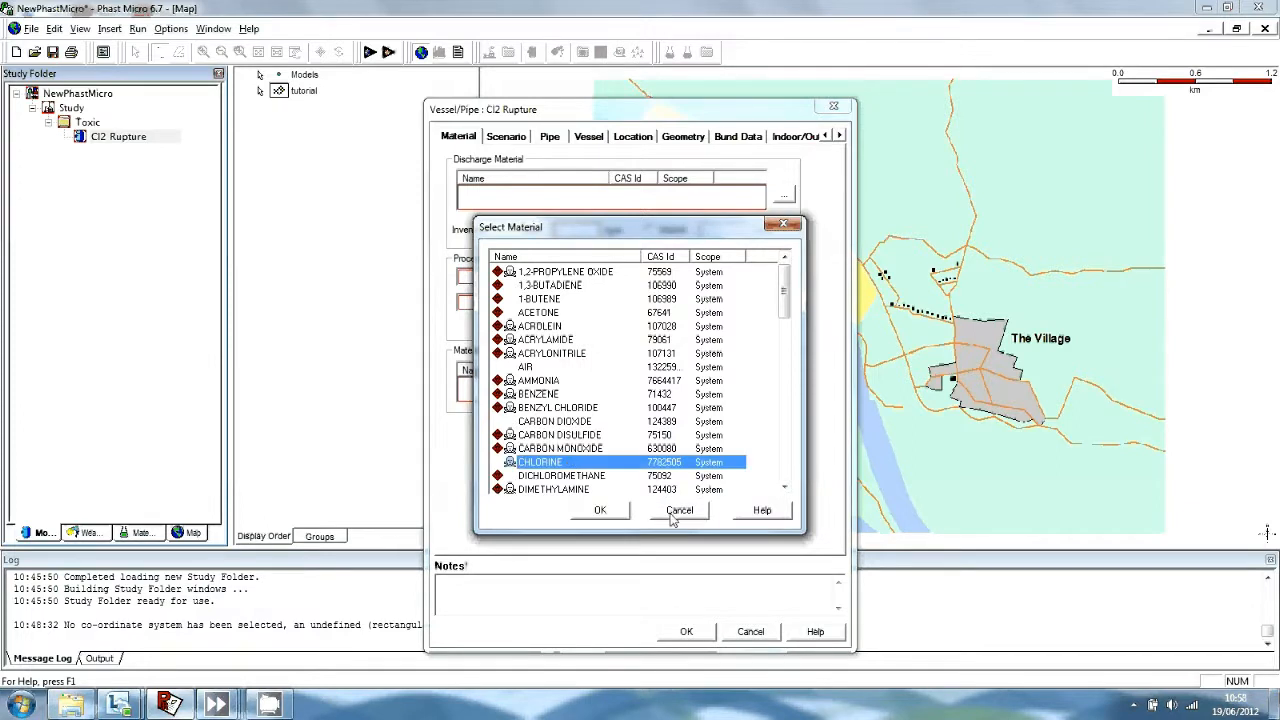
{"action": "left_click", "coordinate": [616, 511]}
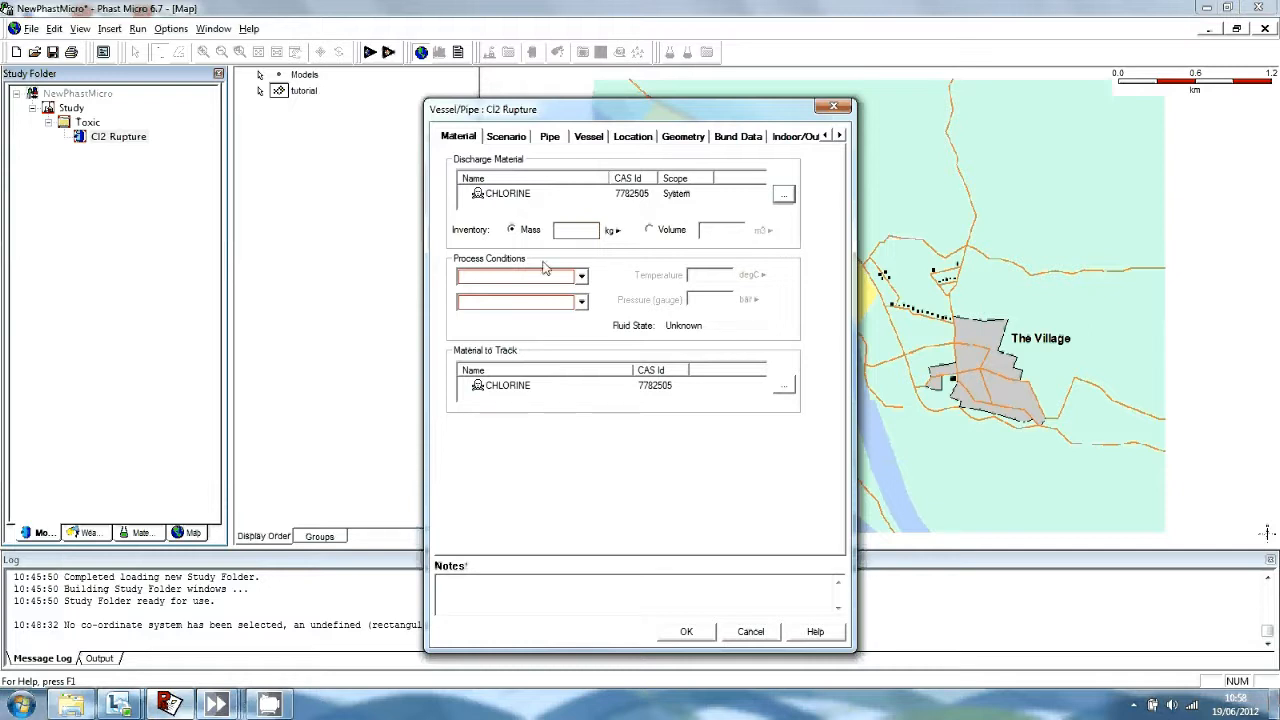
Specify the chlorine inventory by volume and set it to 102 m3.
{"action": "left_click", "coordinate": [655, 233]}
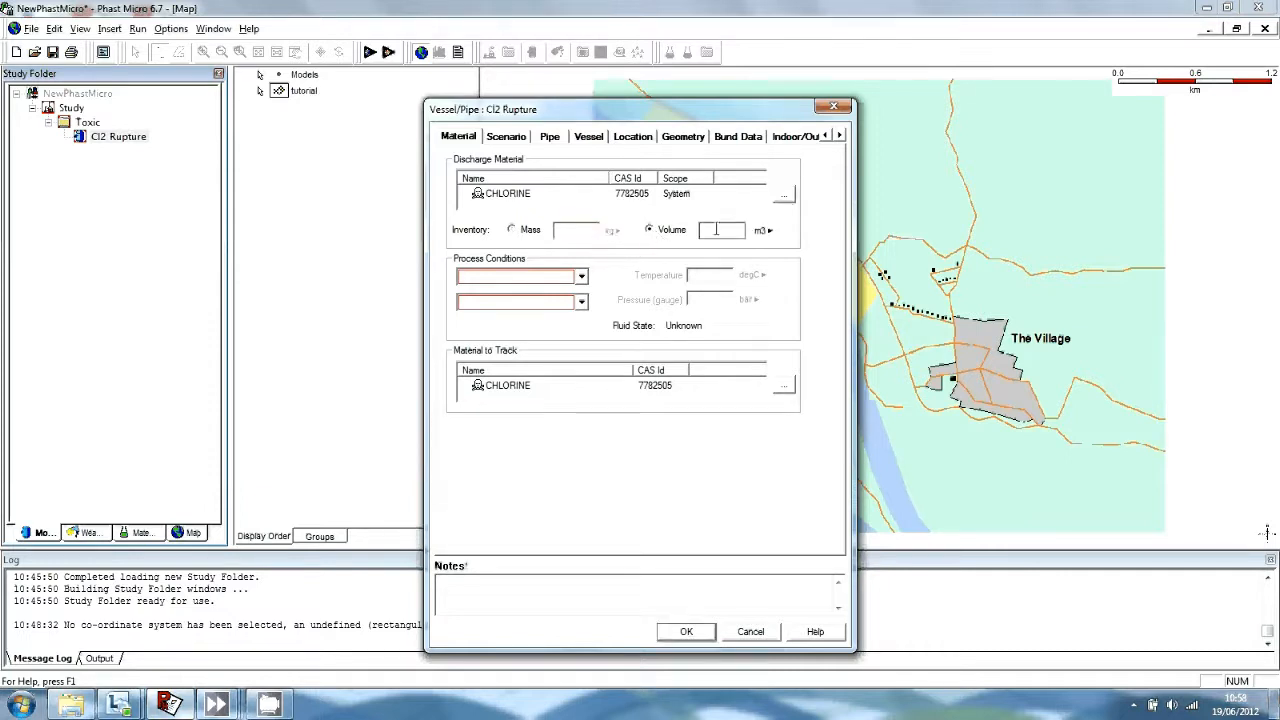
{"action": "left_click", "coordinate": [728, 231]}
{"action": "type", "text": "102"}
Define the process conditions as Saturated Liquid specified by Temperature, with a temperature of 10 degC.
{"action": "left_click", "coordinate": [580, 276]}
{"action": "left_click", "coordinate": [543, 331]}
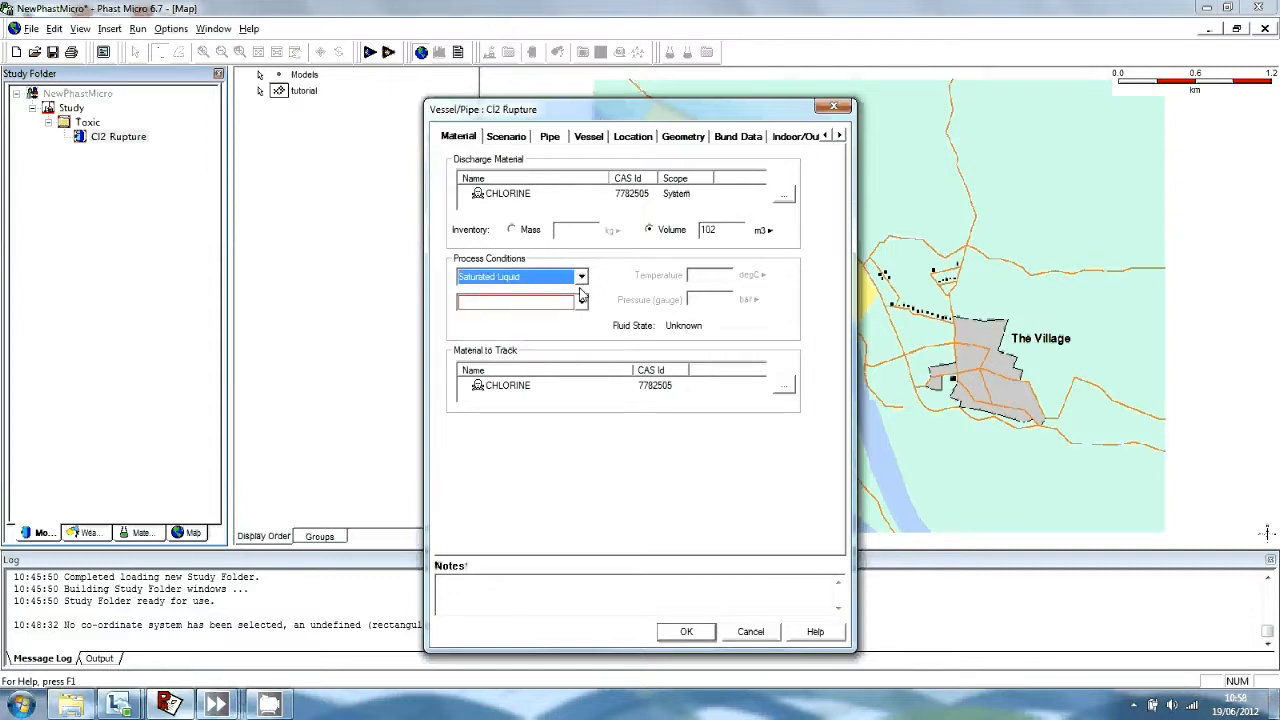
{"action": "left_click", "coordinate": [581, 301]}
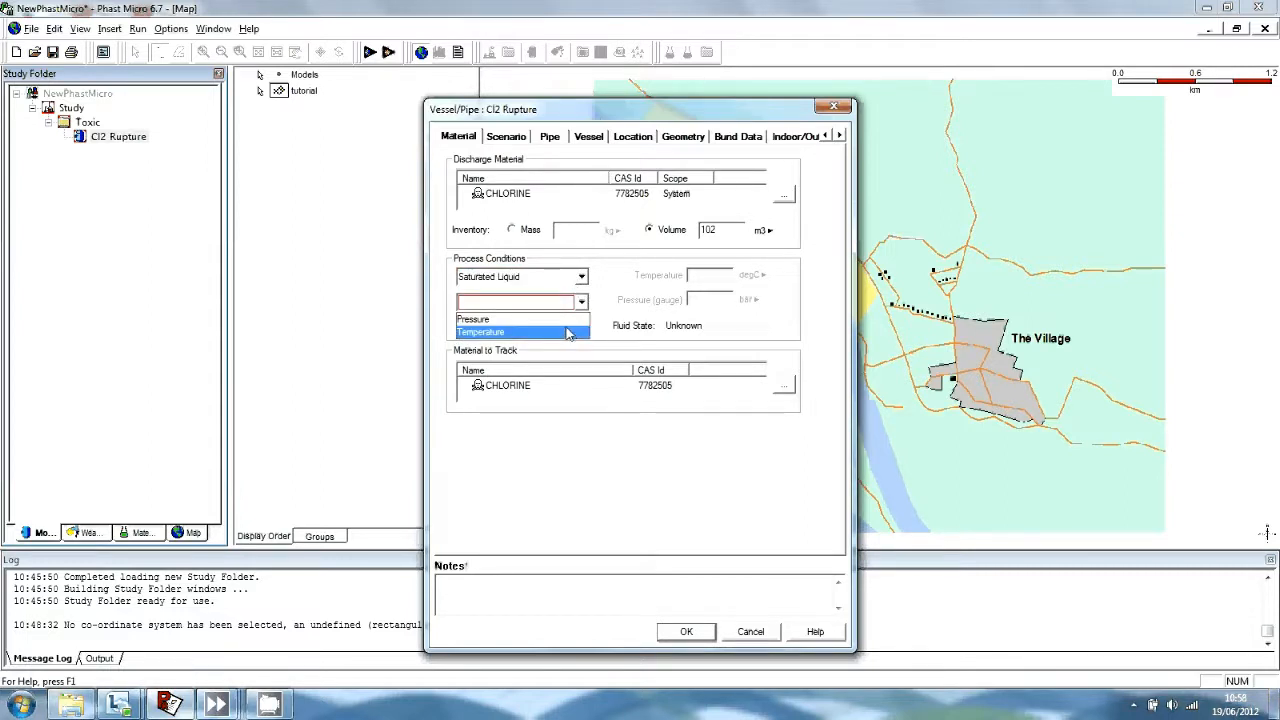
{"action": "left_click", "coordinate": [567, 333]}
{"action": "left_click", "coordinate": [709, 274]}
{"action": "type", "text": "10"}
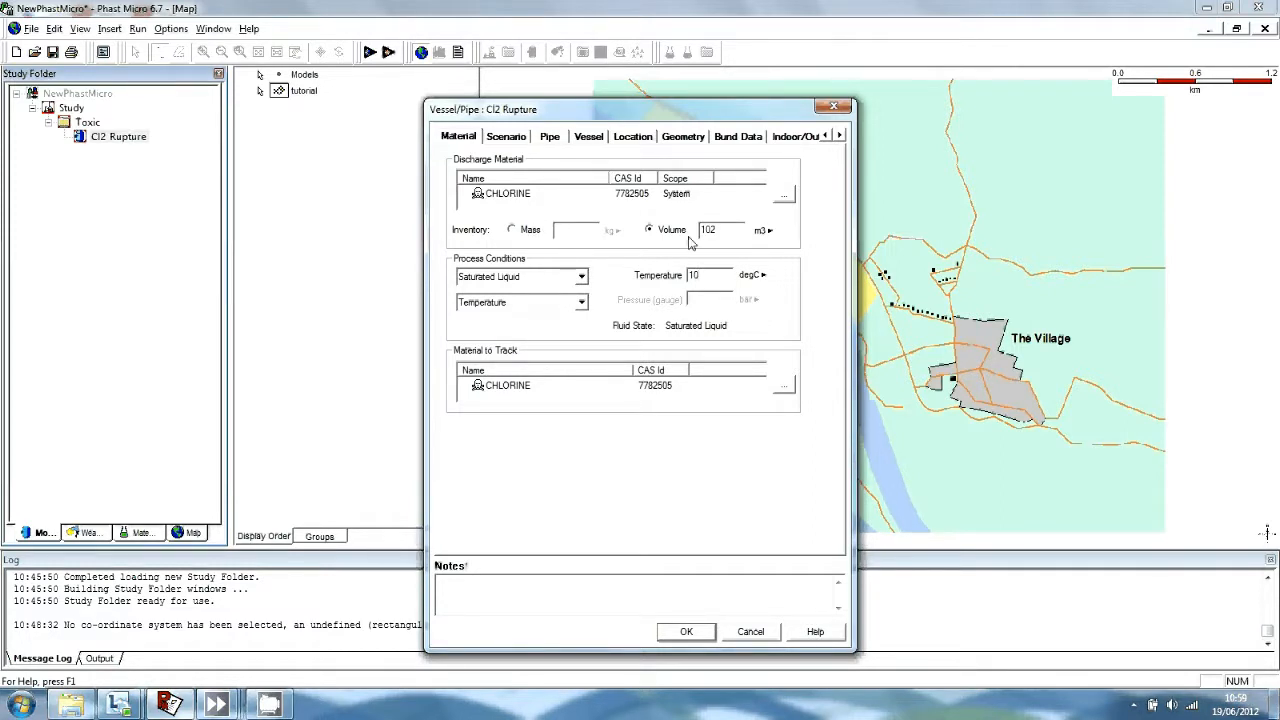
{"action": "left_click", "coordinate": [733, 231]}
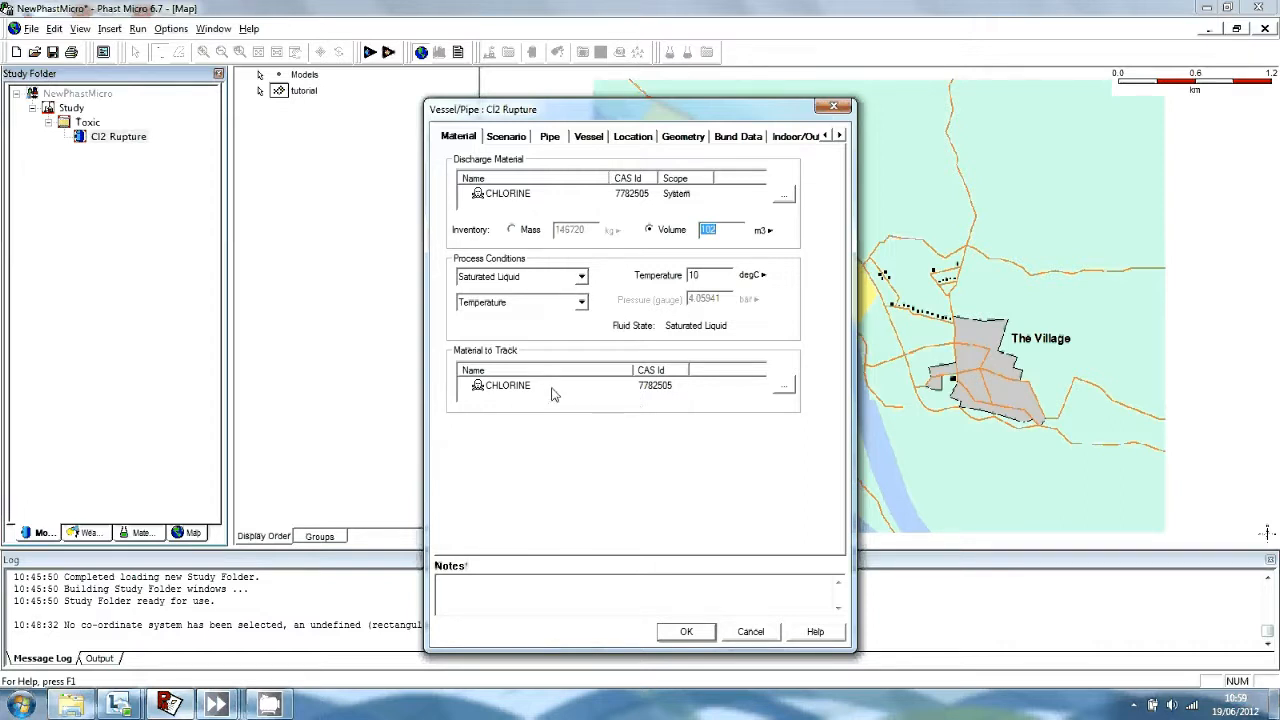
Review the scenario, pipe and vessel data without changing them, and set the release elevation to 7.37 m.
{"action": "left_click", "coordinate": [513, 142]}
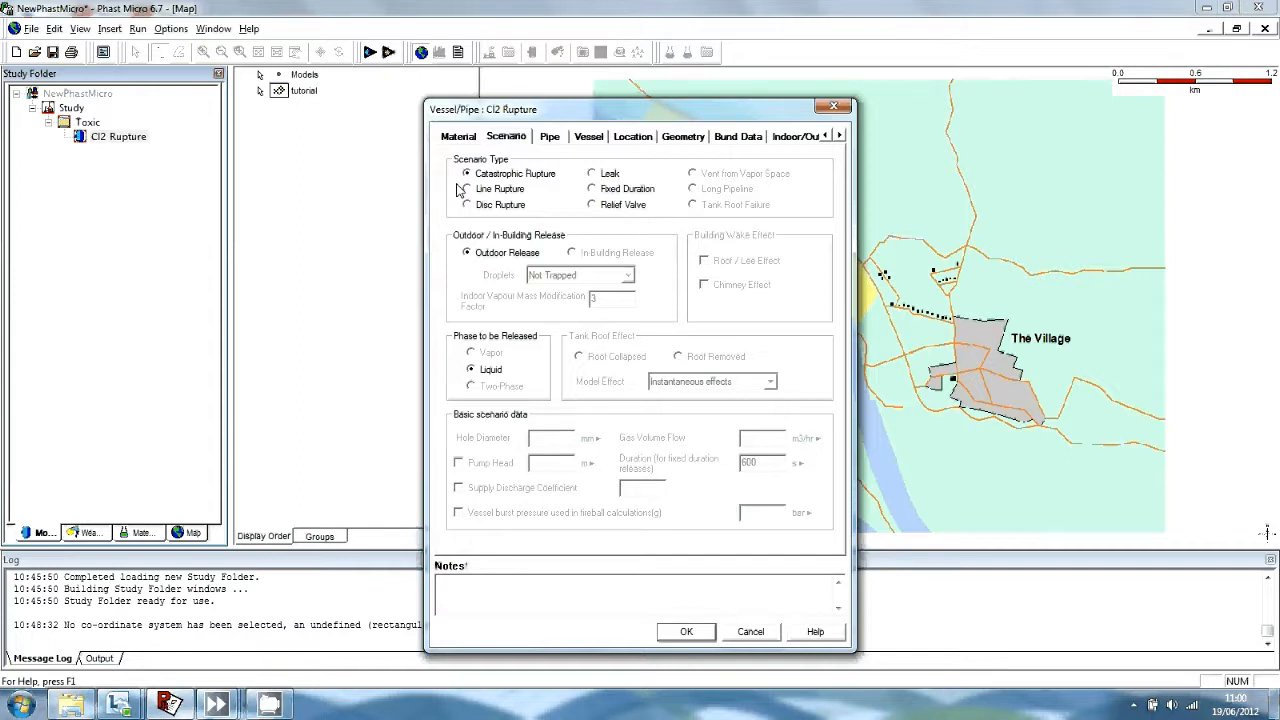
{"action": "left_click", "coordinate": [547, 139]}
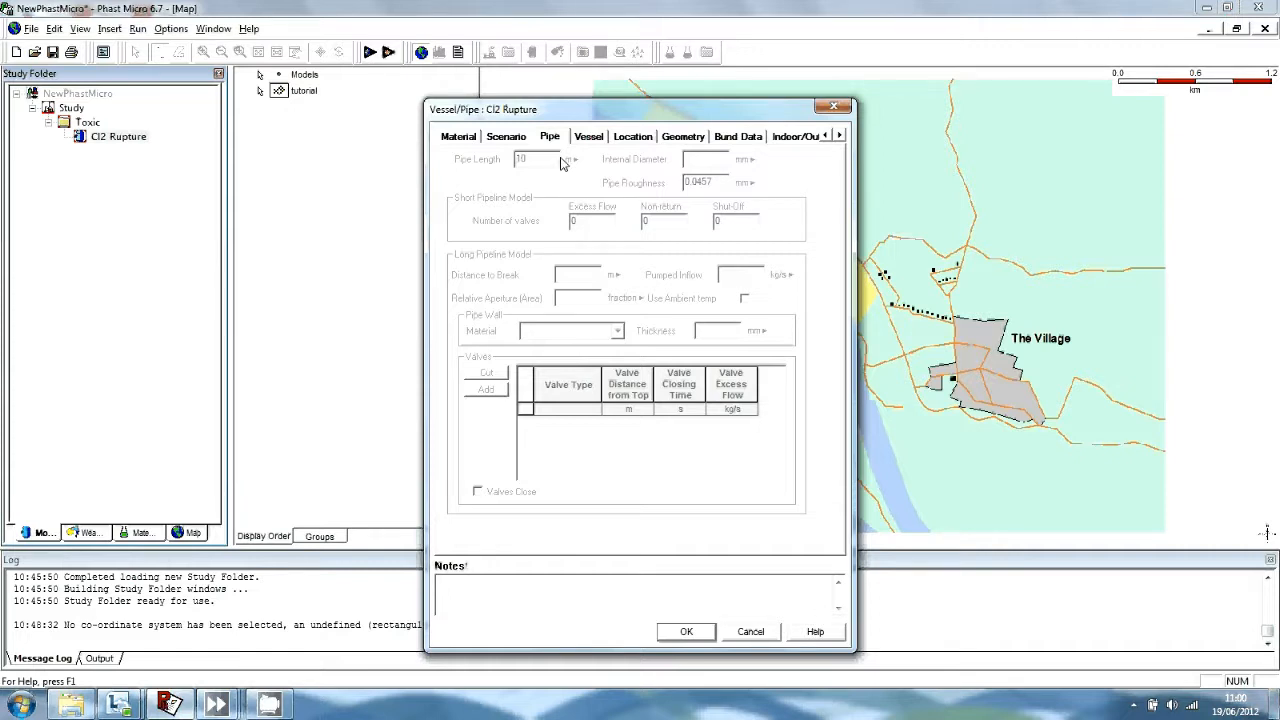
{"action": "left_click", "coordinate": [594, 140]}
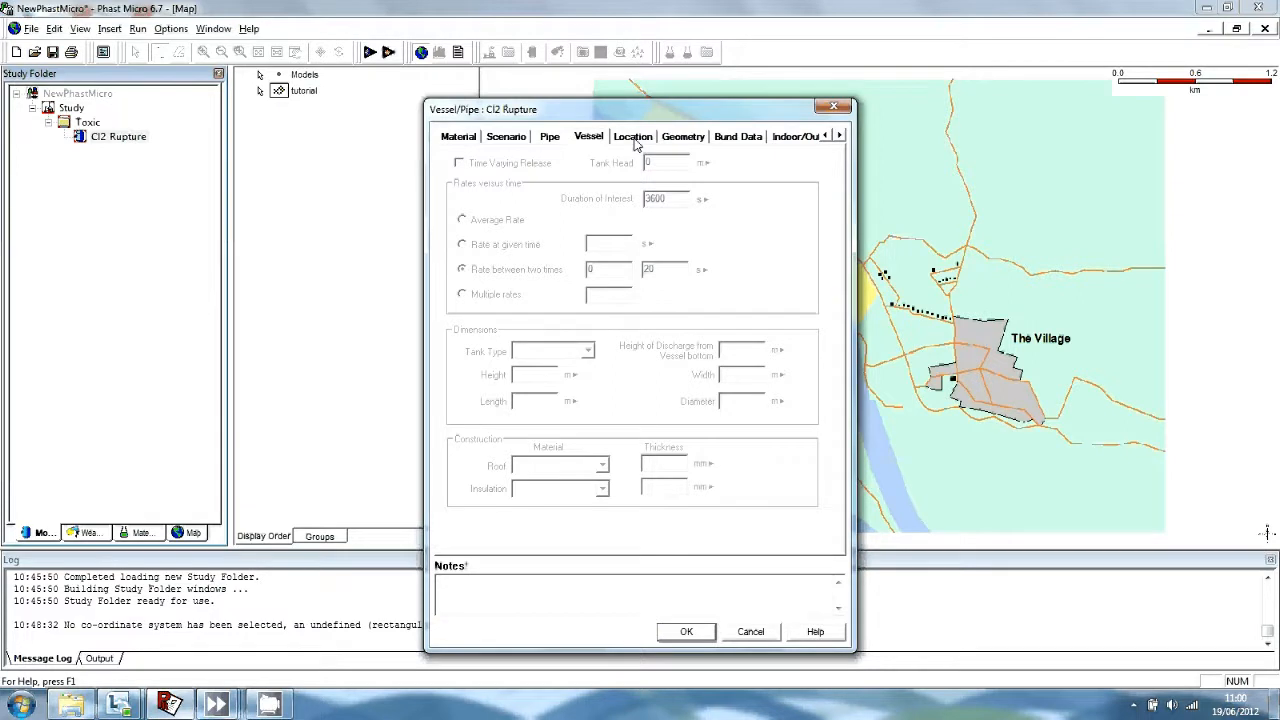
{"action": "left_click", "coordinate": [633, 138]}
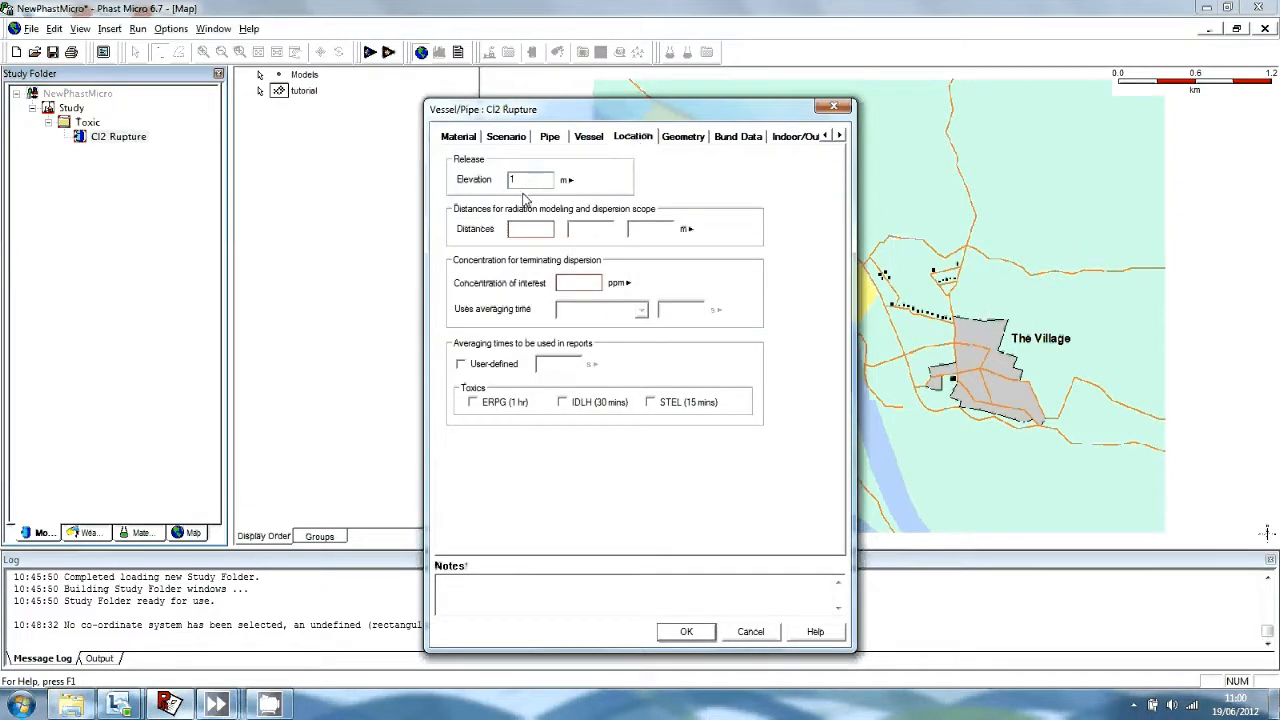
{"action": "left_click", "coordinate": [524, 180]}
{"action": "key", "text": "BackSpace"}
{"action": "type", "text": "7.3"}
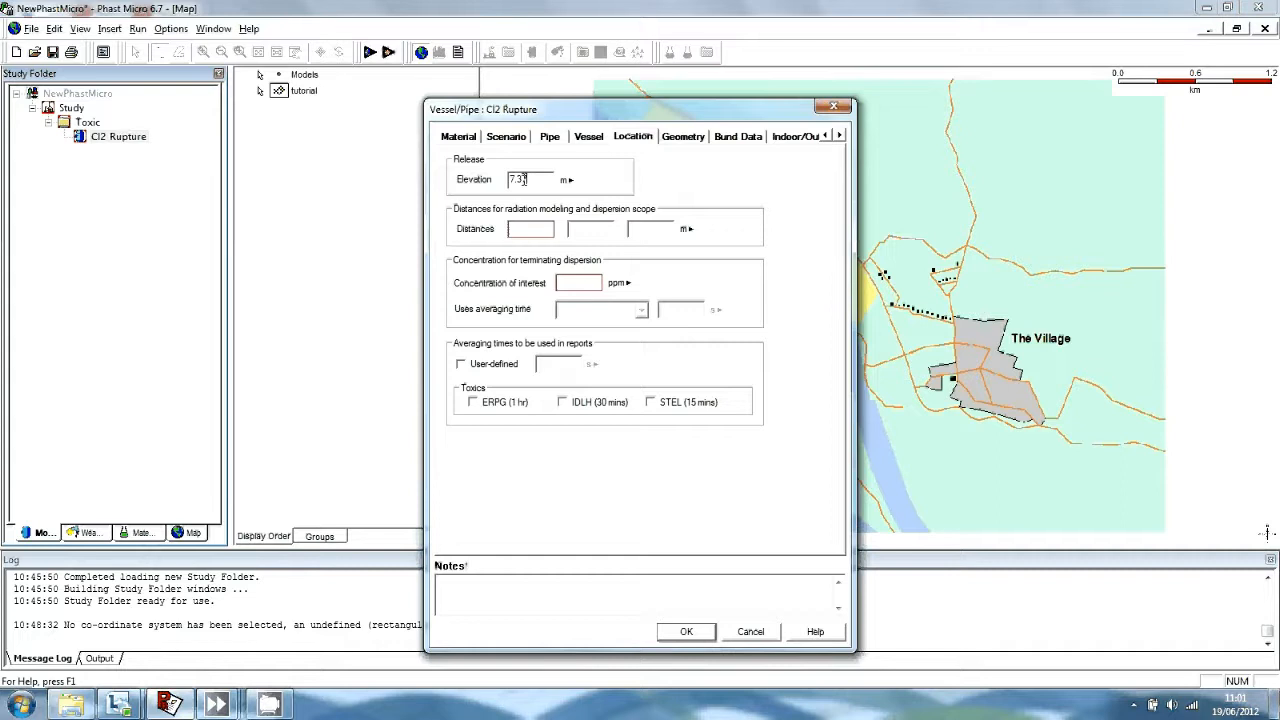
{"action": "type", "text": "7"}
Set the concentration of interest for terminating dispersion to 100 ppm with the Toxic averaging time.
{"action": "left_click", "coordinate": [586, 283]}
{"action": "type", "text": "100"}
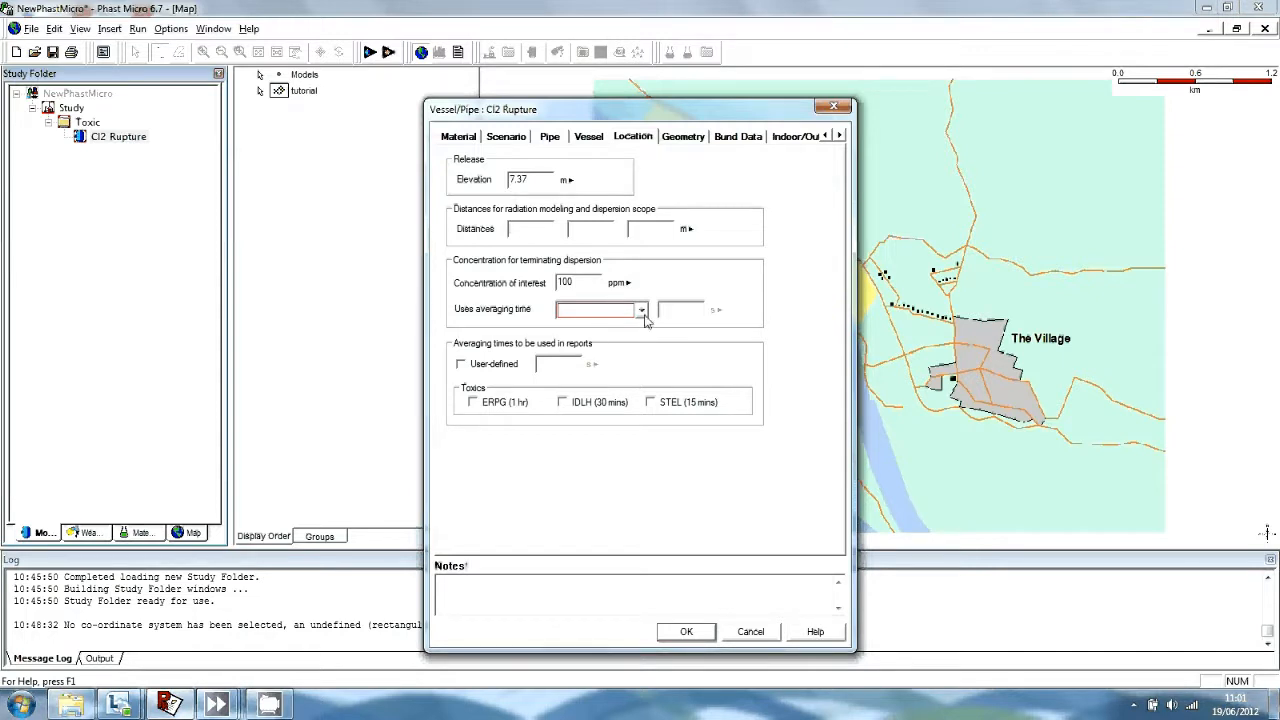
{"action": "left_click", "coordinate": [641, 312]}
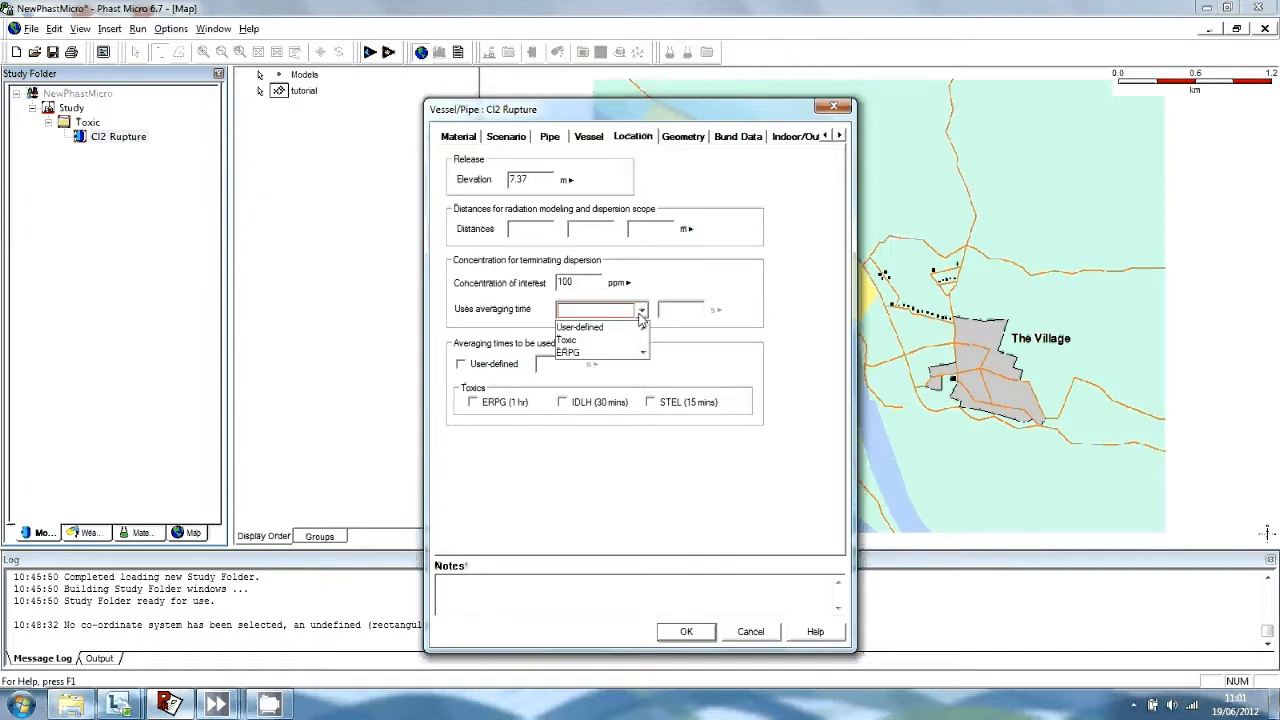
{"action": "left_click", "coordinate": [622, 341]}
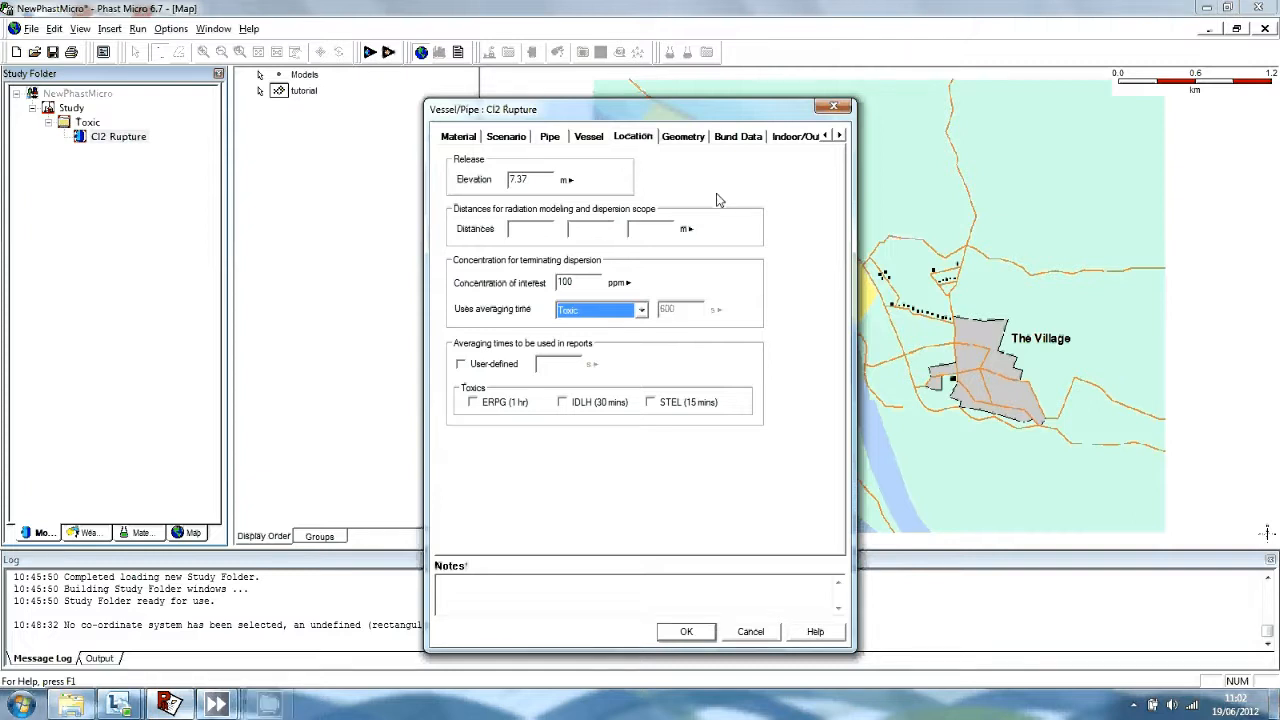
Set the release location's coordinates in the geometry data to East 198492 m and North 435063 m.
{"action": "left_click", "coordinate": [678, 140]}
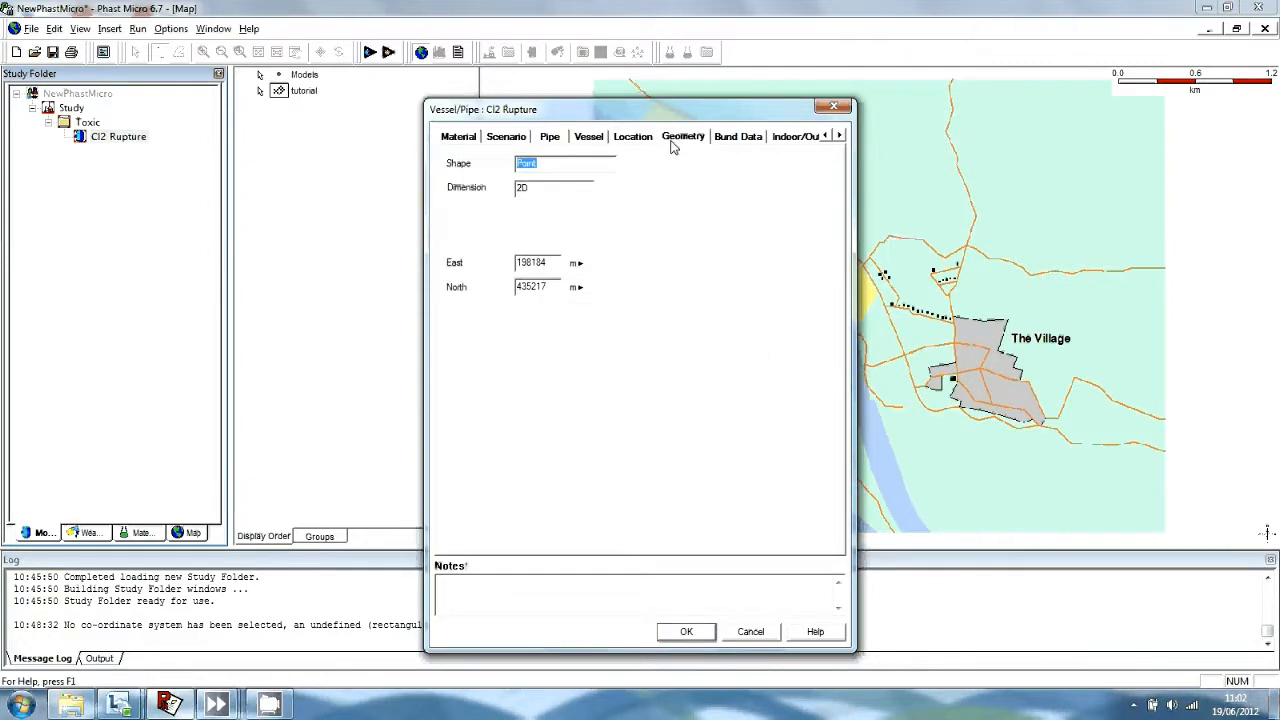
{"action": "left_click", "coordinate": [553, 265]}
{"action": "key", "text": "BackSpace"}
{"action": "key", "text": "BackSpace"}
{"action": "key", "text": "BackSpace"}
{"action": "type", "text": "492"}
{"action": "left_click", "coordinate": [551, 289]}
{"action": "key", "text": "BackSpace"}
{"action": "key", "text": "BackSpace"}
{"action": "key", "text": "BackSpace"}
{"action": "type", "text": "063"}
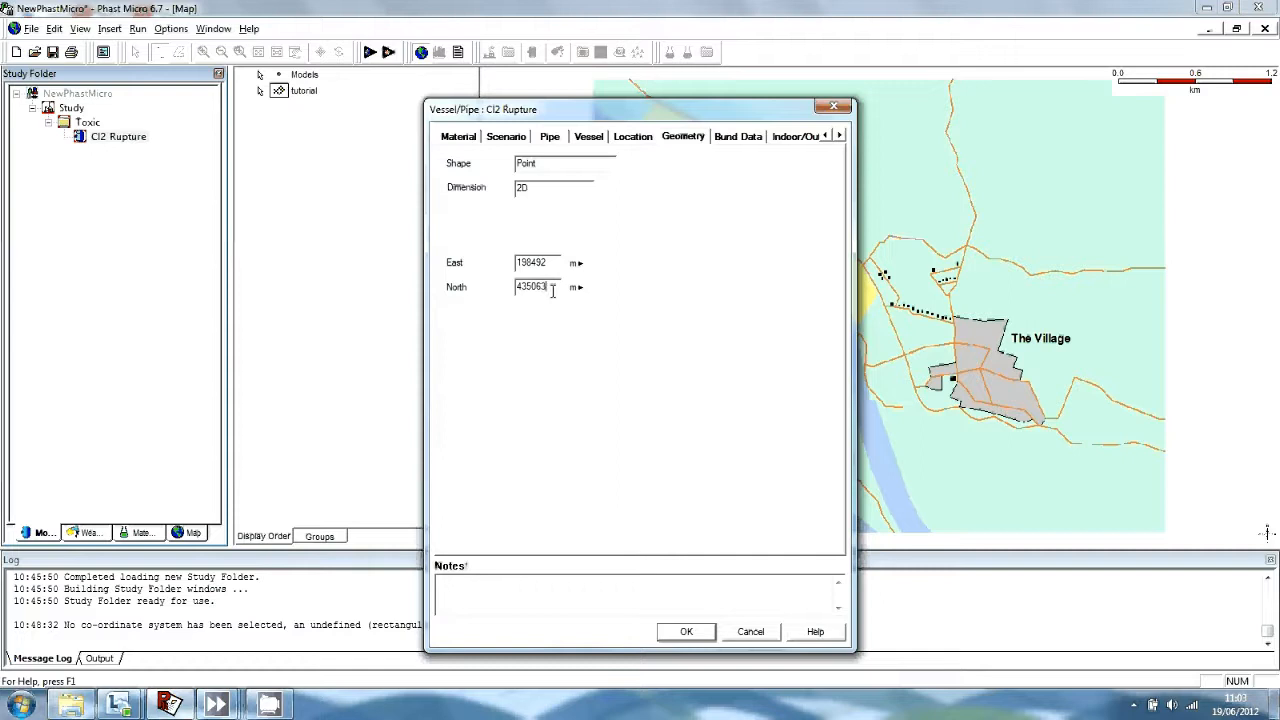
Review the bund, indoor/outdoor, flammable and TNT data of the Cl2 Rupture model without changing them.
{"action": "left_click", "coordinate": [746, 143]}
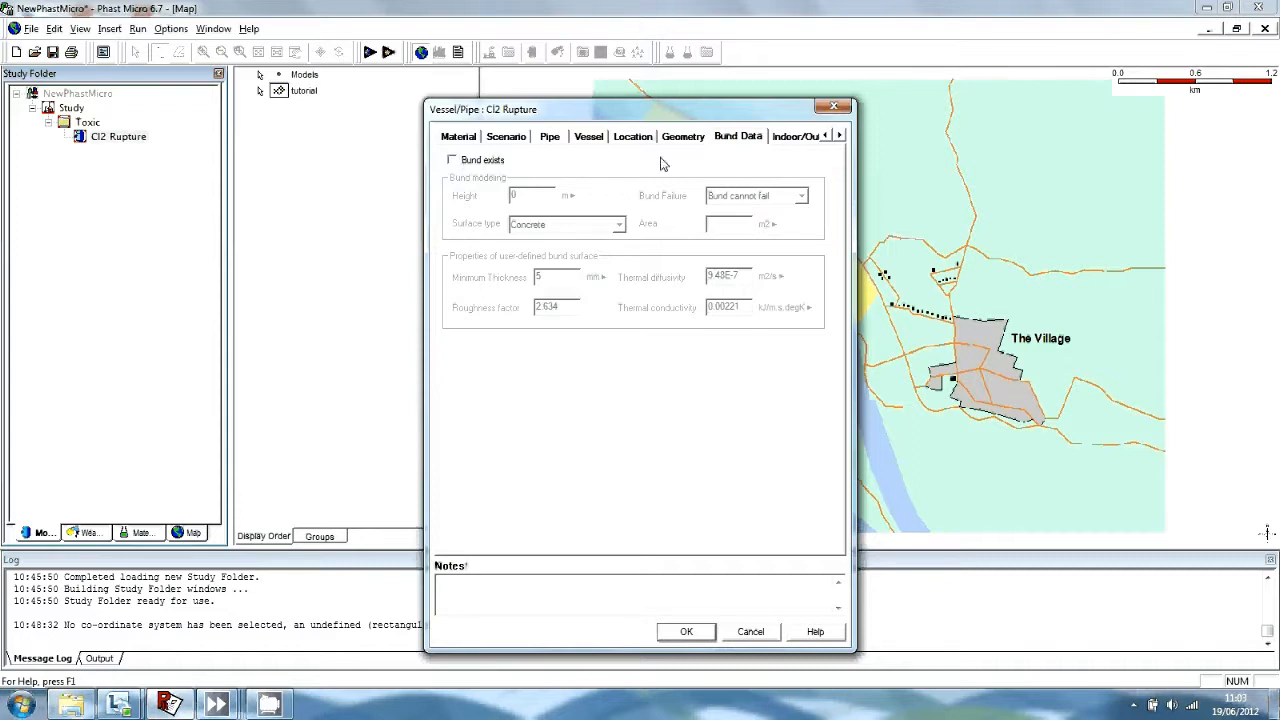
{"action": "left_click", "coordinate": [788, 140]}
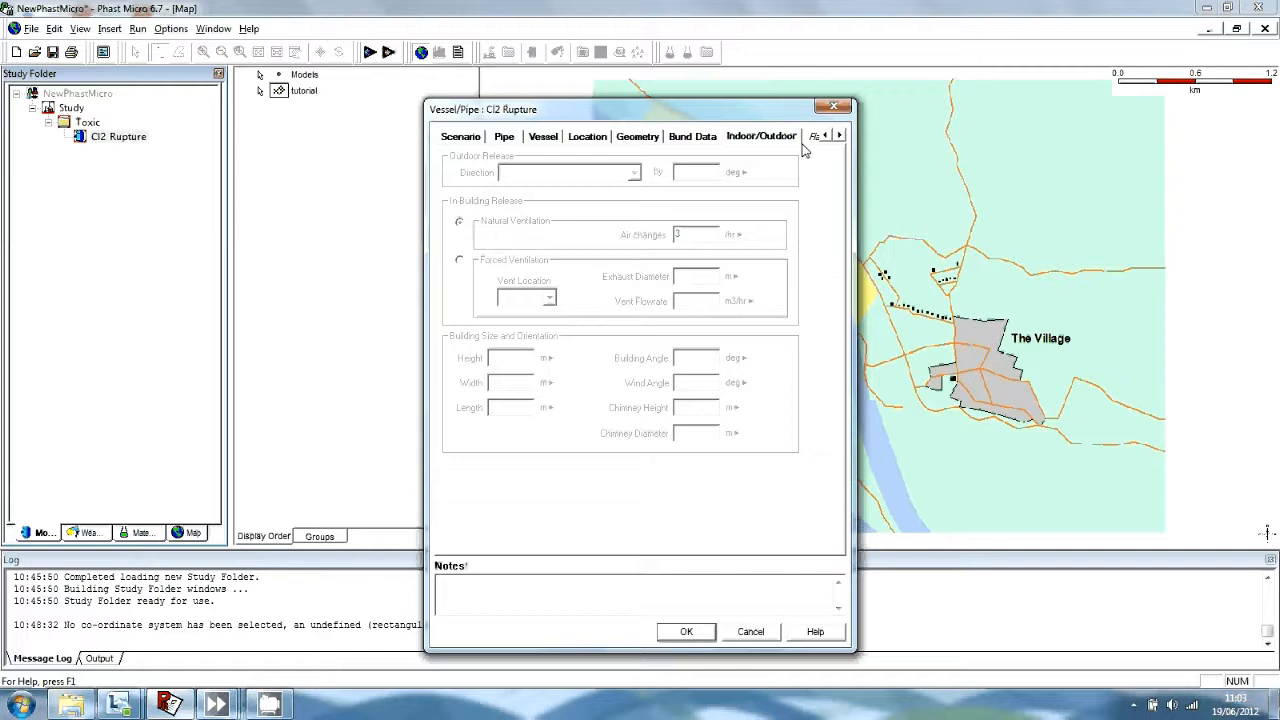
{"action": "left_click", "coordinate": [840, 135]}
{"action": "left_click", "coordinate": [840, 135]}
{"action": "left_click", "coordinate": [840, 135]}
{"action": "left_click", "coordinate": [840, 135]}
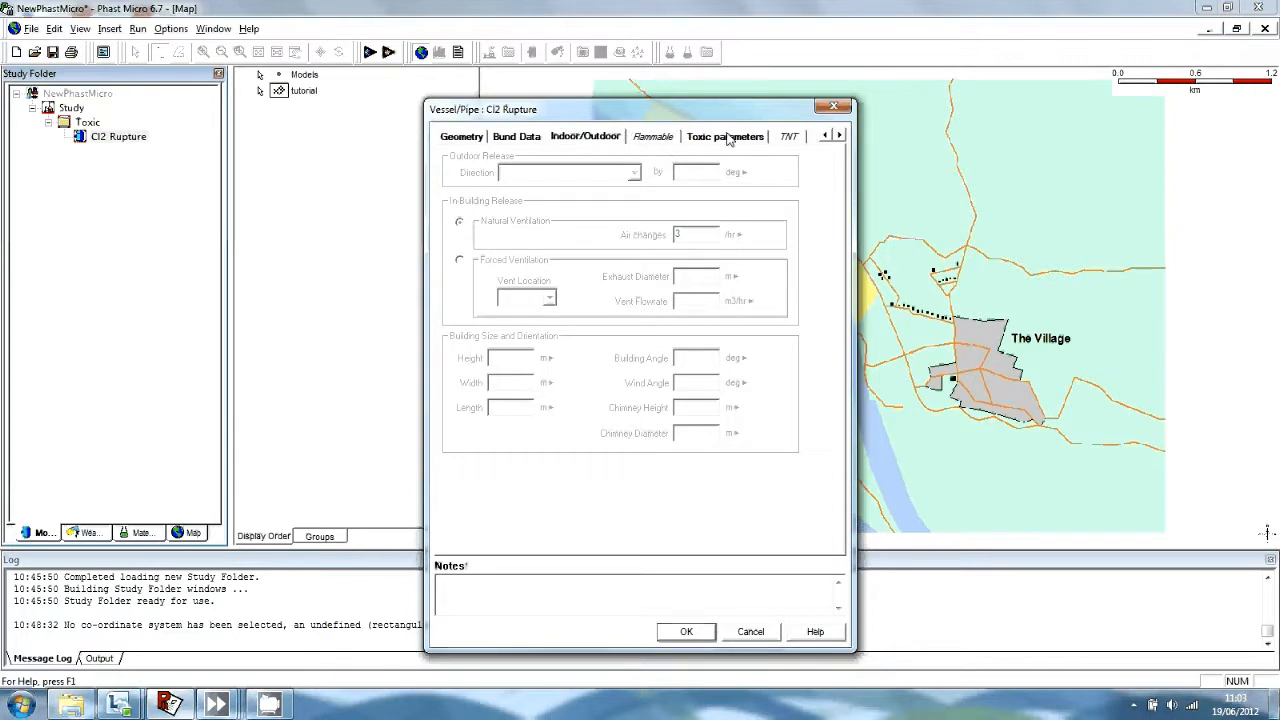
{"action": "left_click", "coordinate": [652, 137]}
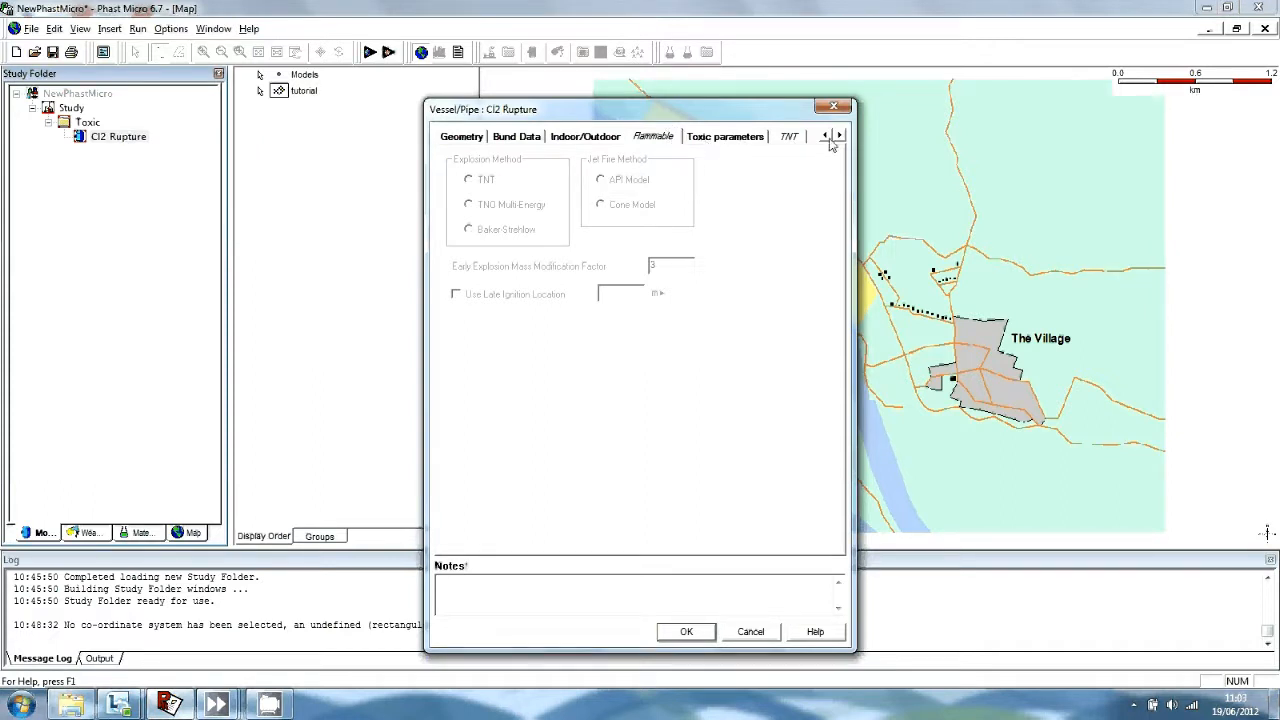
{"action": "left_click", "coordinate": [795, 138]}
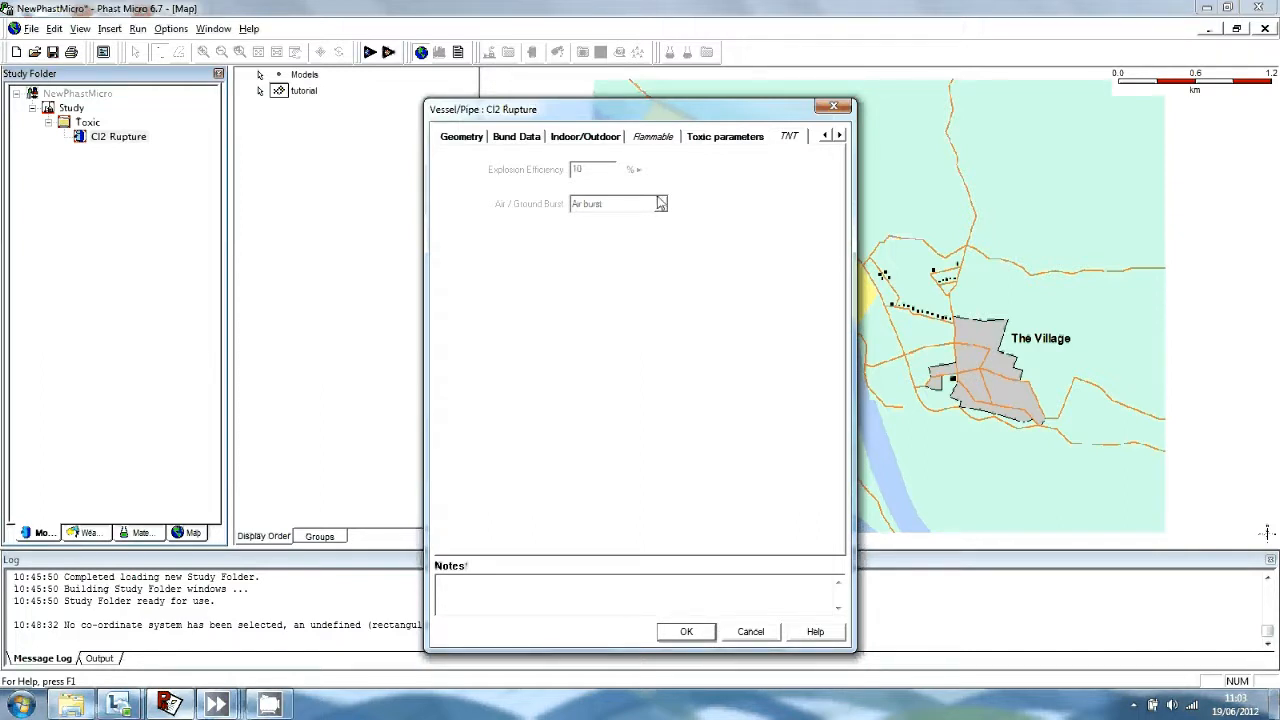
Switch Indoor Toxic Calculations to Selected in the model's toxic parameters.
{"action": "left_click", "coordinate": [742, 142]}
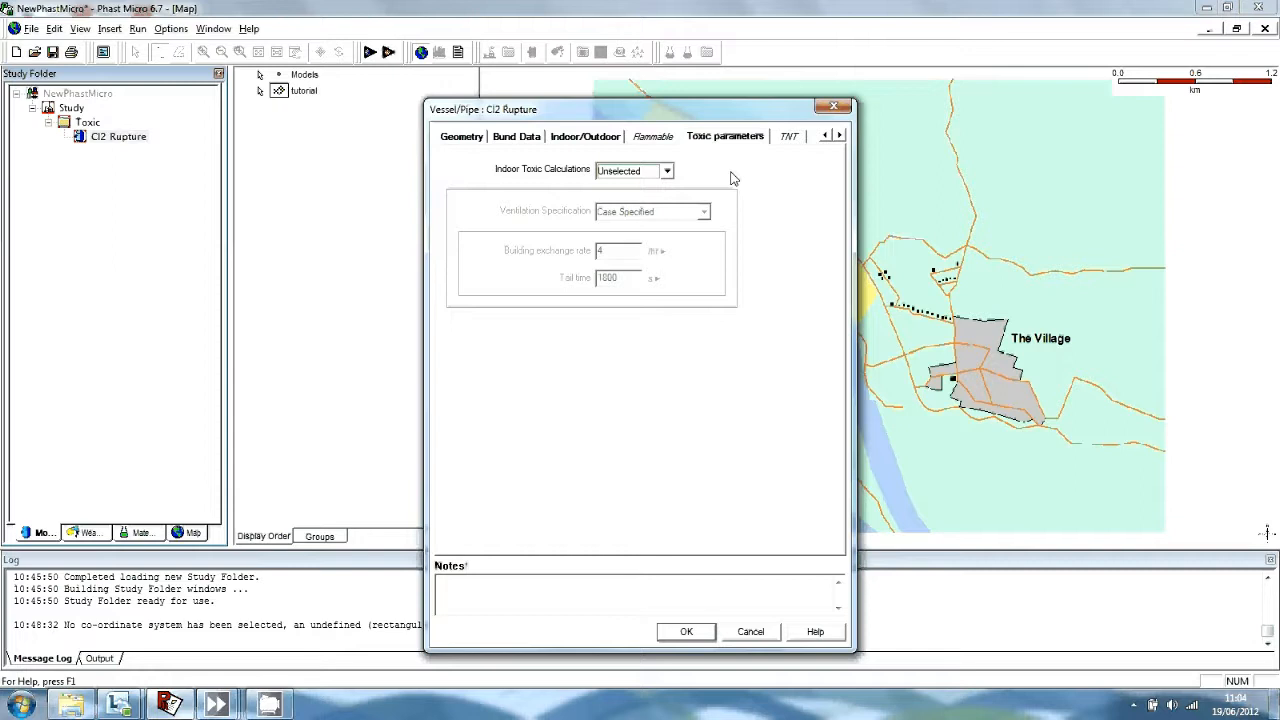
{"action": "left_click", "coordinate": [666, 171]}
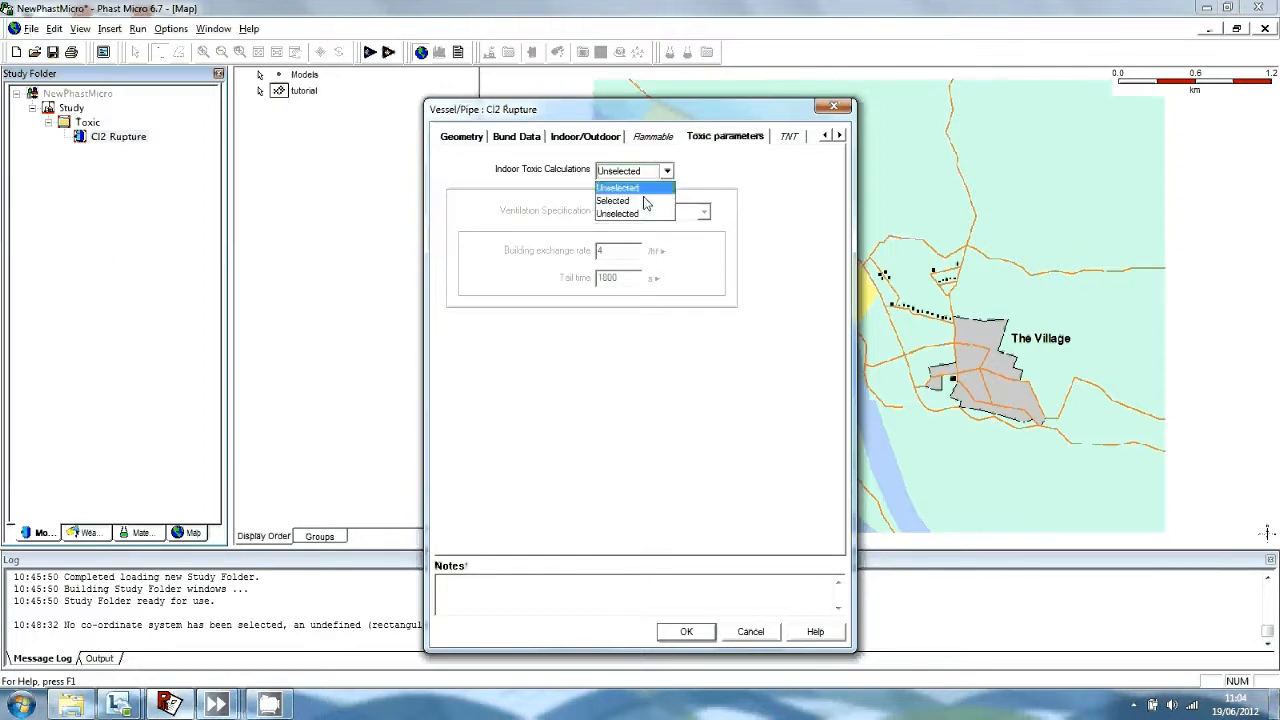
{"action": "left_click", "coordinate": [637, 202]}
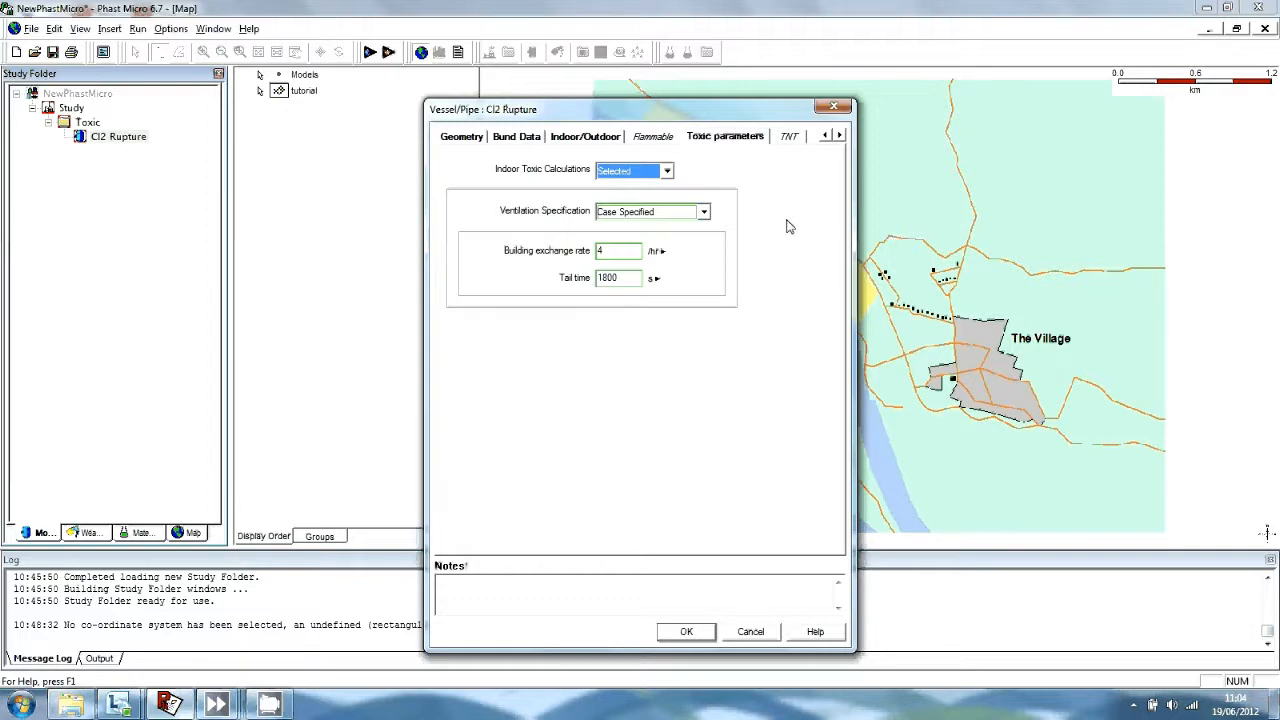
Try the Wind Speed Dependent ventilation specification and set it back to Case Specified.
{"action": "left_click", "coordinate": [704, 212]}
{"action": "left_click", "coordinate": [690, 242]}
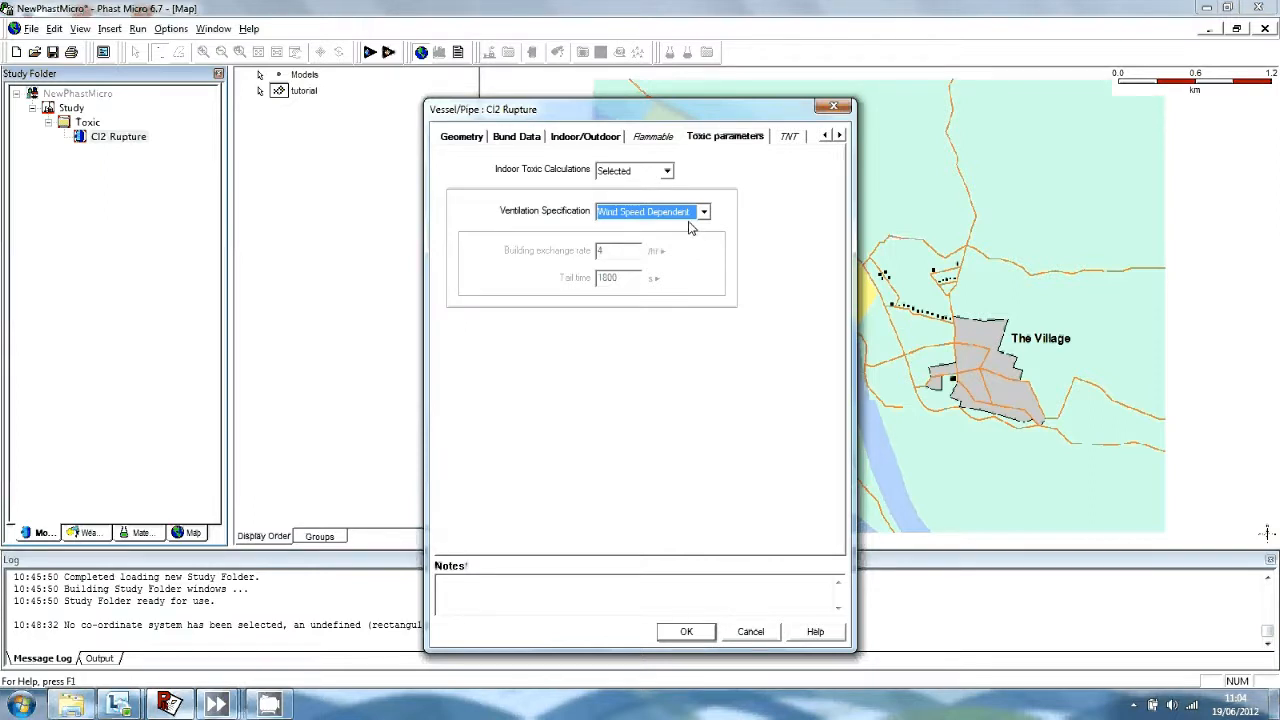
{"action": "left_click", "coordinate": [703, 212]}
{"action": "left_click", "coordinate": [650, 224]}
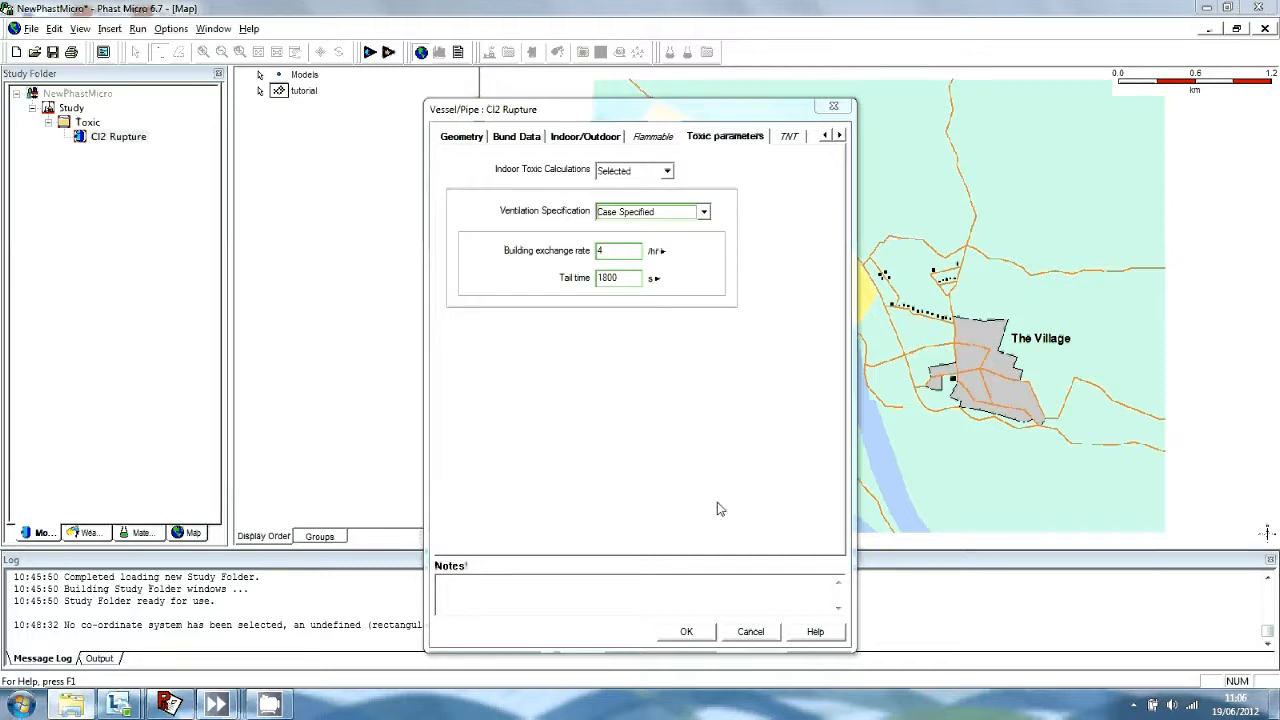
Accept the Cl2 Rupture data, run the model and plot its results for all Global Weathers.
{"action": "left_click", "coordinate": [686, 632]}
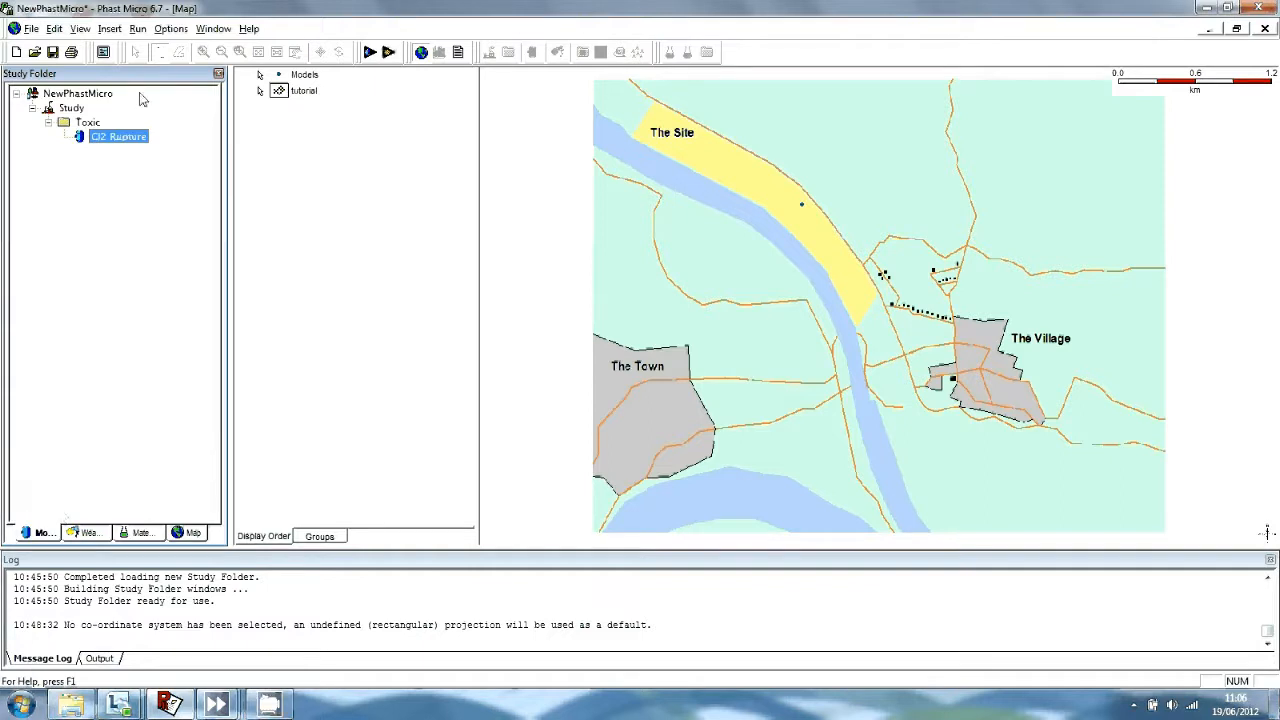
{"action": "left_click", "coordinate": [370, 54]}
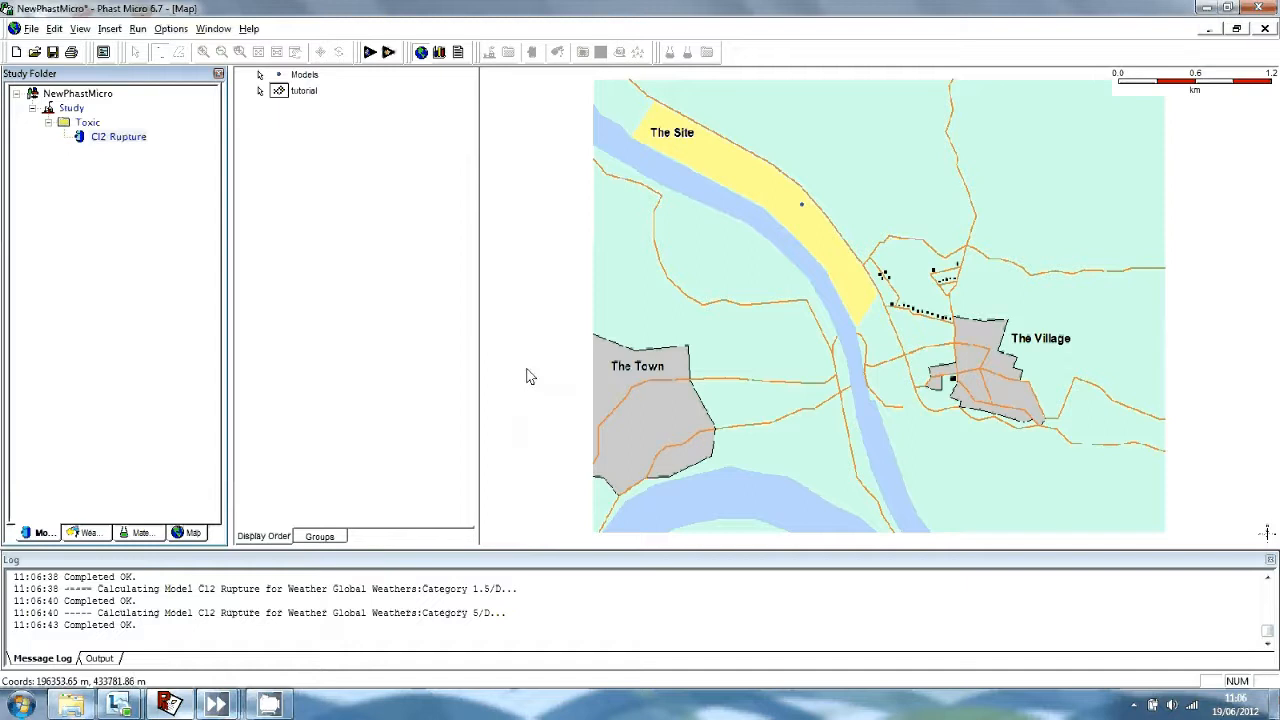
{"action": "left_click", "coordinate": [439, 53]}
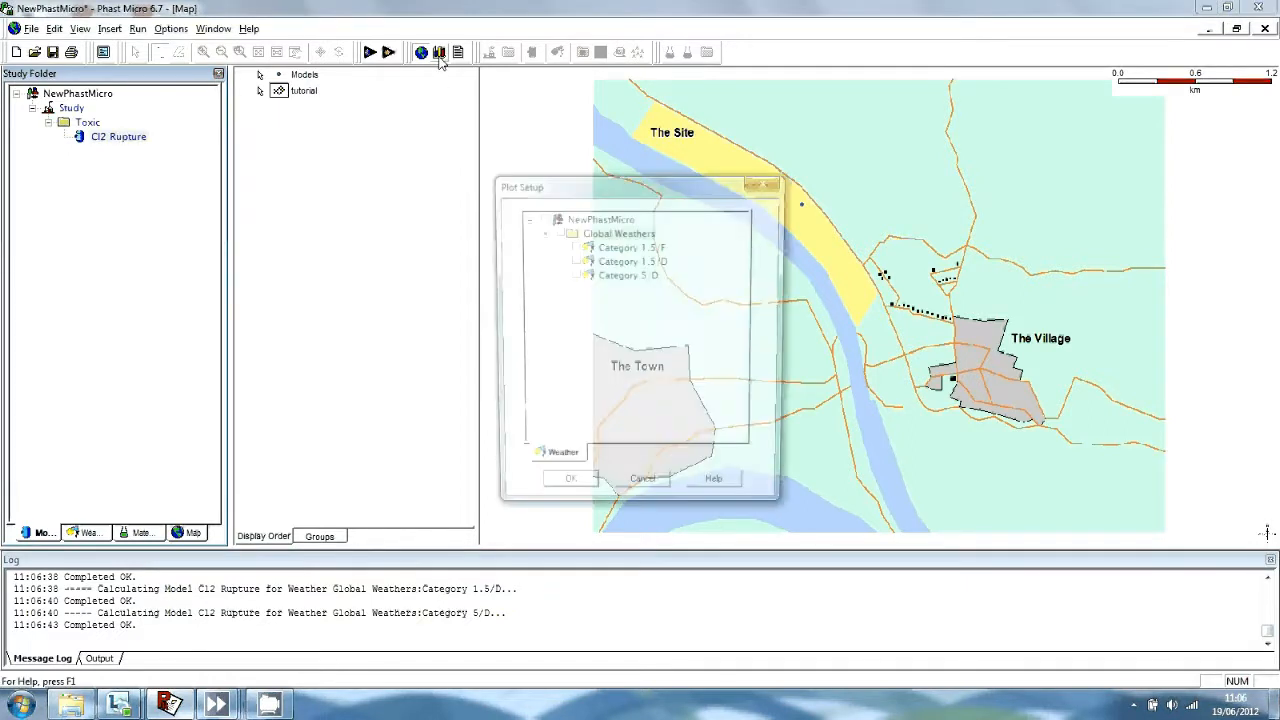
{"action": "left_click", "coordinate": [545, 230]}
{"action": "left_click", "coordinate": [565, 495]}
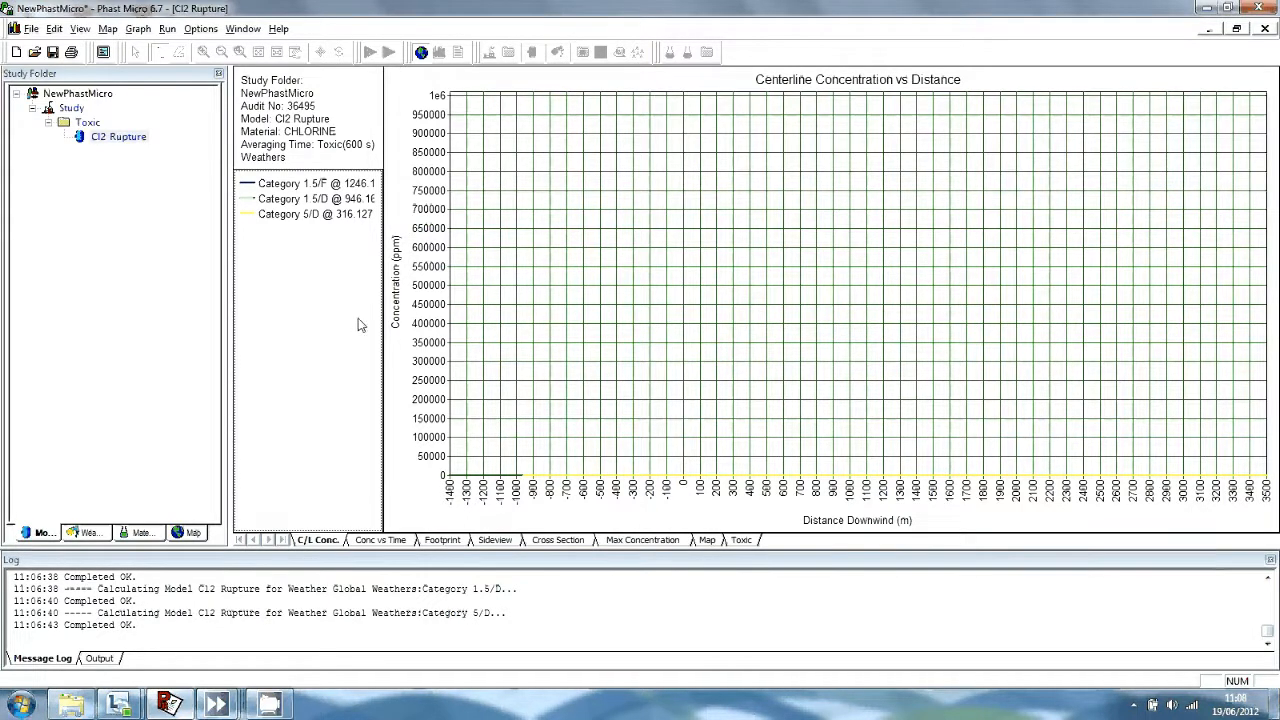
Turn off automatic scaling of the Centerline Concentration graph and set the concentration axis maximum to 1000 ppm.
{"action": "right_click", "coordinate": [426, 253]}
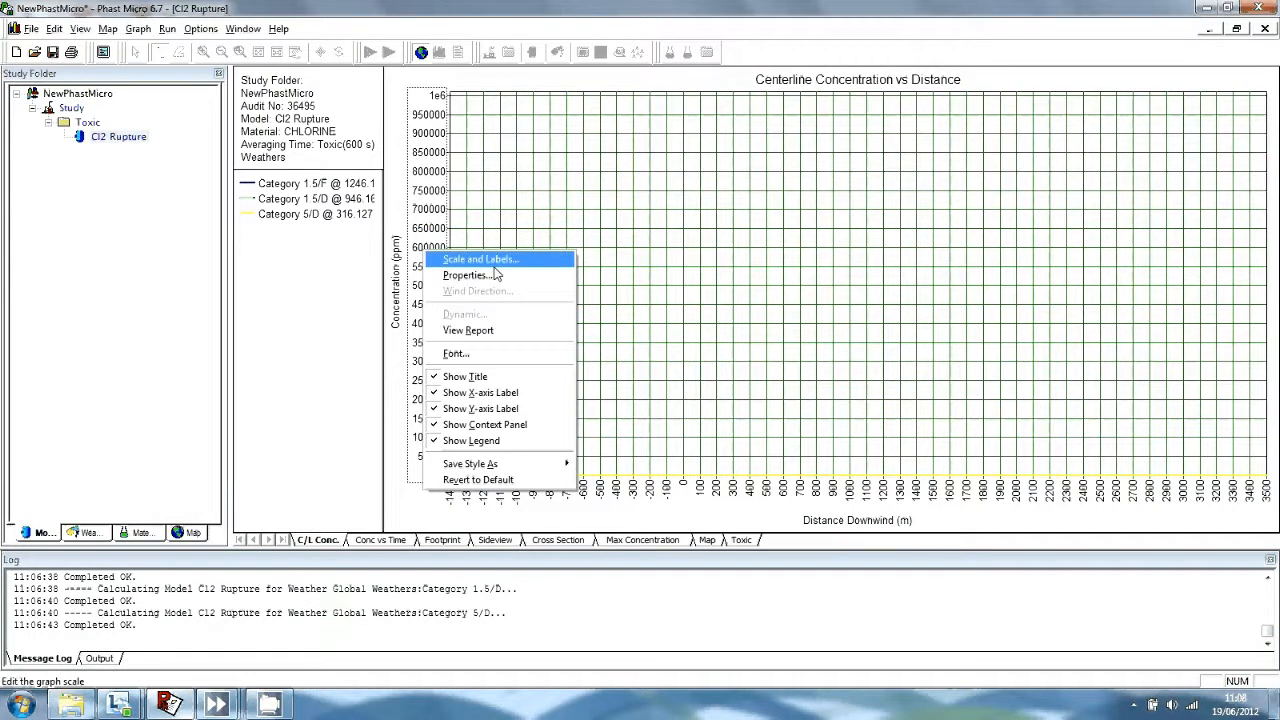
{"action": "left_click", "coordinate": [490, 260]}
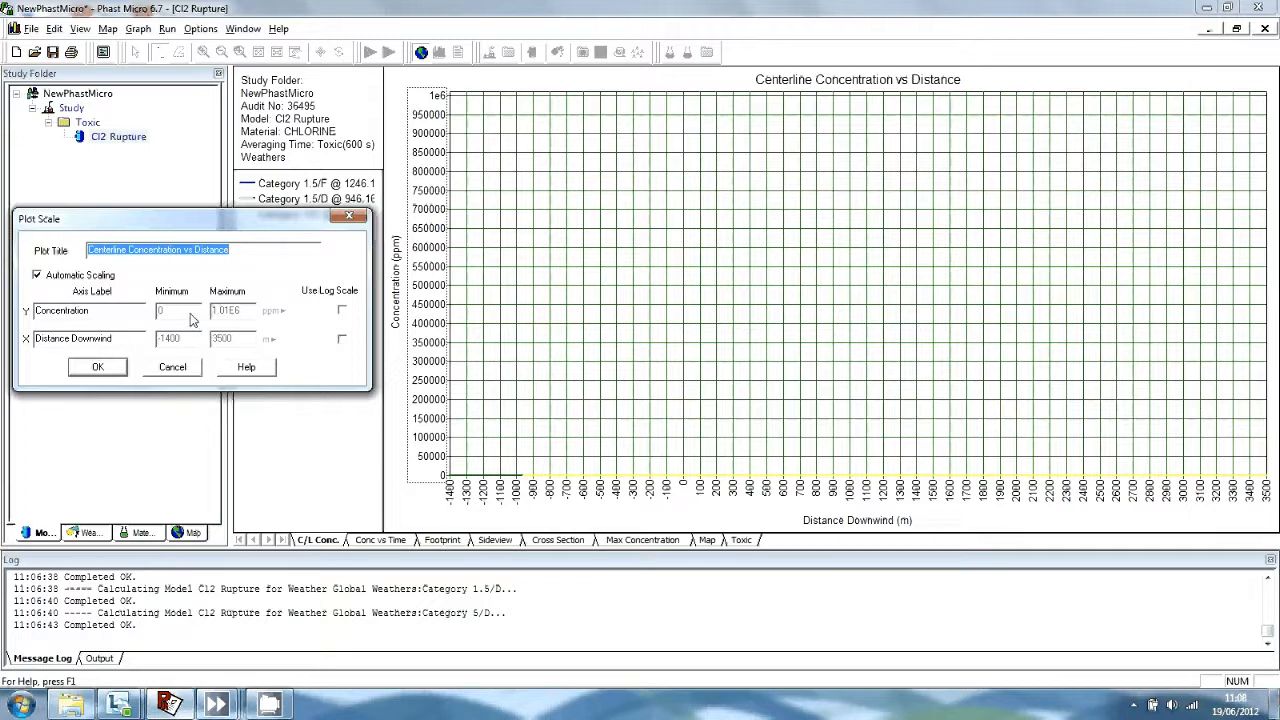
{"action": "left_click", "coordinate": [38, 276]}
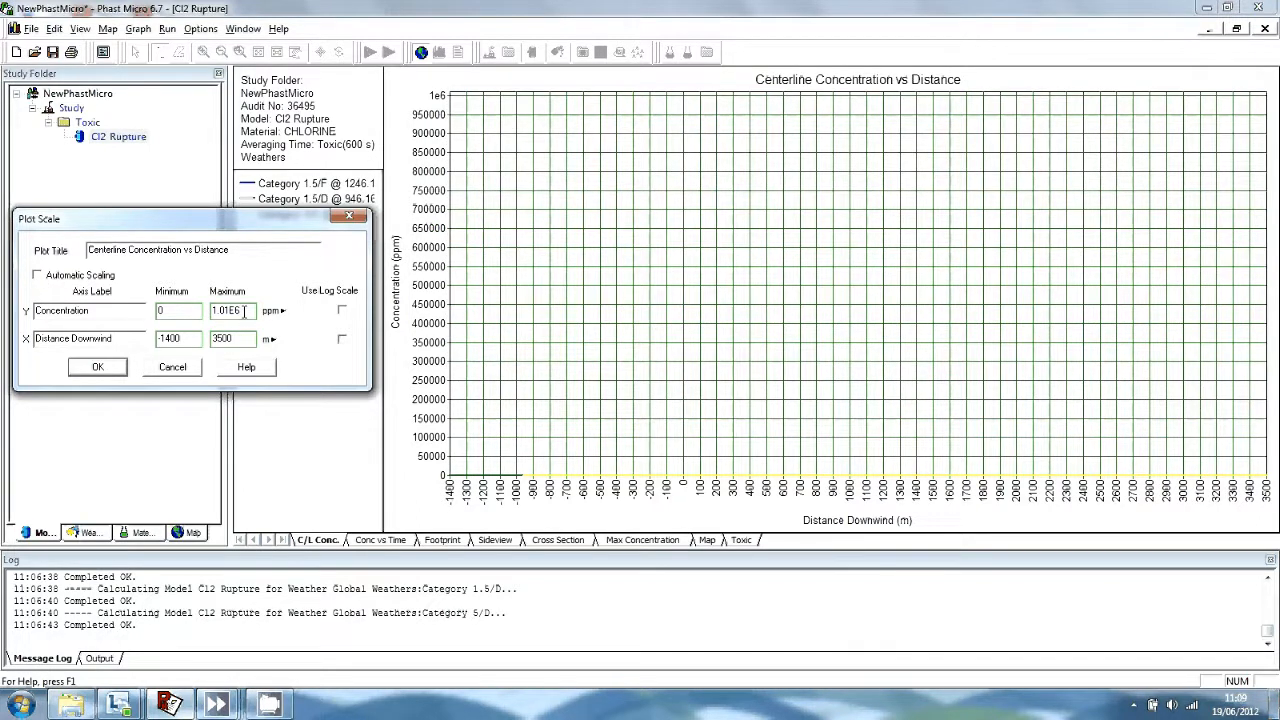
{"action": "key", "text": "BackSpace"}
{"action": "key", "text": "BackSpace"}
{"action": "key", "text": "BackSpace"}
{"action": "key", "text": "BackSpace"}
{"action": "key", "text": "BackSpace"}
{"action": "type", "text": "000"}
{"action": "left_click", "coordinate": [110, 372]}
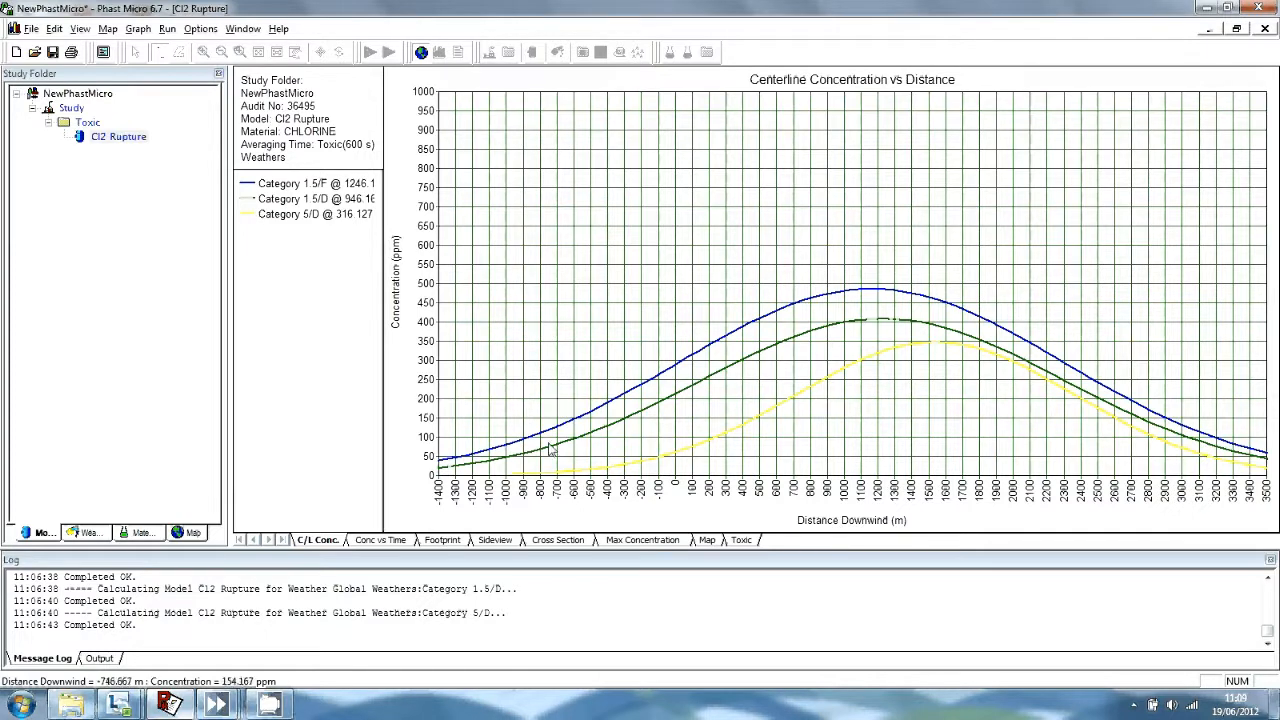
Examine the toxic results graphs, including the outdoor lethality, indoor probit and indoor lethality footprints.
{"action": "left_click", "coordinate": [741, 540]}
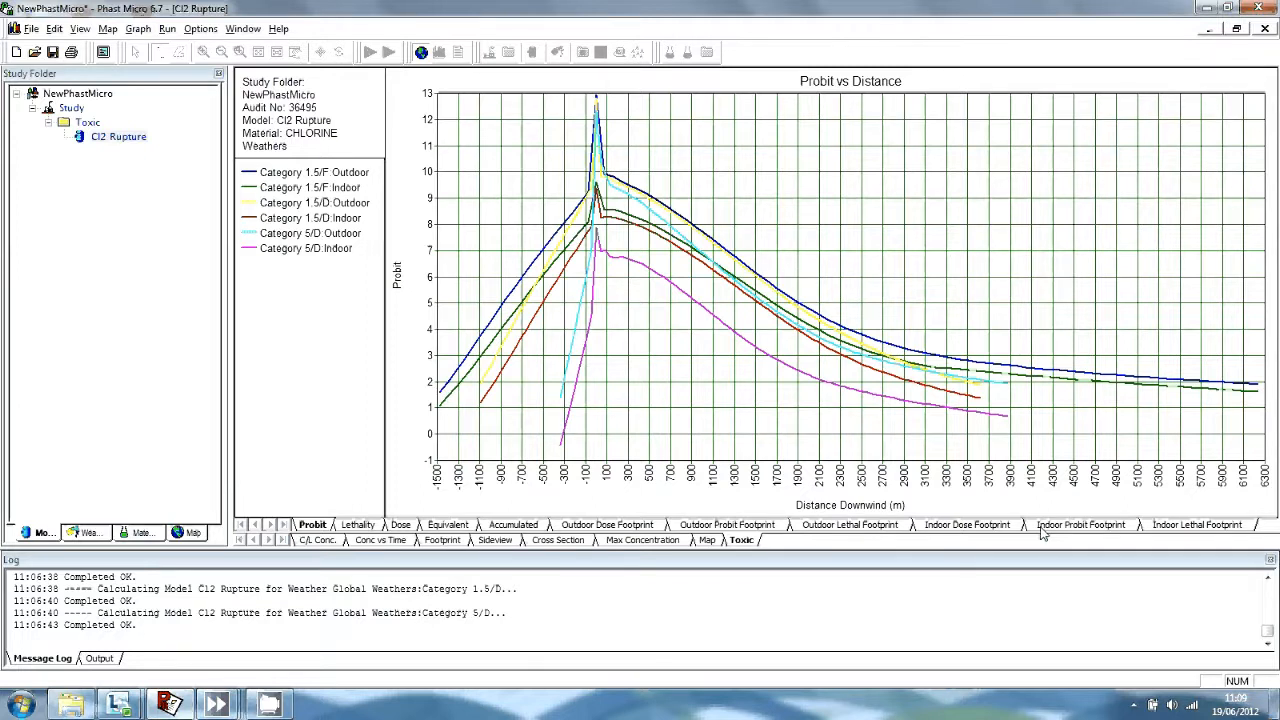
{"action": "left_click", "coordinate": [813, 531]}
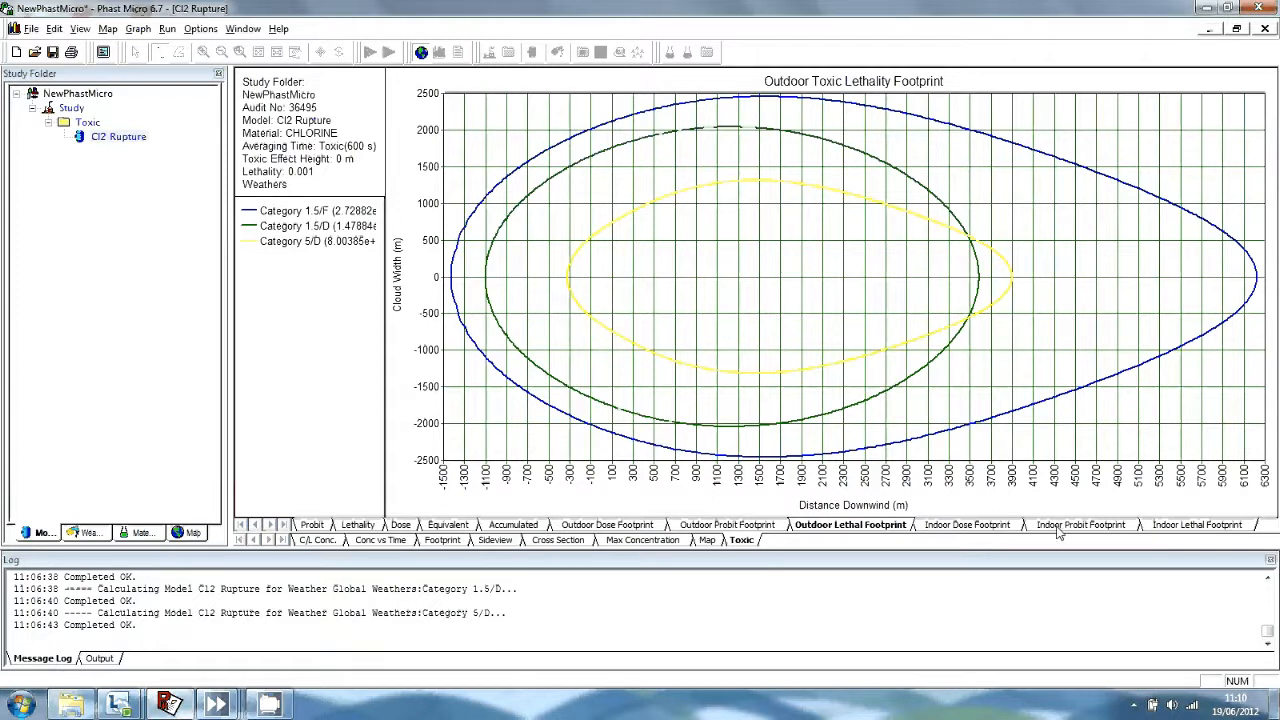
{"action": "left_click", "coordinate": [1088, 527]}
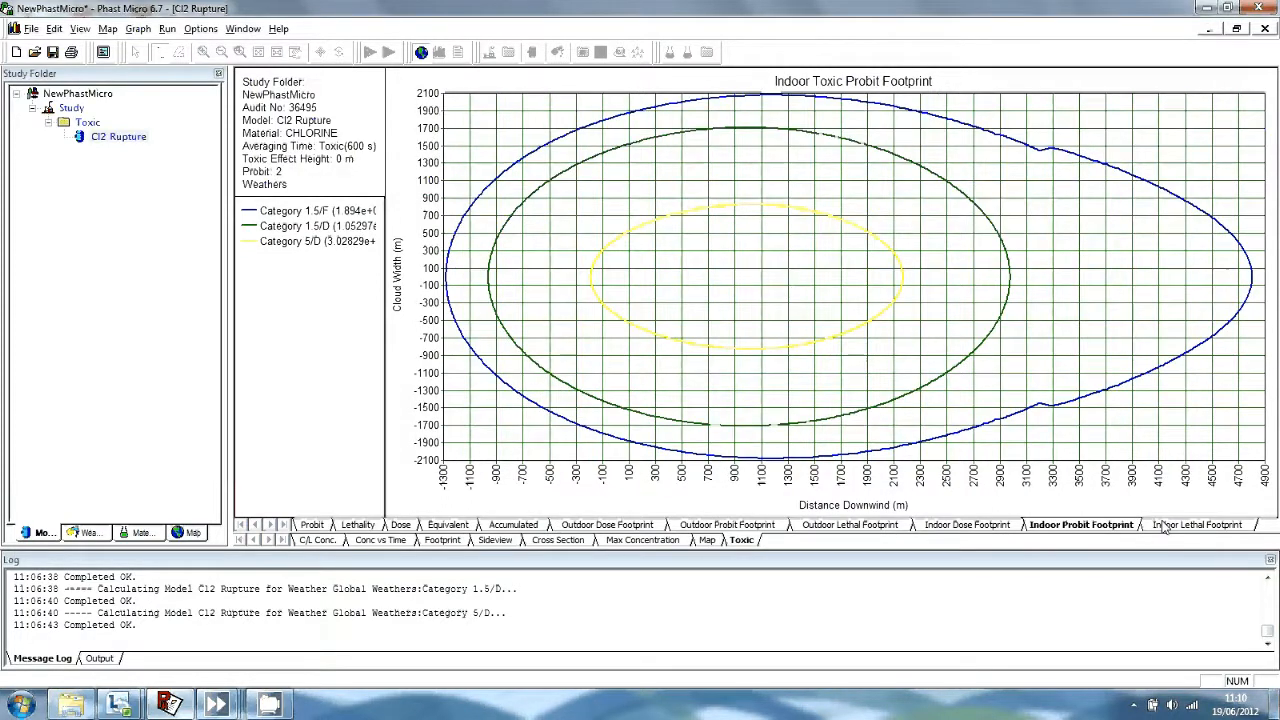
{"action": "left_click", "coordinate": [1165, 527]}
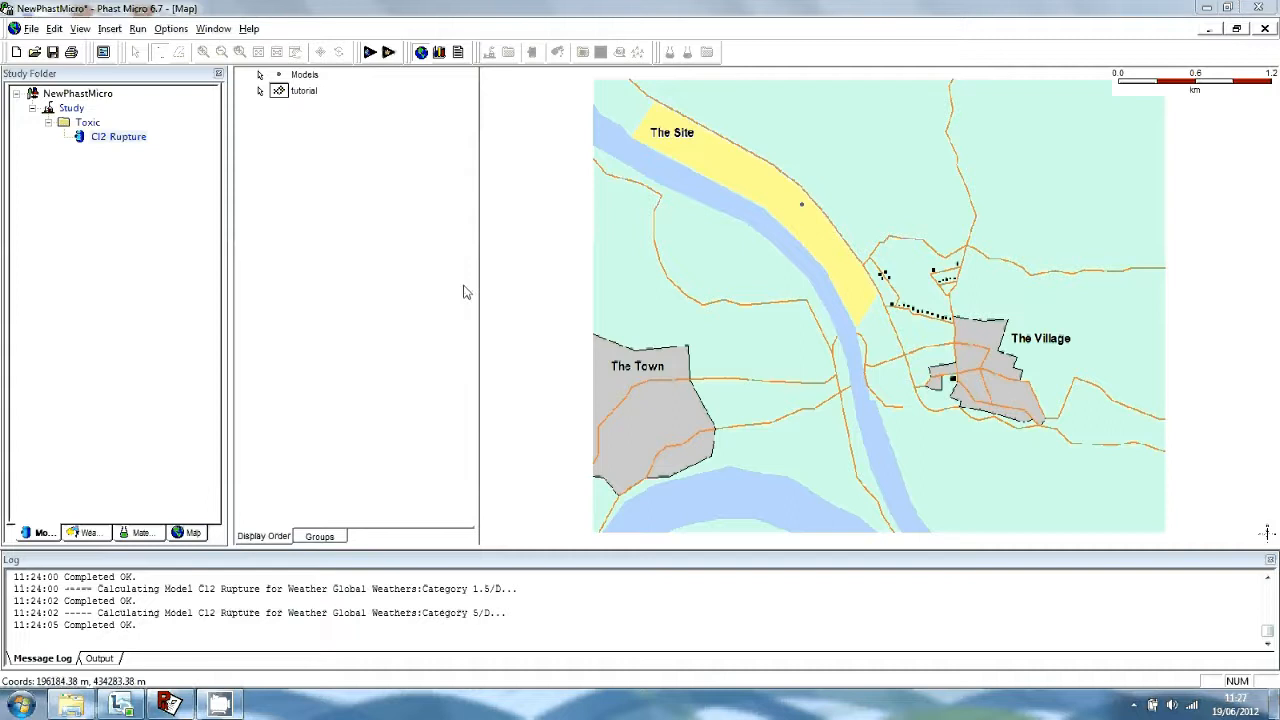
Duplicate the Cl2 Rupture model within the Toxic folder.
{"action": "right_click", "coordinate": [128, 138]}
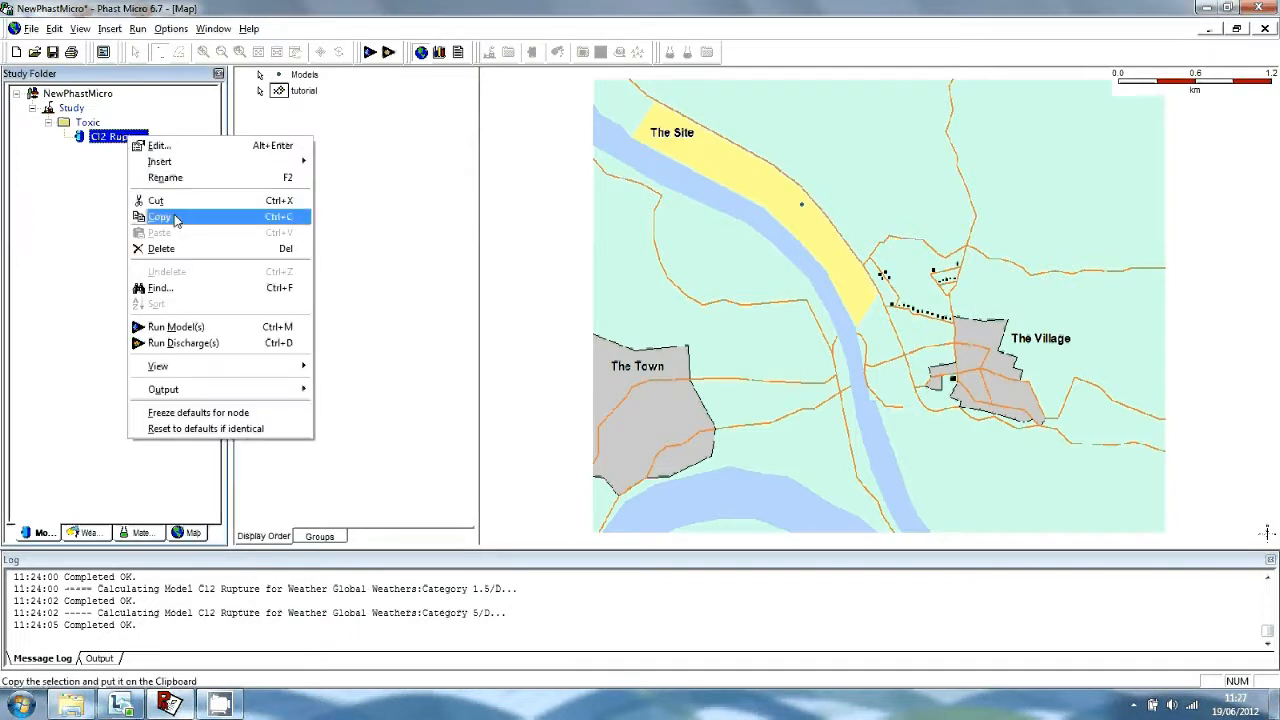
{"action": "left_click", "coordinate": [176, 217]}
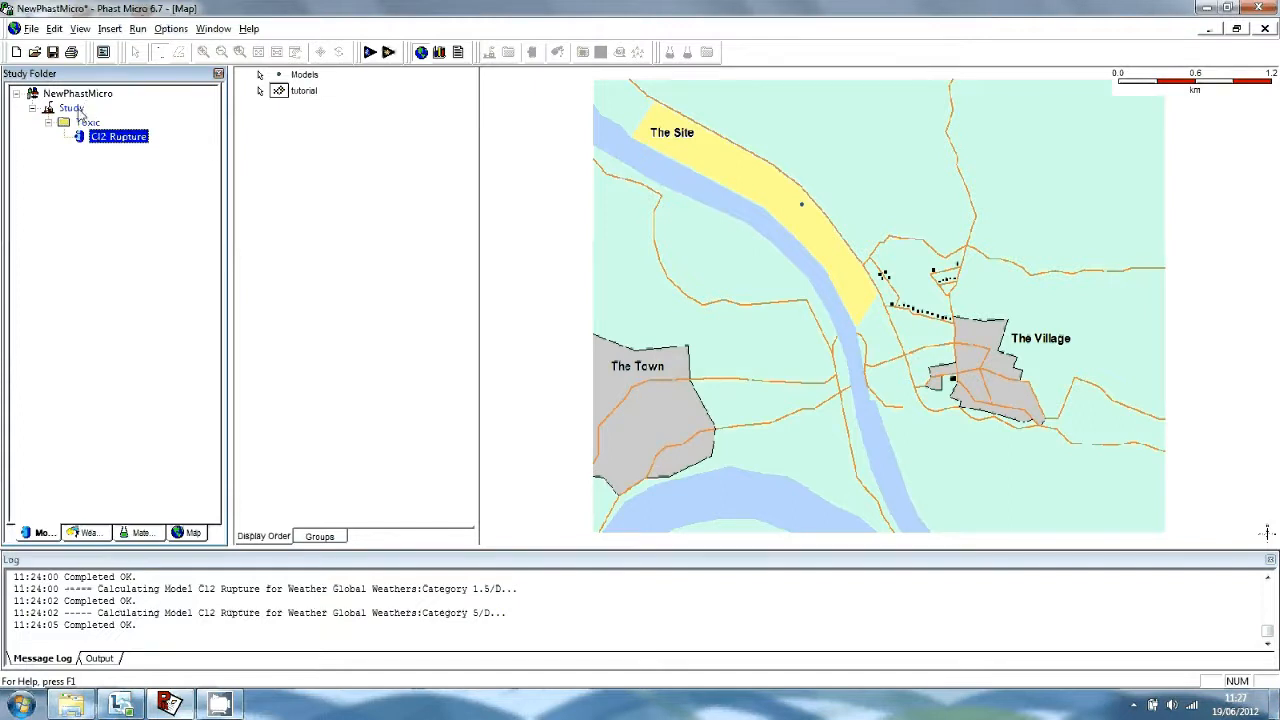
{"action": "right_click", "coordinate": [86, 122]}
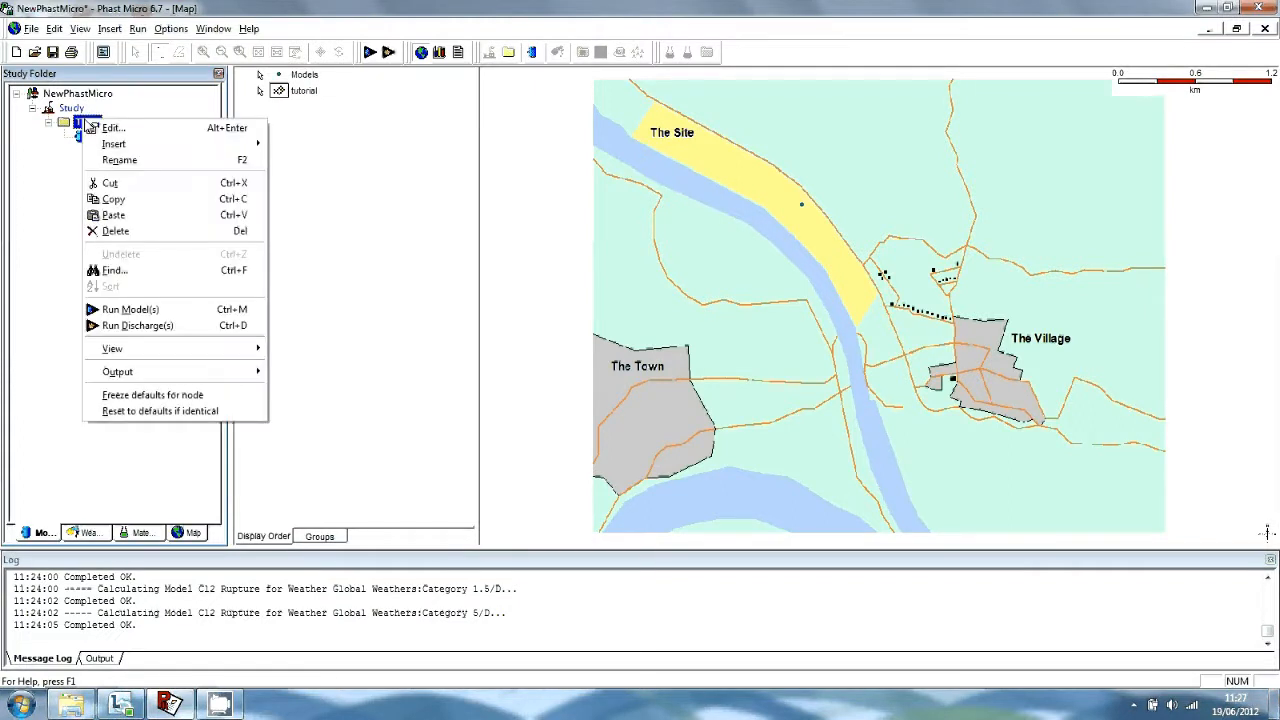
{"action": "left_click", "coordinate": [165, 215]}
Rename the copied model as Cl2 Liquid Pipework.
{"action": "left_click", "coordinate": [130, 152]}
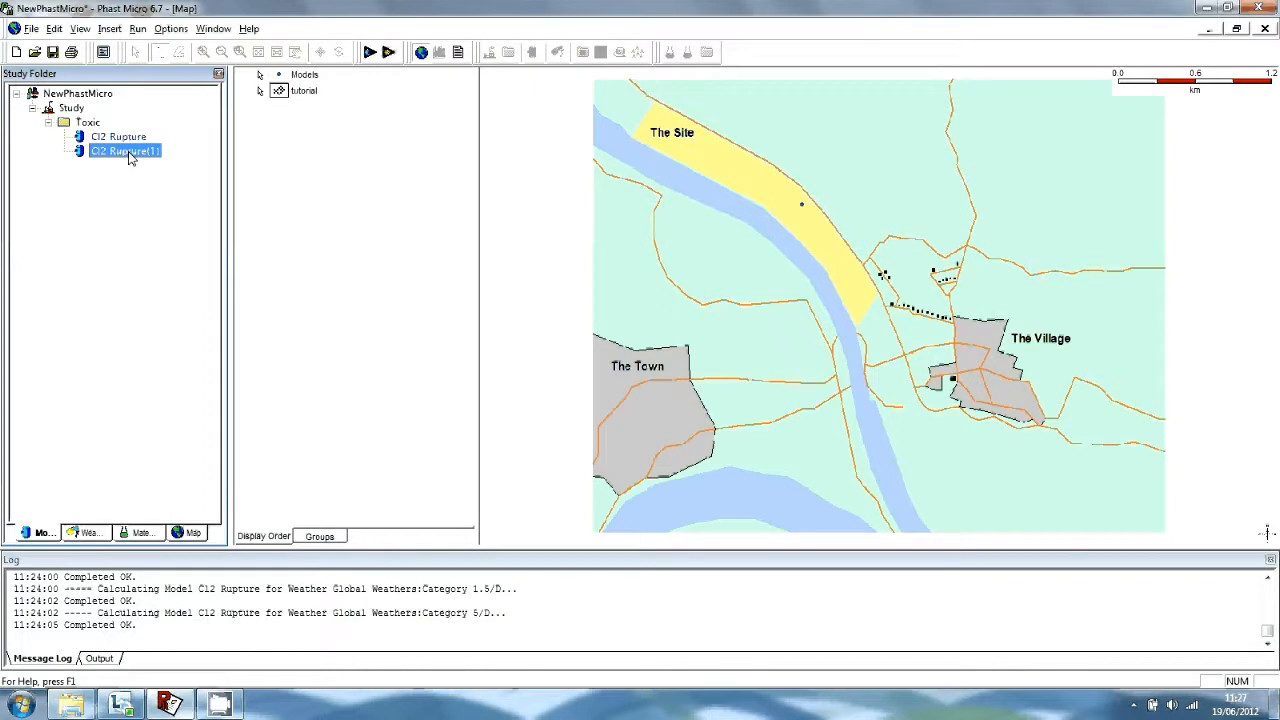
{"action": "right_click", "coordinate": [130, 157]}
{"action": "left_click", "coordinate": [185, 198]}
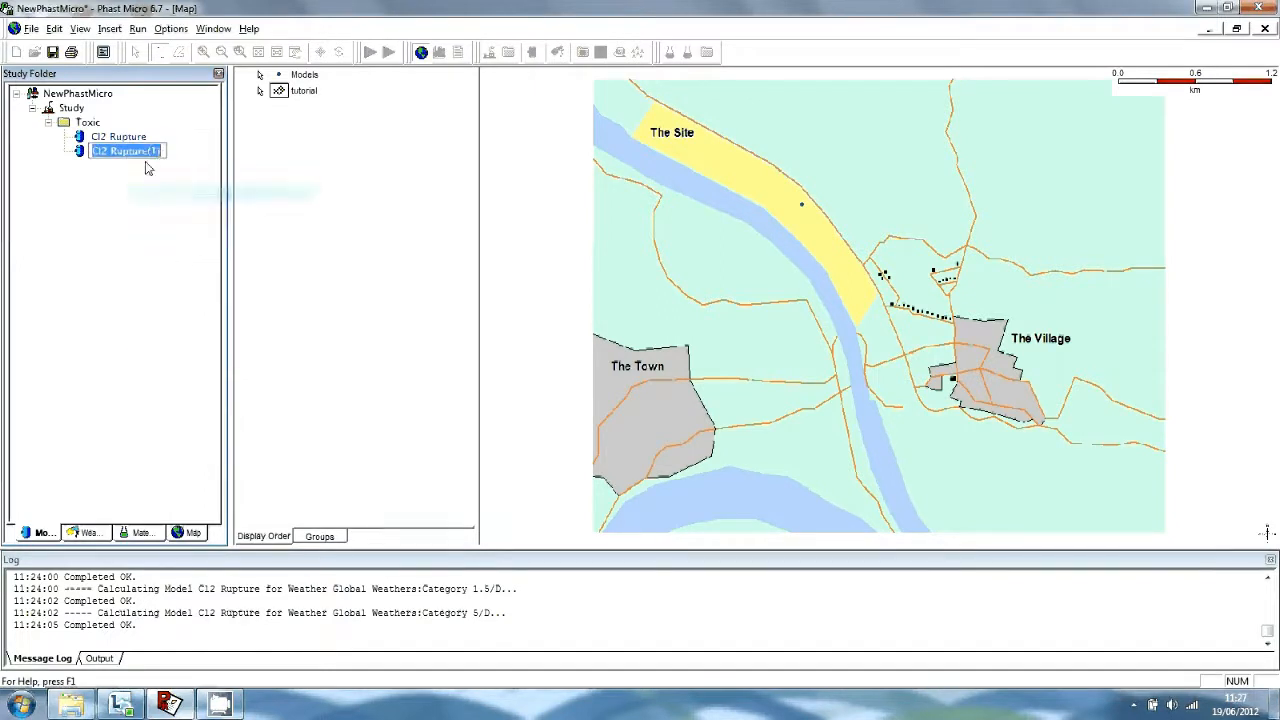
{"action": "left_click", "coordinate": [158, 156]}
{"action": "key", "text": "BackSpace"}
{"action": "key", "text": "BackSpace"}
{"action": "key", "text": "BackSpace"}
{"action": "key", "text": "BackSpace"}
{"action": "key", "text": "BackSpace"}
{"action": "key", "text": "BackSpace"}
{"action": "key", "text": "BackSpace"}
{"action": "key", "text": "BackSpace"}
{"action": "key", "text": "BackSpace"}
{"action": "key", "text": "BackSpace"}
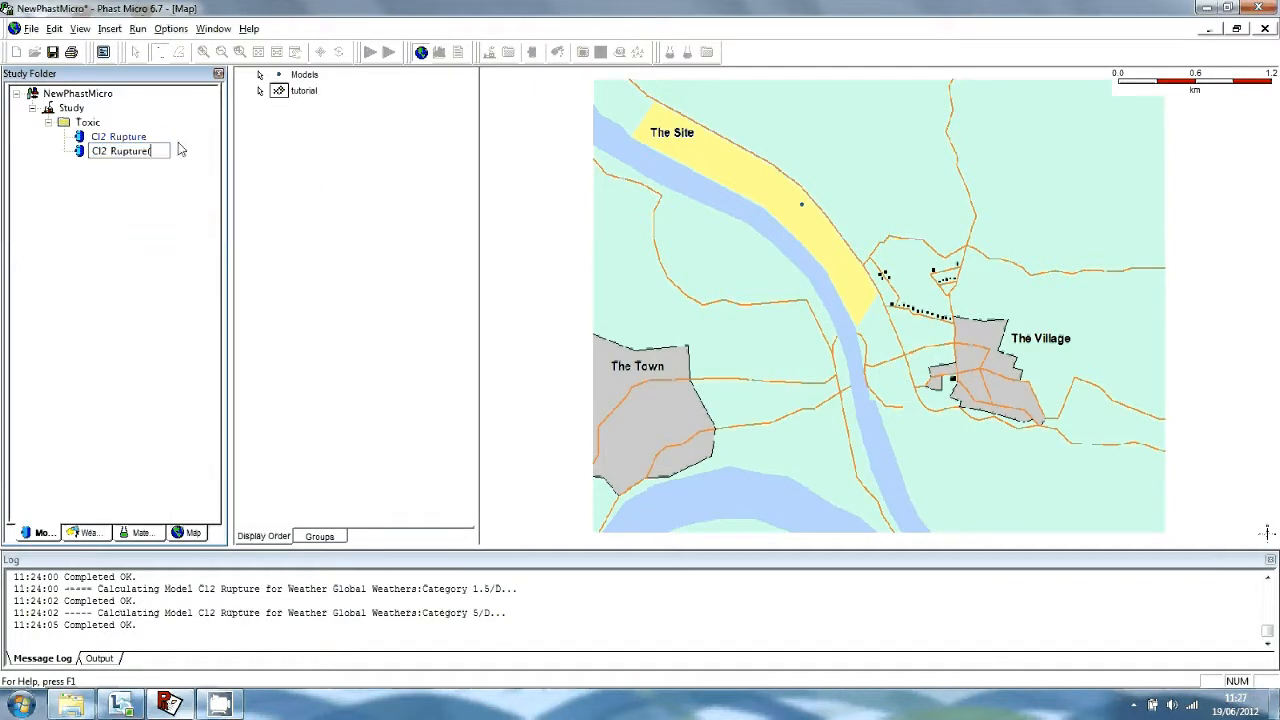
{"action": "type", "text": "Liquid Pipework"}
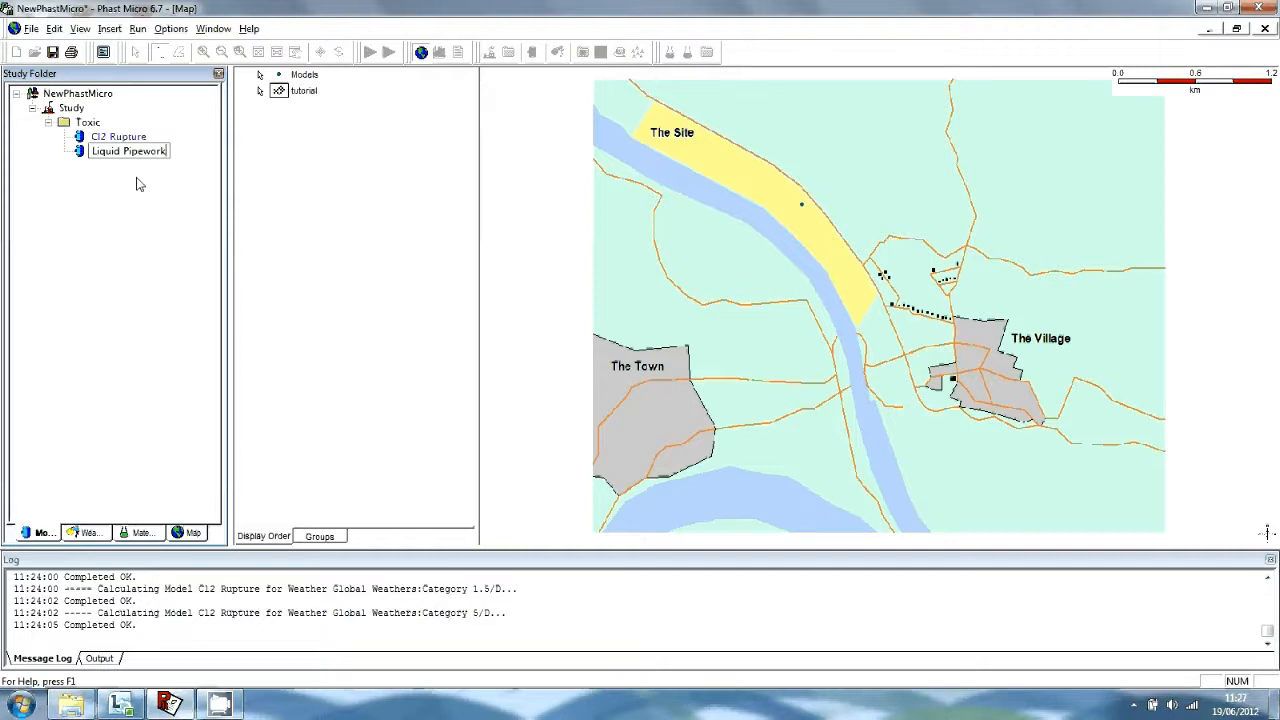
{"action": "key", "text": "Return"}
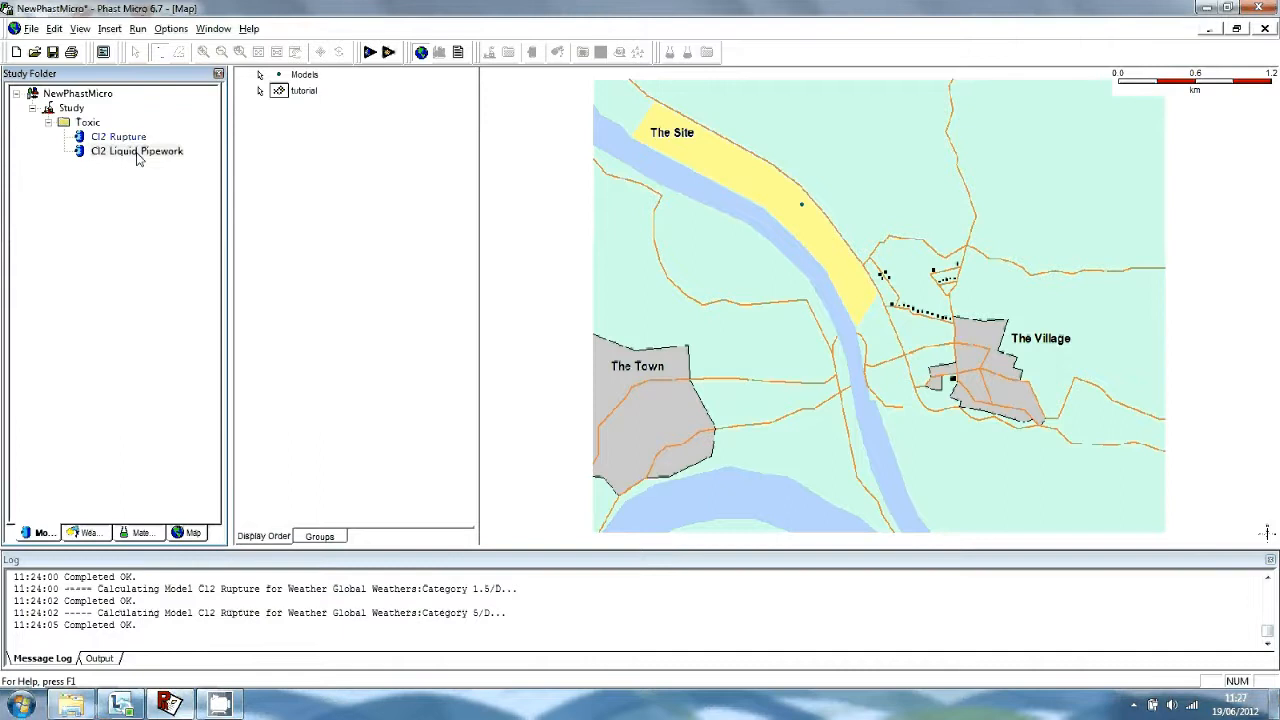
Set the scenario type of the Cl2 Liquid Pipework model to Line Rupture.
{"action": "double_click", "coordinate": [137, 152]}
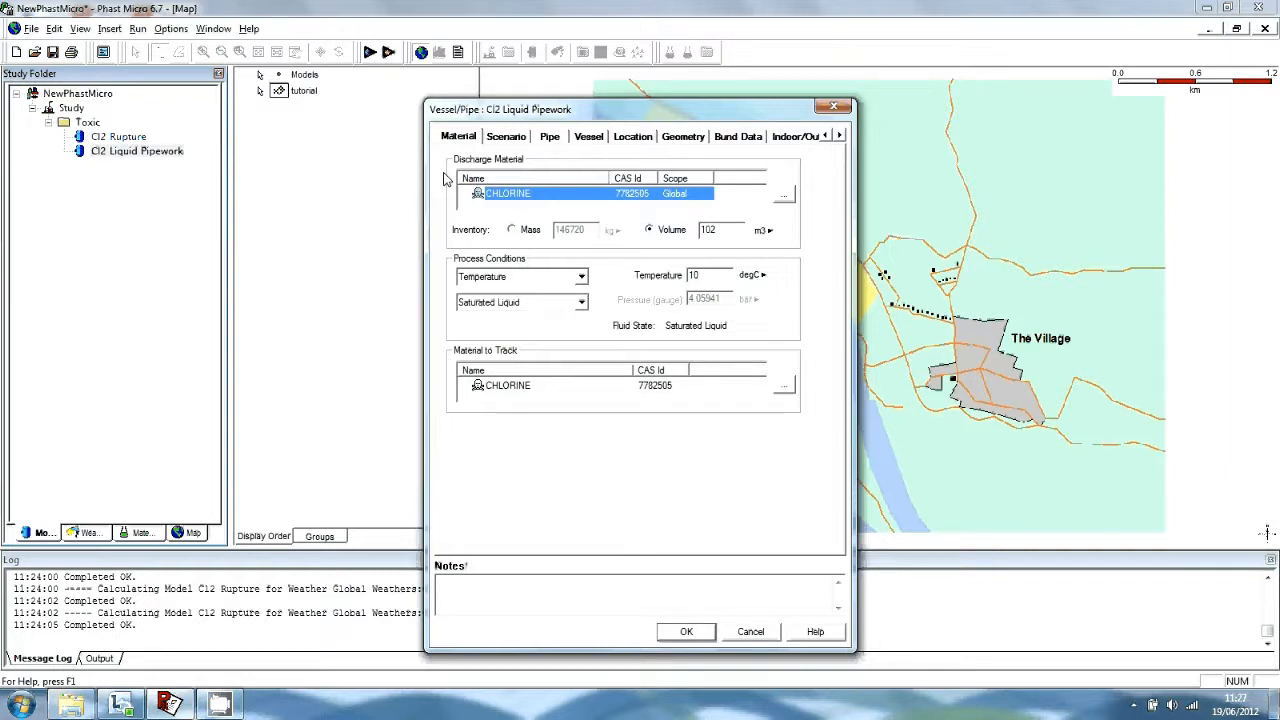
{"action": "left_click", "coordinate": [508, 137]}
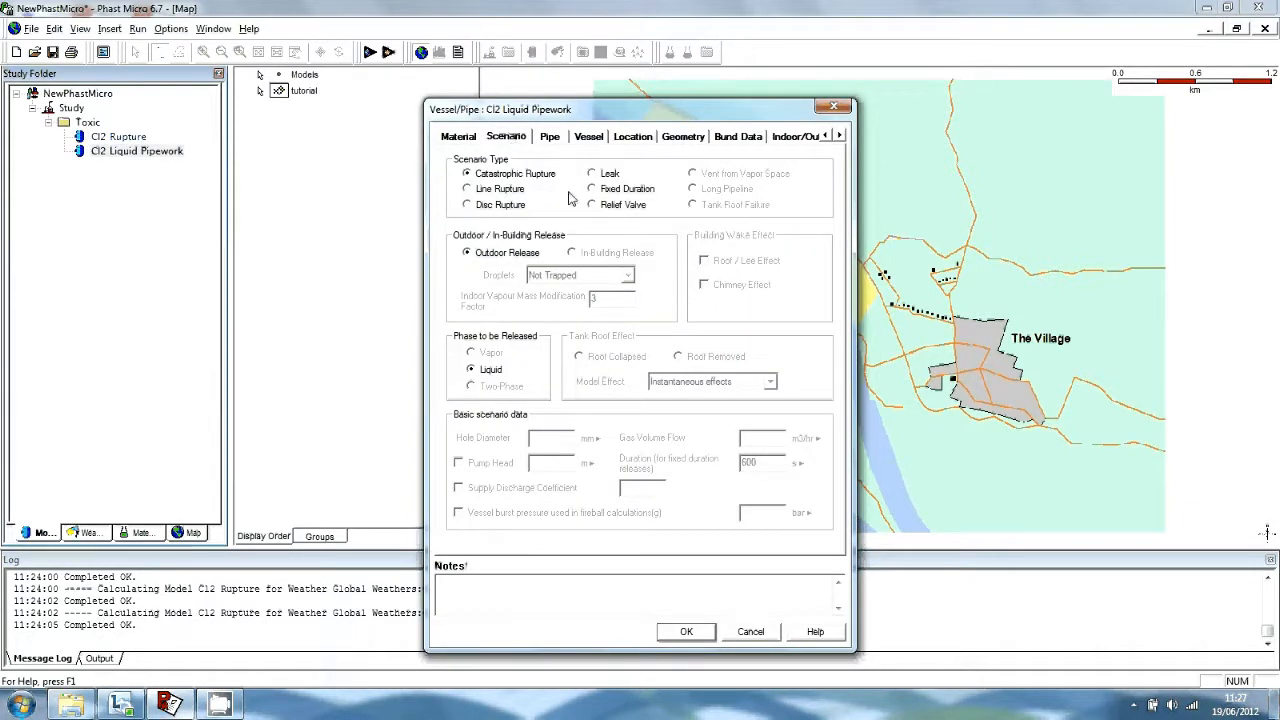
{"action": "left_click", "coordinate": [467, 189]}
Set the pipe length to 9 m and the internal diameter to 1 inch, changing the diameter's unit to inches.
{"action": "left_click", "coordinate": [563, 143]}
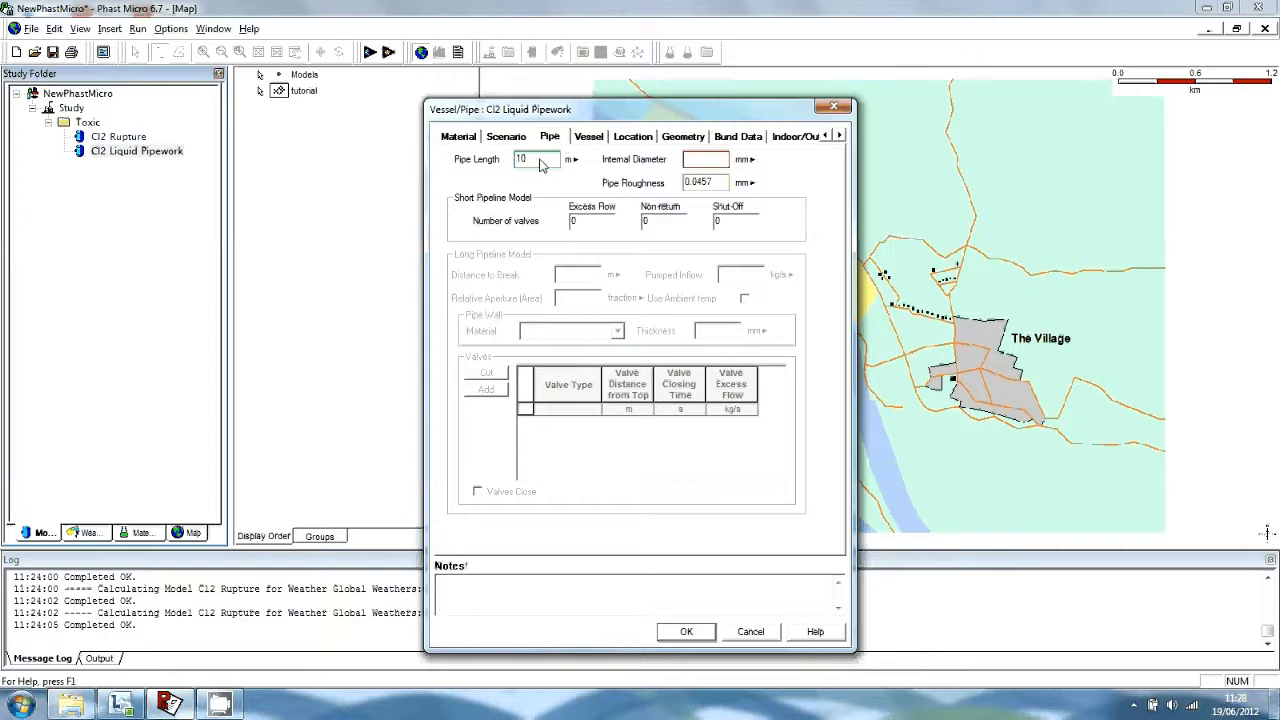
{"action": "left_click", "coordinate": [543, 158]}
{"action": "key", "text": "BackSpace"}
{"action": "key", "text": "BackSpace"}
{"action": "type", "text": "9"}
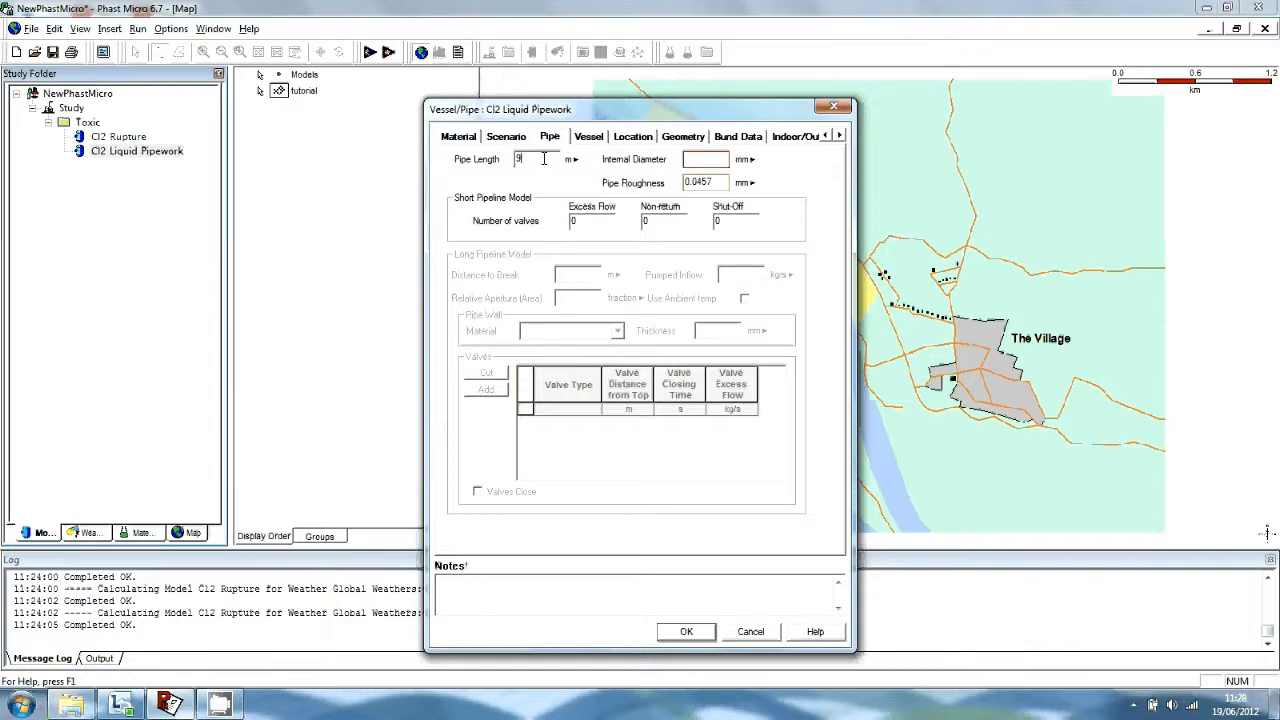
{"action": "left_click", "coordinate": [750, 160]}
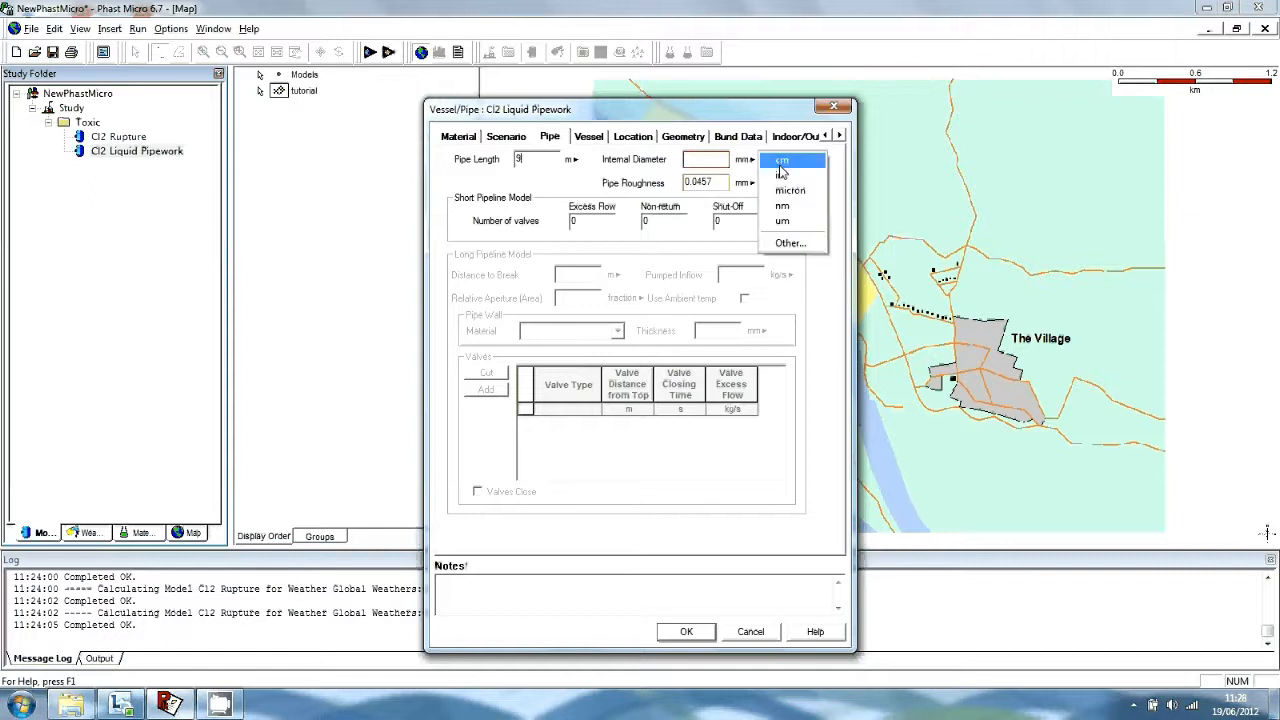
{"action": "left_click", "coordinate": [782, 175]}
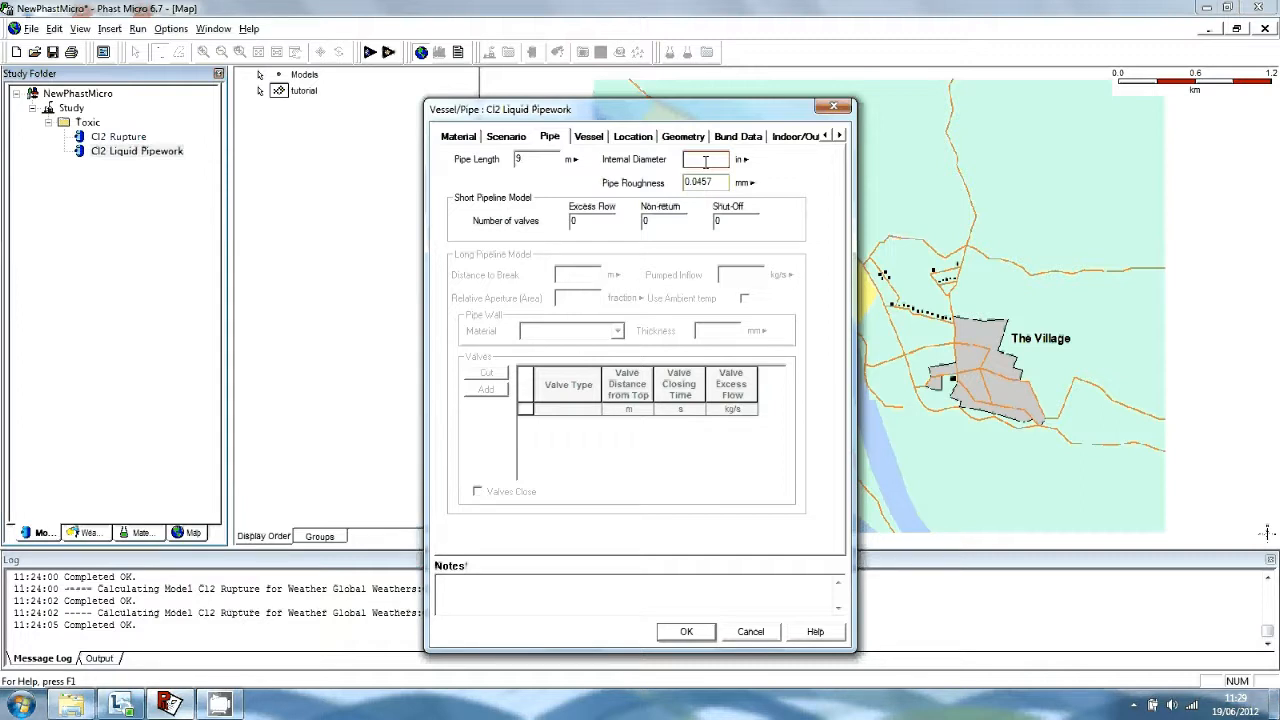
{"action": "type", "text": "1"}
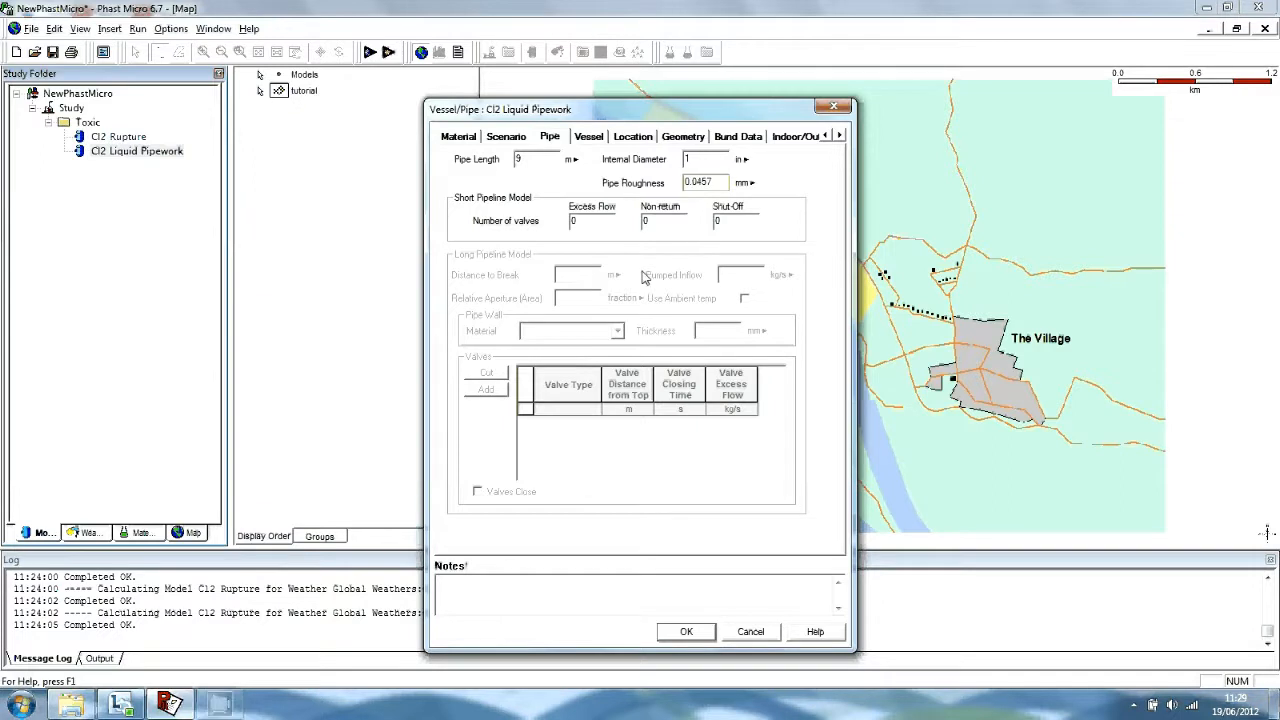
Set the vessel's tank head to 4.6 m for the Cl2 Liquid Pipework model.
{"action": "left_click", "coordinate": [578, 141]}
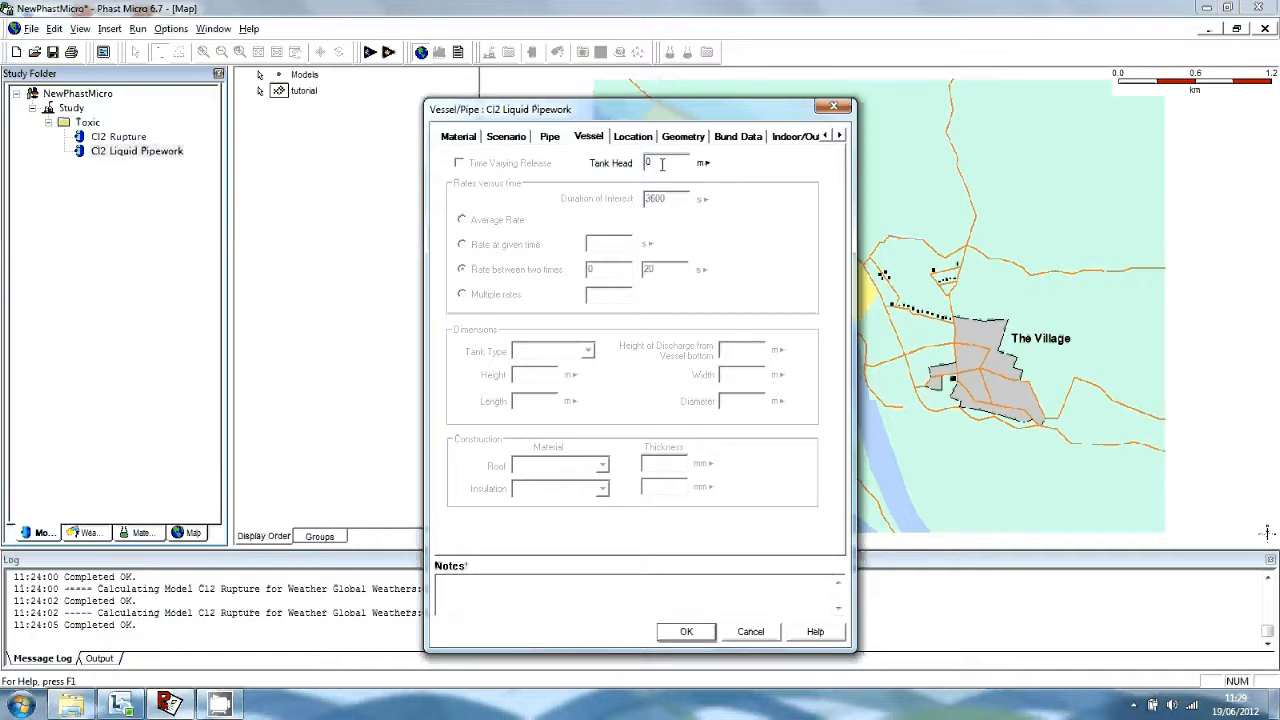
{"action": "key", "text": "BackSpace"}
{"action": "type", "text": "4.6"}
Set the release elevation to 0.1 m in the model's location data.
{"action": "left_click", "coordinate": [636, 140]}
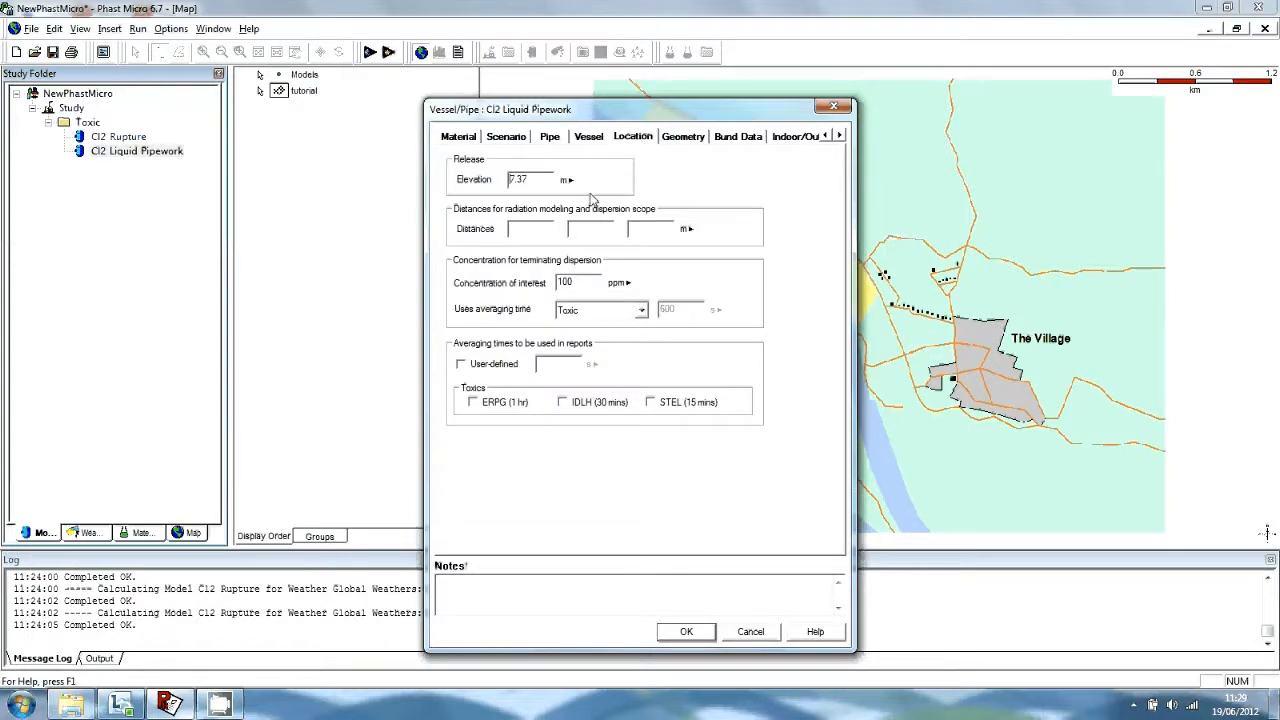
{"action": "key", "text": "BackSpace"}
{"action": "key", "text": "BackSpace"}
{"action": "key", "text": "BackSpace"}
{"action": "key", "text": "BackSpace"}
{"action": "type", "text": "0.1"}
Choose the outdoor release direction for the Cl2 Liquid Pipework model.
{"action": "left_click", "coordinate": [789, 137]}
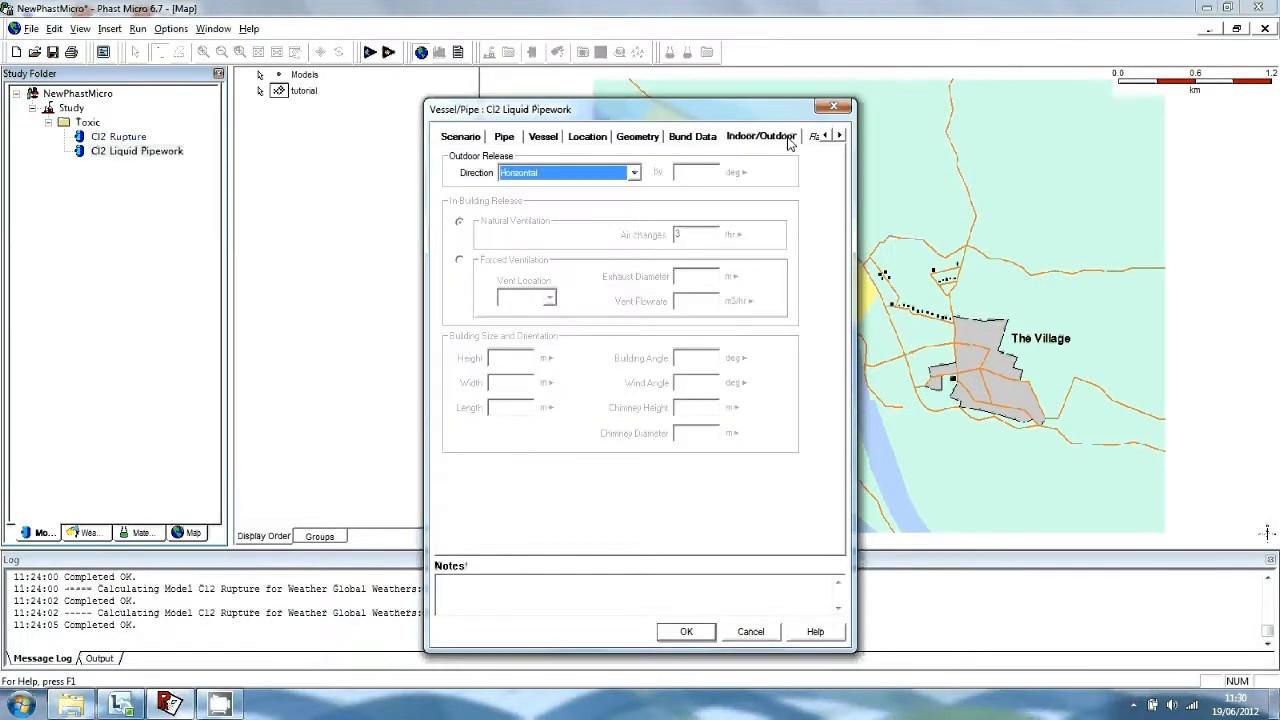
{"action": "left_click", "coordinate": [634, 173]}
{"action": "left_click", "coordinate": [614, 189]}
Set the bends frequency in the discharge parameters to 0.11 per metre and accept the model's input data.
{"action": "left_click", "coordinate": [839, 135]}
{"action": "left_click", "coordinate": [839, 135]}
{"action": "left_click", "coordinate": [839, 135]}
{"action": "left_click", "coordinate": [839, 135]}
{"action": "left_click", "coordinate": [704, 140]}
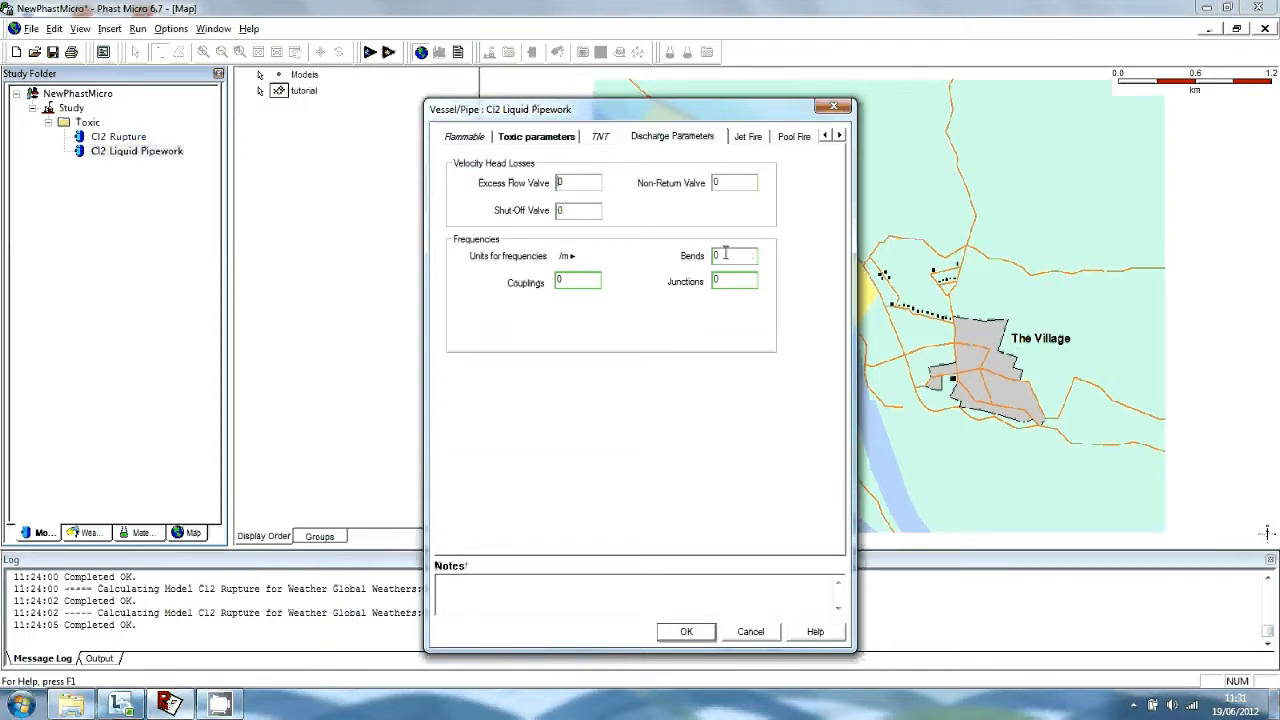
{"action": "type", "text": ".13"}
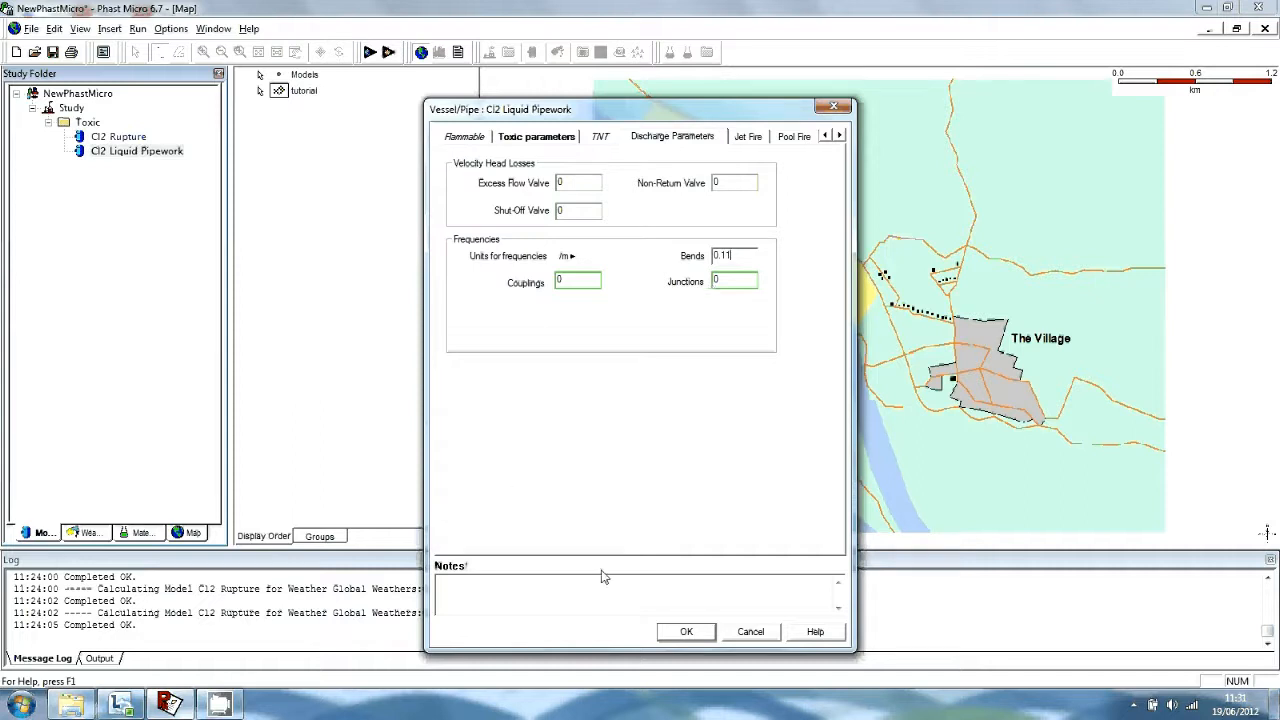
{"action": "left_click", "coordinate": [684, 634]}
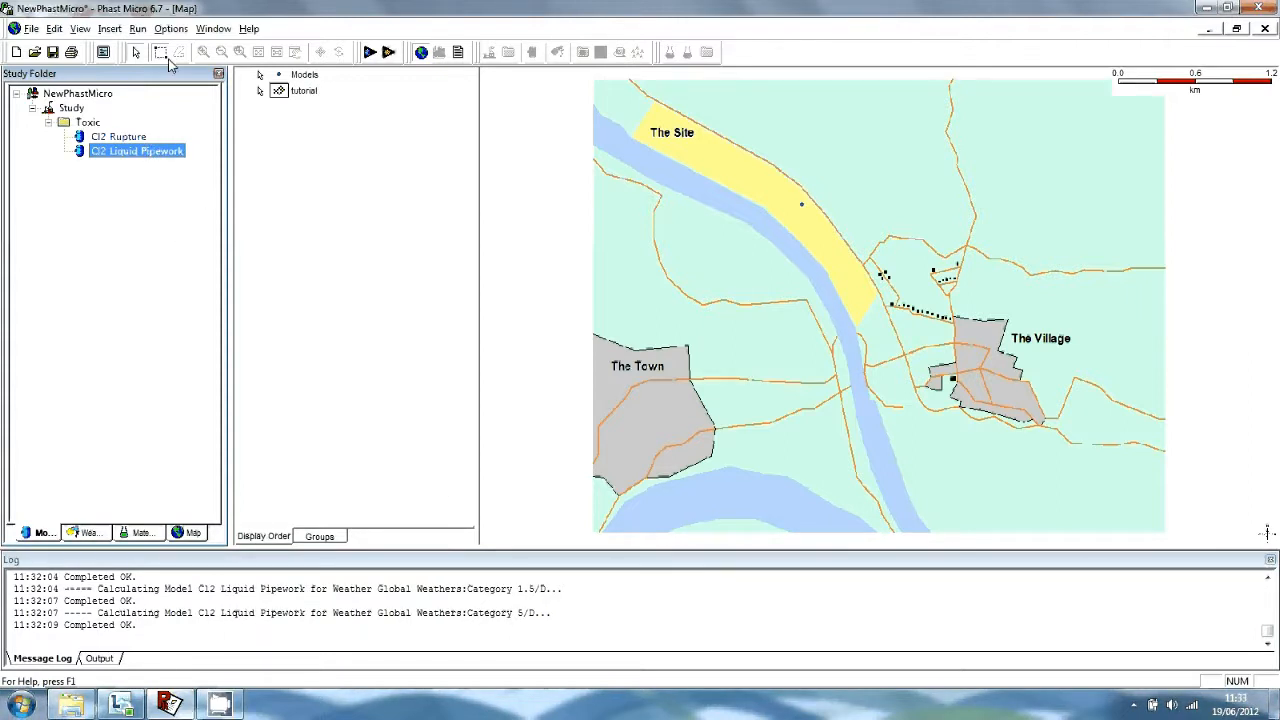
Run the Cl2 Liquid Pipework model and plot its graphs for all Global Weathers categories.
{"action": "left_click", "coordinate": [144, 31]}
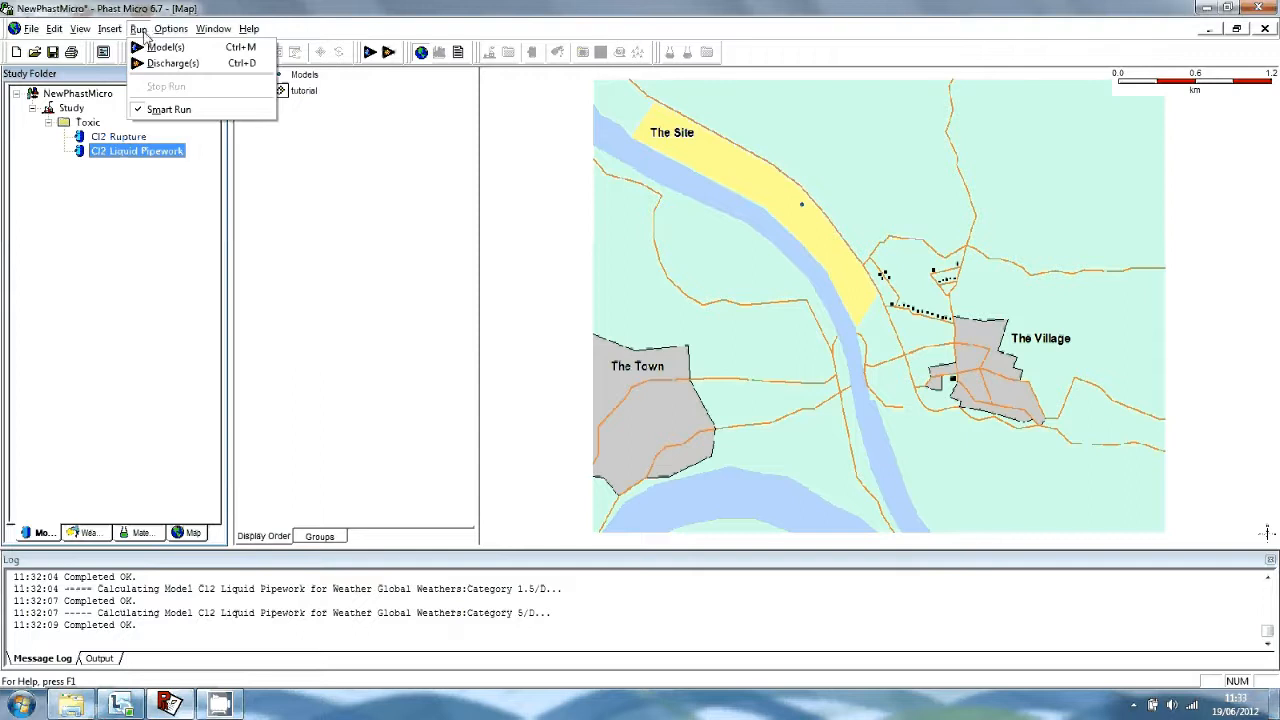
{"action": "left_click", "coordinate": [172, 50]}
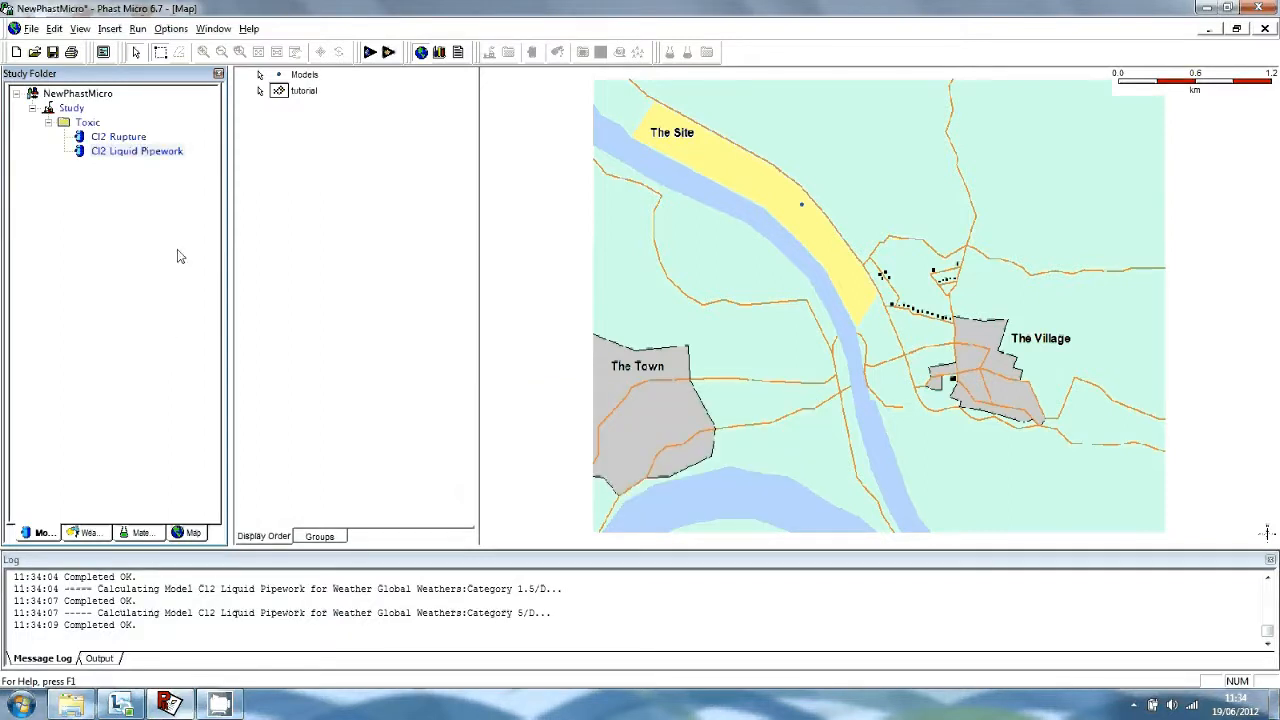
{"action": "left_click", "coordinate": [441, 55]}
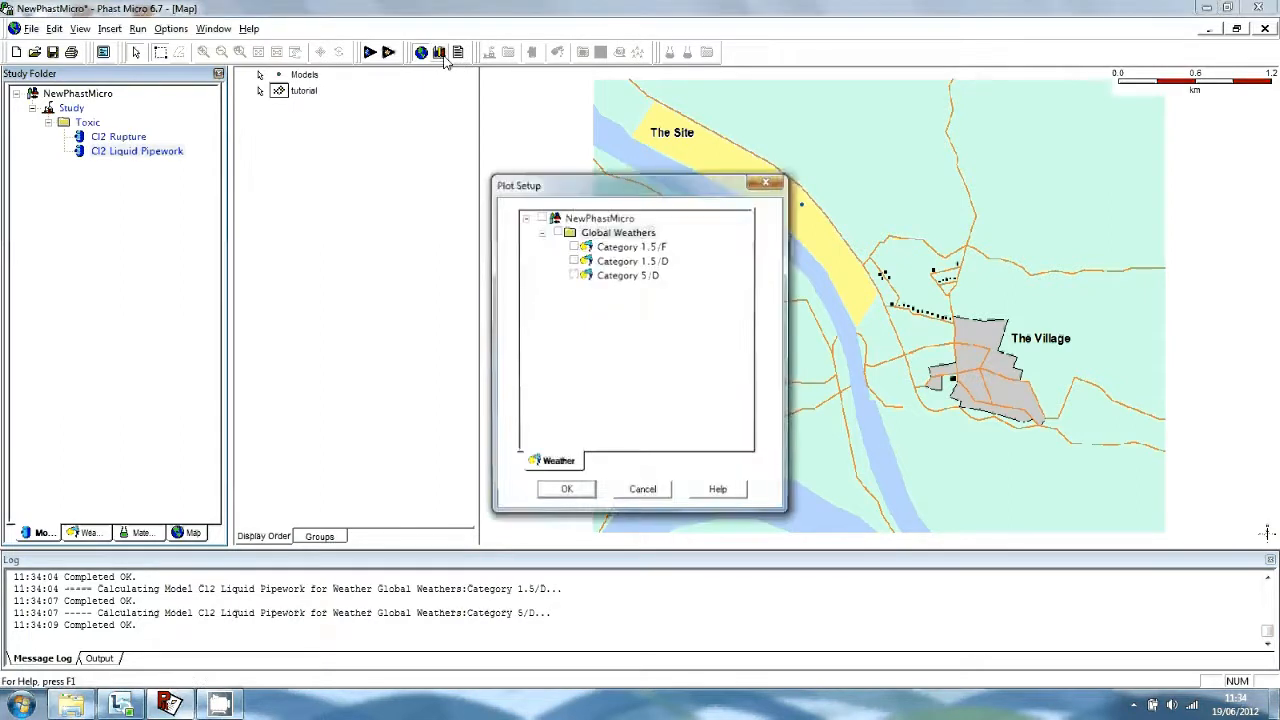
{"action": "left_click", "coordinate": [557, 232]}
{"action": "left_click", "coordinate": [566, 492]}
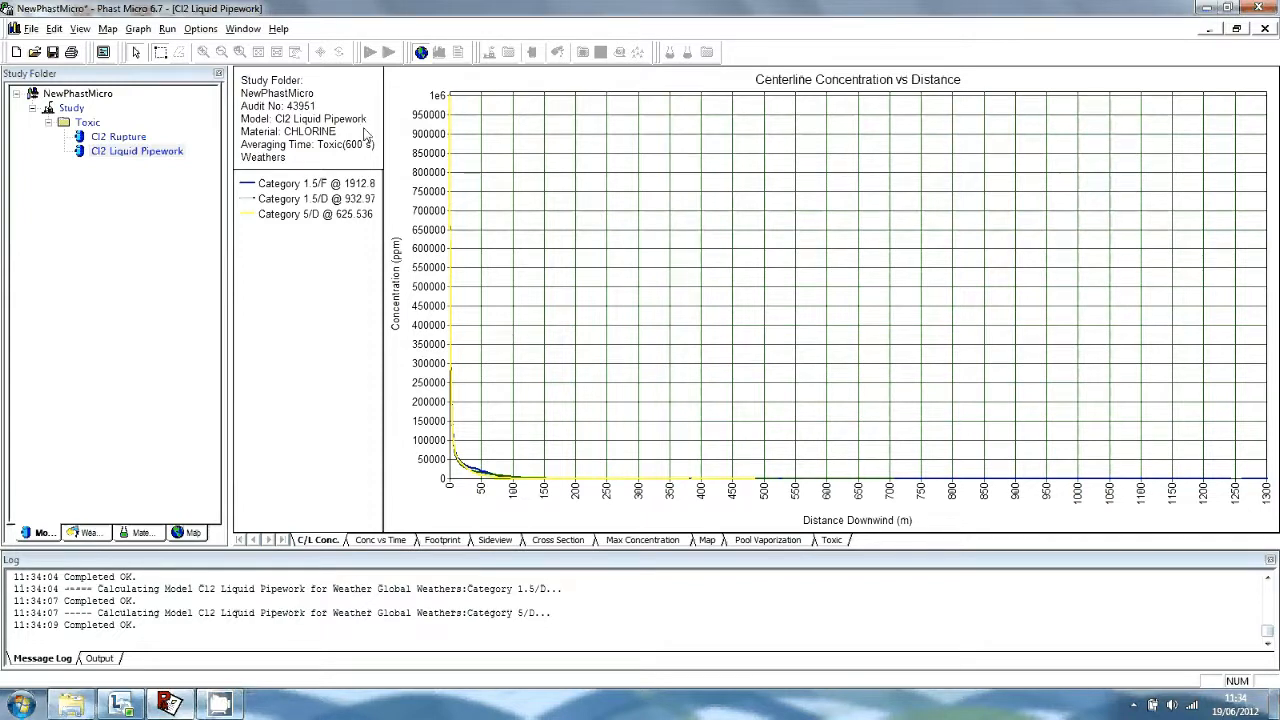
Open the Cl2 Liquid Pipework report and read the dispersion commentary on rainout and pool vaporization.
{"action": "left_click", "coordinate": [136, 151]}
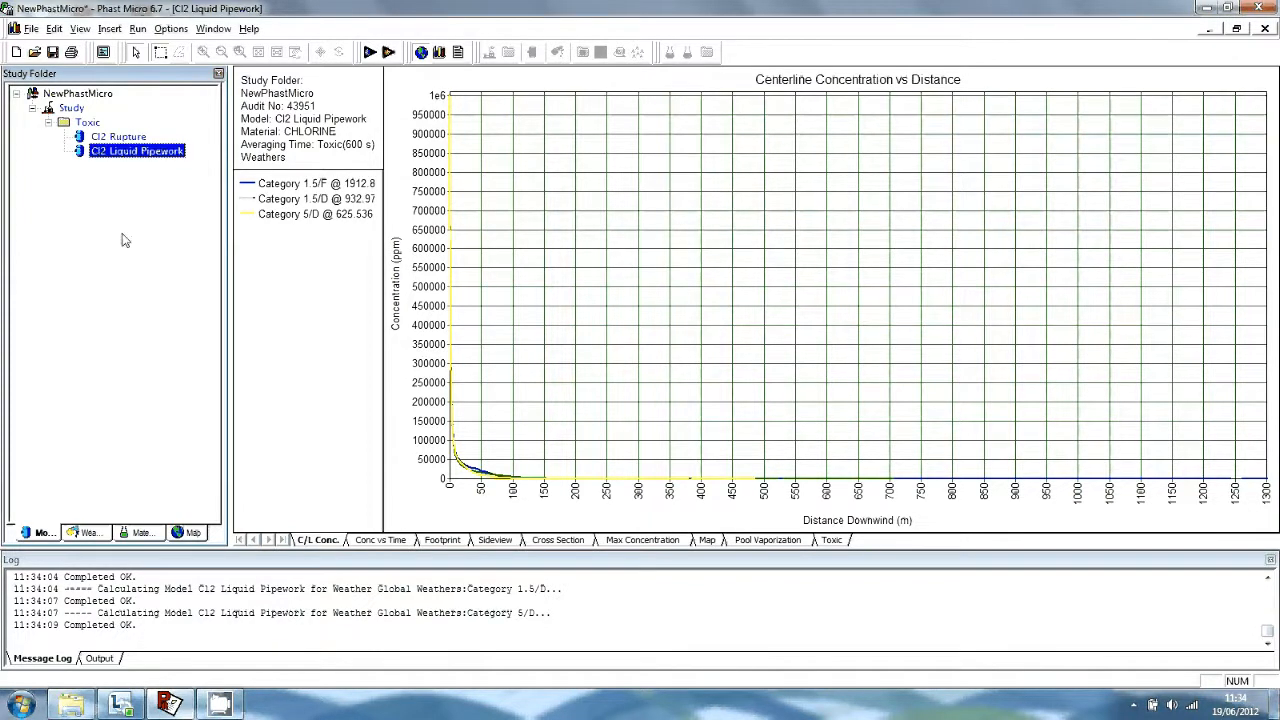
{"action": "left_click", "coordinate": [458, 53]}
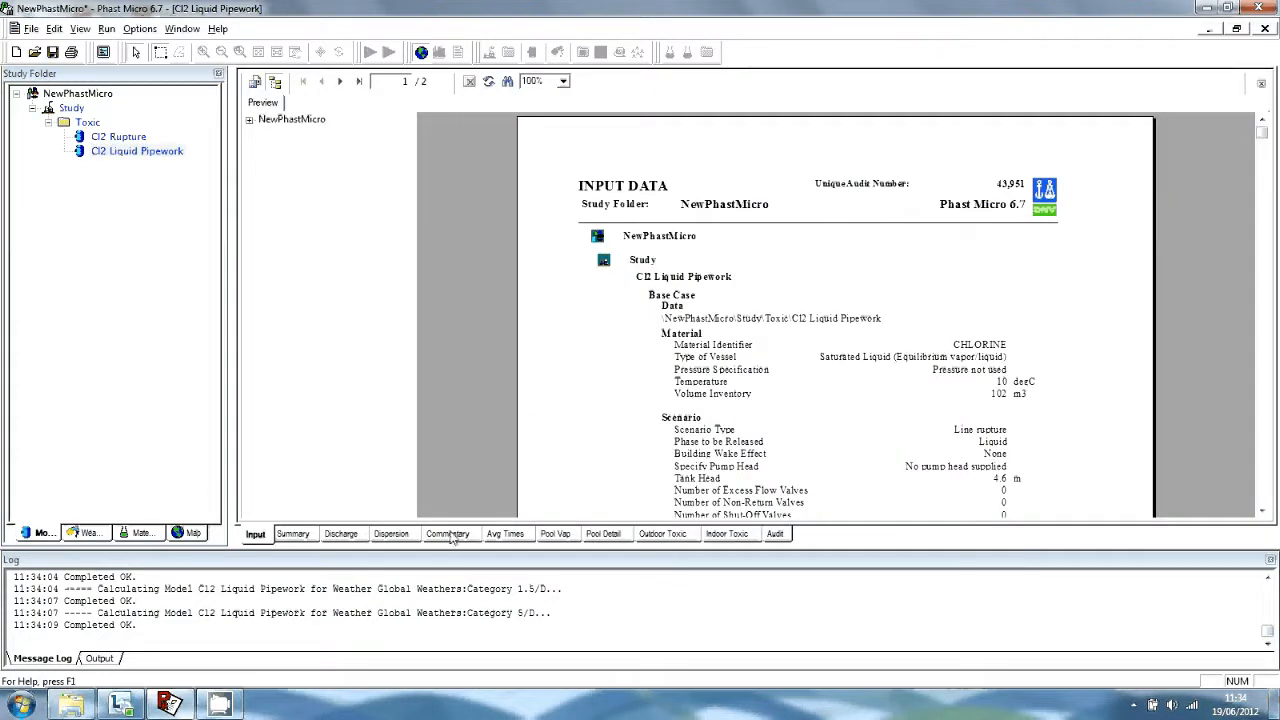
{"action": "left_click", "coordinate": [447, 535]}
{"action": "scroll", "coordinate": [652, 400], "scroll_direction": "down", "scroll_amount": 10}
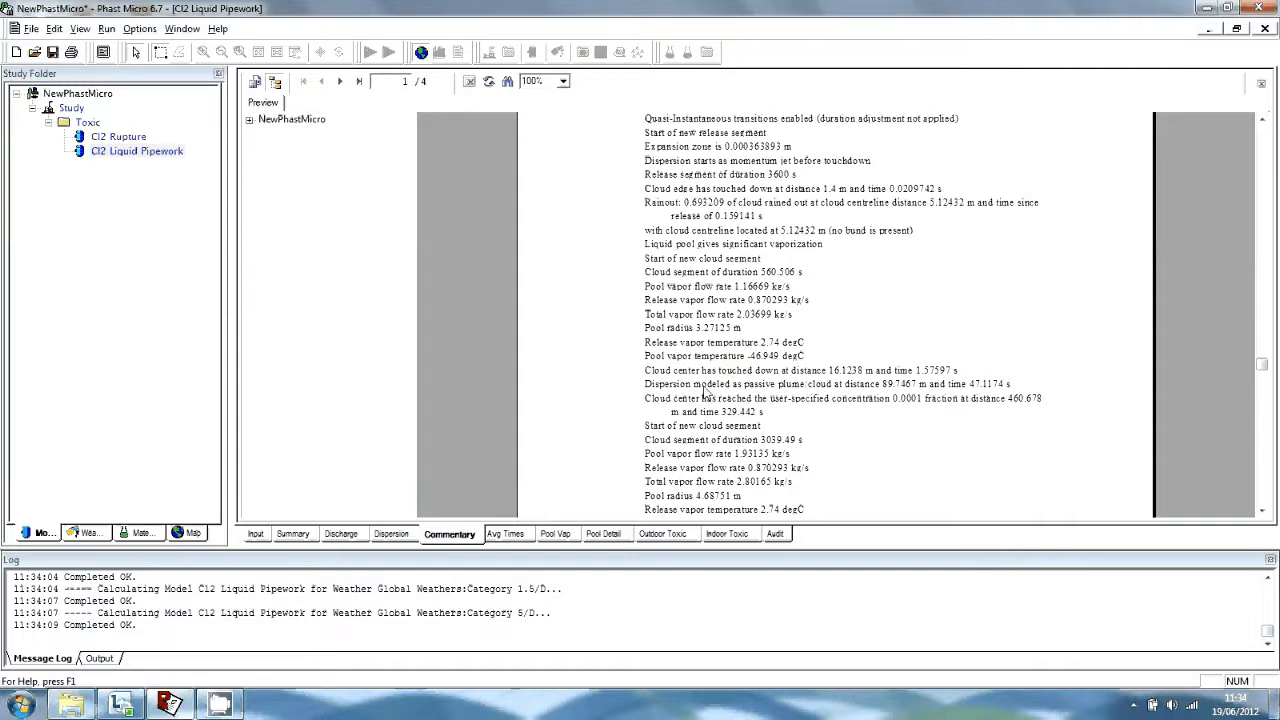
{"action": "scroll", "coordinate": [705, 392], "scroll_direction": "down", "scroll_amount": 3}
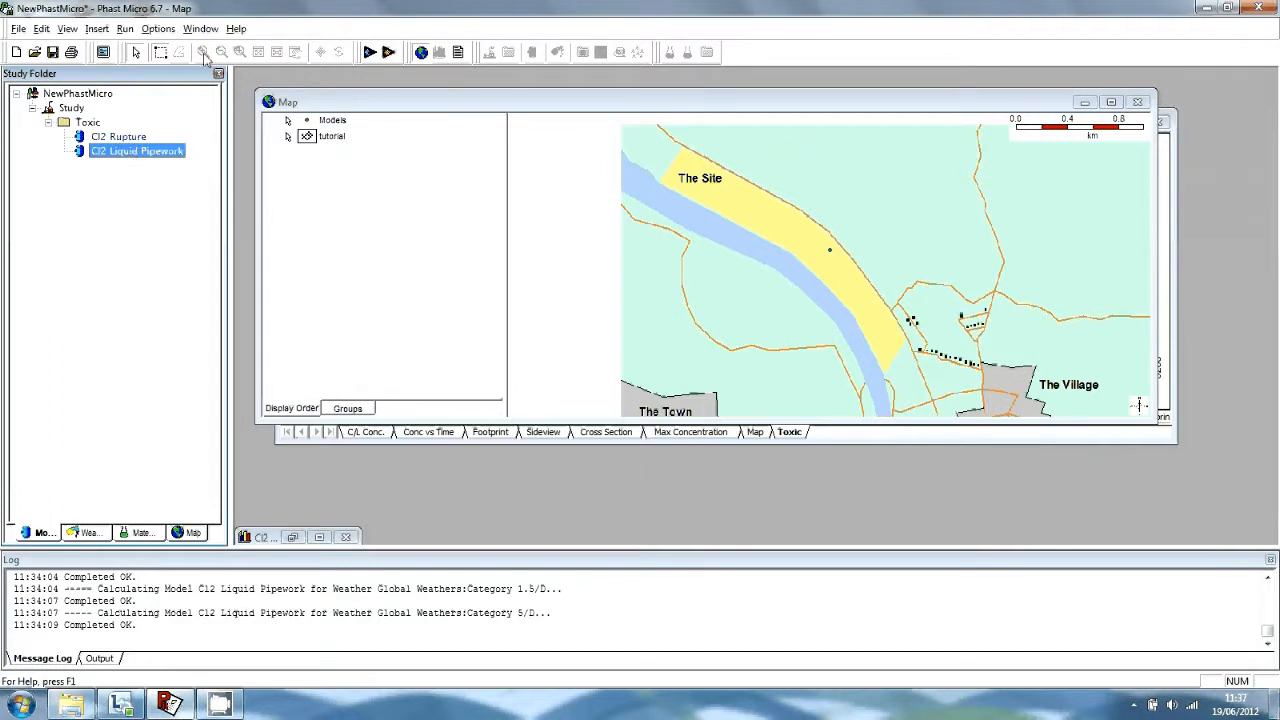
Rerun the Cl2 Liquid Pipework model and open new graphs covering every Global Weathers category.
{"action": "left_click", "coordinate": [126, 29]}
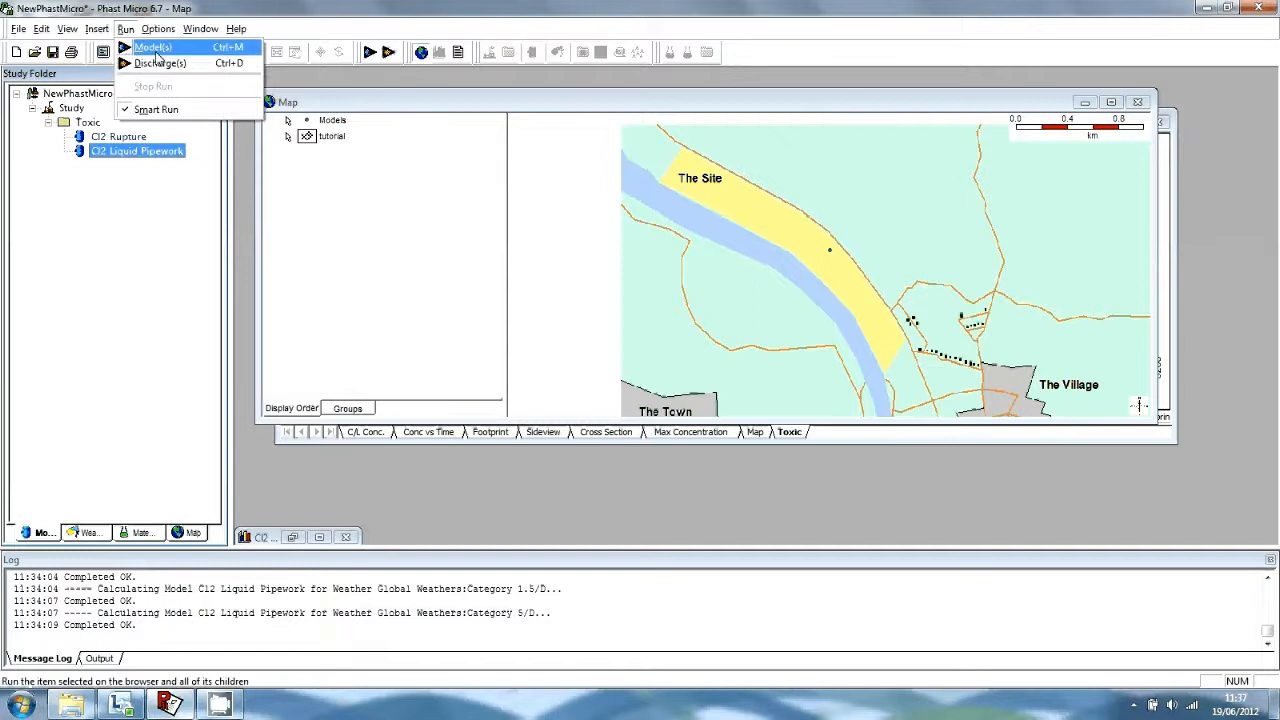
{"action": "left_click", "coordinate": [152, 47]}
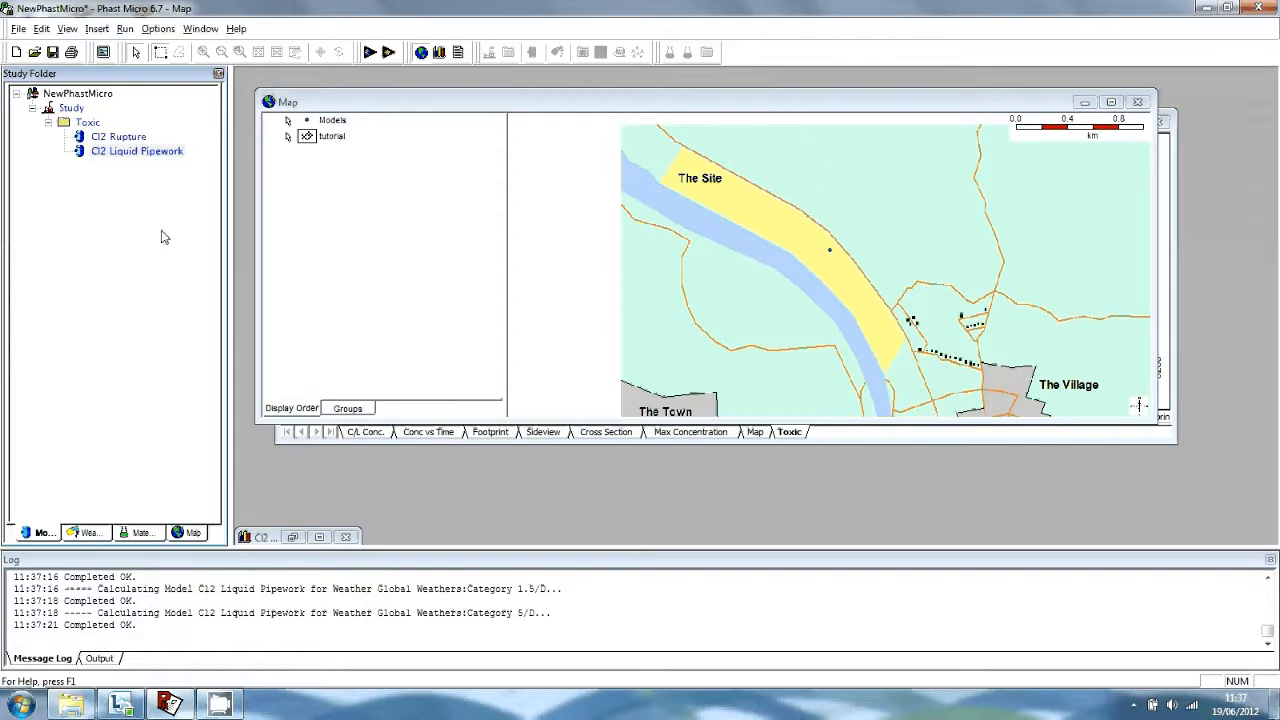
{"action": "left_click", "coordinate": [439, 52]}
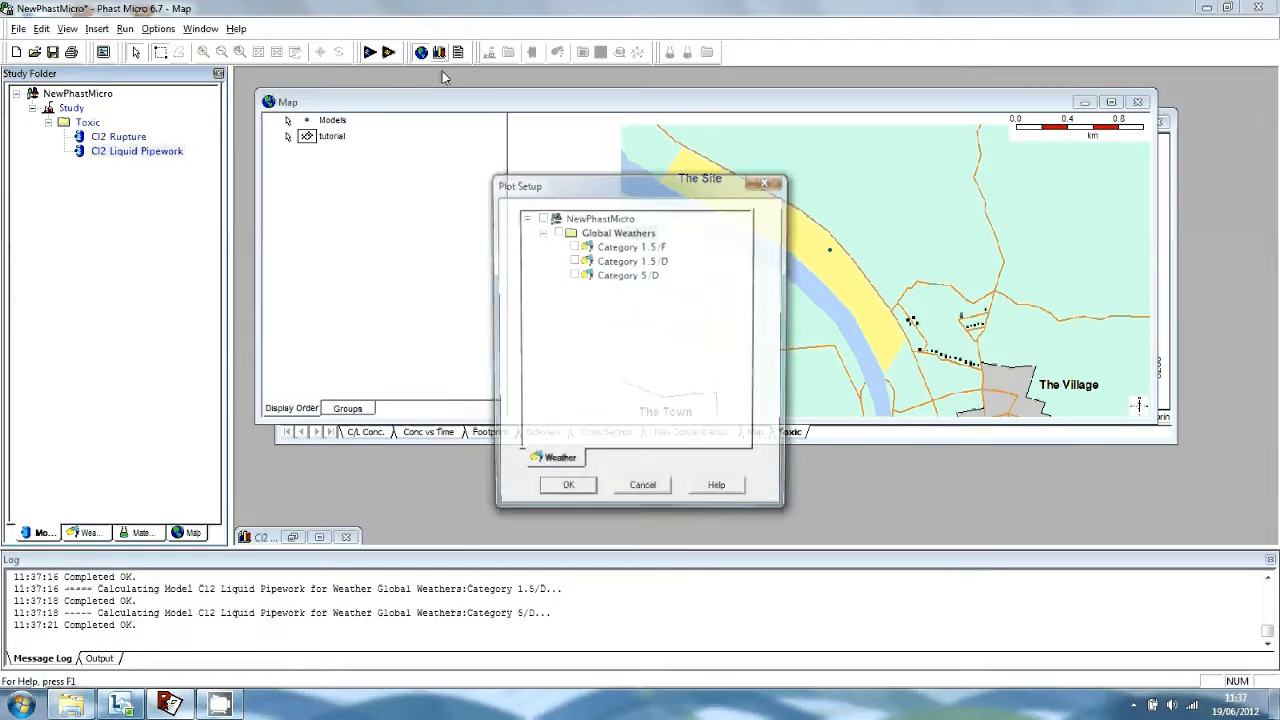
{"action": "left_click", "coordinate": [557, 231]}
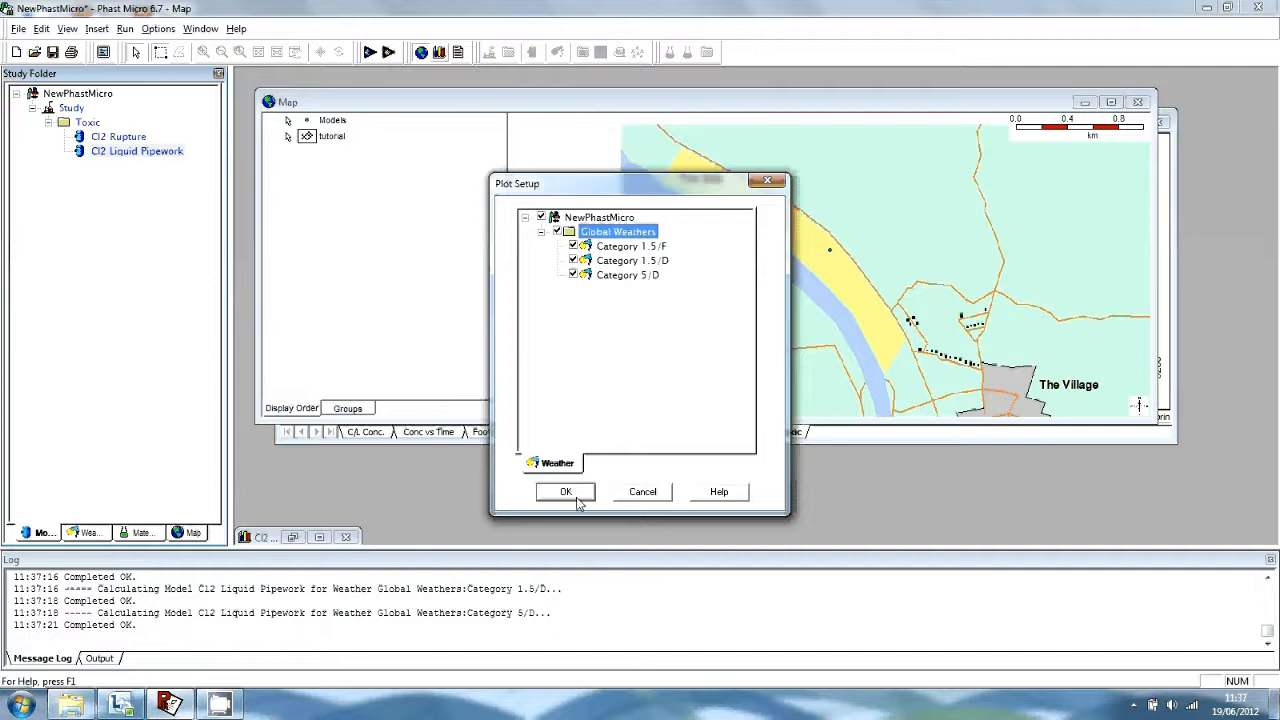
{"action": "left_click", "coordinate": [576, 497]}
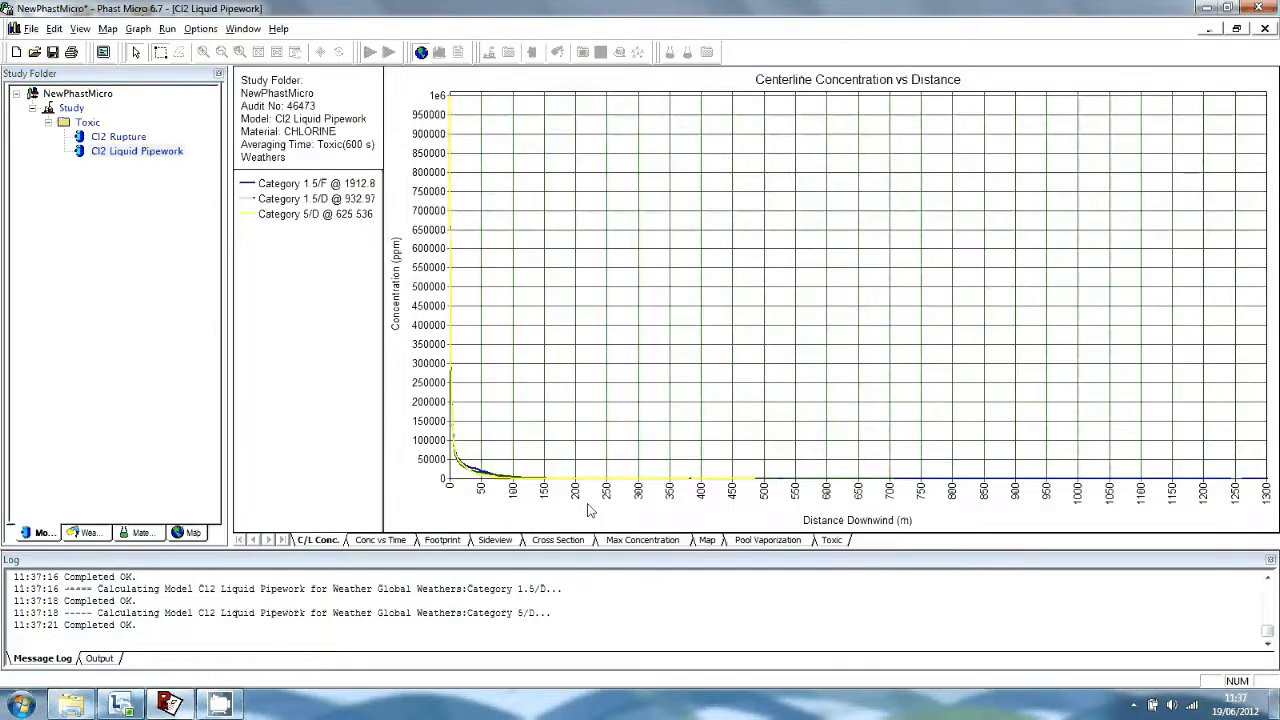
Examine the pool vaporization rate, the toxic probit graph and the outdoor toxic lethality footprint.
{"action": "left_click", "coordinate": [768, 540]}
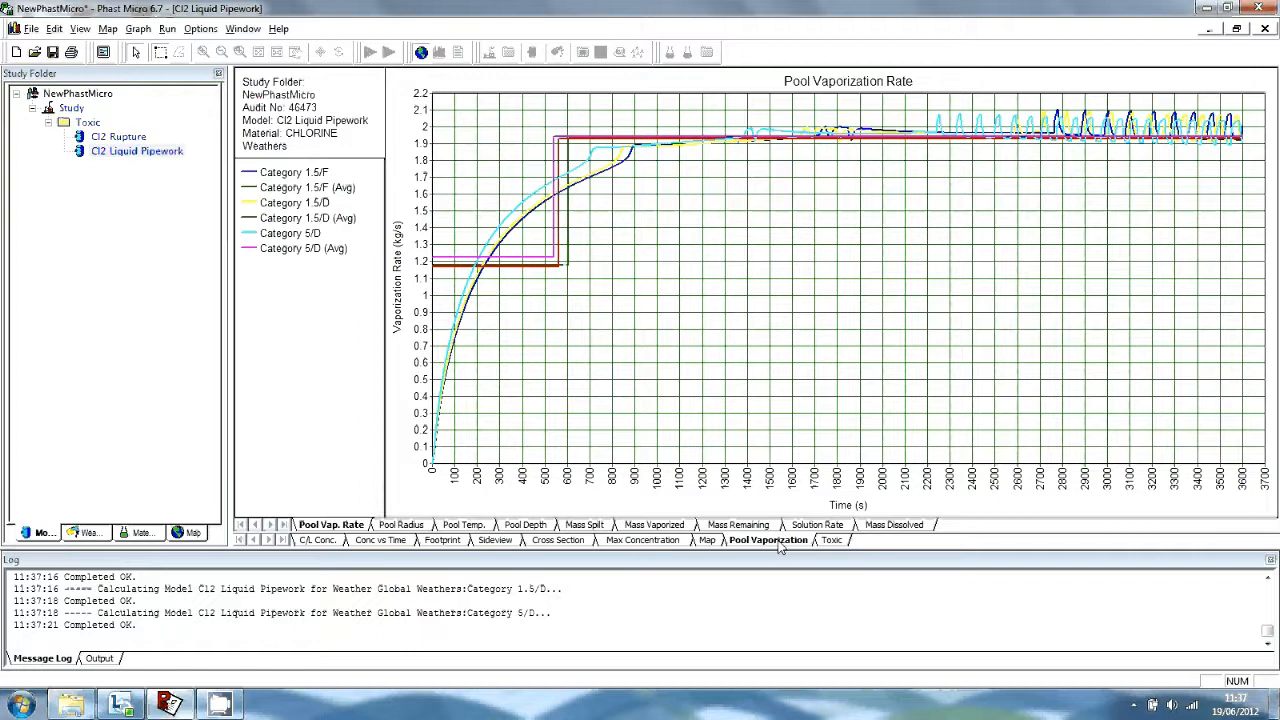
{"action": "left_click", "coordinate": [832, 541]}
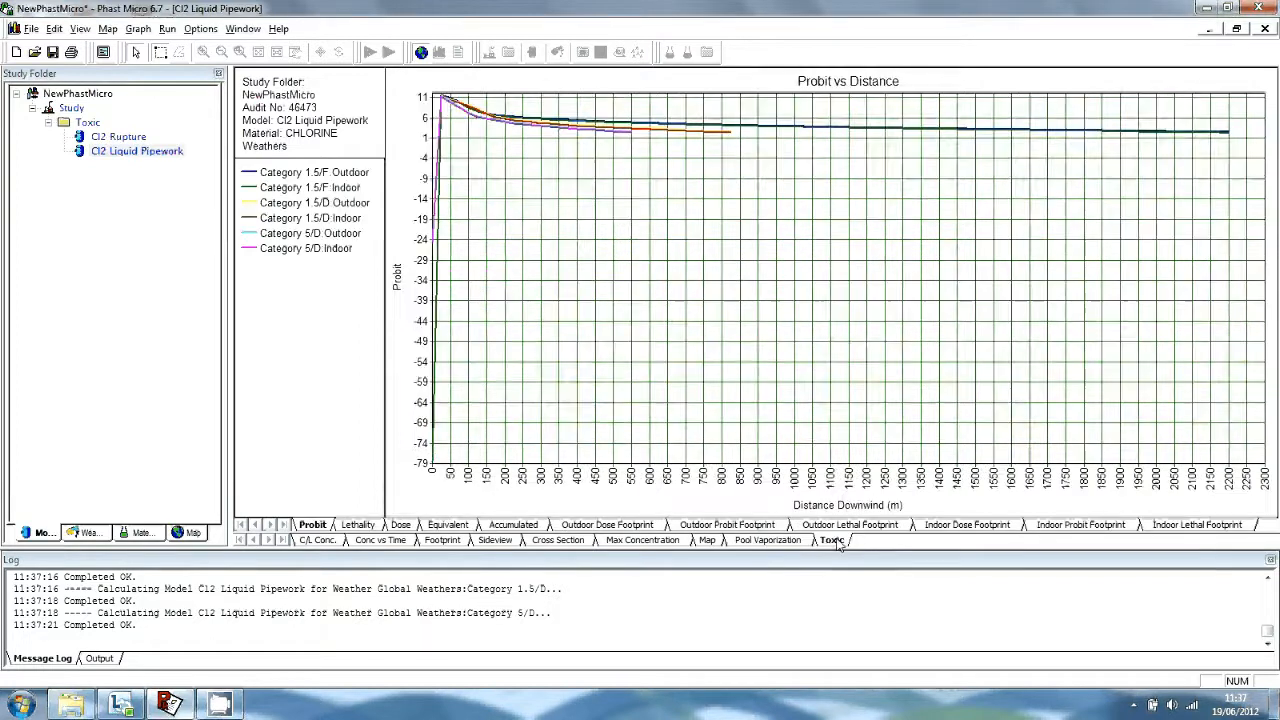
{"action": "left_click", "coordinate": [872, 528]}
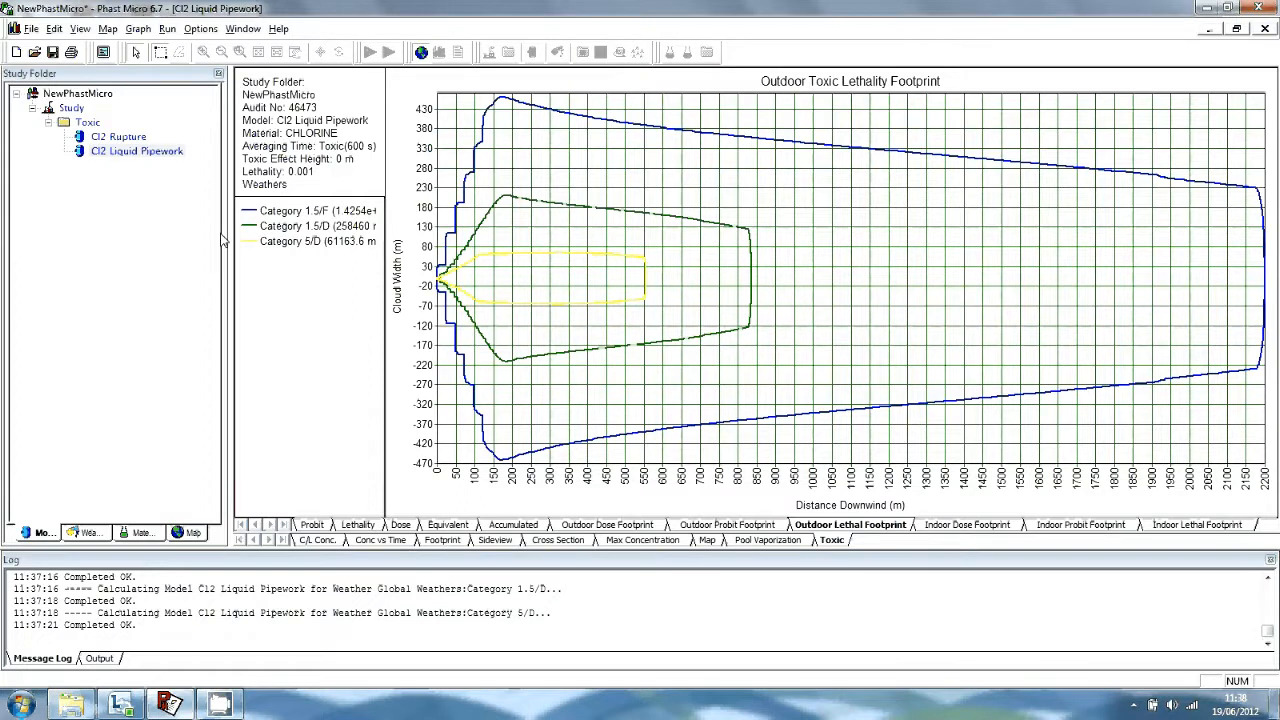
Duplicate the Cl2 Liquid Pipework model within the Toxic folder.
{"action": "left_click", "coordinate": [170, 196]}
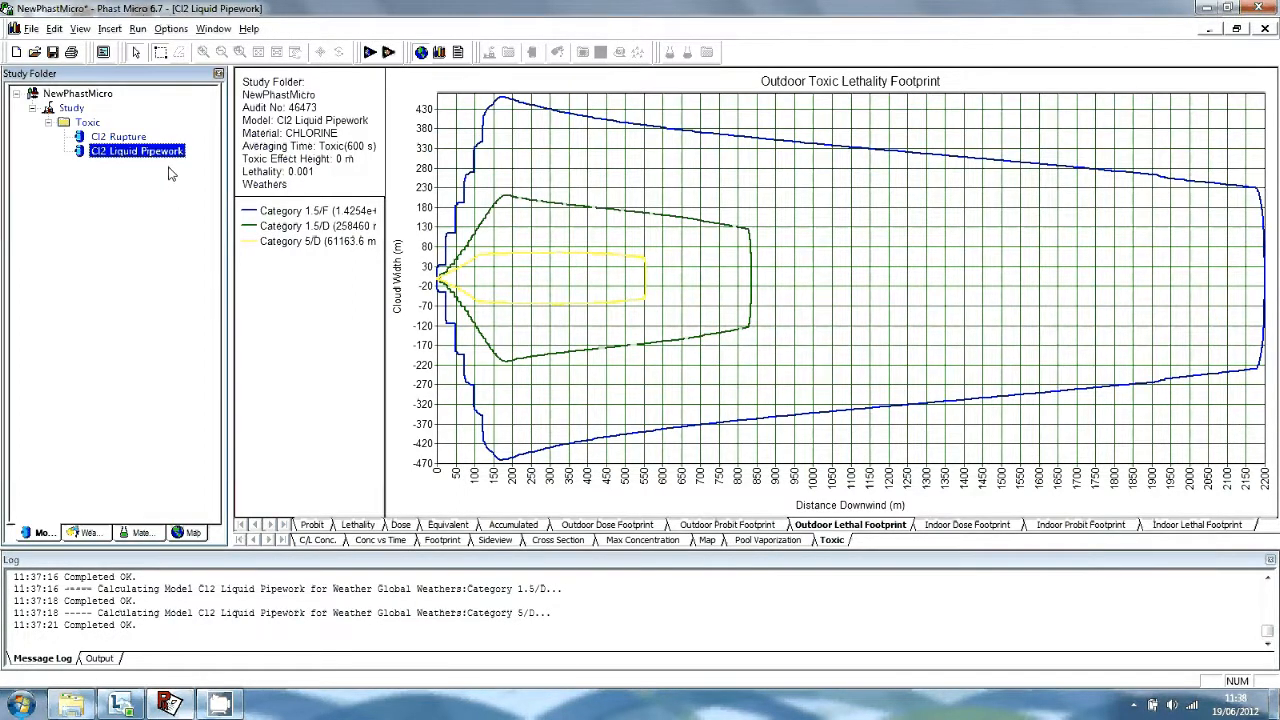
{"action": "right_click", "coordinate": [126, 156]}
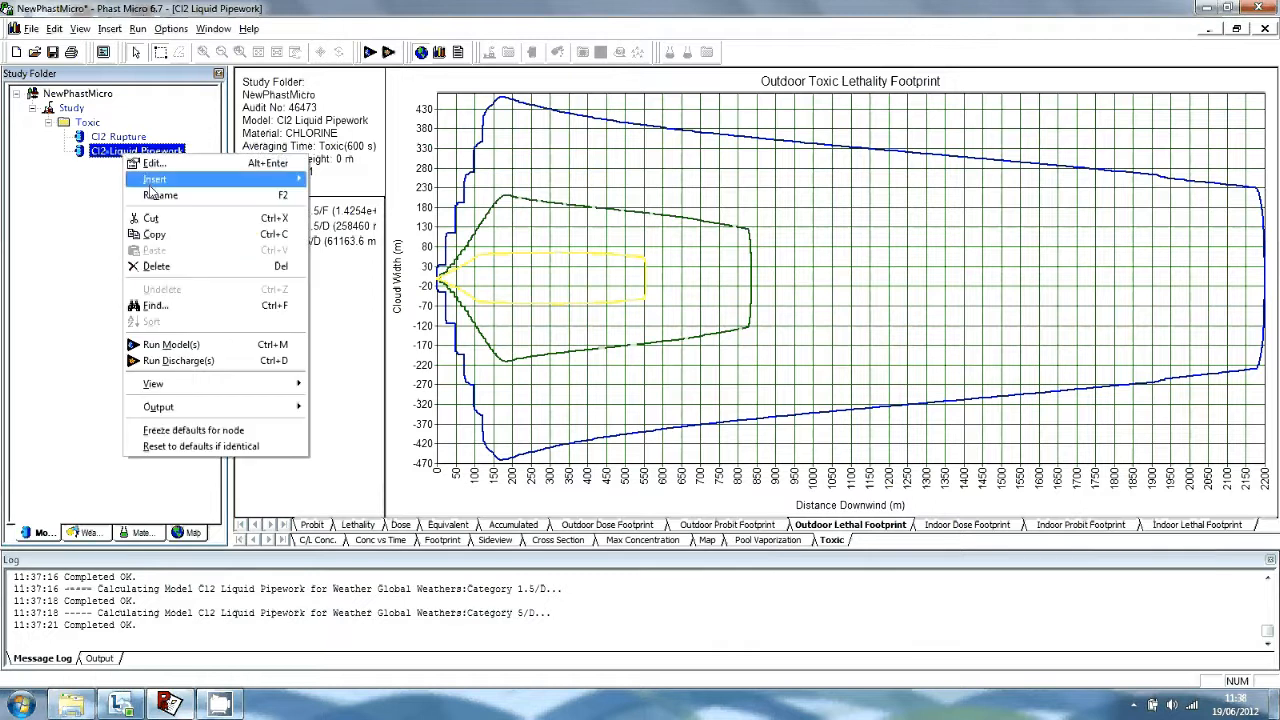
{"action": "left_click", "coordinate": [152, 234]}
{"action": "right_click", "coordinate": [87, 122]}
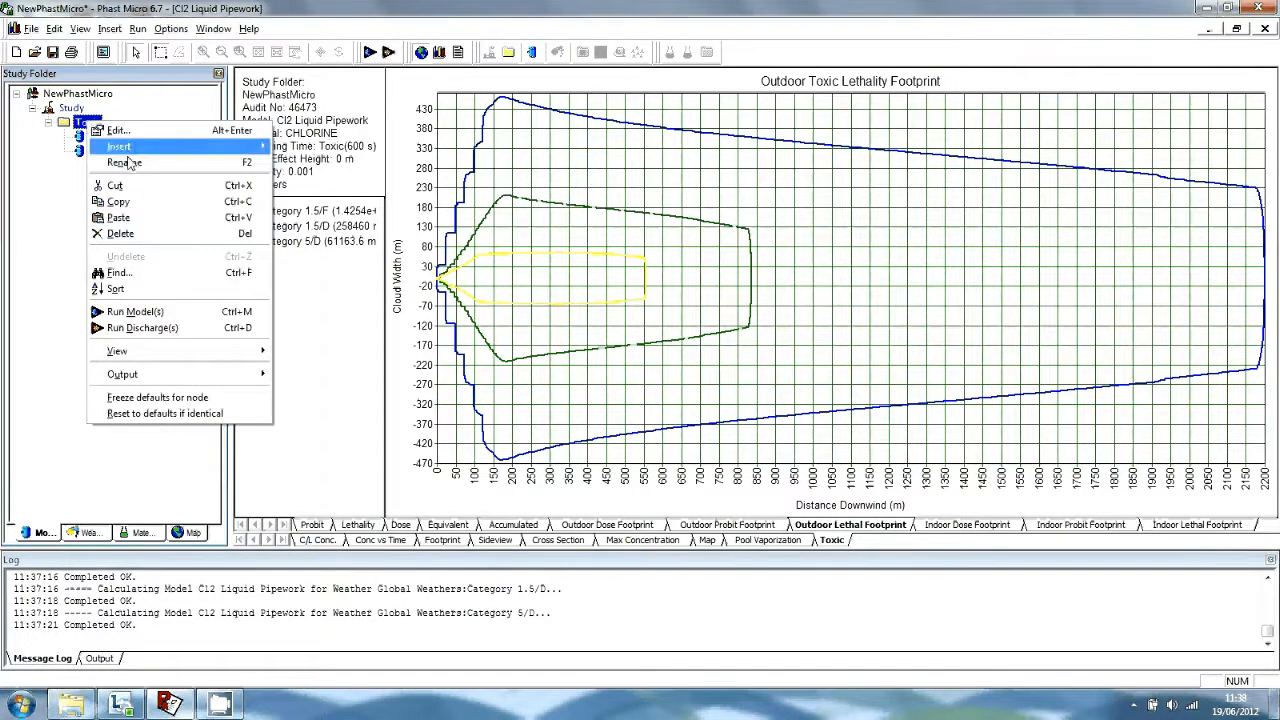
{"action": "left_click", "coordinate": [124, 218]}
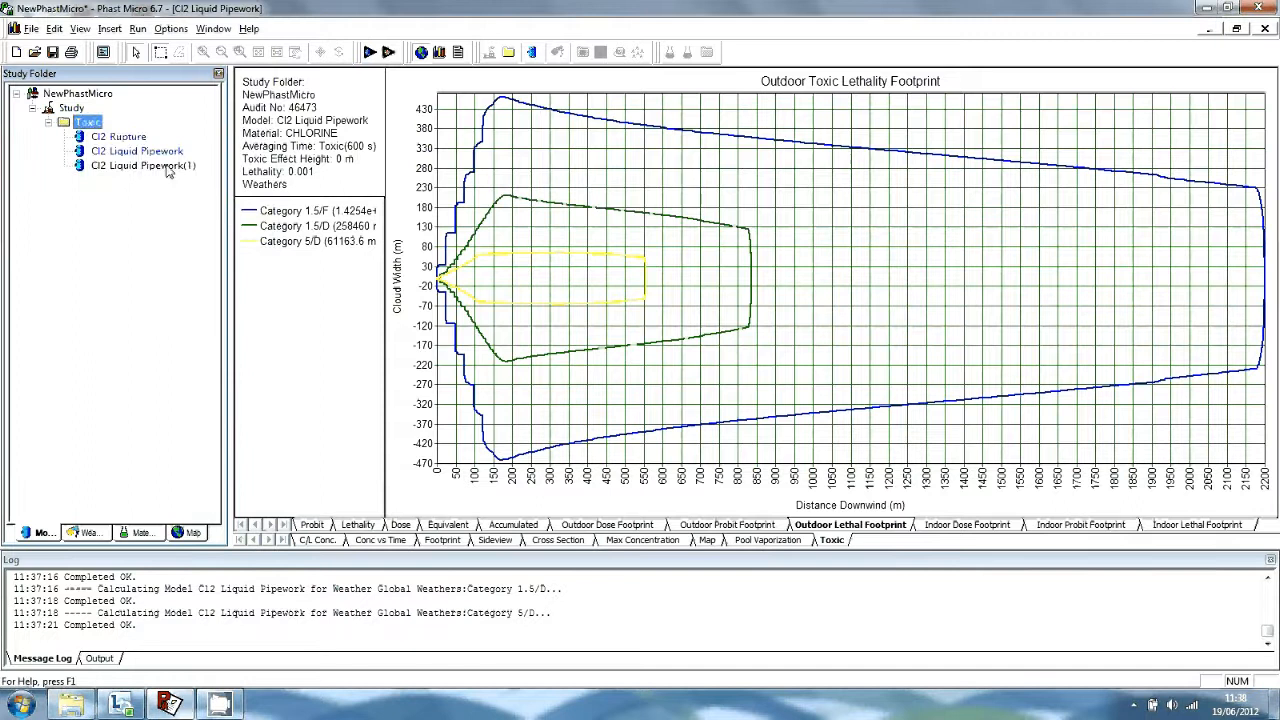
Rename the duplicated Cl2 Liquid Pipework(1) model as Cl2 Vapour Pipework.
{"action": "right_click", "coordinate": [168, 165]}
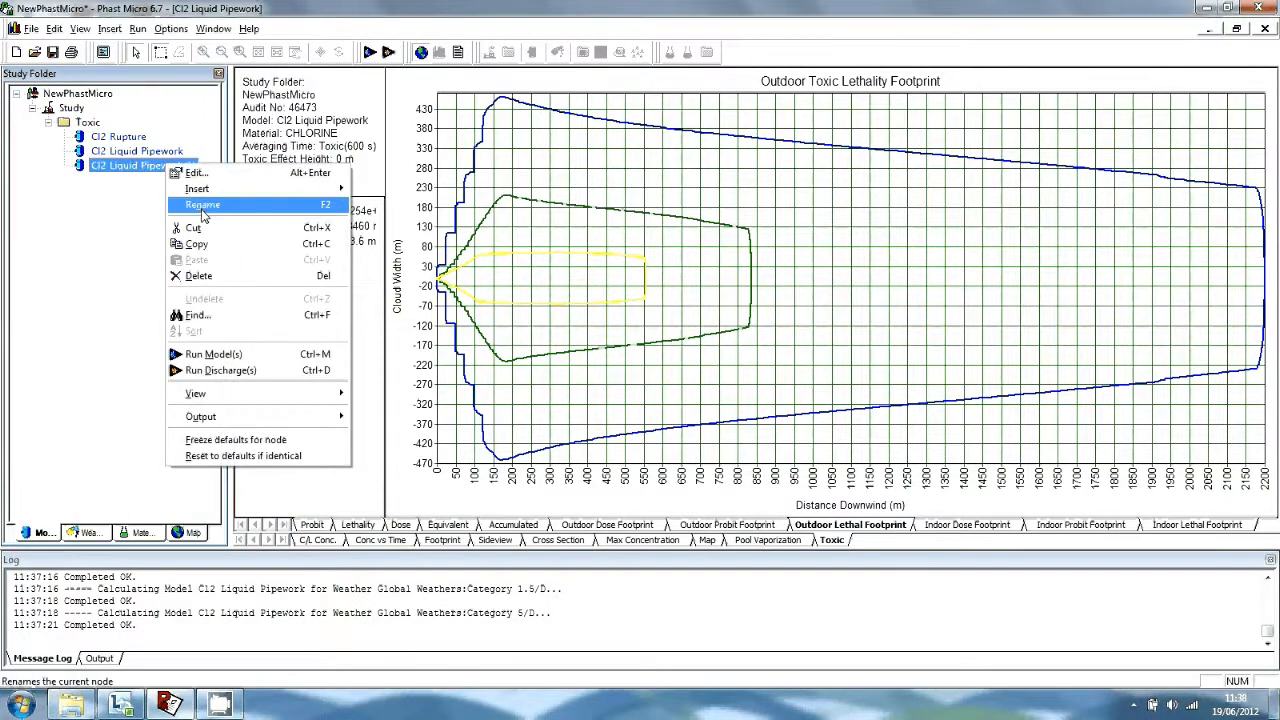
{"action": "left_click", "coordinate": [202, 206]}
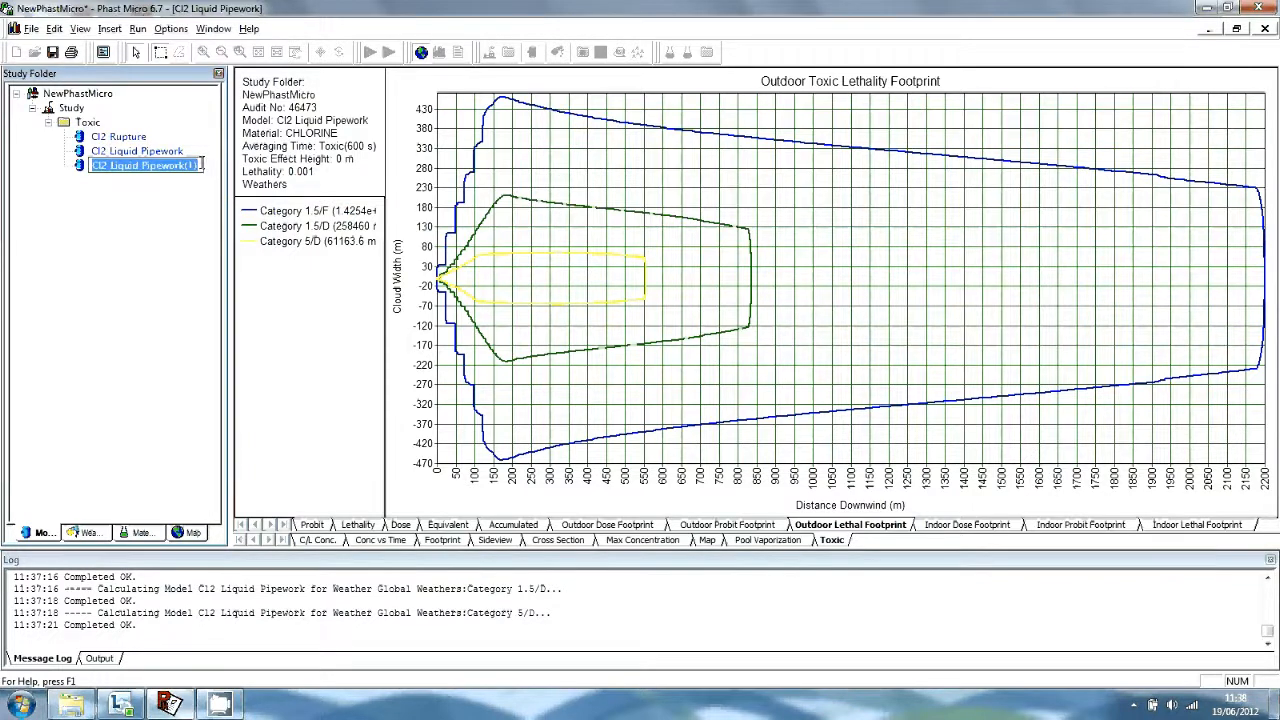
{"action": "left_click", "coordinate": [200, 164]}
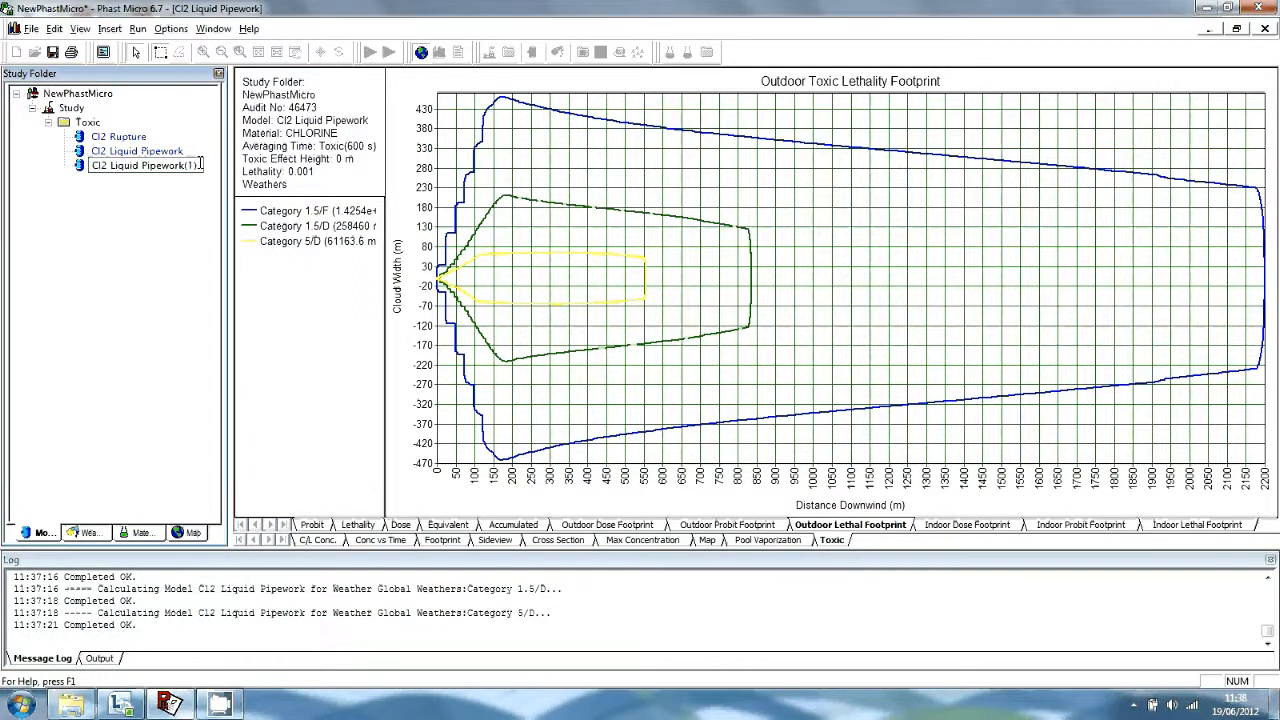
{"action": "key", "text": "BackSpace"}
{"action": "key", "text": "BackSpace"}
{"action": "key", "text": "BackSpace"}
{"action": "key", "text": "BackSpace"}
{"action": "key", "text": "BackSpace"}
{"action": "key", "text": "BackSpace"}
{"action": "key", "text": "BackSpace"}
{"action": "key", "text": "BackSpace"}
{"action": "key", "text": "BackSpace"}
{"action": "key", "text": "BackSpace"}
{"action": "key", "text": "BackSpace"}
{"action": "key", "text": "BackSpace"}
{"action": "key", "text": "BackSpace"}
{"action": "key", "text": "BackSpace"}
{"action": "key", "text": "BackSpace"}
{"action": "key", "text": "BackSpace"}
{"action": "key", "text": "BackSpace"}
{"action": "key", "text": "BackSpace"}
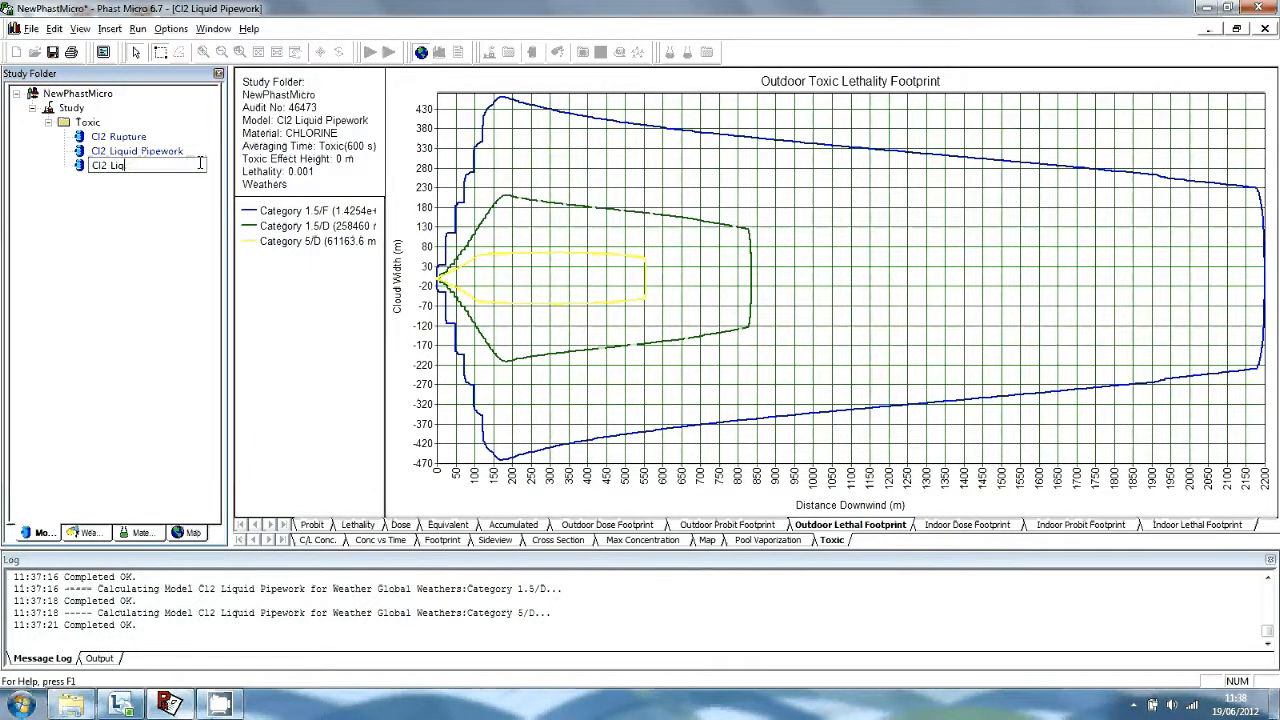
{"action": "type", "text": "Vap"}
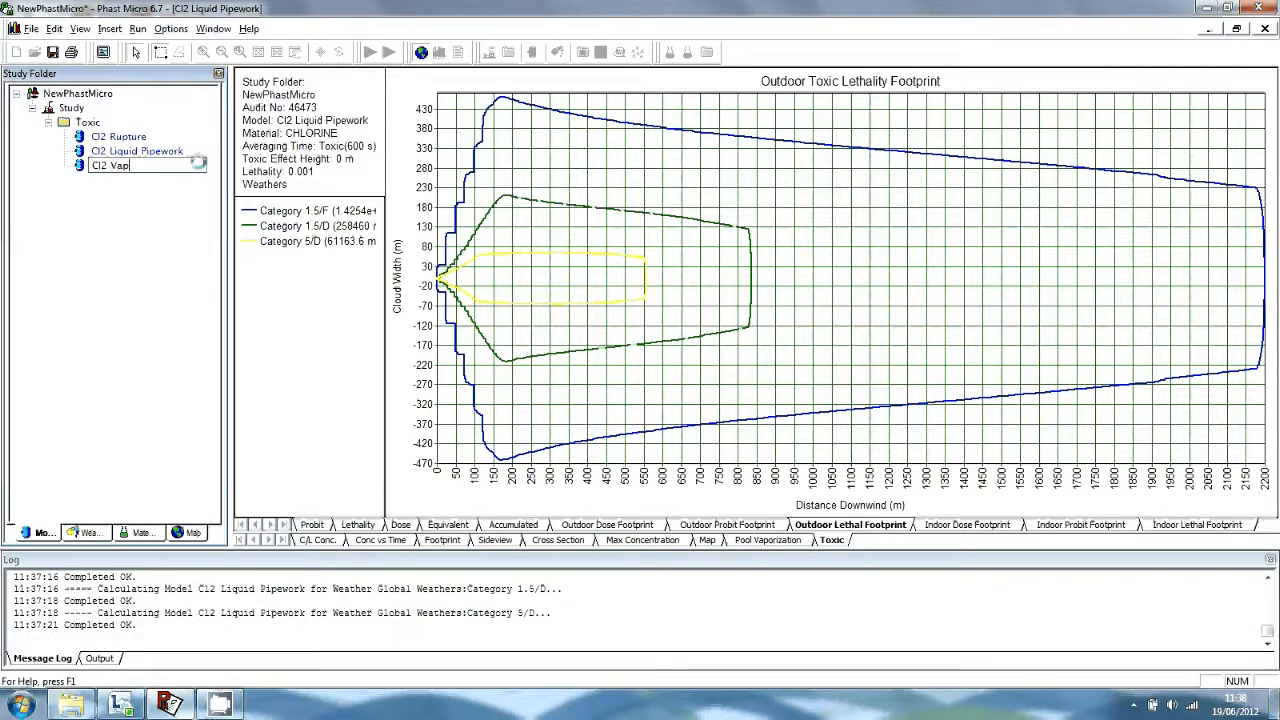
{"action": "type", "text": "our Pipework"}
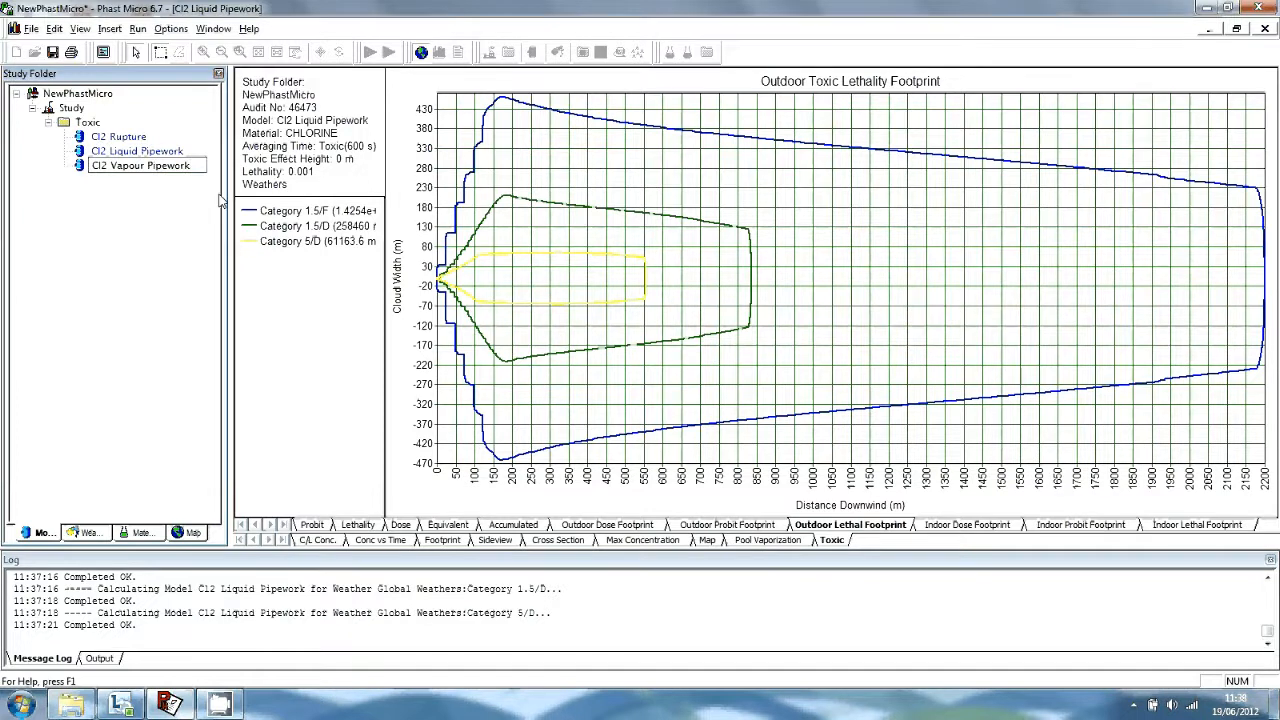
{"action": "key", "text": "Return"}
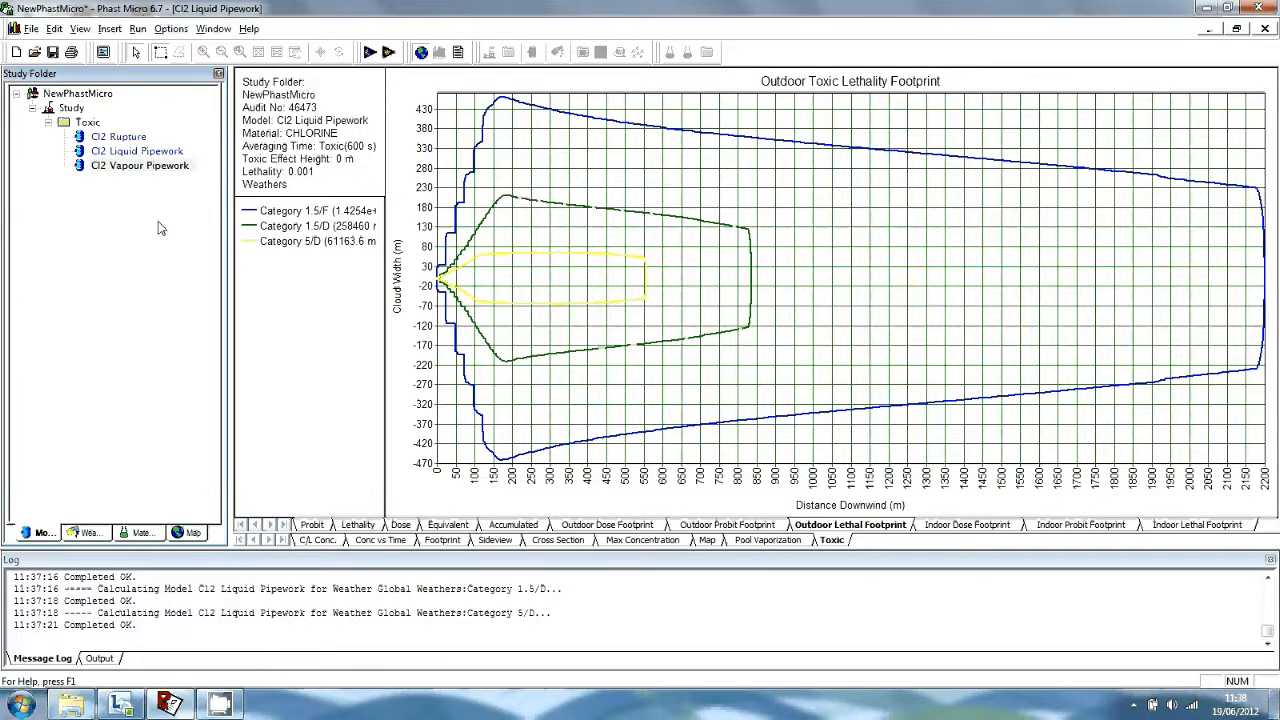
Open the Cl2 Vapour Pipework model's data and set the released phase to Vapor.
{"action": "double_click", "coordinate": [157, 168]}
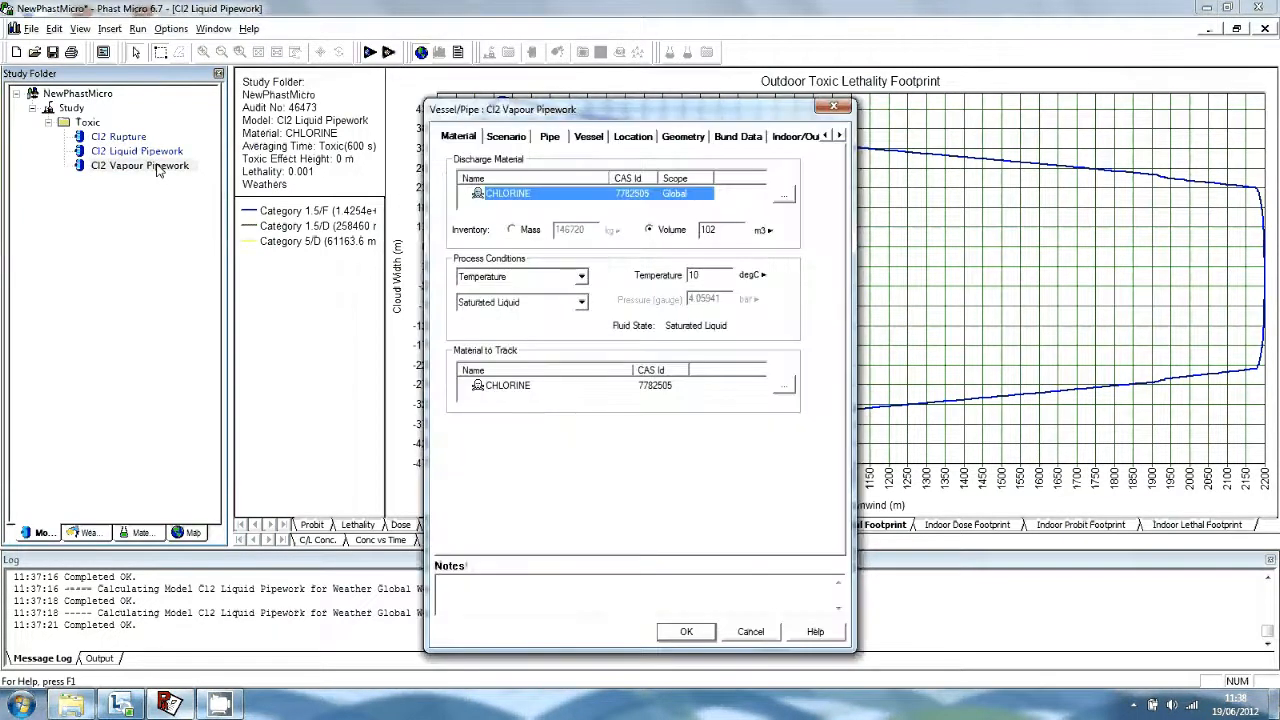
{"action": "left_click", "coordinate": [518, 142]}
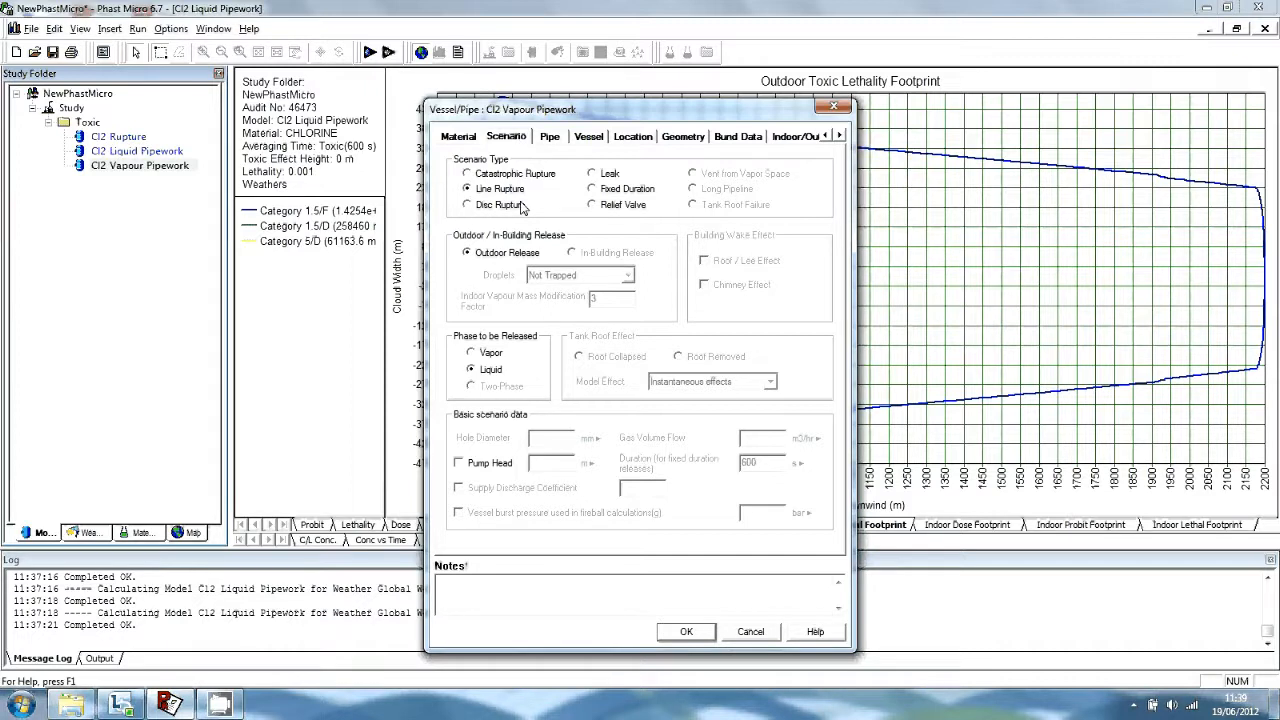
{"action": "left_click", "coordinate": [472, 355]}
Set the Cl2 Vapour Pipework pipe length to 13 m, change the internal diameter's unit, and set that diameter to 2.
{"action": "left_click", "coordinate": [549, 140]}
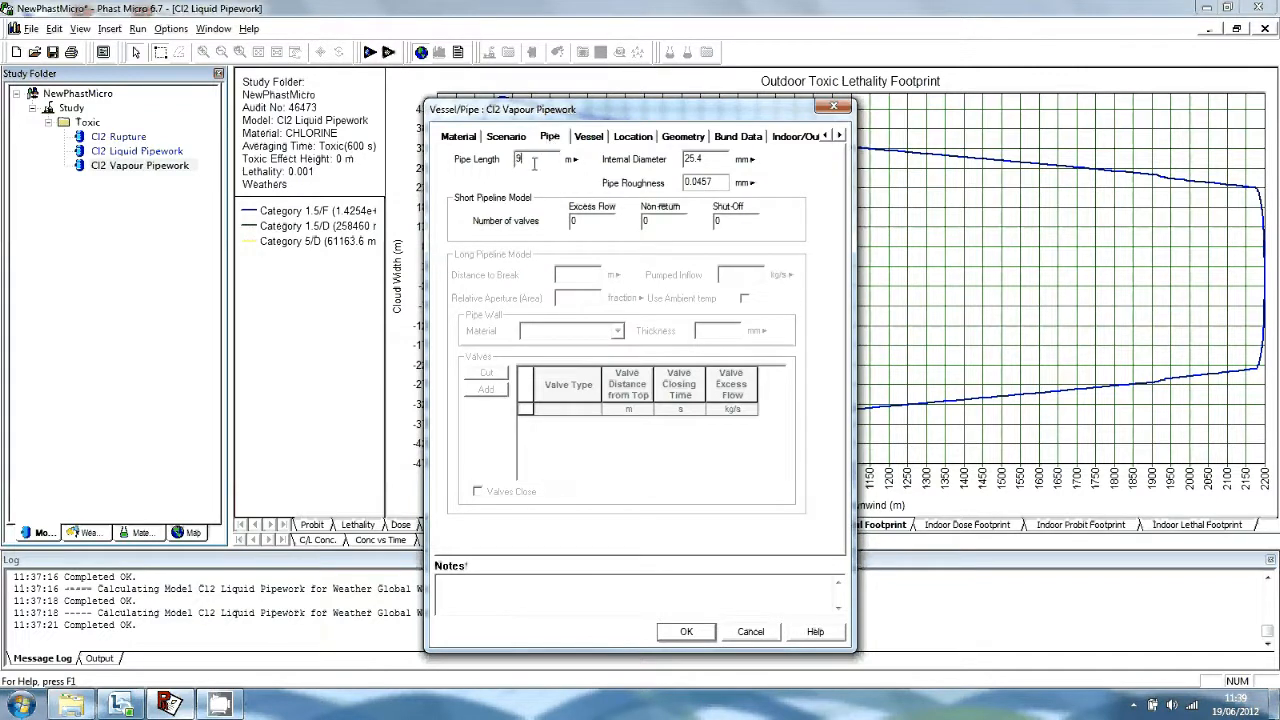
{"action": "type", "text": "13"}
{"action": "left_click", "coordinate": [748, 160]}
{"action": "left_click", "coordinate": [790, 176]}
{"action": "key", "text": "BackSpace"}
{"action": "type", "text": "2"}
Set the outdoor release direction to Down - Impinging on the Ground and the release elevation to 1 m.
{"action": "left_click", "coordinate": [785, 137]}
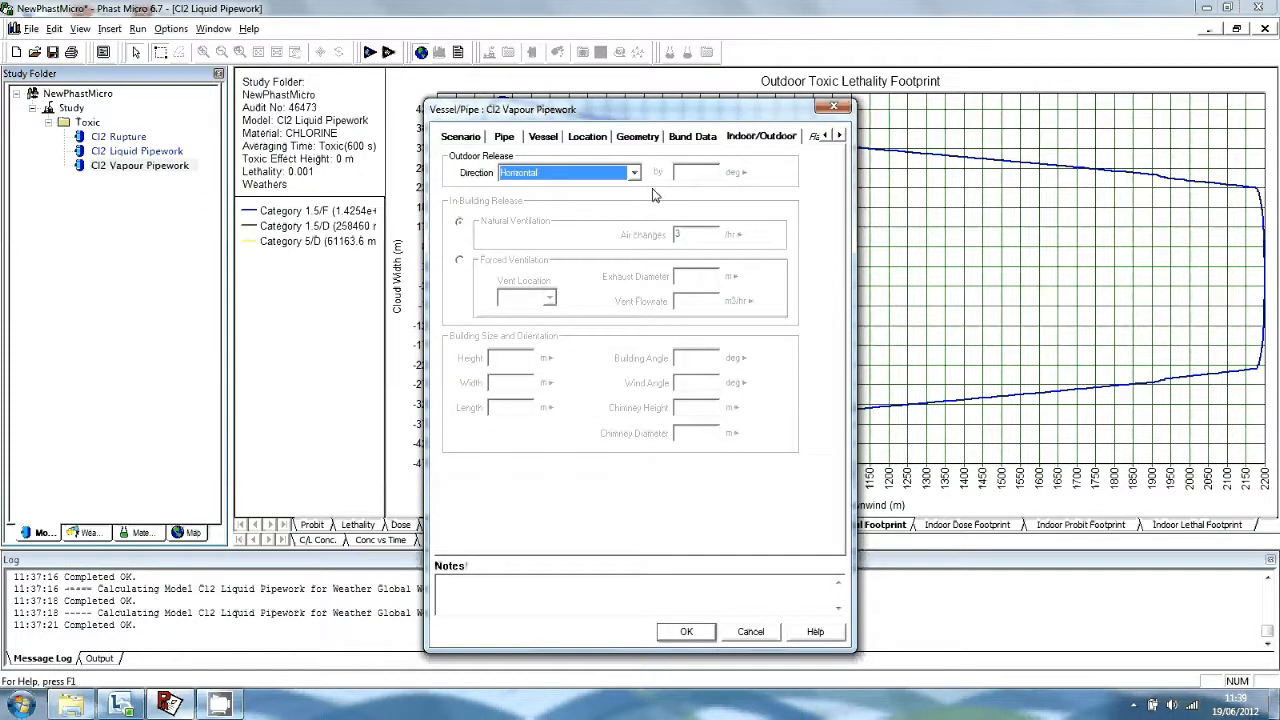
{"action": "left_click", "coordinate": [635, 174]}
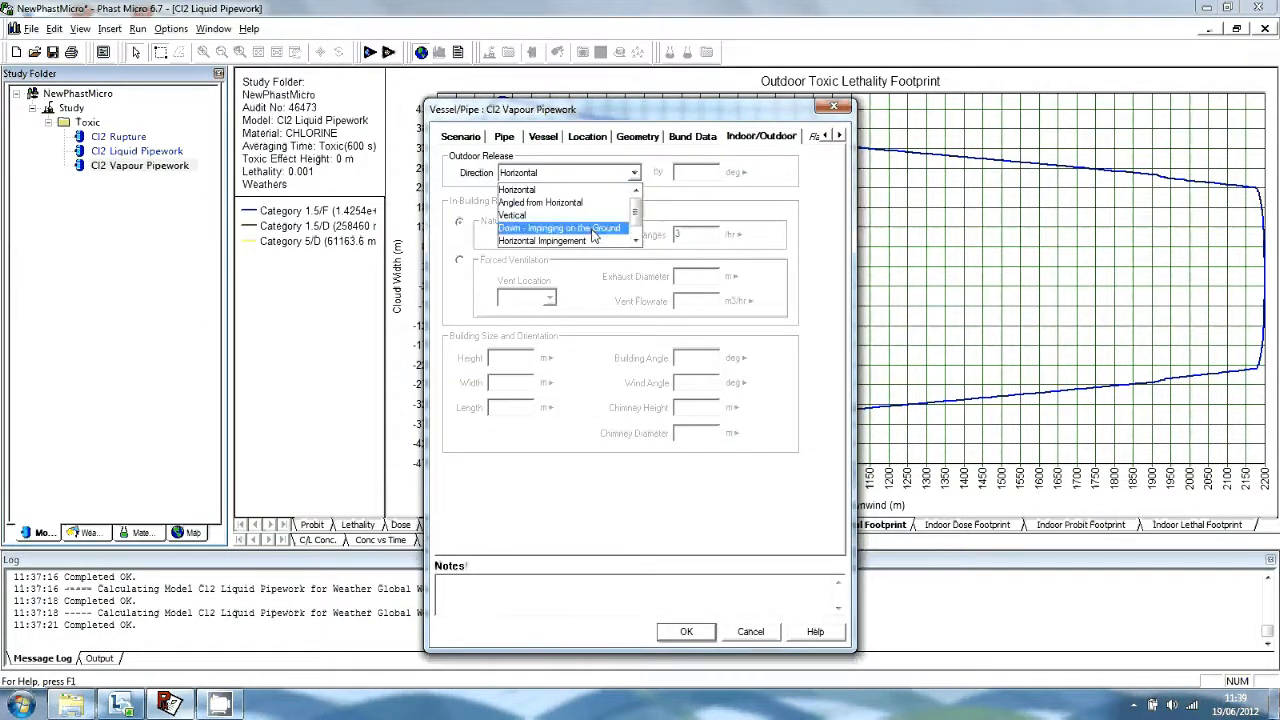
{"action": "left_click", "coordinate": [594, 230]}
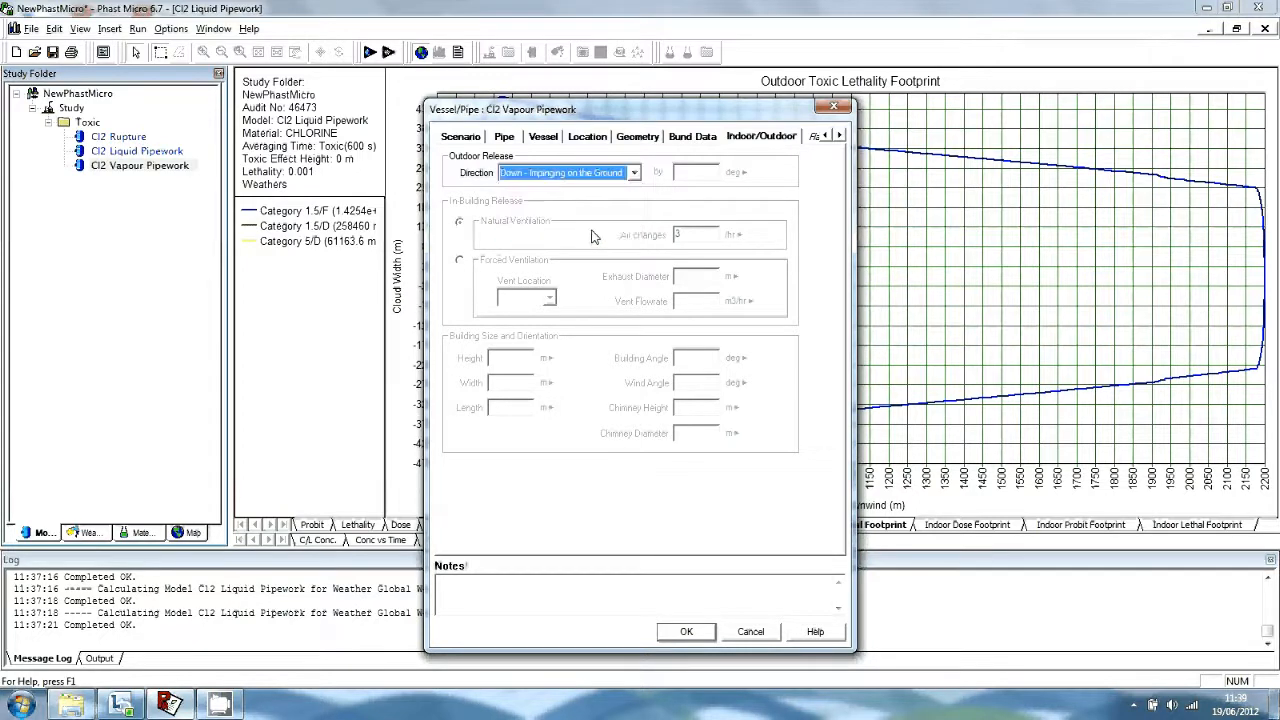
{"action": "left_click", "coordinate": [594, 145]}
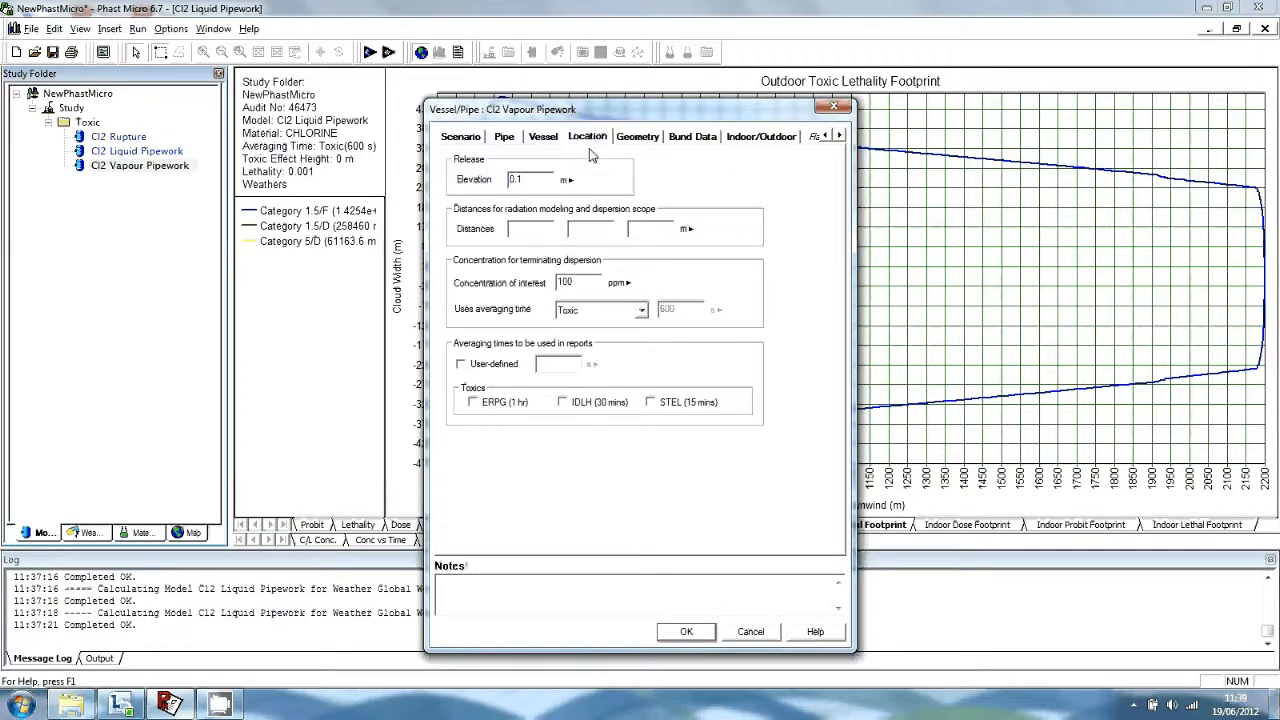
{"action": "double_click", "coordinate": [532, 178]}
{"action": "key", "text": "BackSpace"}
{"action": "type", "text": "1"}
Set the bends frequency in the discharge parameters to 0.08 per metre and accept the Cl2 Vapour Pipework data.
{"action": "left_click", "coordinate": [840, 137]}
{"action": "left_click", "coordinate": [840, 137]}
{"action": "left_click", "coordinate": [840, 137]}
{"action": "left_click", "coordinate": [840, 137]}
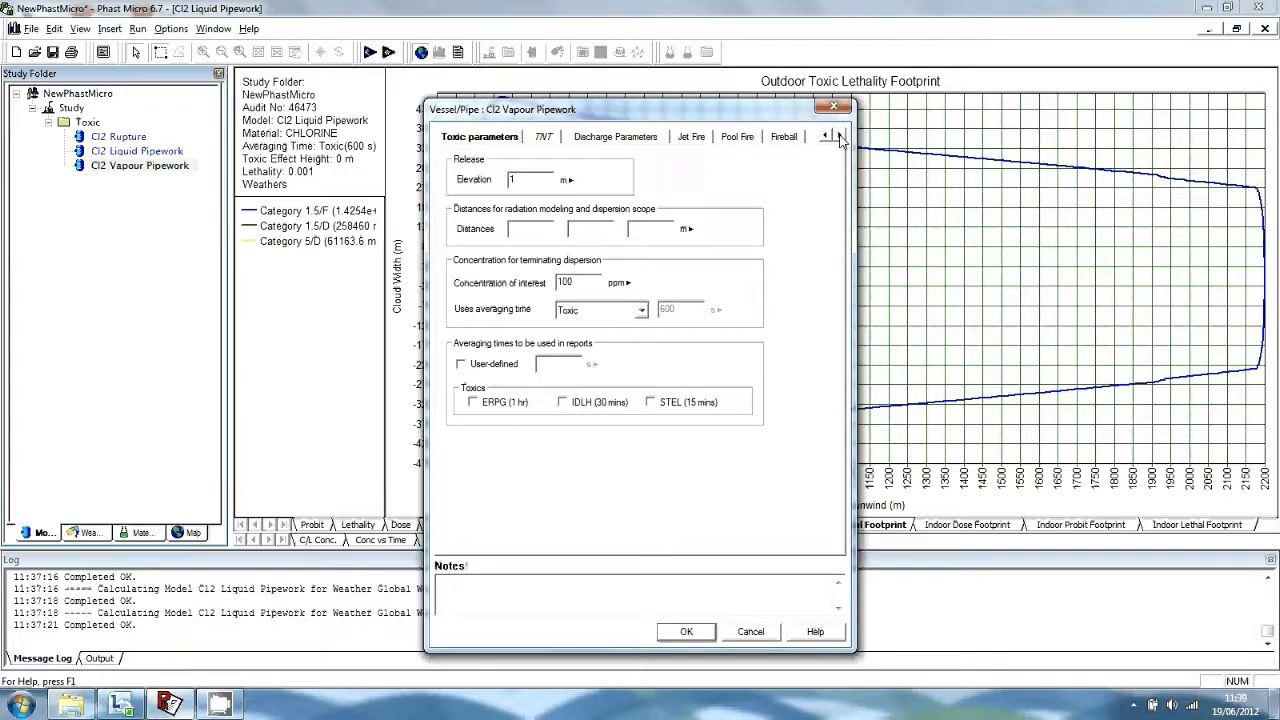
{"action": "left_click", "coordinate": [634, 140]}
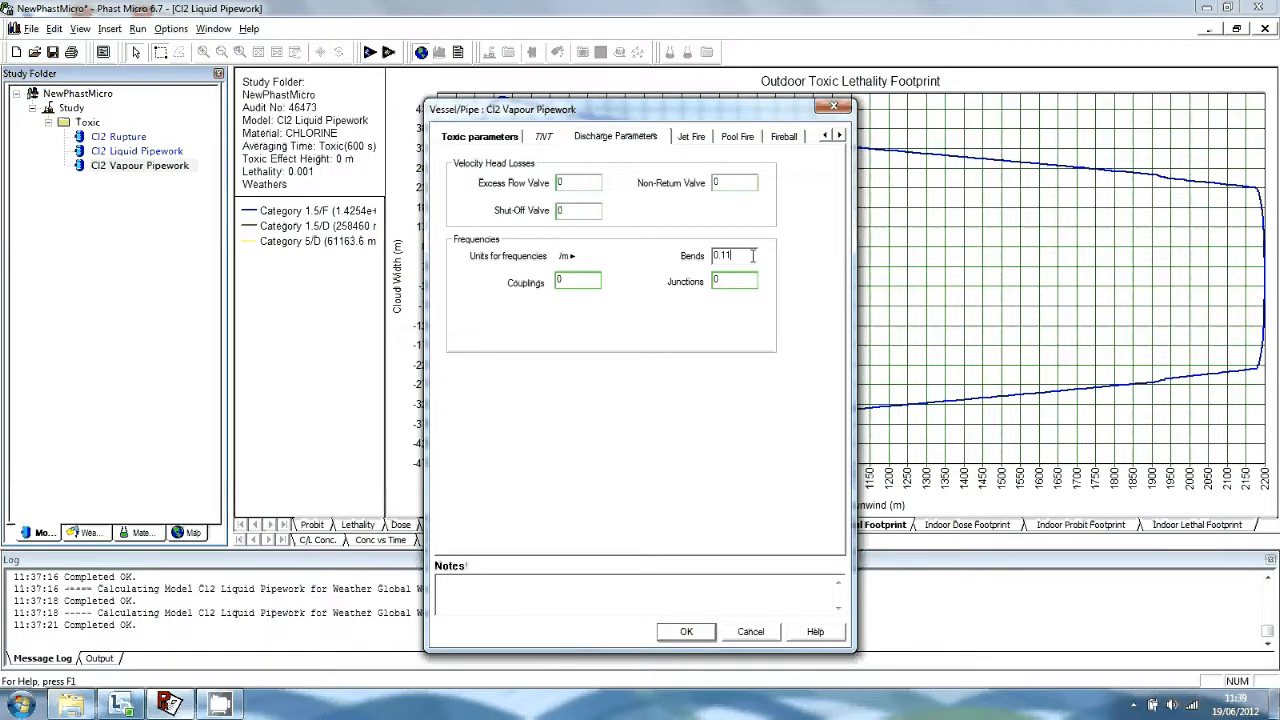
{"action": "key", "text": "BackSpace"}
{"action": "key", "text": "BackSpace"}
{"action": "type", "text": "08"}
{"action": "left_click", "coordinate": [685, 640]}
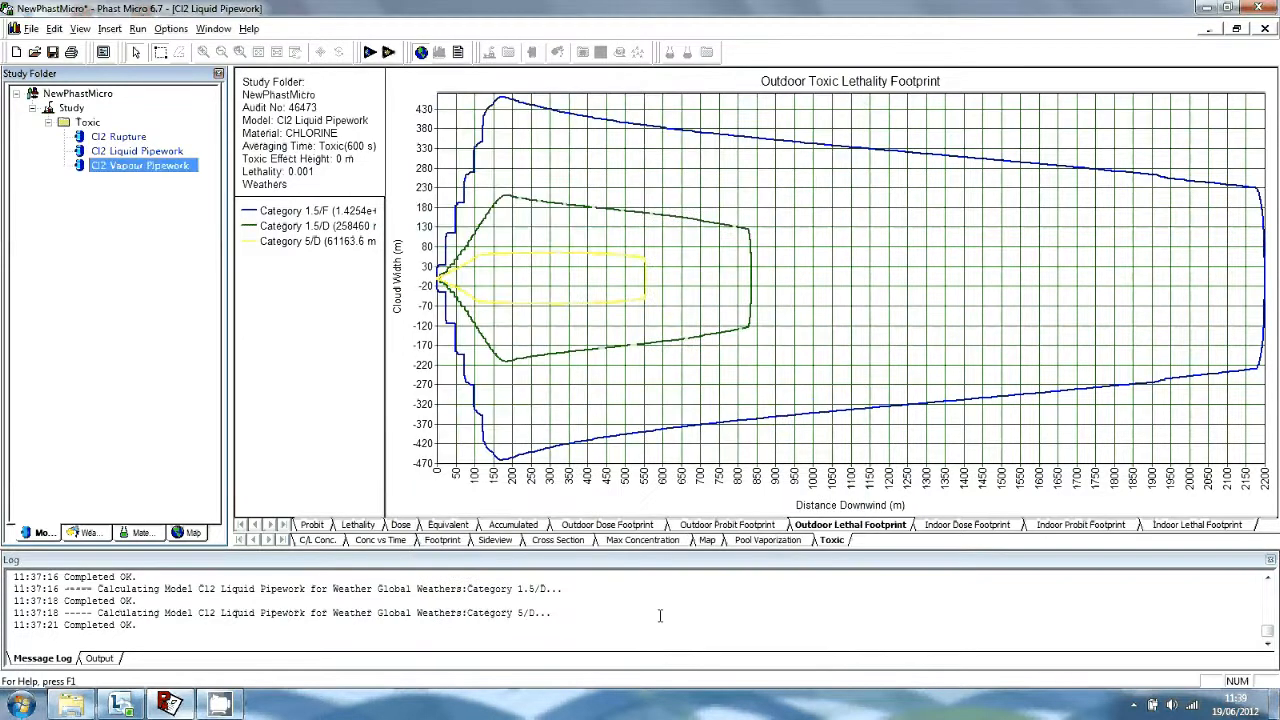
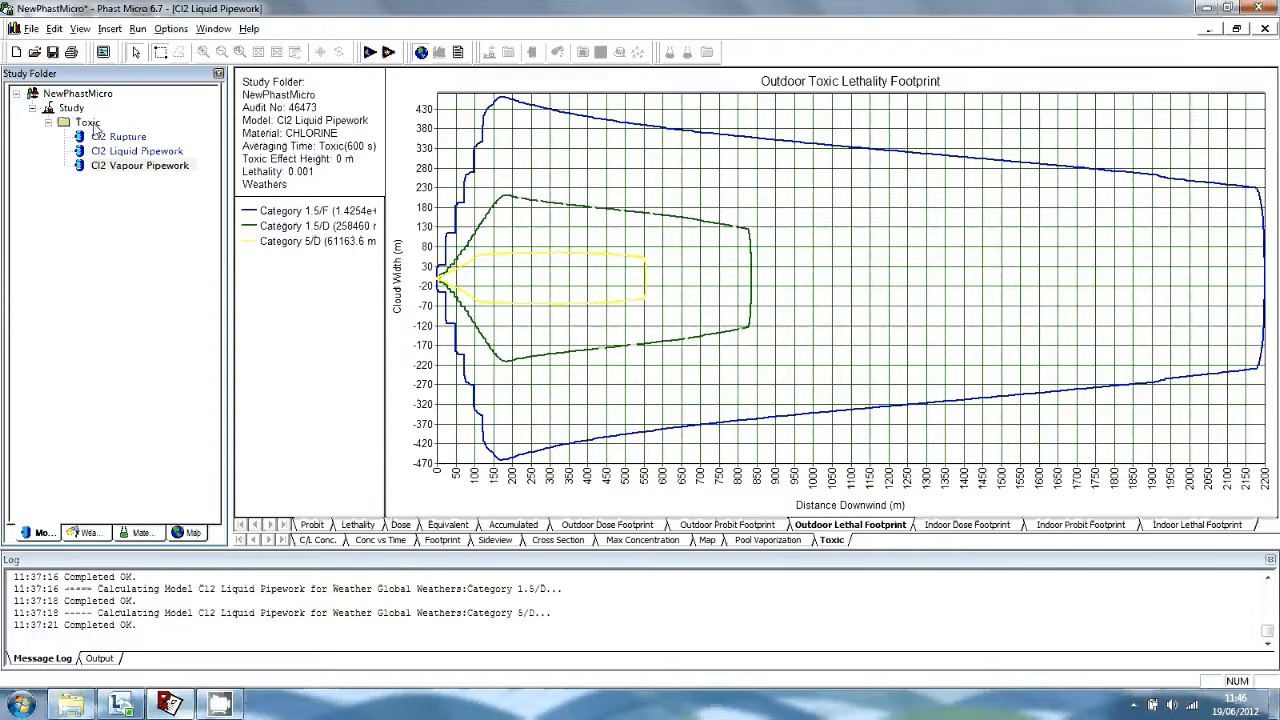
Duplicate the Toxic folder with all its models under the Study node.
{"action": "right_click", "coordinate": [92, 124]}
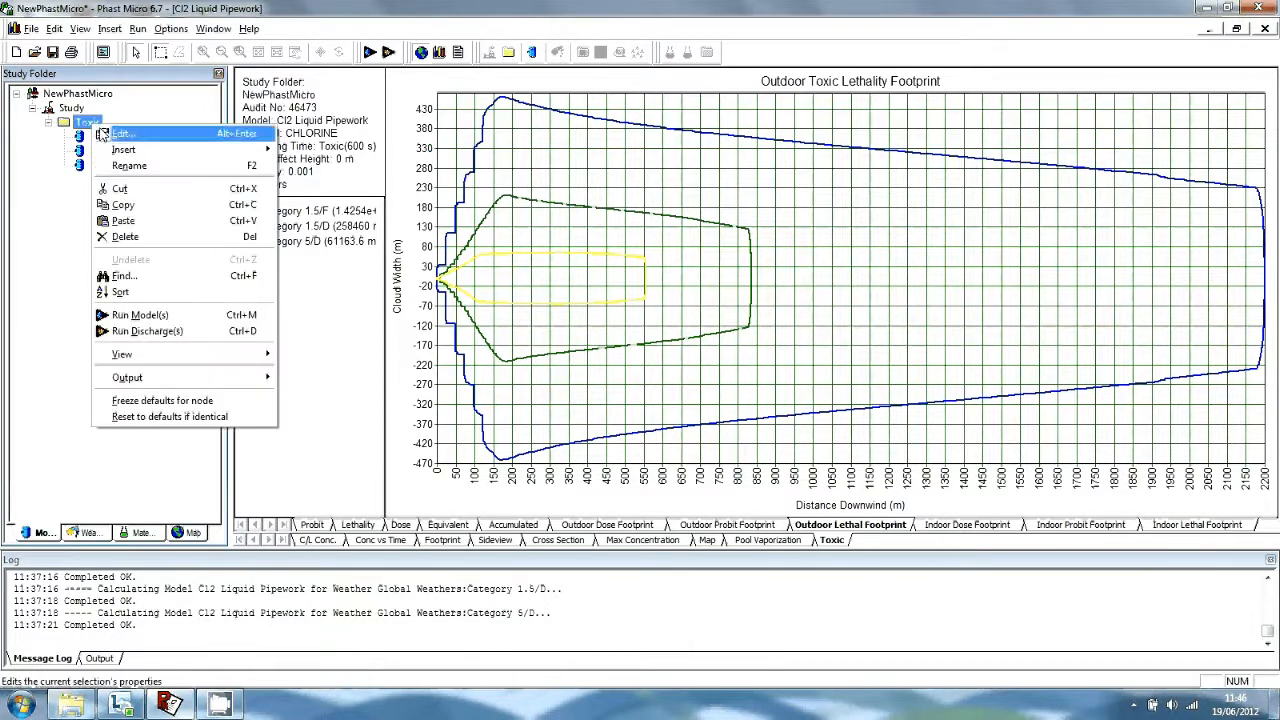
{"action": "left_click", "coordinate": [130, 204]}
{"action": "left_click", "coordinate": [72, 108]}
{"action": "right_click", "coordinate": [75, 113]}
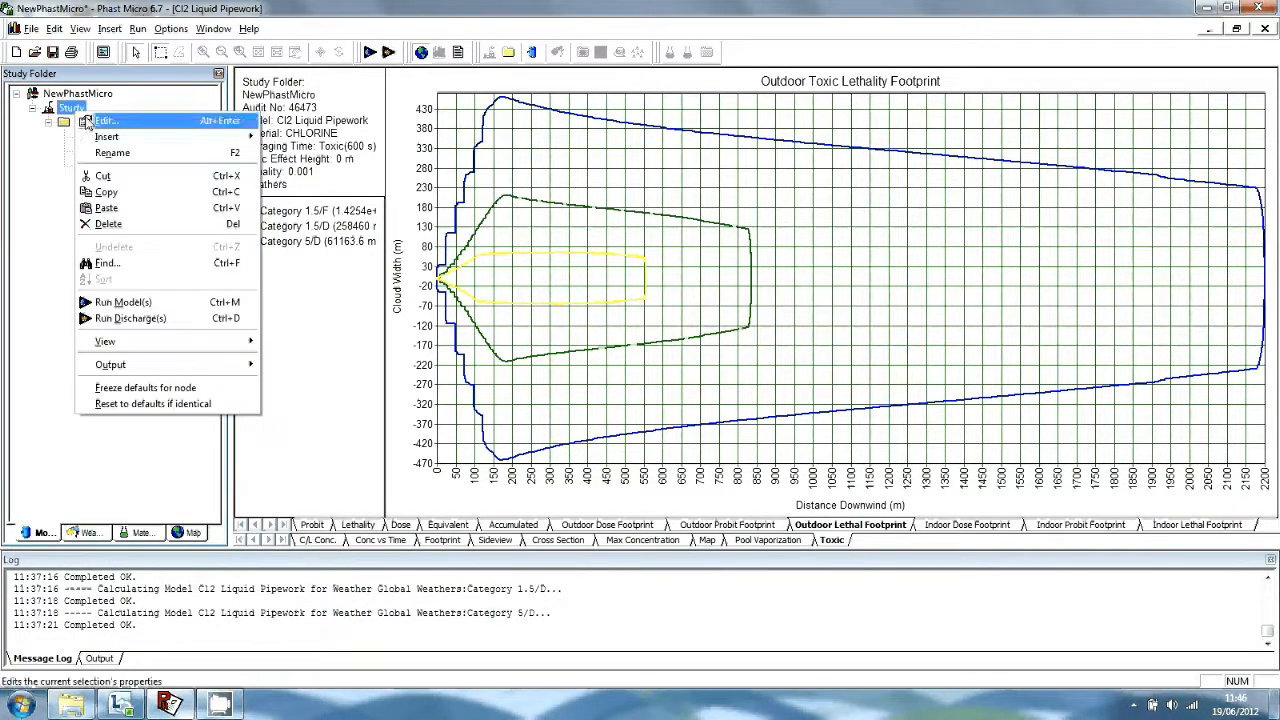
{"action": "left_click", "coordinate": [140, 207]}
Rename the duplicated Toxic(1) folder as Flammable.
{"action": "right_click", "coordinate": [106, 182]}
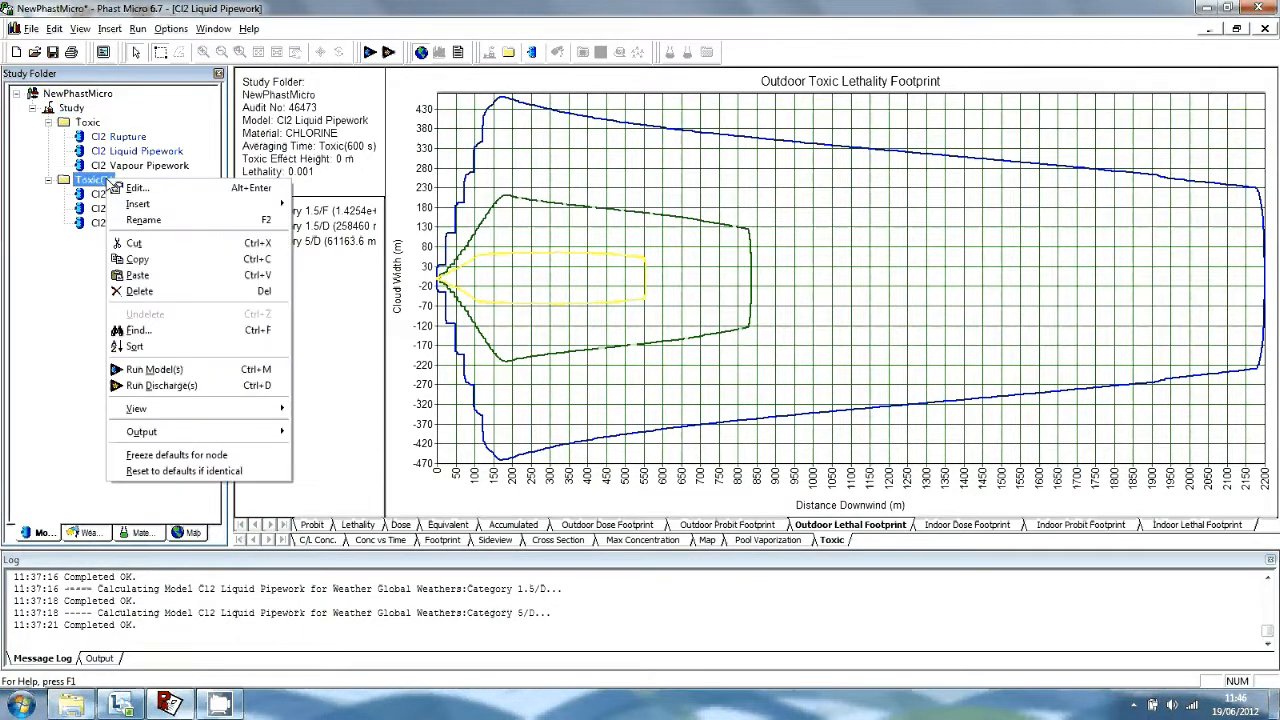
{"action": "left_click", "coordinate": [153, 221]}
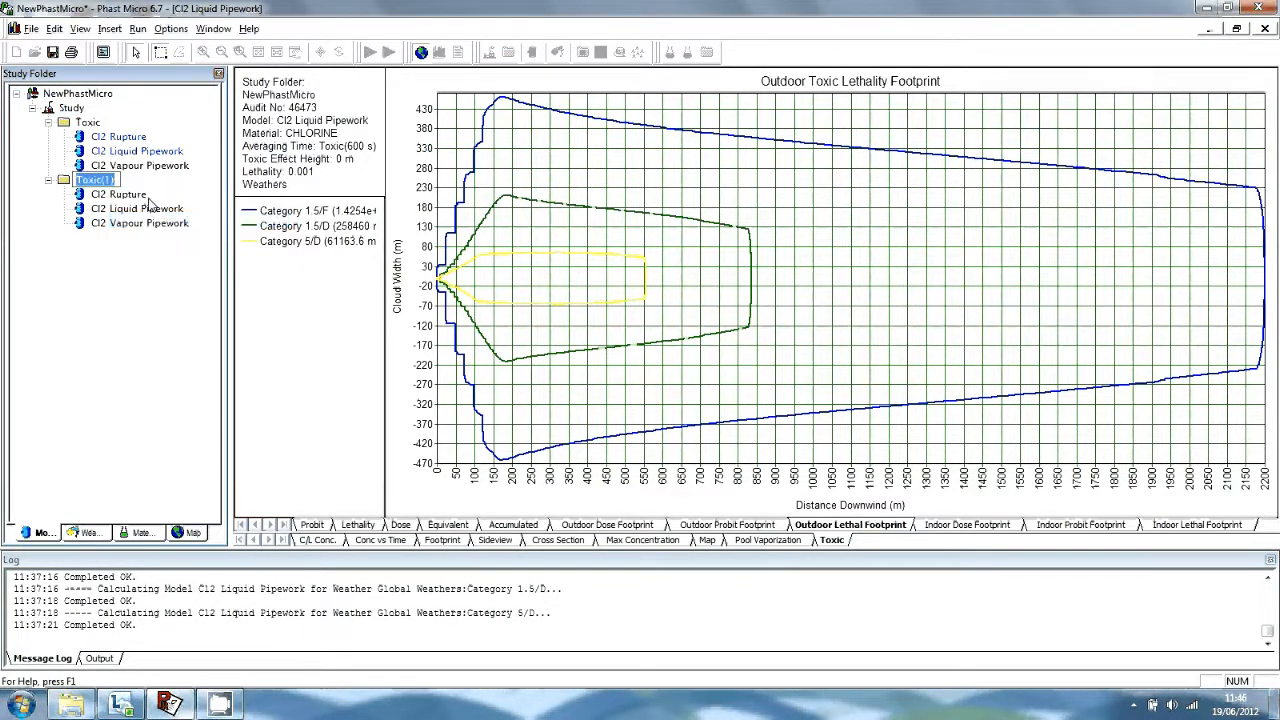
{"action": "type", "text": "Fla"}
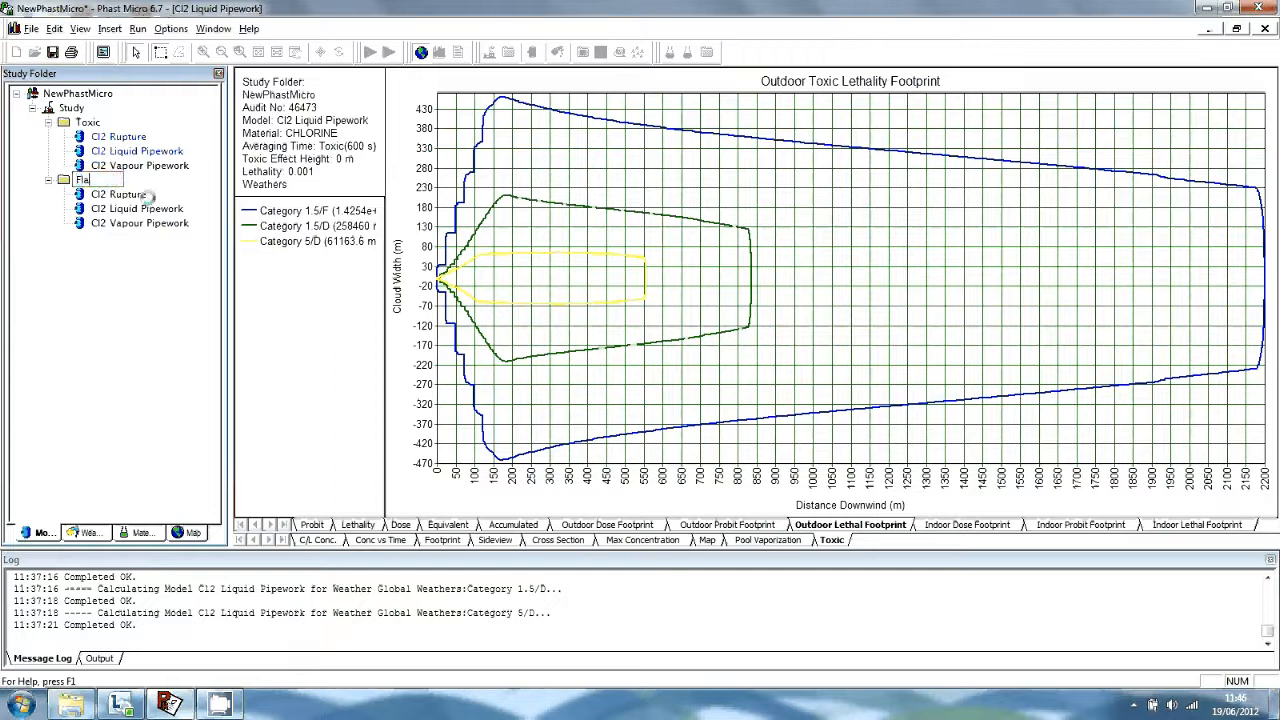
{"action": "type", "text": "mmable"}
Rename the Cl2 Rupture model in the Flammable folder as C3 Rupture.
{"action": "right_click", "coordinate": [100, 196]}
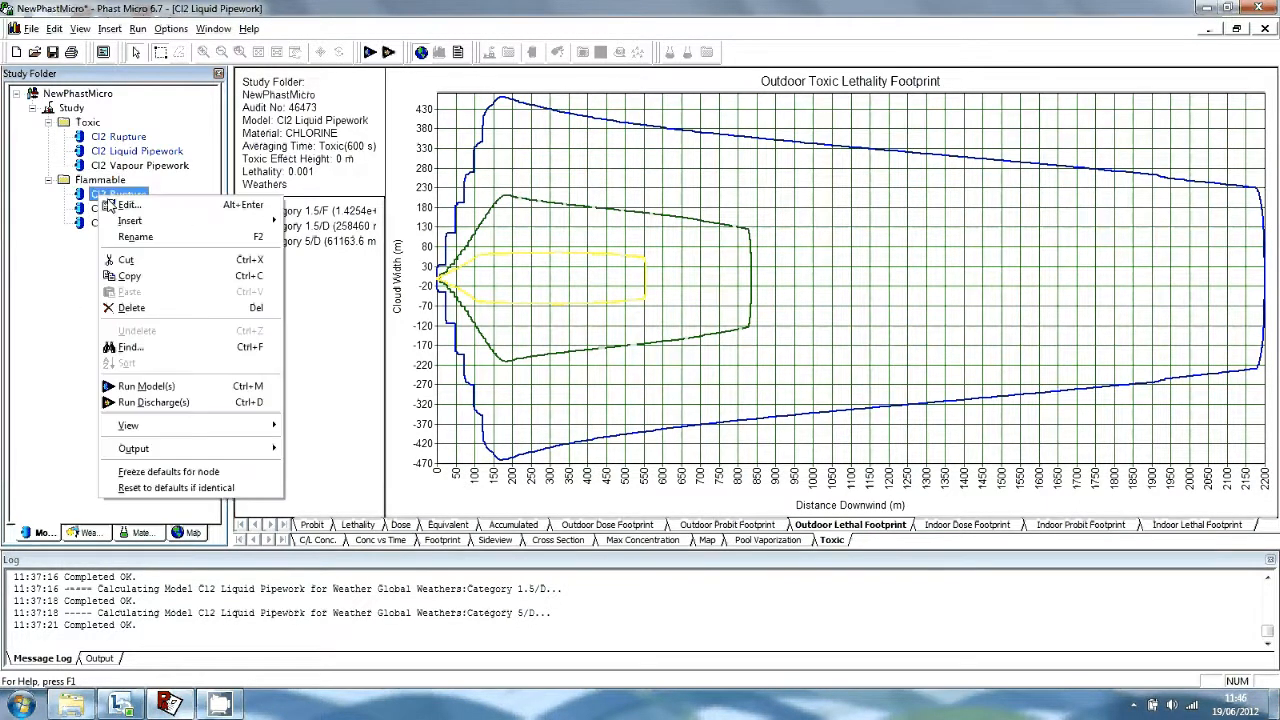
{"action": "left_click", "coordinate": [141, 240]}
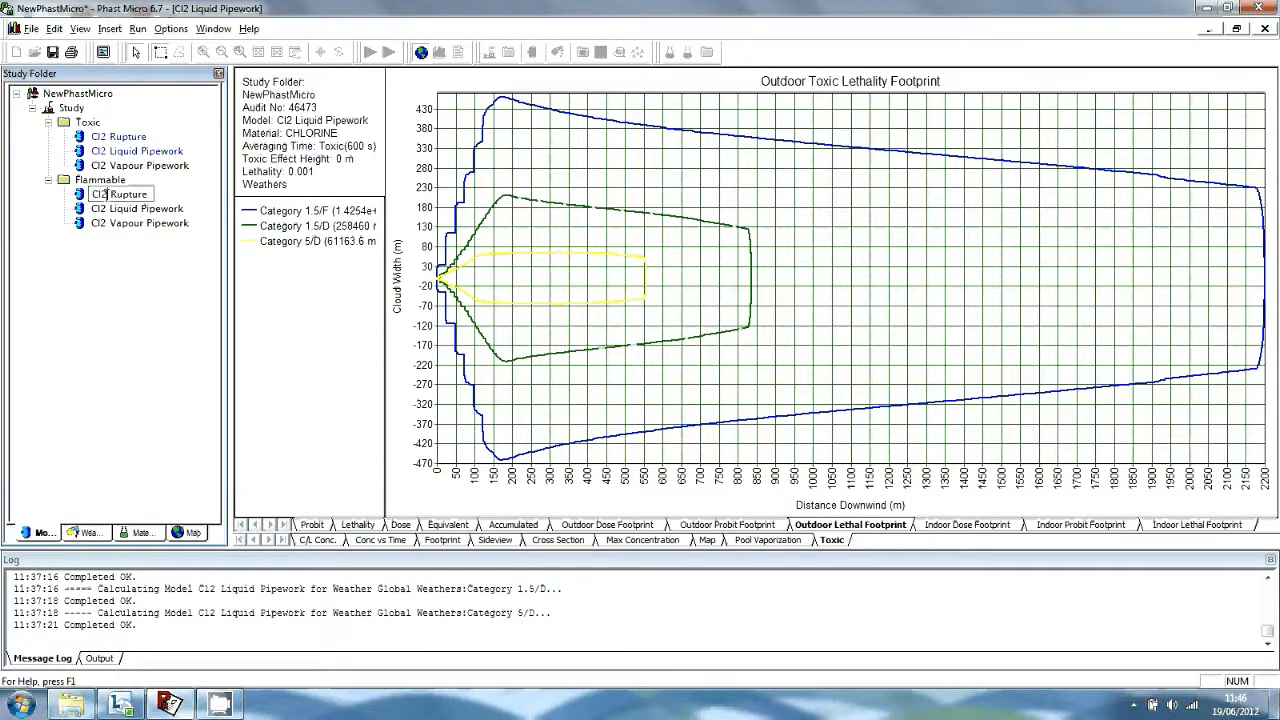
{"action": "key", "text": "BackSpace"}
{"action": "type", "text": "3"}
Rename the Cl2 Liquid Pipework model in the Flammable folder as C3 Liquid Pipework.
{"action": "left_click", "coordinate": [100, 208]}
{"action": "right_click", "coordinate": [100, 208]}
{"action": "left_click", "coordinate": [141, 245]}
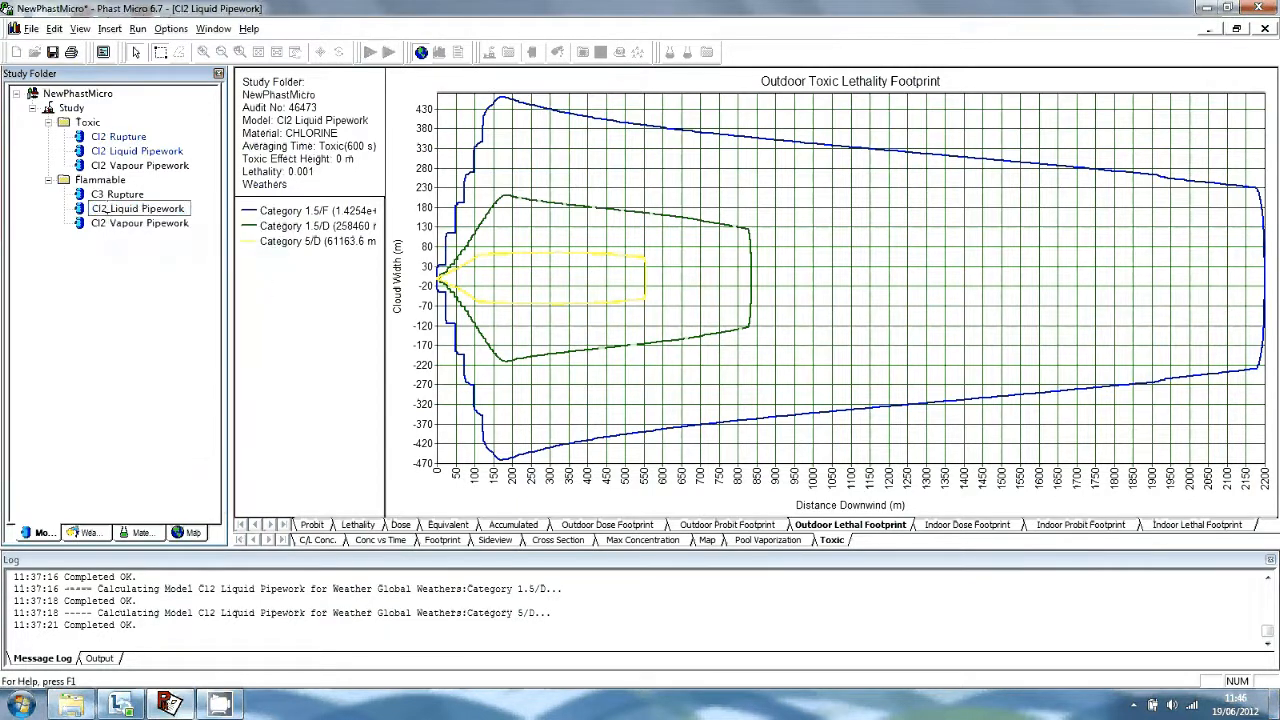
{"action": "key", "text": "BackSpace"}
{"action": "key", "text": "BackSpace"}
{"action": "type", "text": "3"}
Rename the Cl2 Vapour Pipework model in the Flammable folder as C3 Vapour Pipework.
{"action": "right_click", "coordinate": [134, 226]}
{"action": "left_click", "coordinate": [170, 268]}
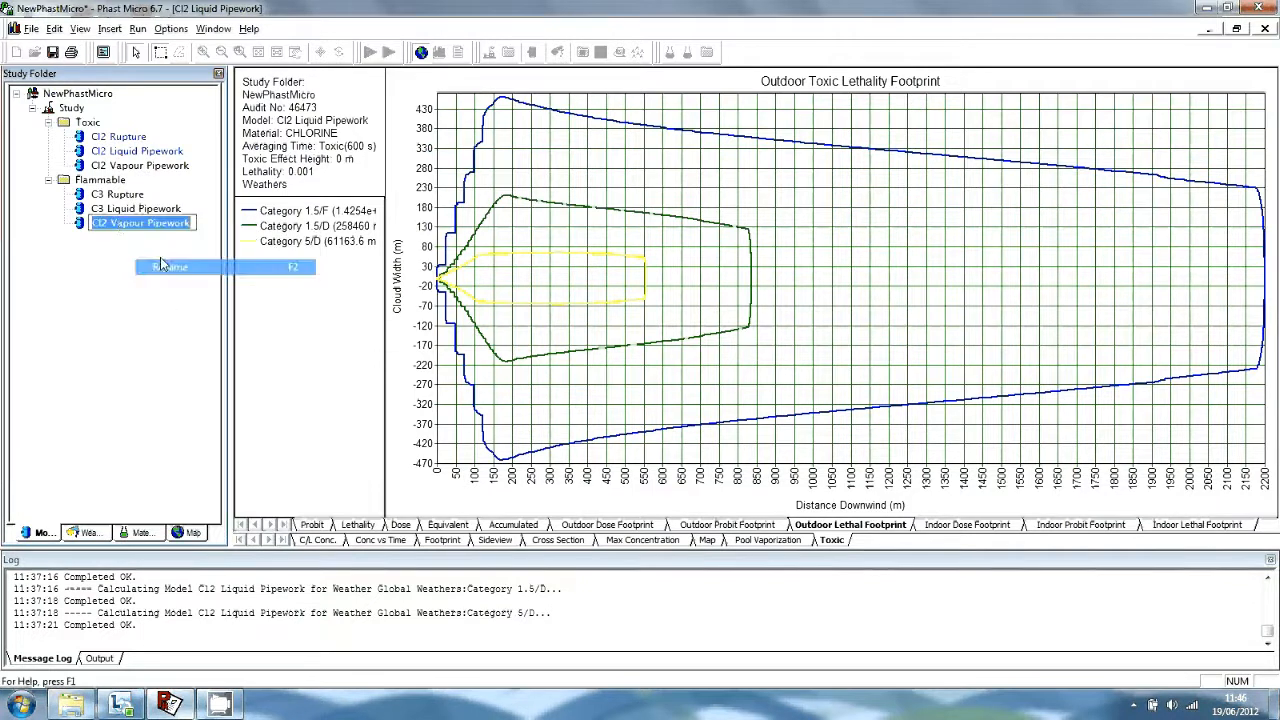
{"action": "left_click", "coordinate": [105, 222]}
{"action": "key", "text": "BackSpace"}
{"action": "key", "text": "BackSpace"}
{"action": "type", "text": "3"}
{"action": "left_click", "coordinate": [117, 313]}
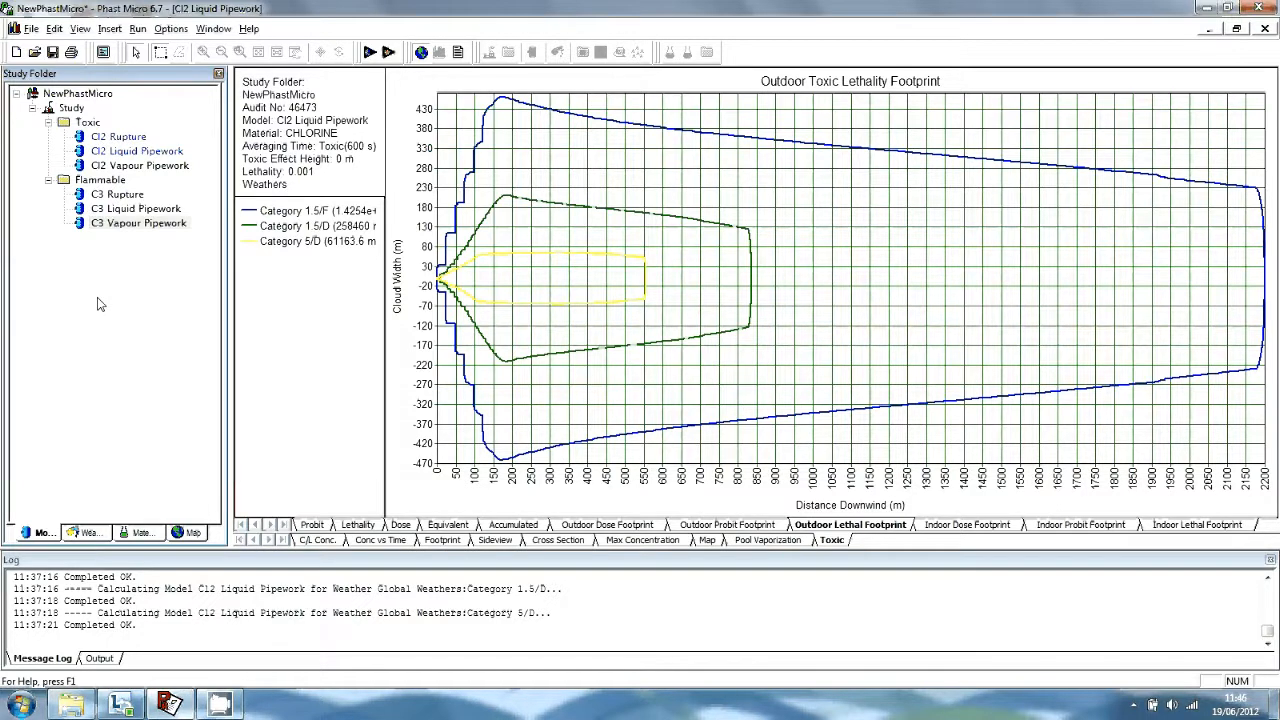
Open the C3 Rupture model's data and change its discharge material to PROPANE.
{"action": "double_click", "coordinate": [126, 195]}
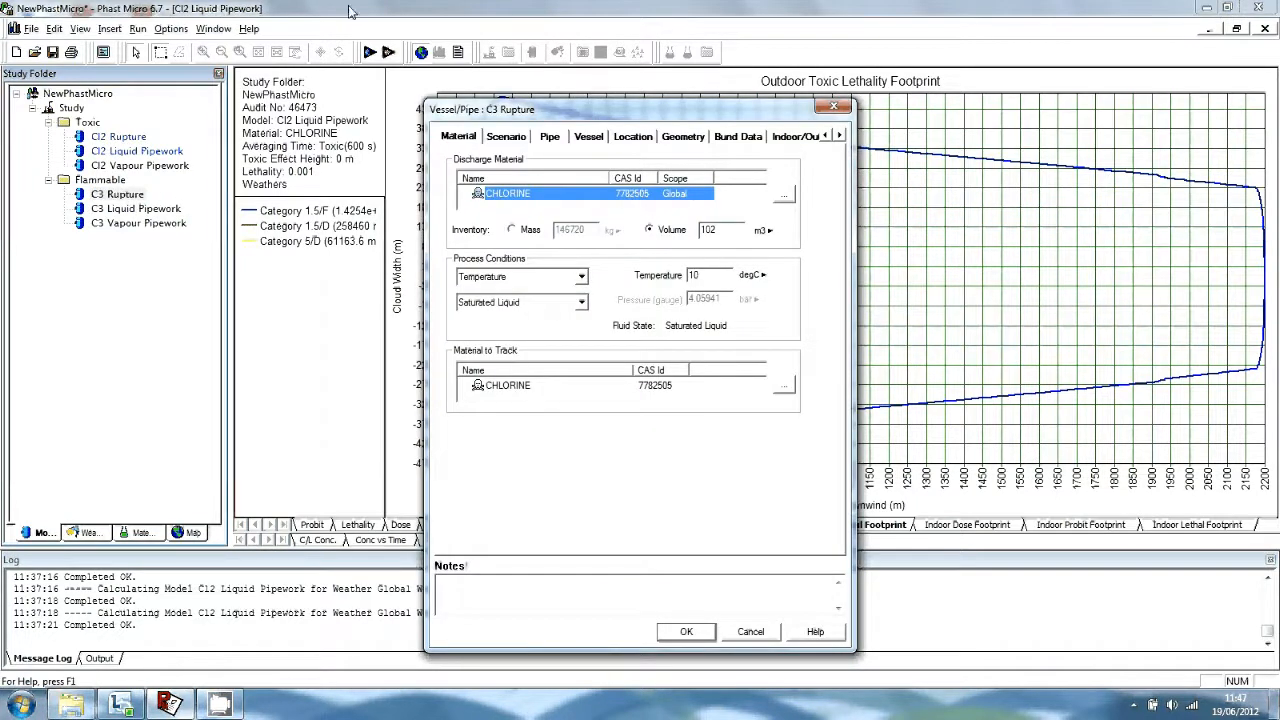
{"action": "left_click", "coordinate": [786, 199]}
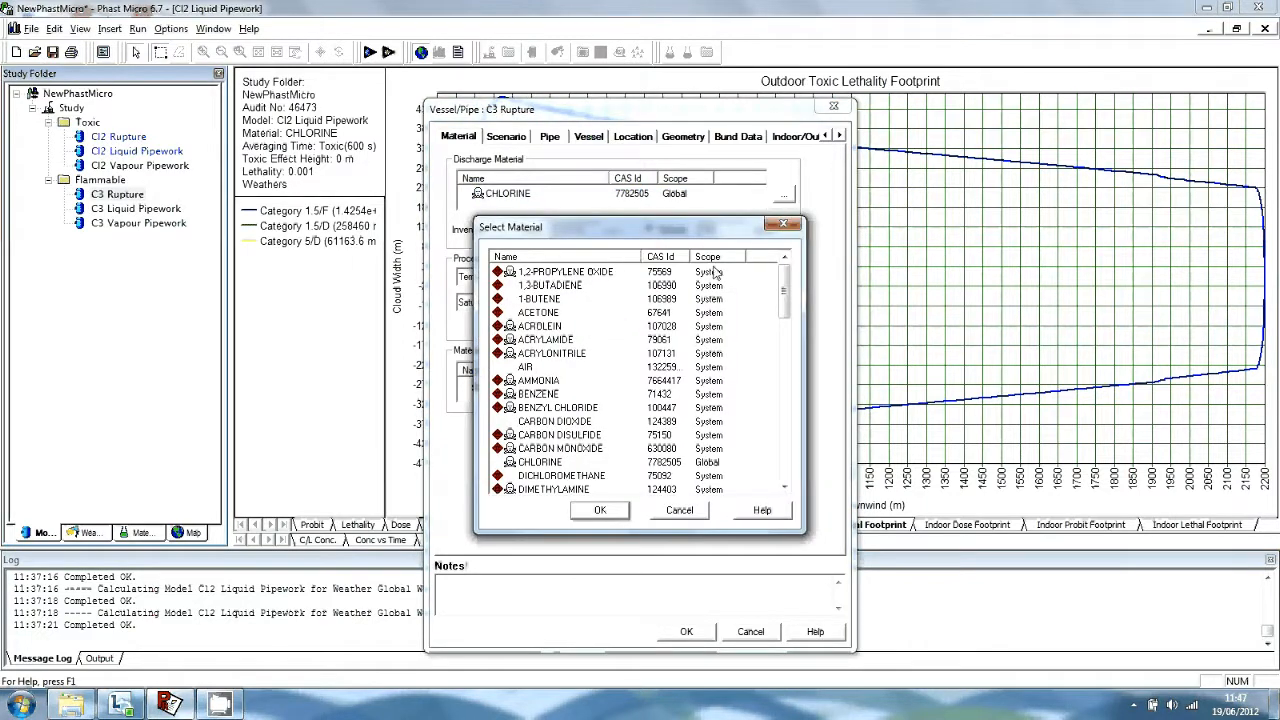
{"action": "left_click", "coordinate": [620, 449]}
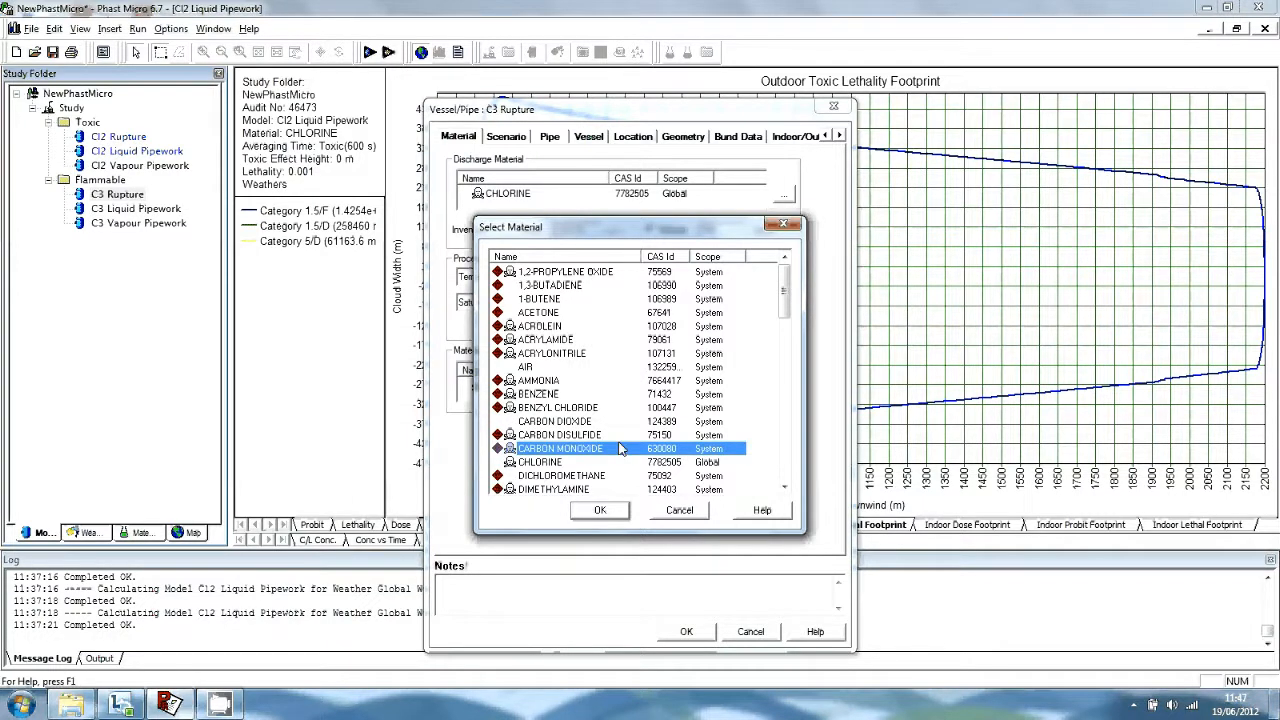
{"action": "key", "text": "p"}
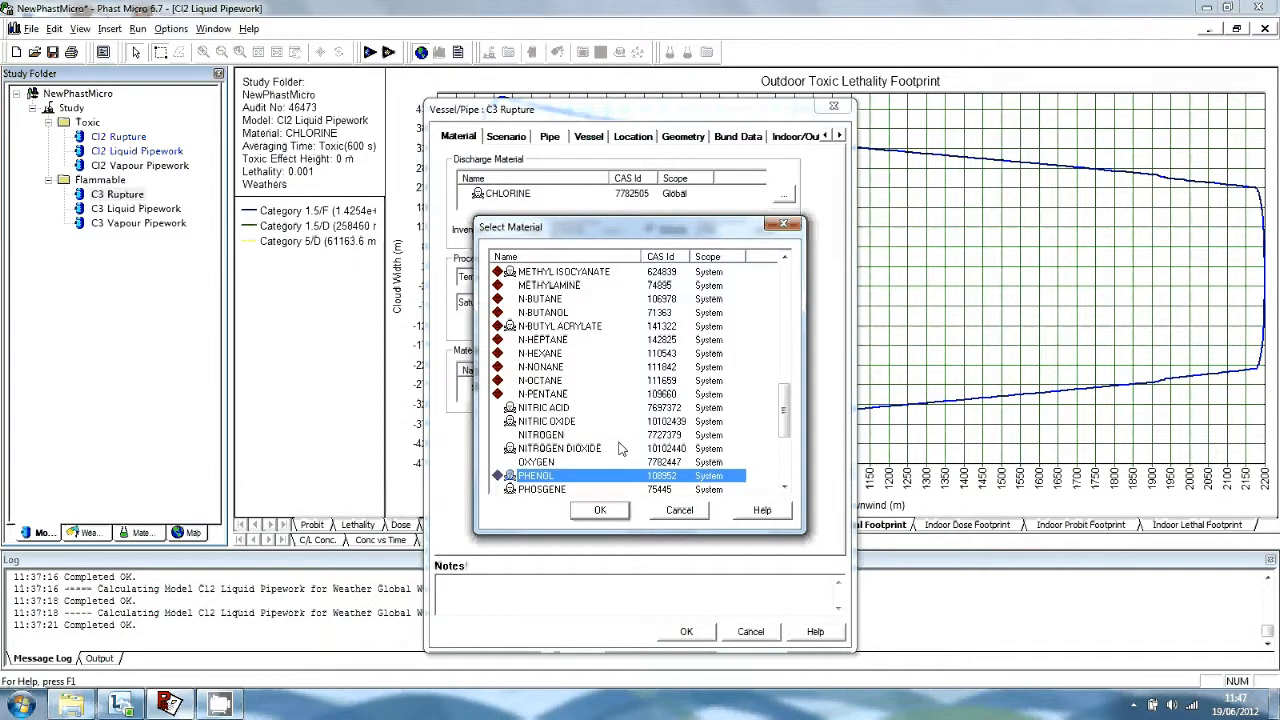
{"action": "left_click", "coordinate": [785, 487]}
{"action": "left_click", "coordinate": [785, 487]}
{"action": "left_click", "coordinate": [785, 487]}
{"action": "left_click", "coordinate": [558, 462]}
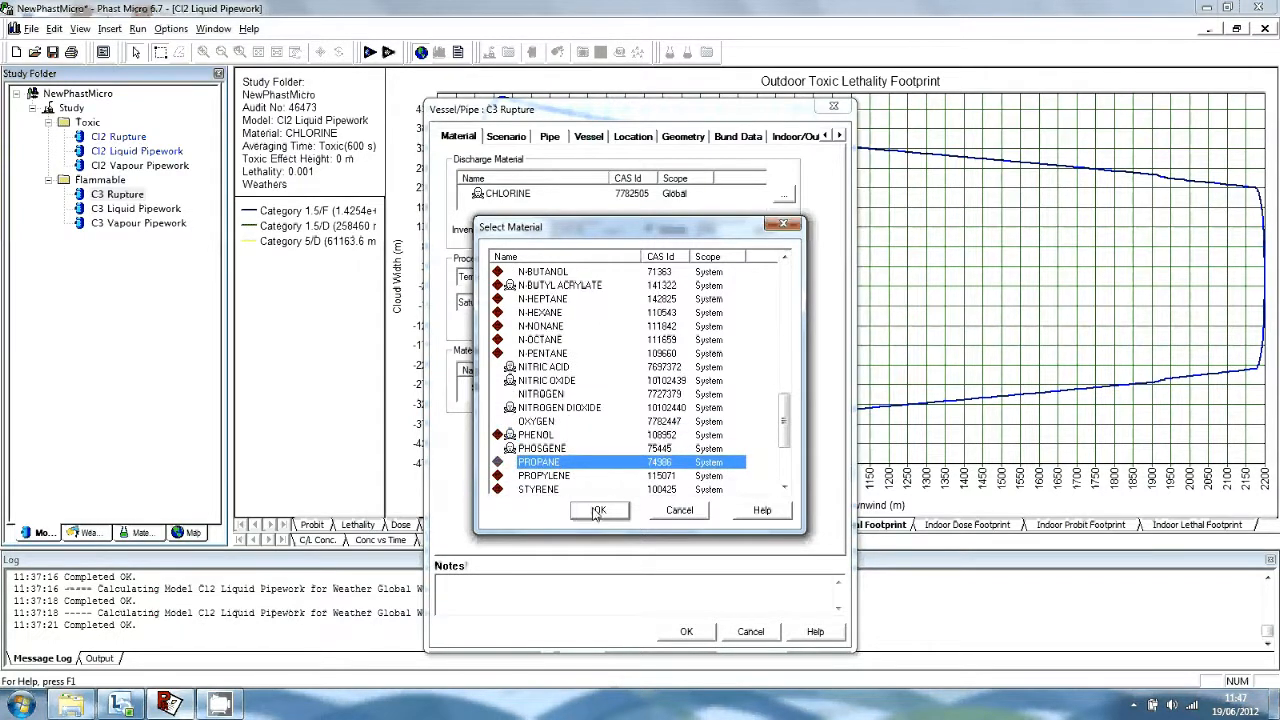
{"action": "left_click", "coordinate": [598, 511]}
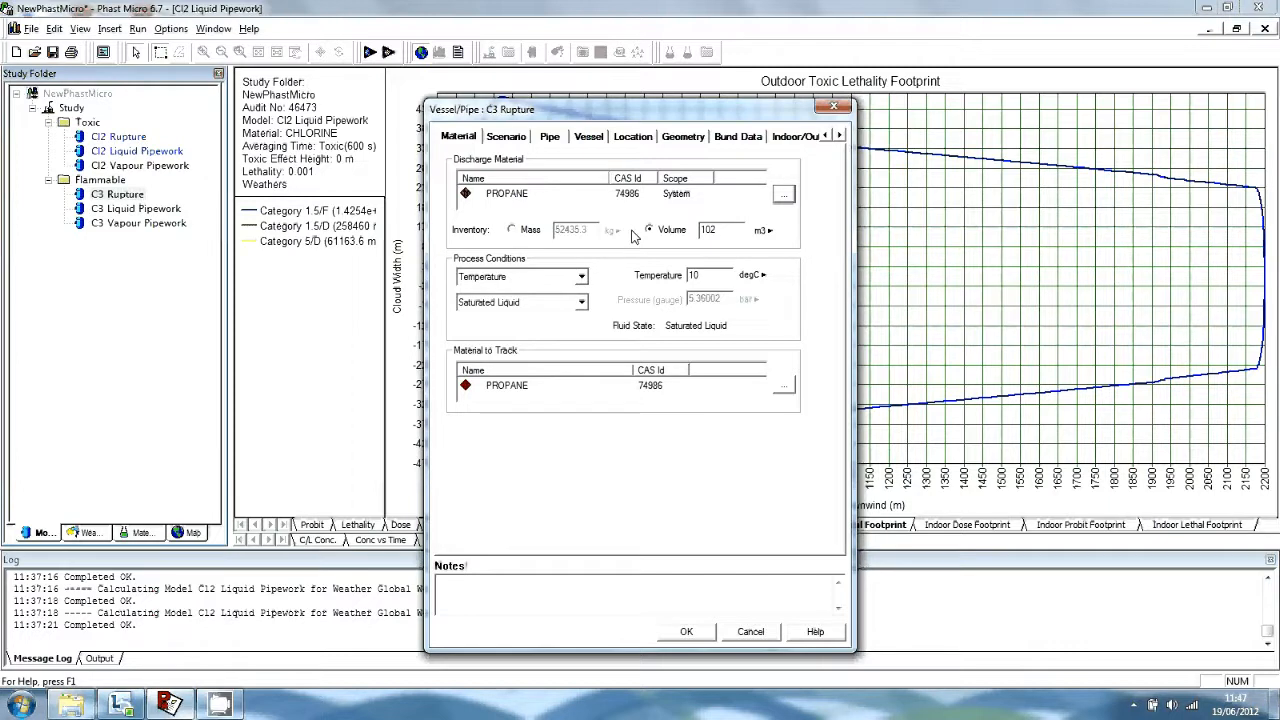
Set the C3 Rupture model's averaging time for the concentration of interest to Flammable.
{"action": "left_click", "coordinate": [634, 138]}
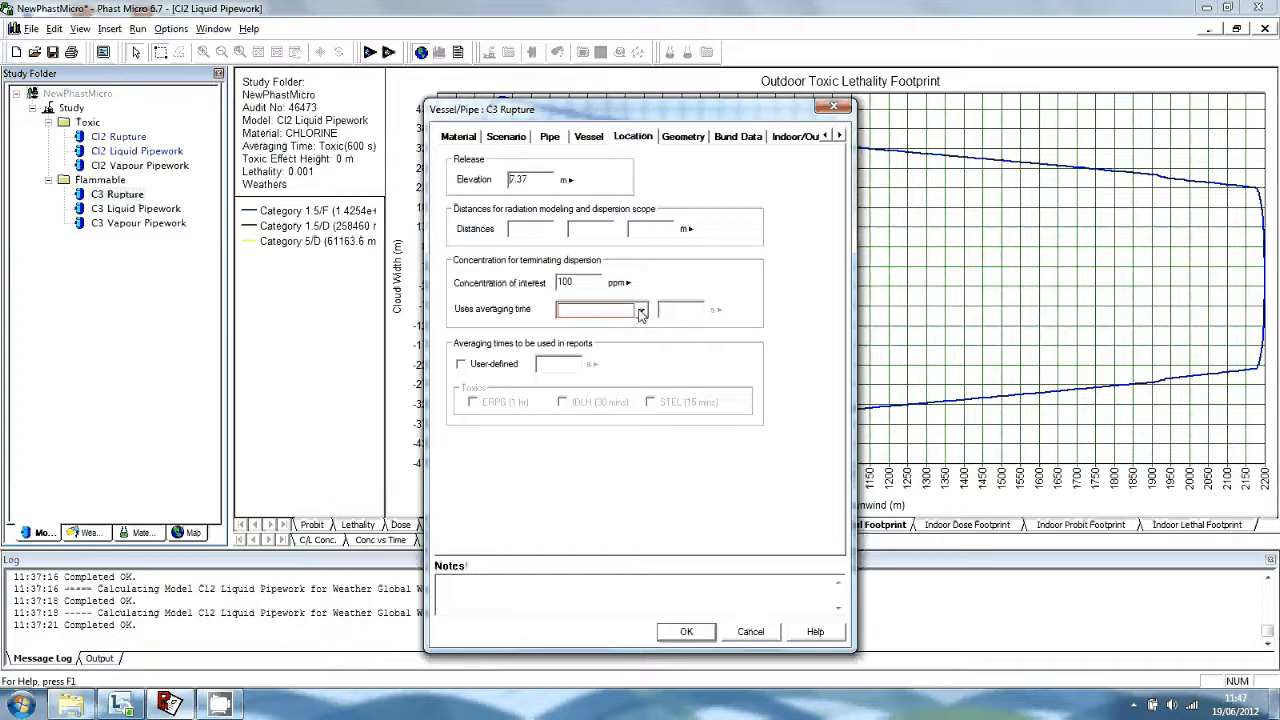
{"action": "left_click", "coordinate": [641, 311]}
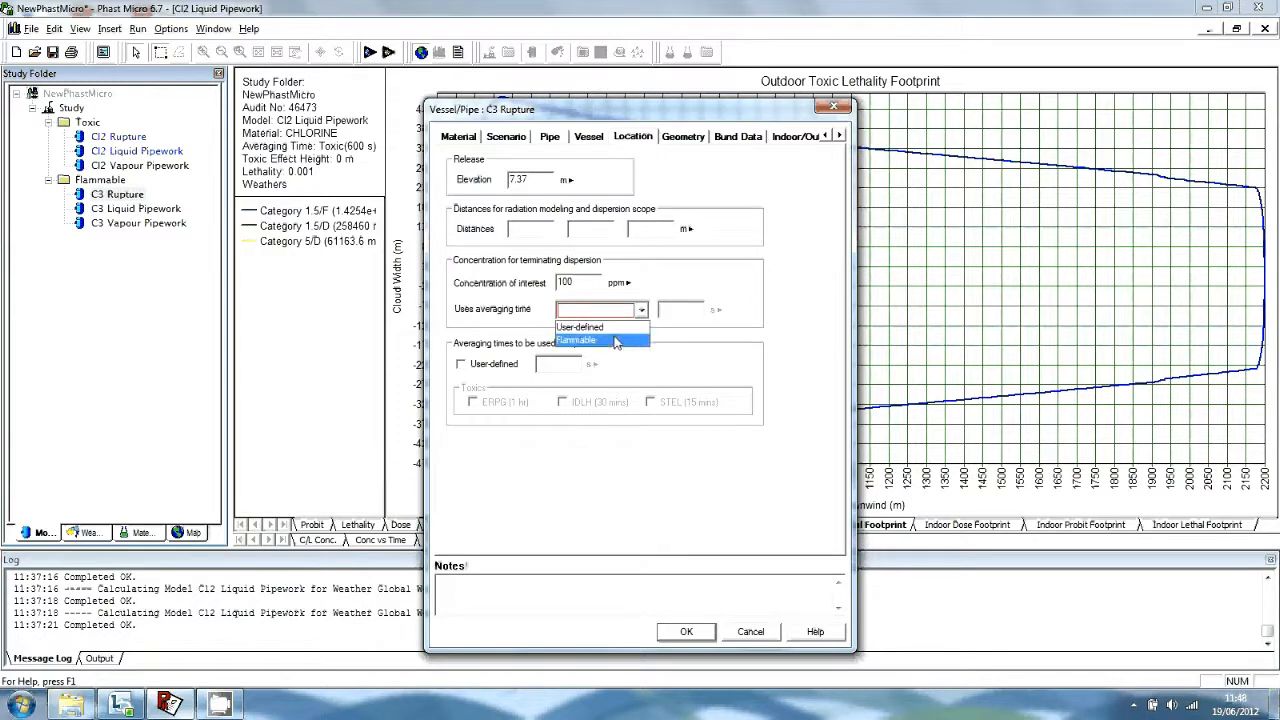
{"action": "left_click", "coordinate": [616, 341]}
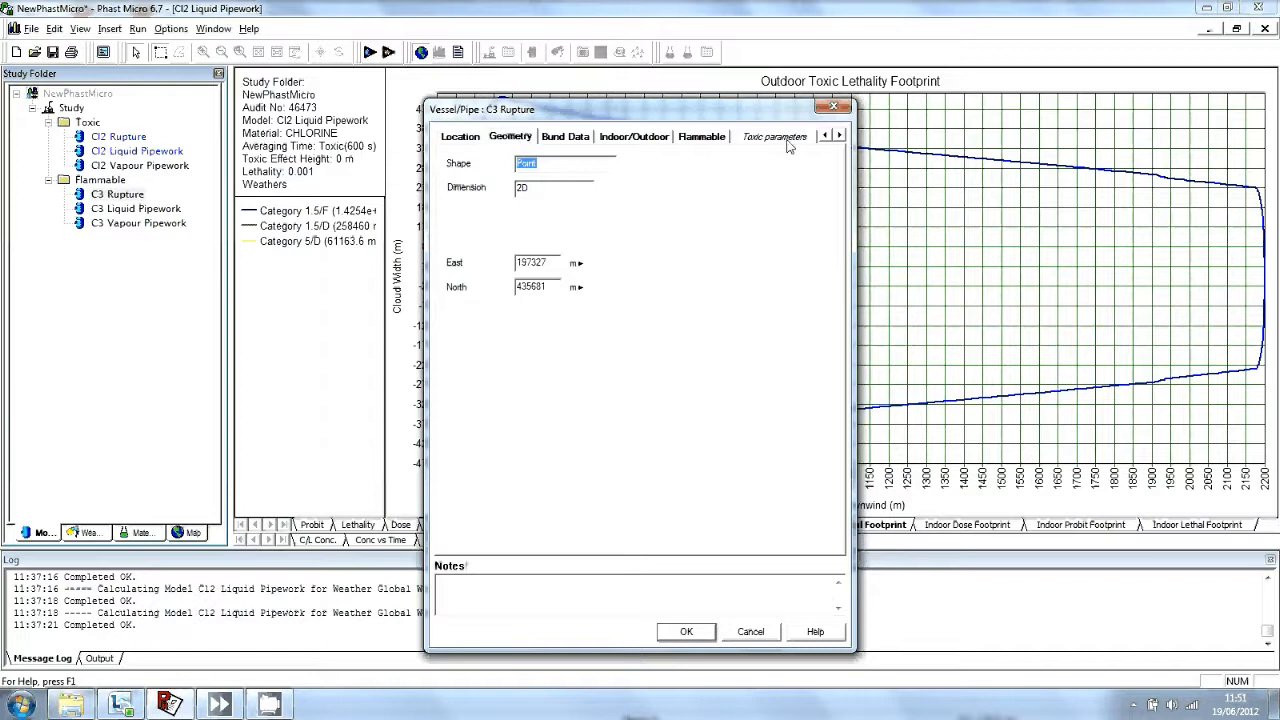
In the C3 Rupture model's jet fire settings, set Calculate Dose, Calculate Probit and Calculate Lethality to Unselected.
{"action": "left_click", "coordinate": [839, 137]}
{"action": "left_click", "coordinate": [839, 137]}
{"action": "left_click", "coordinate": [839, 137]}
{"action": "left_click", "coordinate": [839, 137]}
{"action": "left_click", "coordinate": [839, 137]}
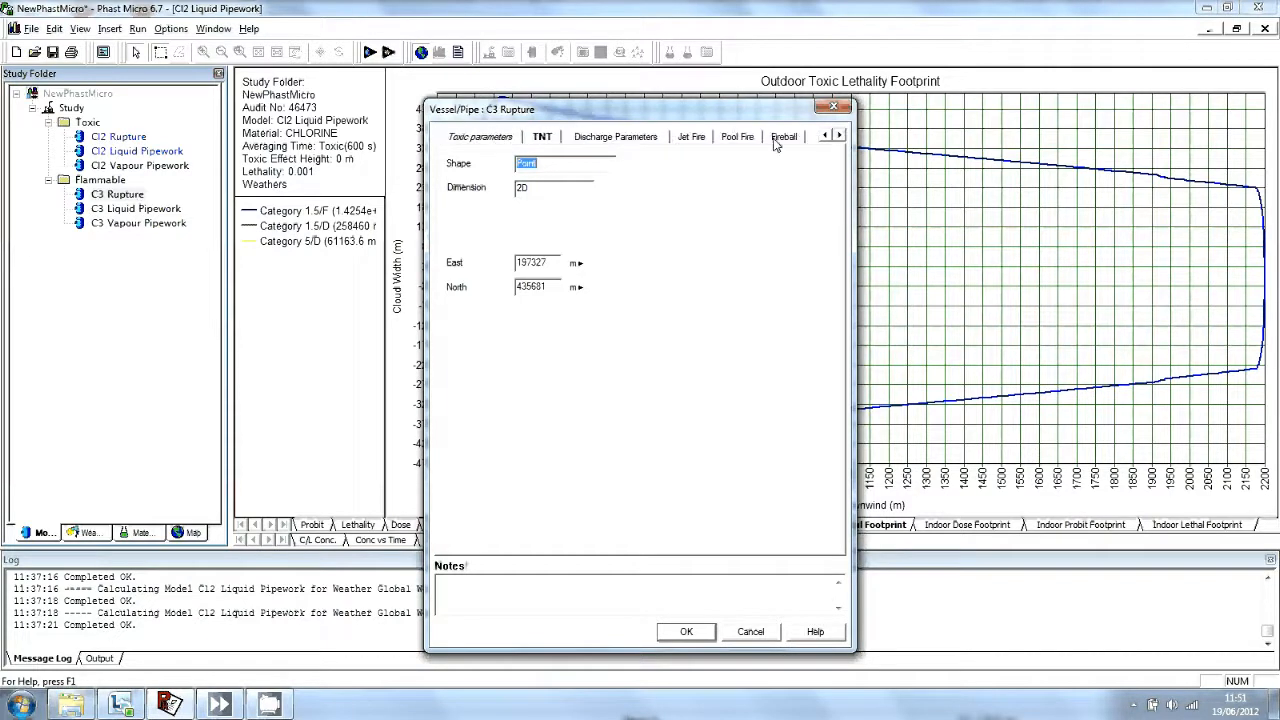
{"action": "left_click", "coordinate": [692, 140]}
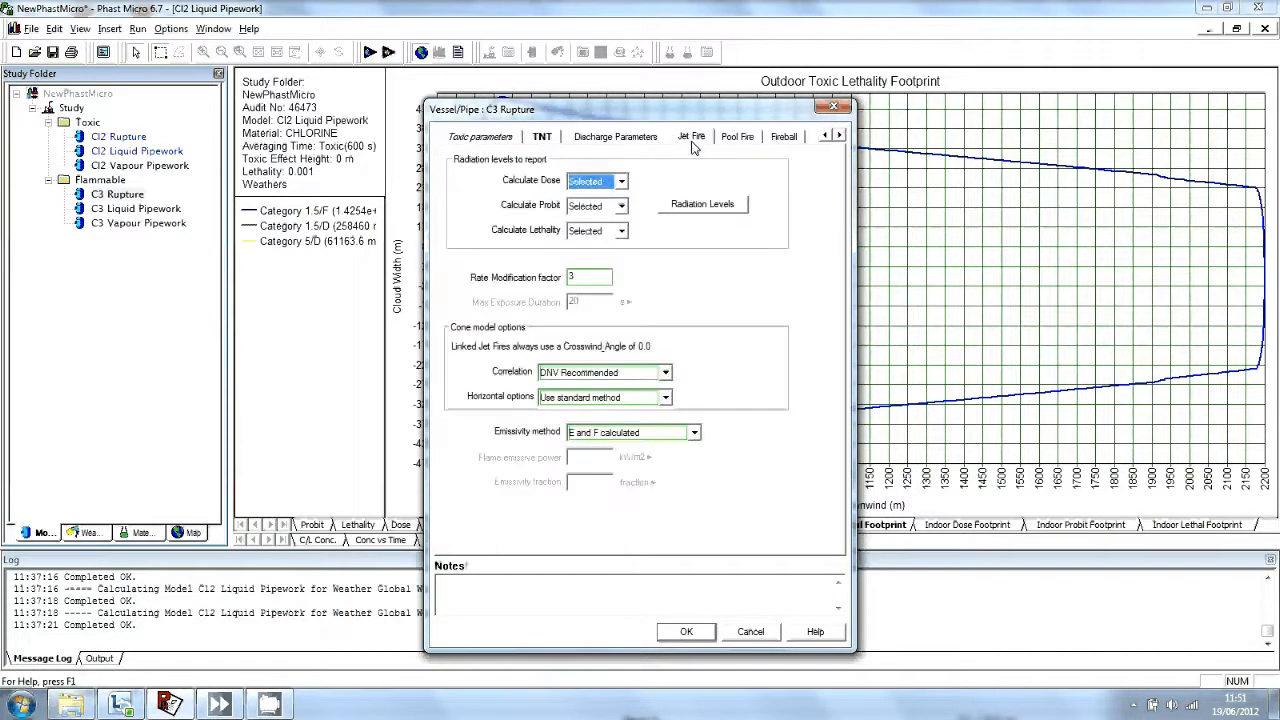
{"action": "left_click", "coordinate": [621, 181]}
{"action": "left_click", "coordinate": [610, 199]}
{"action": "left_click", "coordinate": [621, 205]}
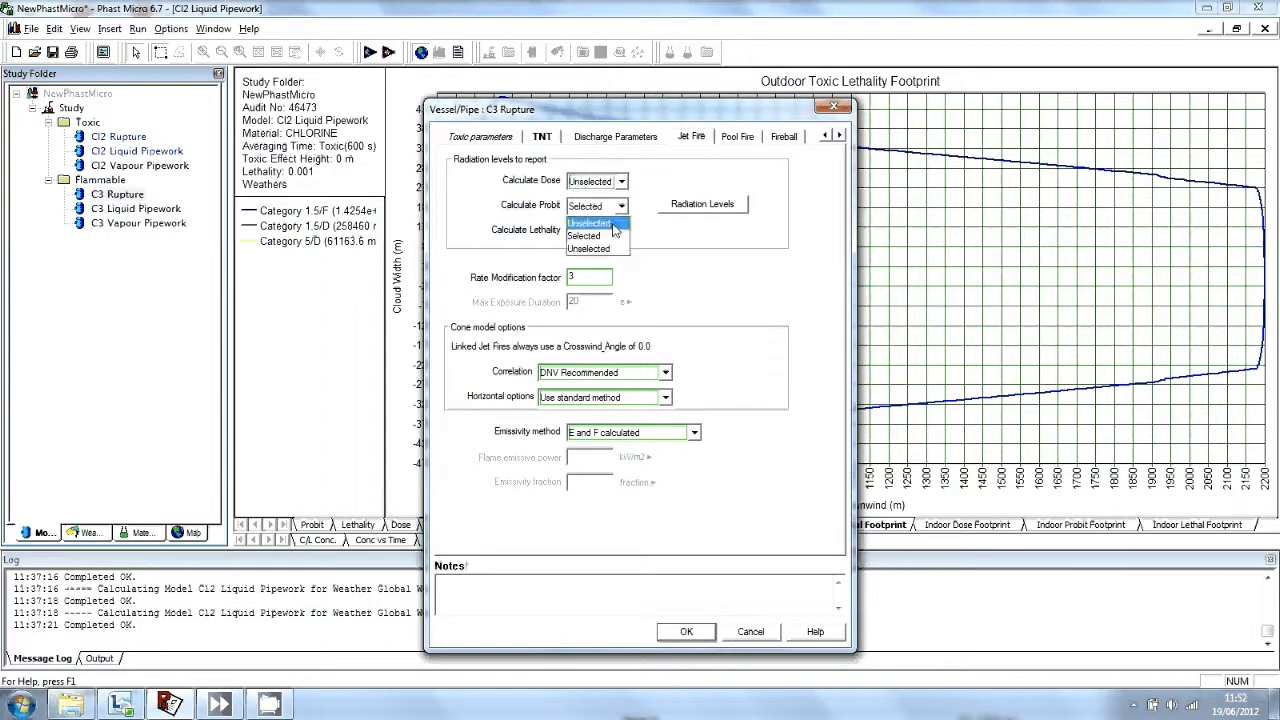
{"action": "left_click", "coordinate": [612, 245]}
{"action": "left_click", "coordinate": [621, 231]}
{"action": "left_click", "coordinate": [610, 252]}
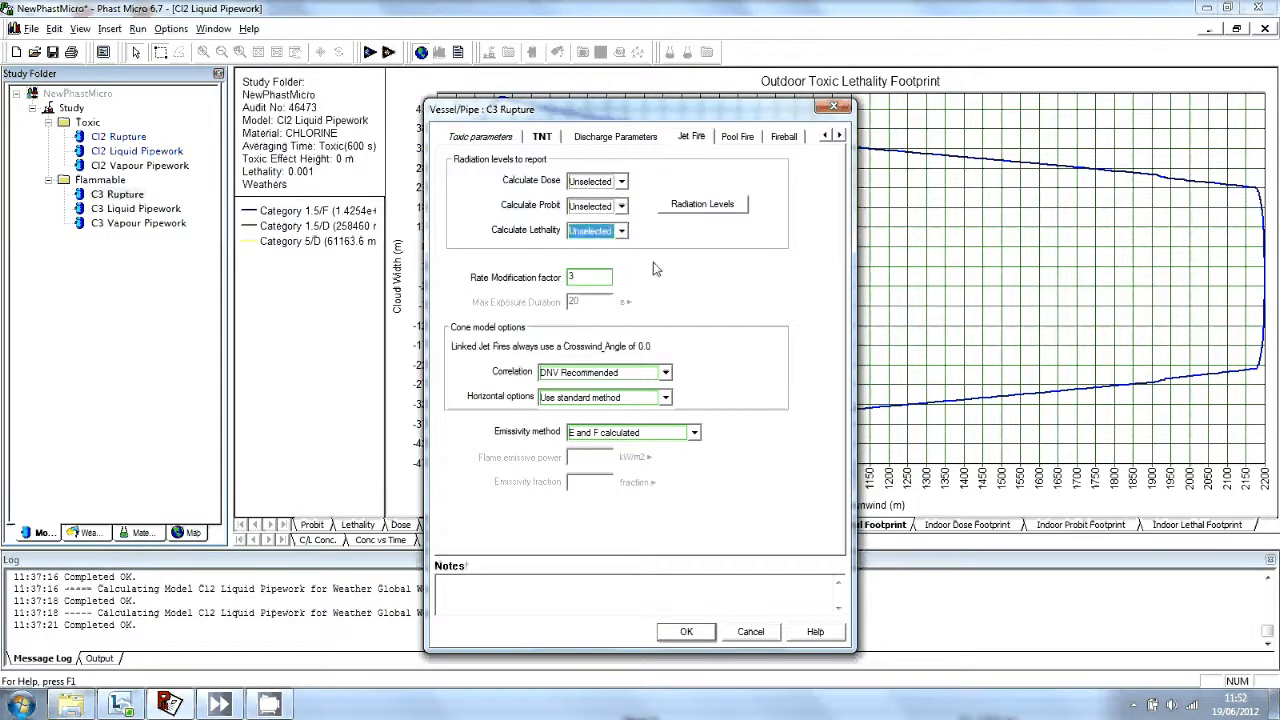
Set Calculate Dose, Calculate Probit and Calculate Lethality to Selected in the C3 Rupture model's jet fire settings.
{"action": "left_click", "coordinate": [605, 183]}
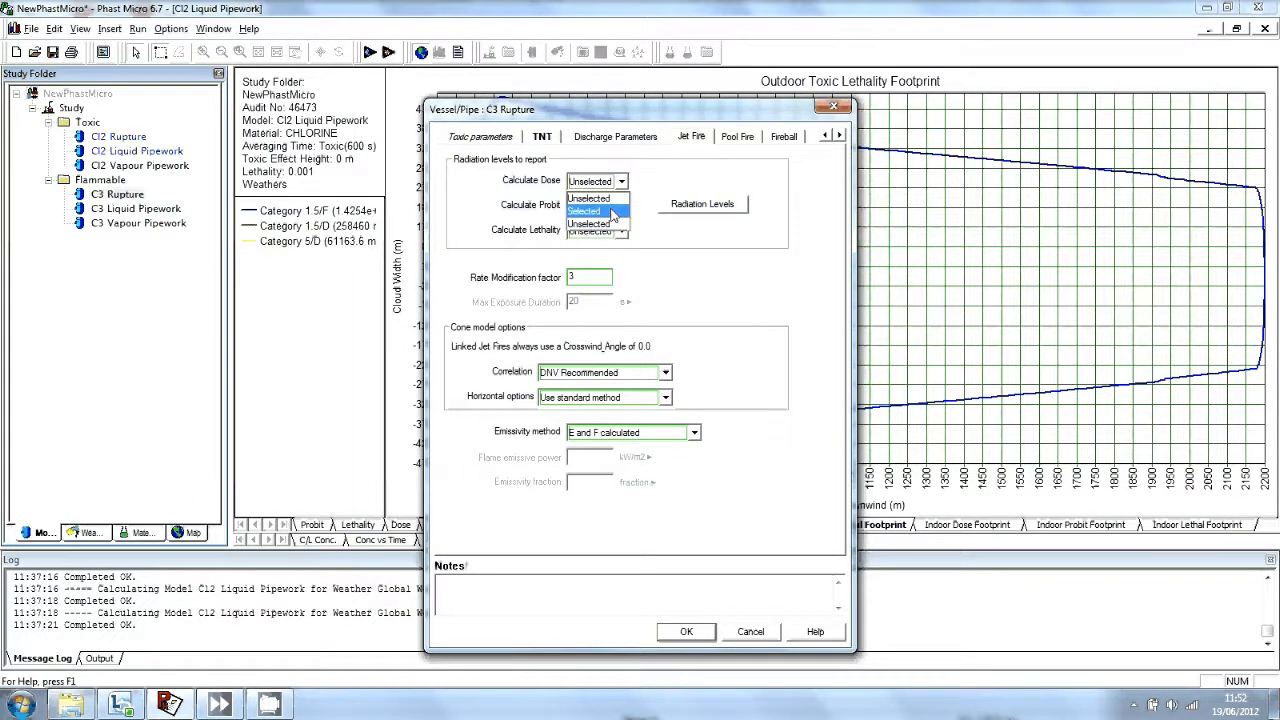
{"action": "left_click", "coordinate": [613, 212]}
{"action": "left_click", "coordinate": [613, 206]}
{"action": "left_click", "coordinate": [612, 237]}
{"action": "left_click", "coordinate": [620, 231]}
{"action": "left_click", "coordinate": [610, 259]}
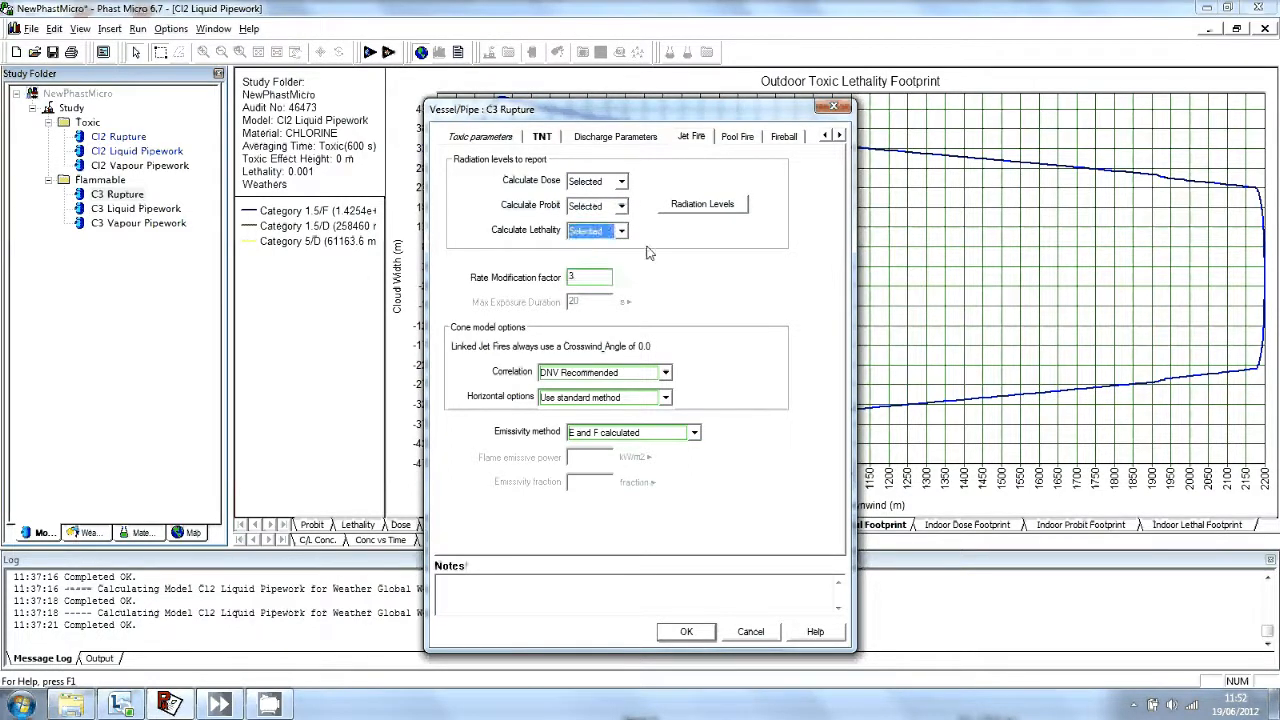
Edit the third lethality level in the C3 Rupture model's jet fire radiation levels and accept the table.
{"action": "left_click", "coordinate": [711, 208]}
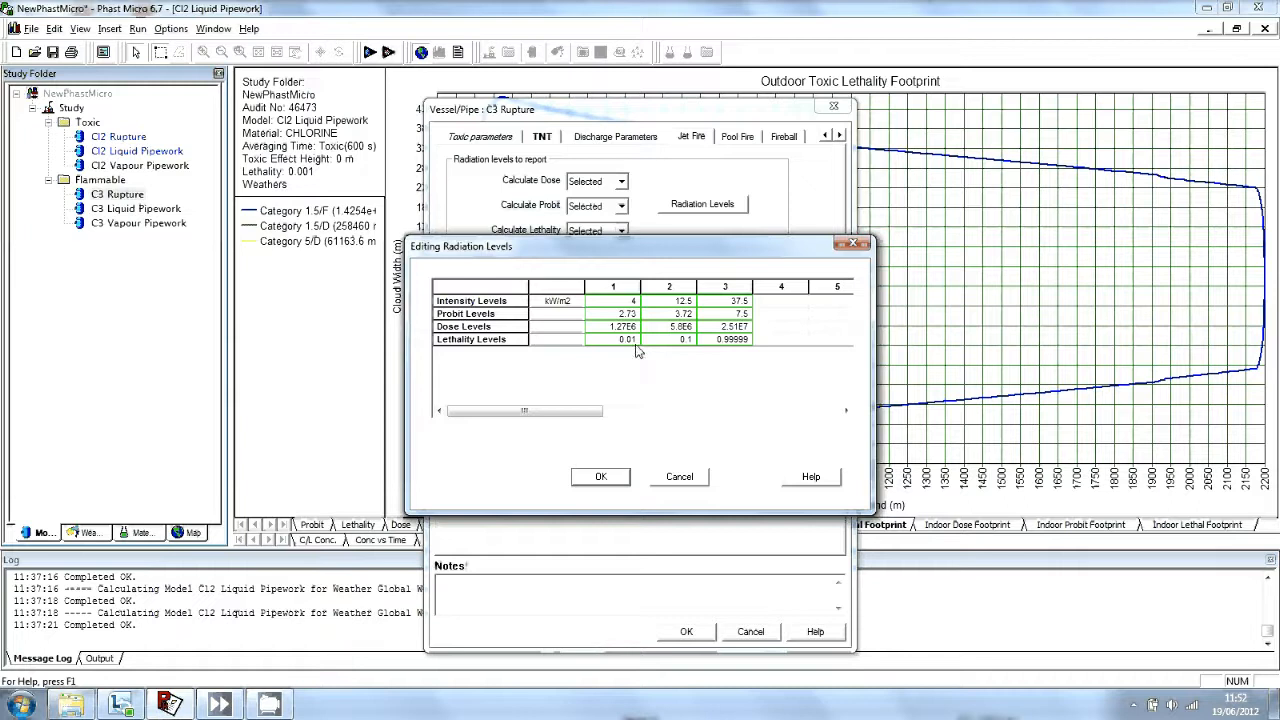
{"action": "left_click", "coordinate": [733, 342]}
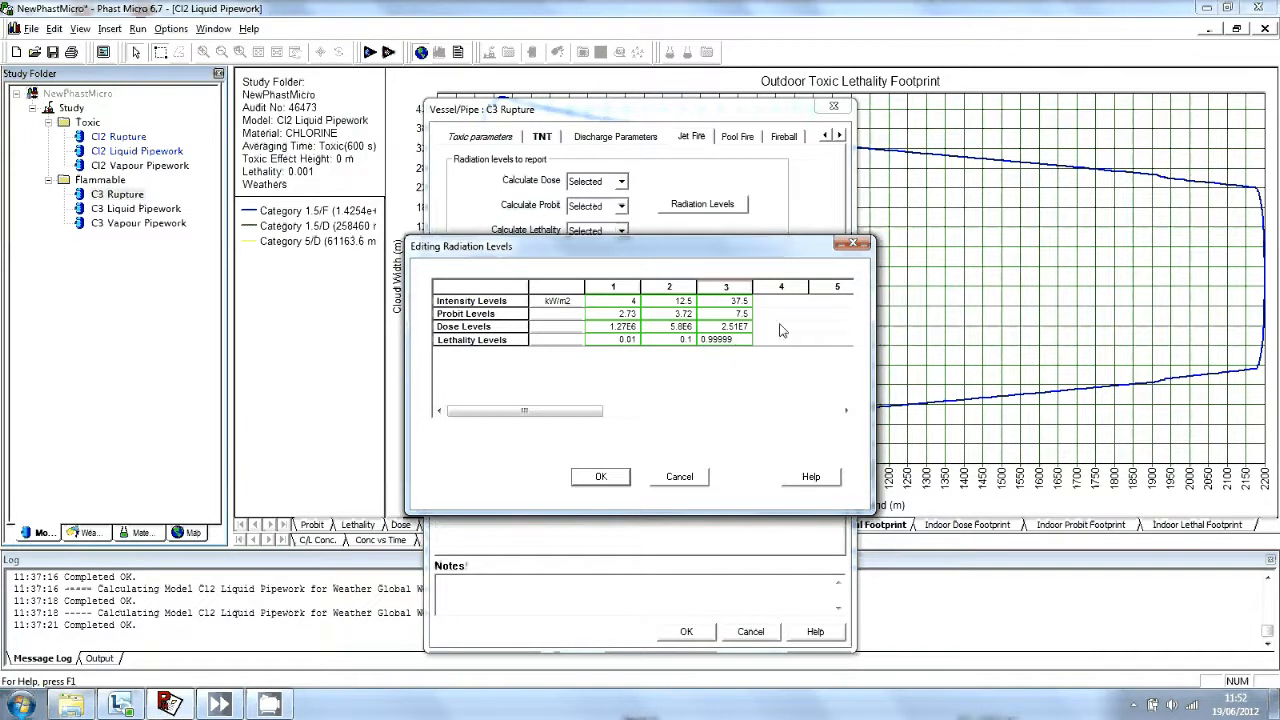
{"action": "key", "text": "BackSpace"}
{"action": "key", "text": "BackSpace"}
{"action": "key", "text": "BackSpace"}
{"action": "key", "text": "BackSpace"}
{"action": "key", "text": "BackSpace"}
{"action": "key", "text": "BackSpace"}
{"action": "type", "text": "2"}
{"action": "left_click", "coordinate": [601, 479]}
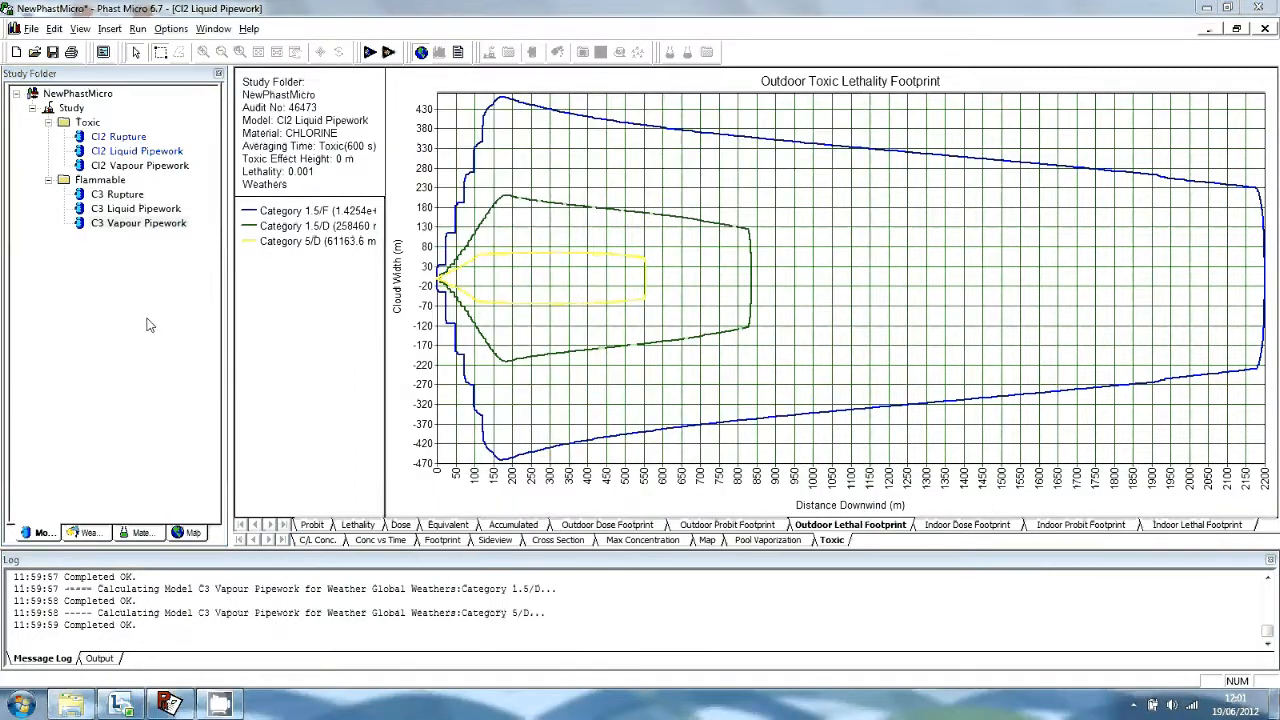
Run the models in the Flammable folder and plot their result graphs for the Category 1.5/F weather.
{"action": "left_click", "coordinate": [101, 181]}
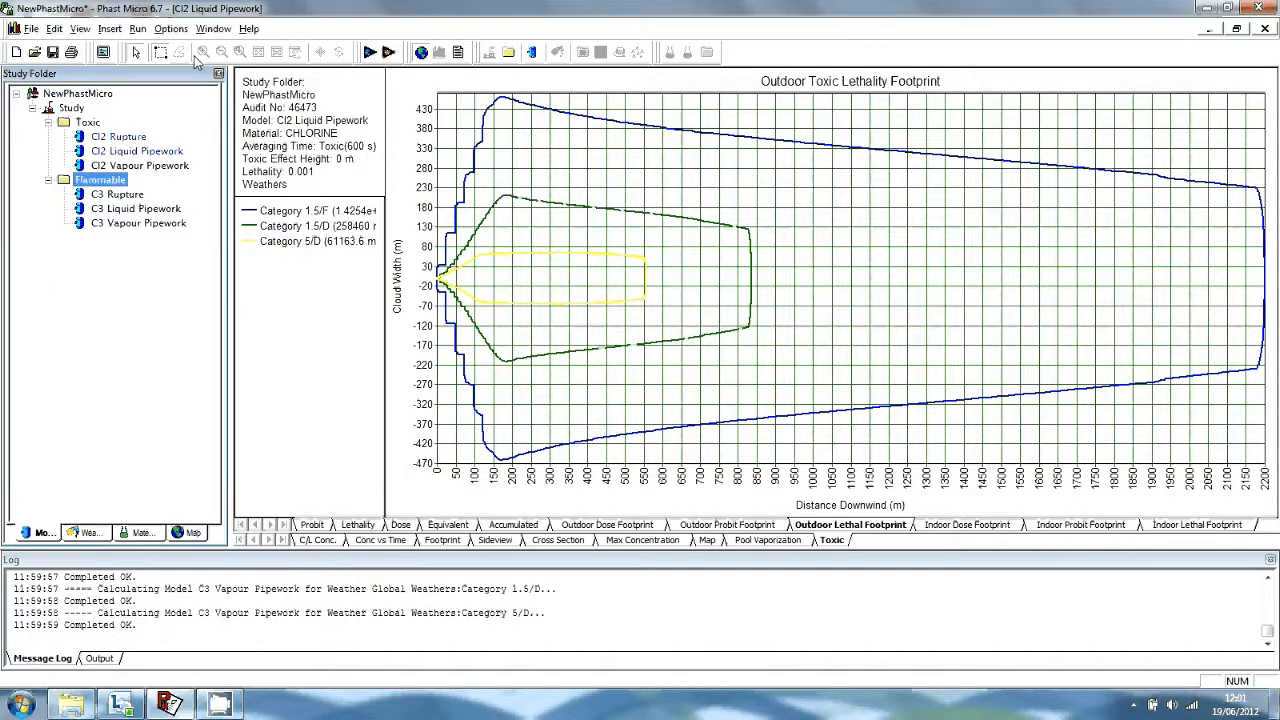
{"action": "left_click", "coordinate": [378, 62]}
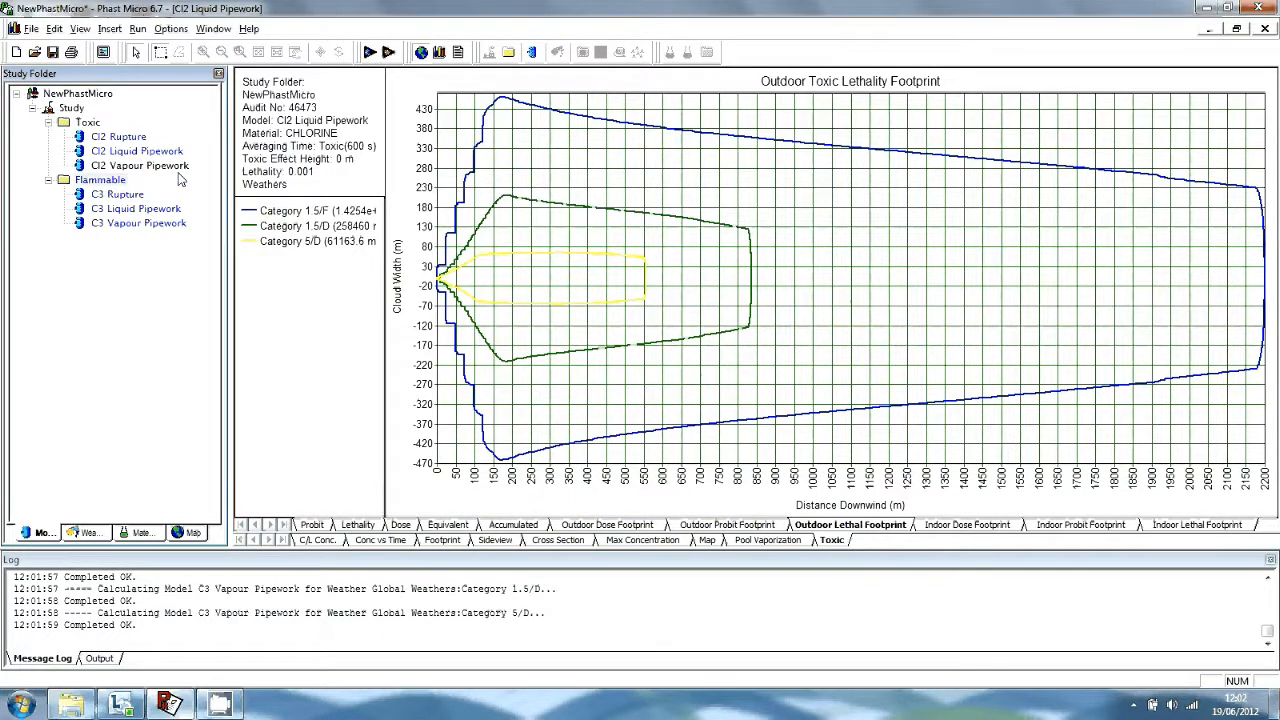
{"action": "left_click", "coordinate": [104, 184]}
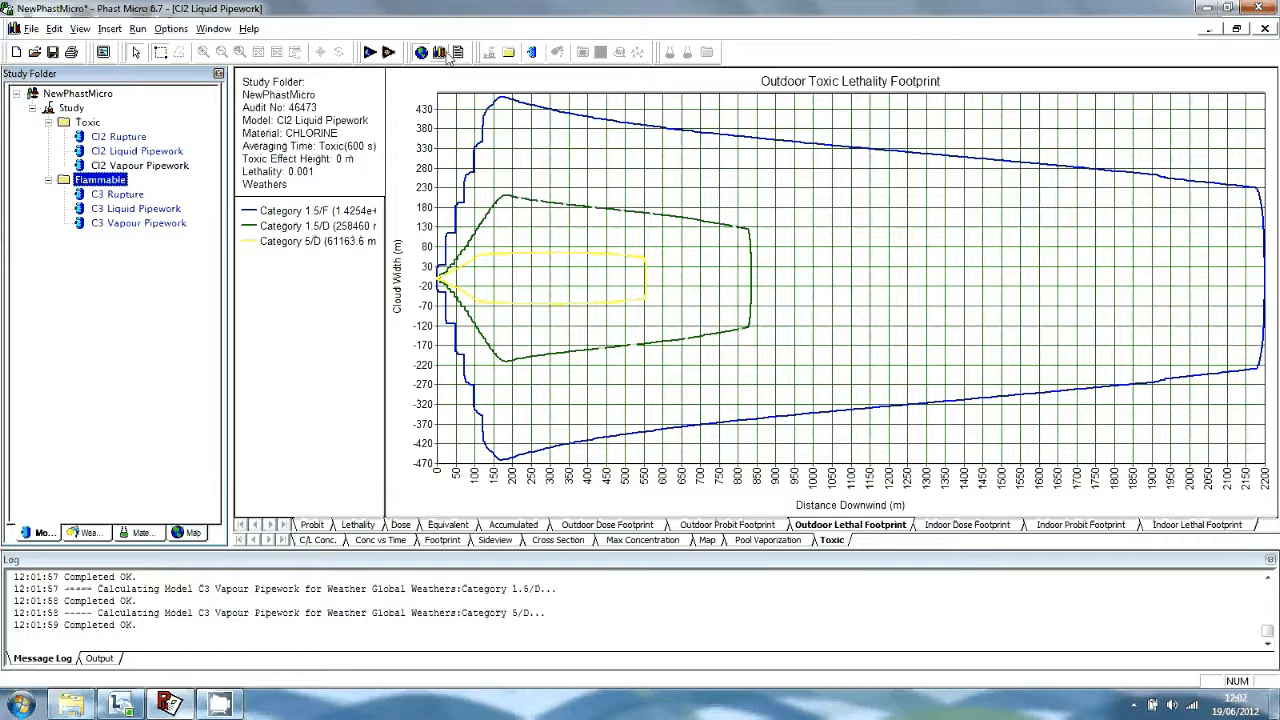
{"action": "left_click", "coordinate": [80, 28]}
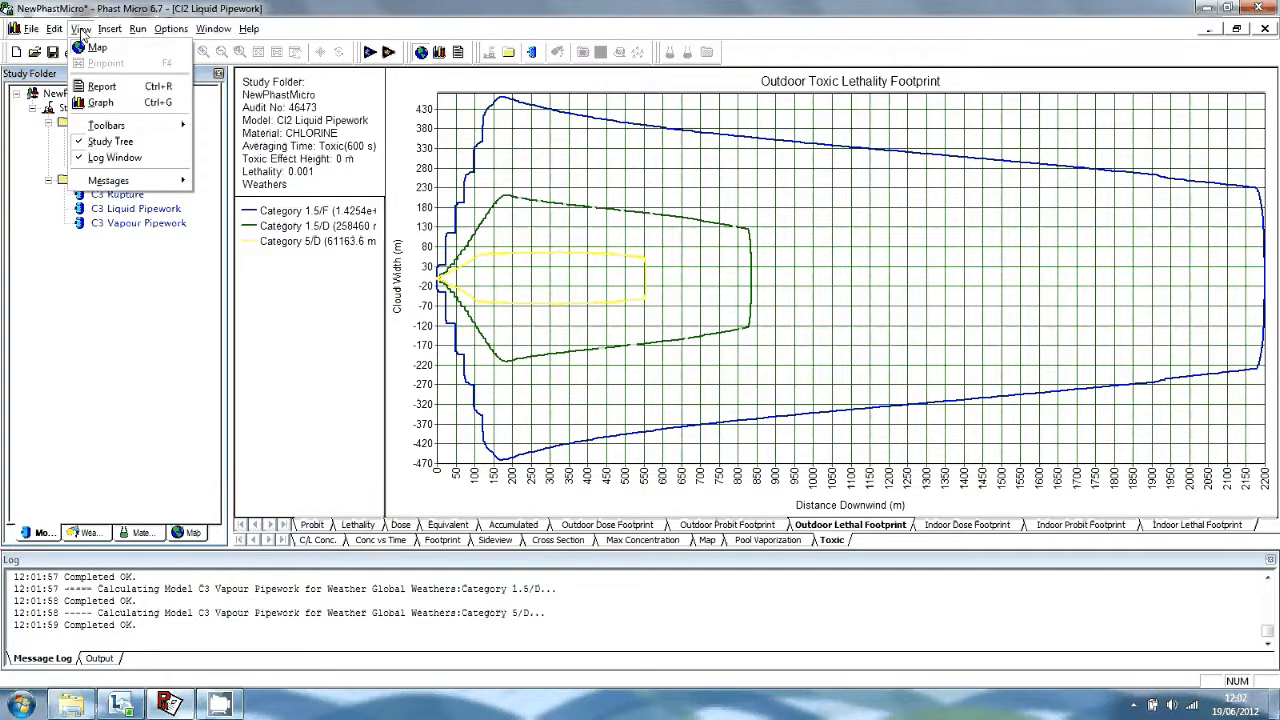
{"action": "left_click", "coordinate": [127, 104]}
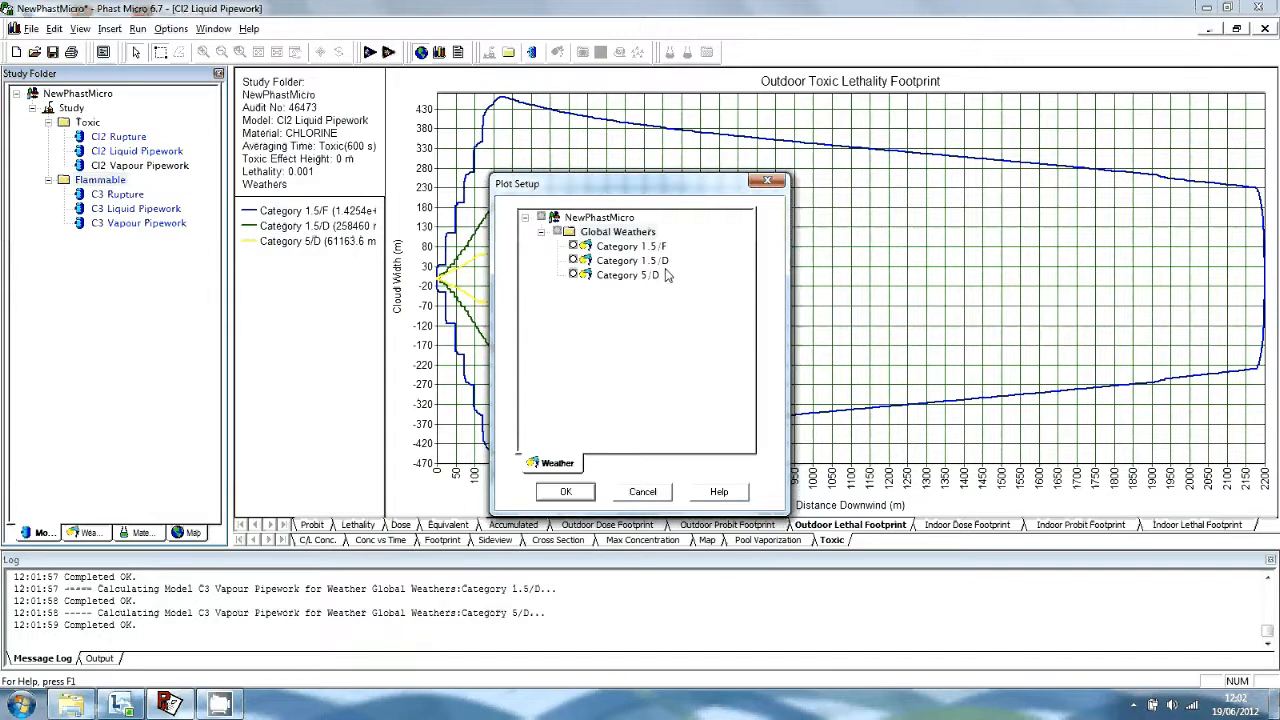
{"action": "left_click", "coordinate": [573, 246]}
{"action": "left_click", "coordinate": [564, 495]}
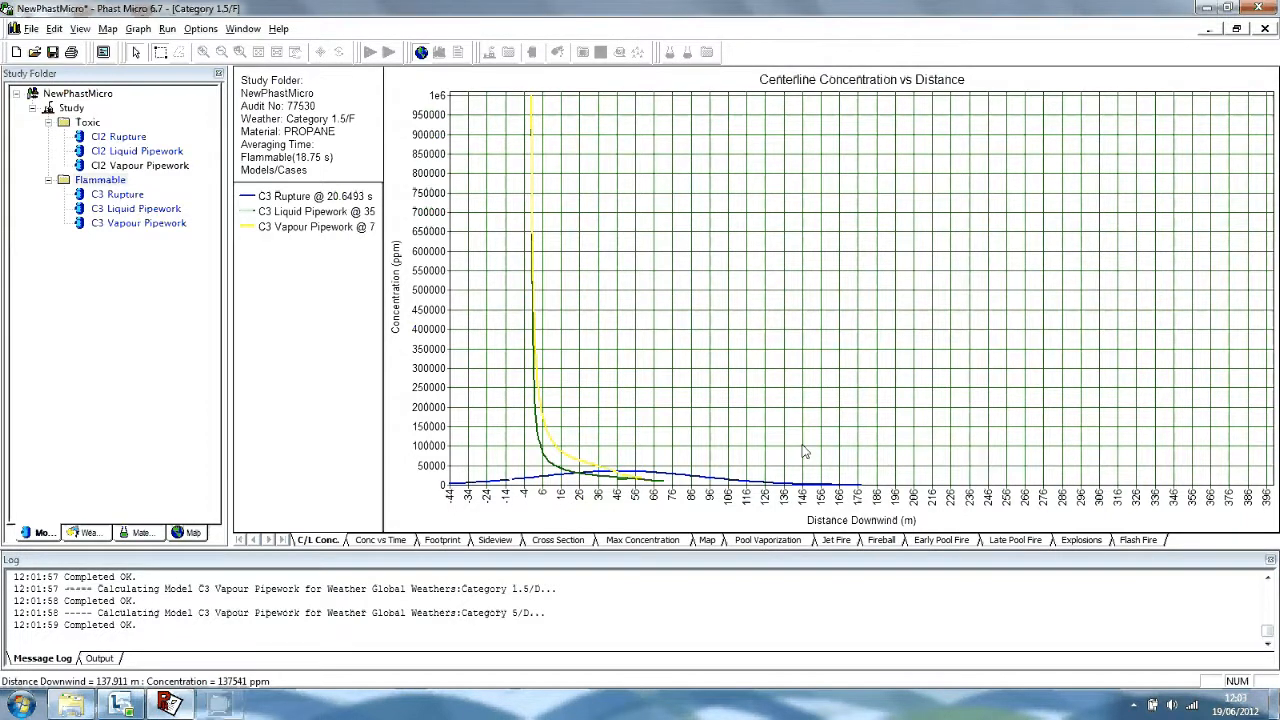
Review the jet fire graphs for radiation versus distance and the intensity, lethality, dose and probit radii.
{"action": "left_click", "coordinate": [836, 540]}
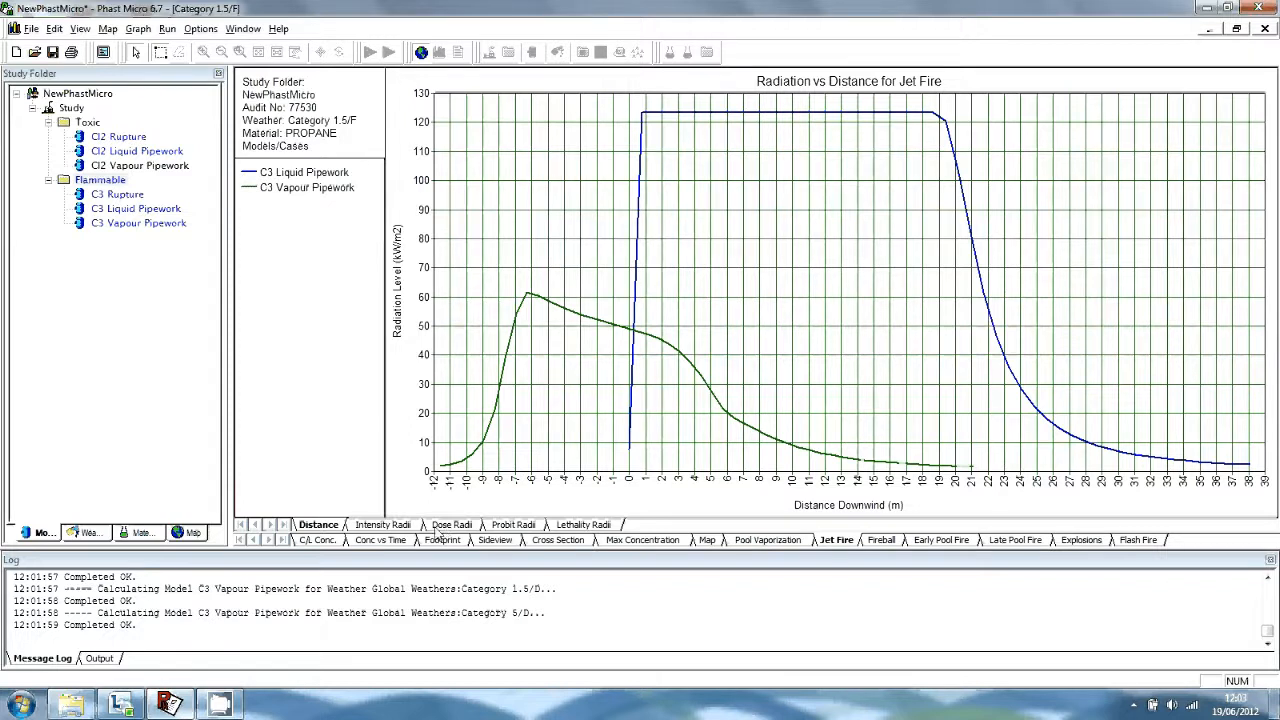
{"action": "left_click", "coordinate": [404, 526]}
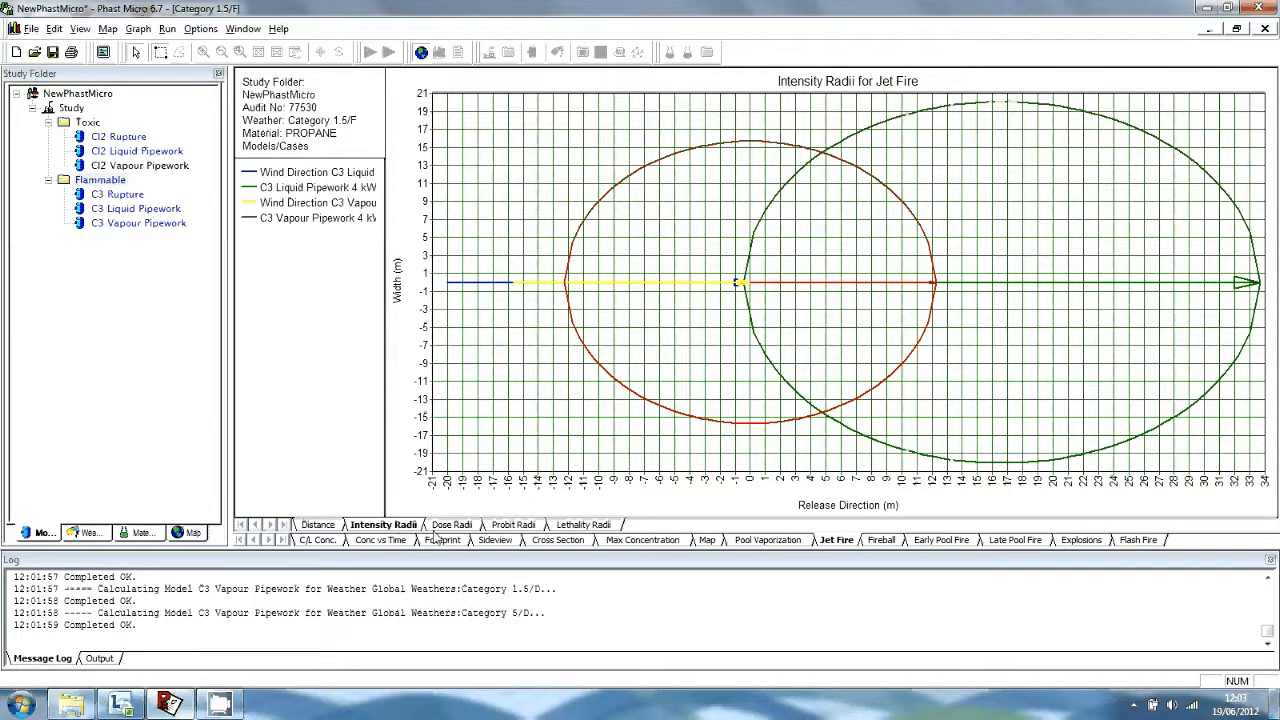
{"action": "left_click", "coordinate": [572, 527]}
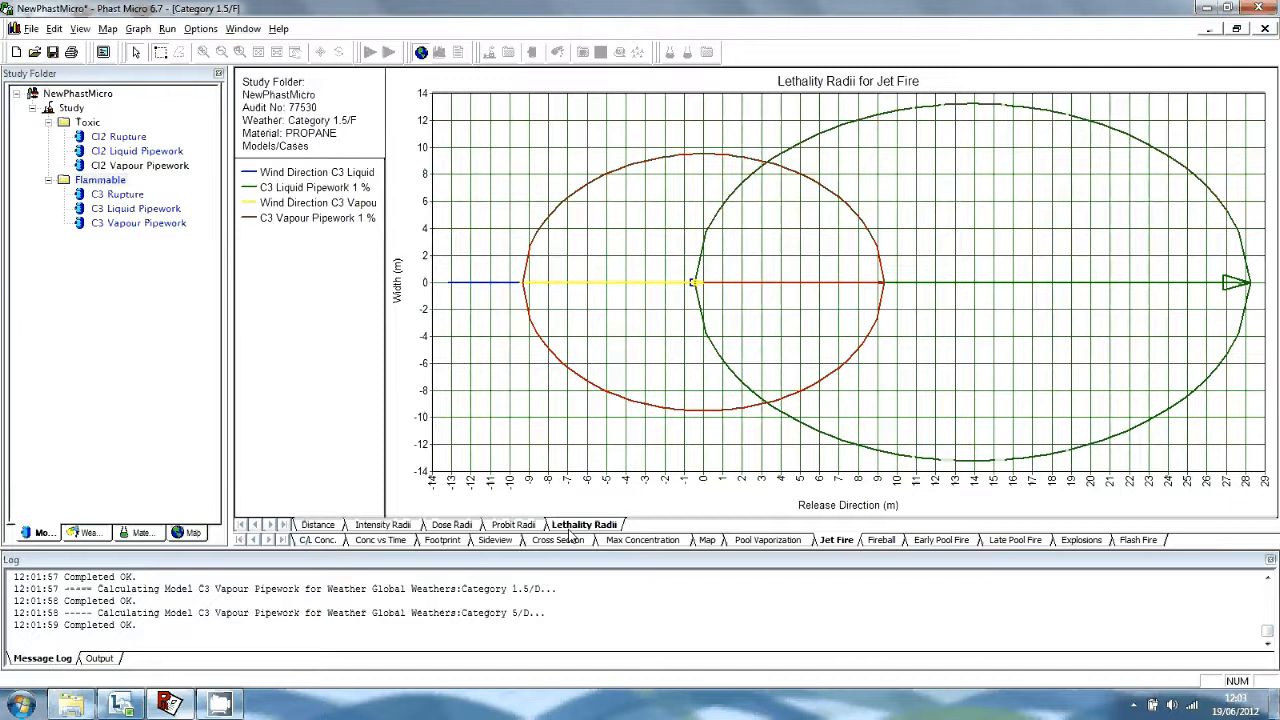
{"action": "left_click", "coordinate": [452, 526]}
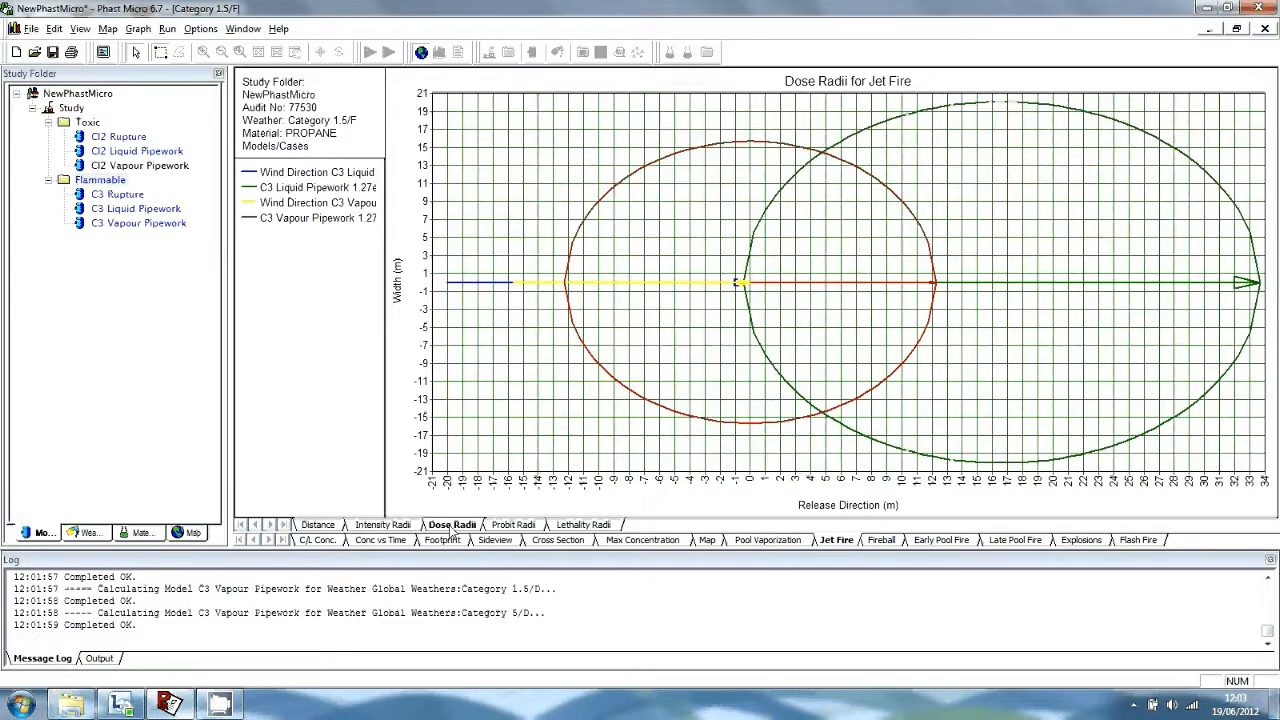
{"action": "left_click", "coordinate": [512, 526]}
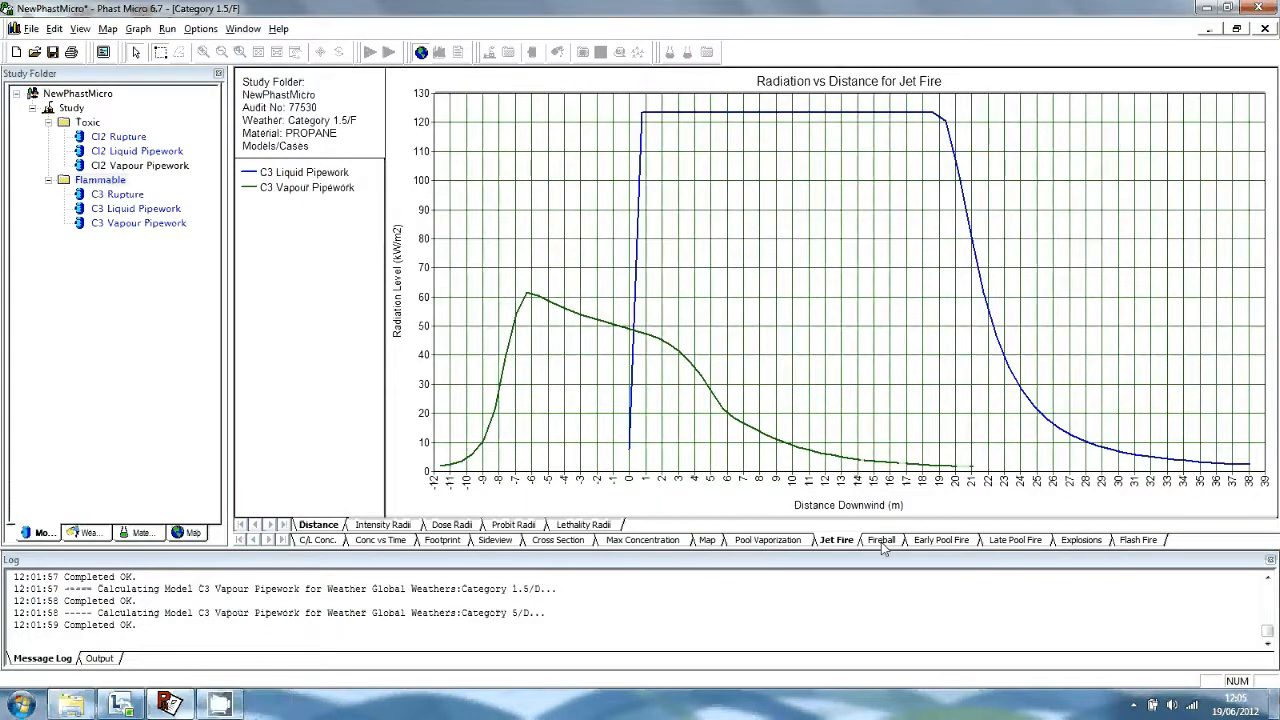
Review the fireball graphs for radiation versus distance, intensity radii and lethality radii.
{"action": "left_click", "coordinate": [882, 541]}
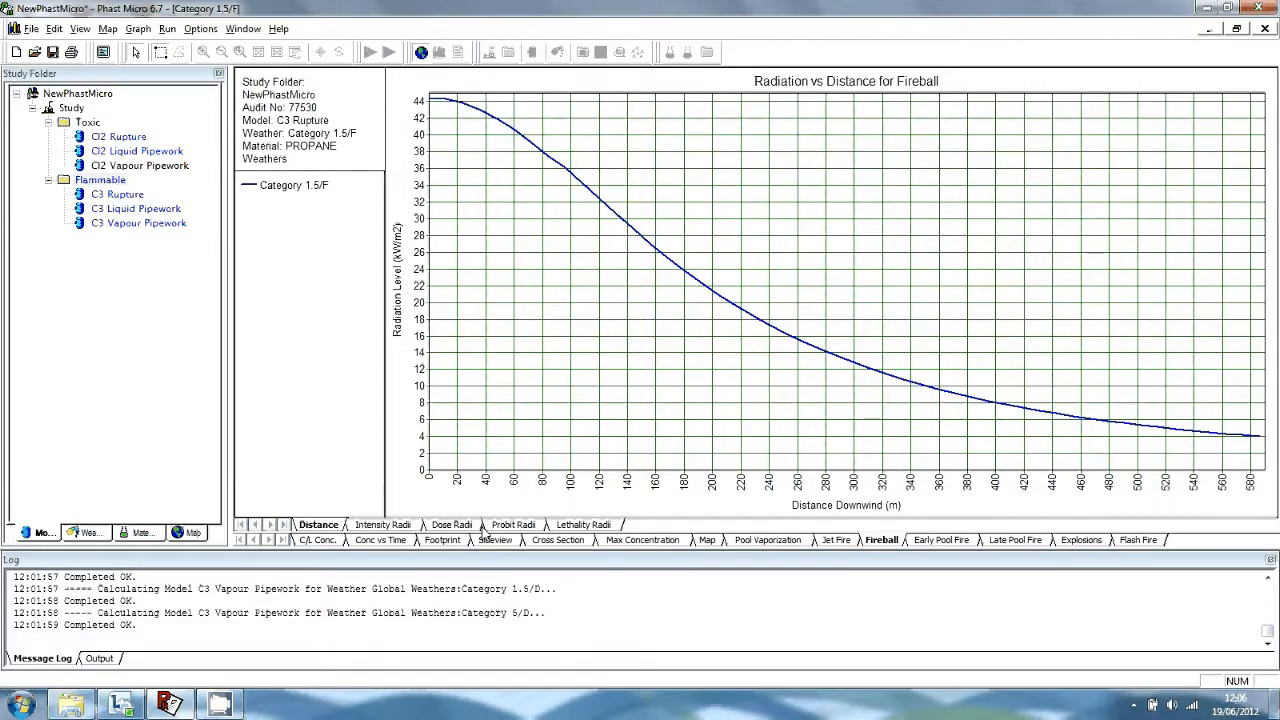
{"action": "left_click", "coordinate": [410, 528]}
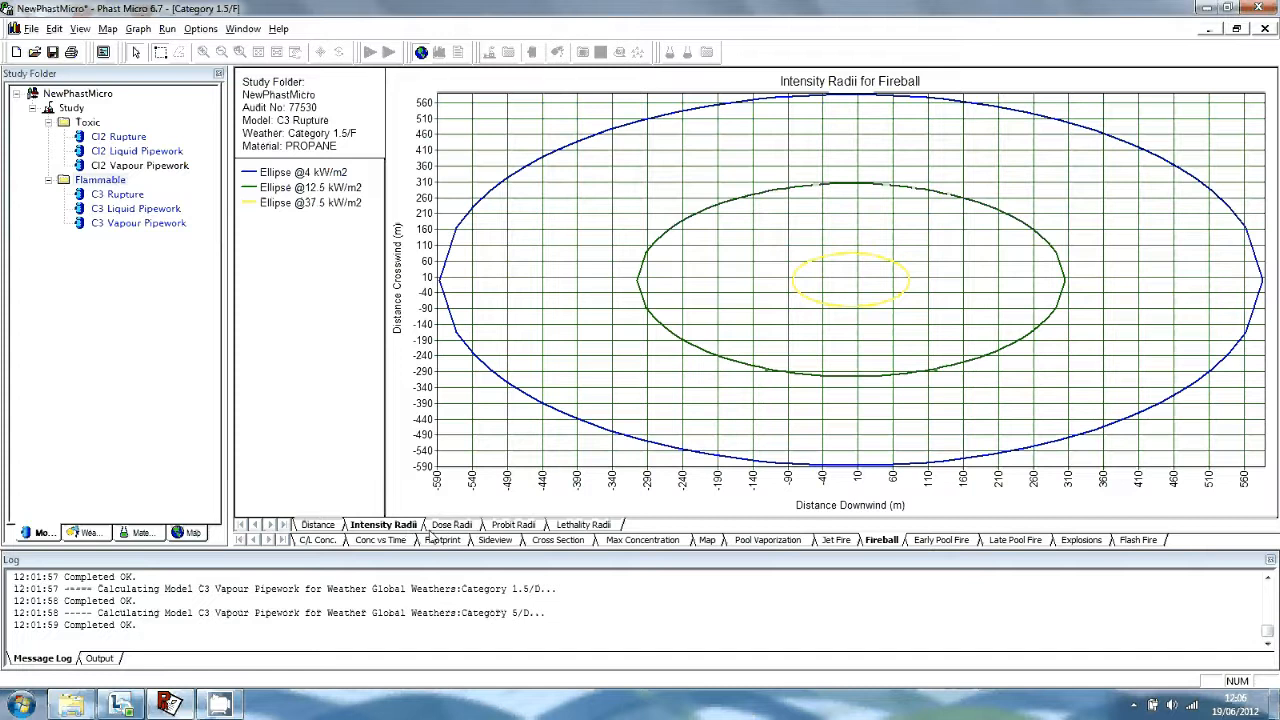
{"action": "left_click", "coordinate": [568, 526]}
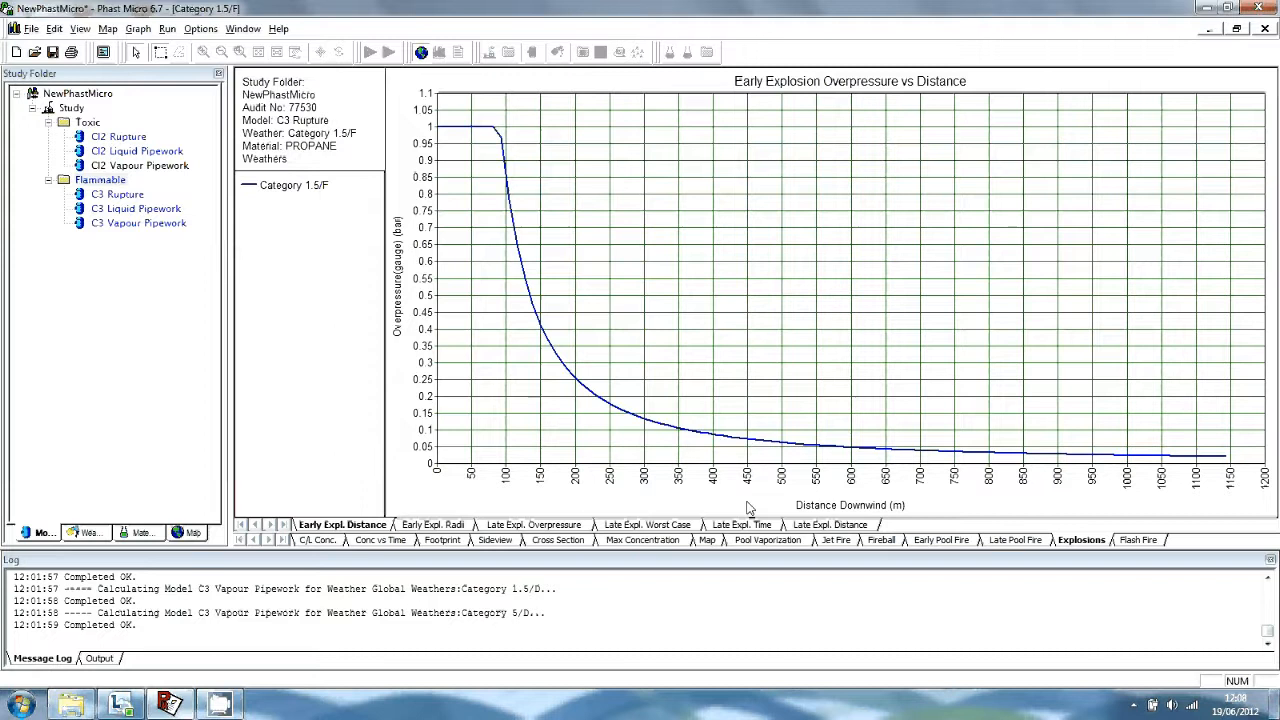
Examine the late explosion worst case radii, the early explosion overpressure graph and the flash fire envelope.
{"action": "left_click", "coordinate": [663, 527]}
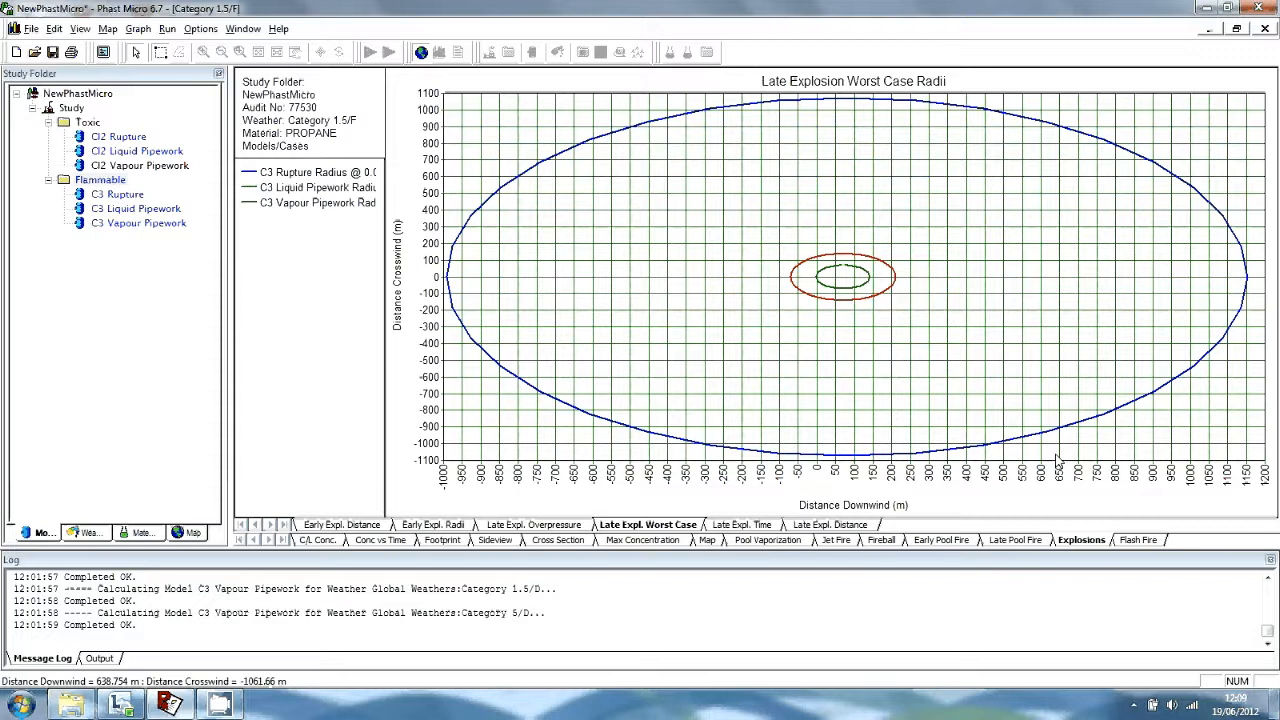
{"action": "left_click", "coordinate": [1081, 540]}
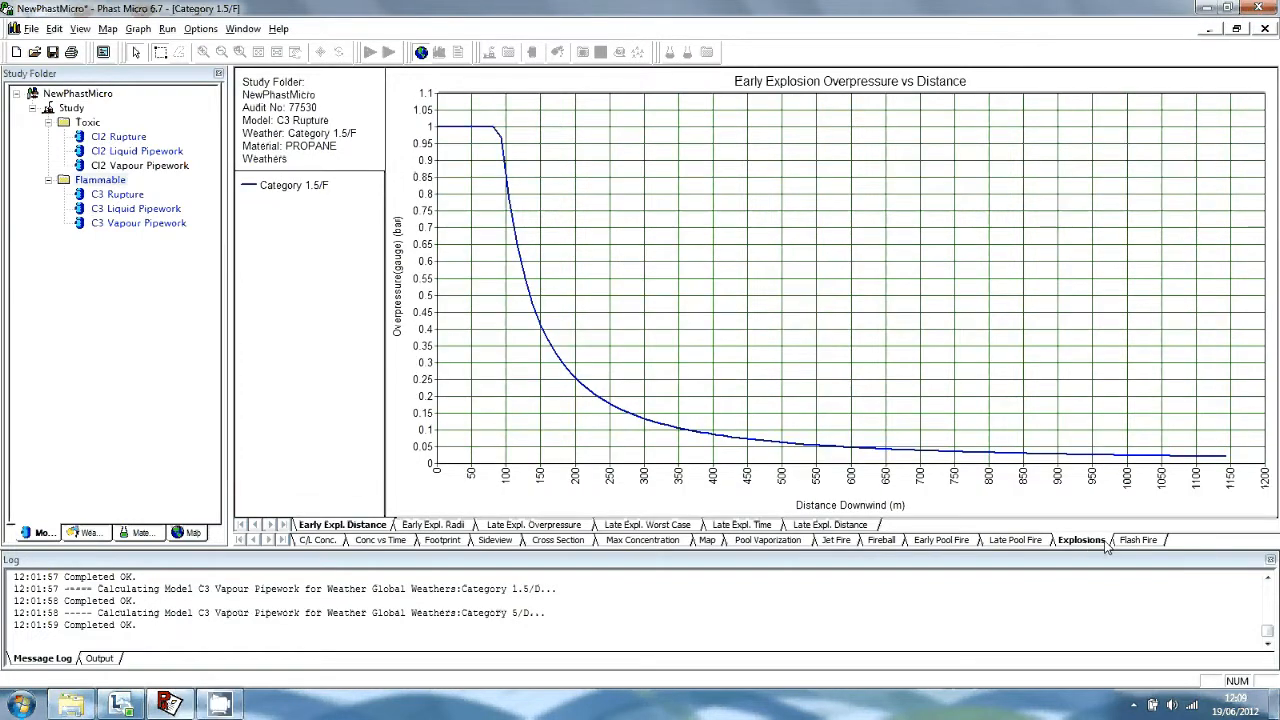
{"action": "left_click", "coordinate": [1156, 546]}
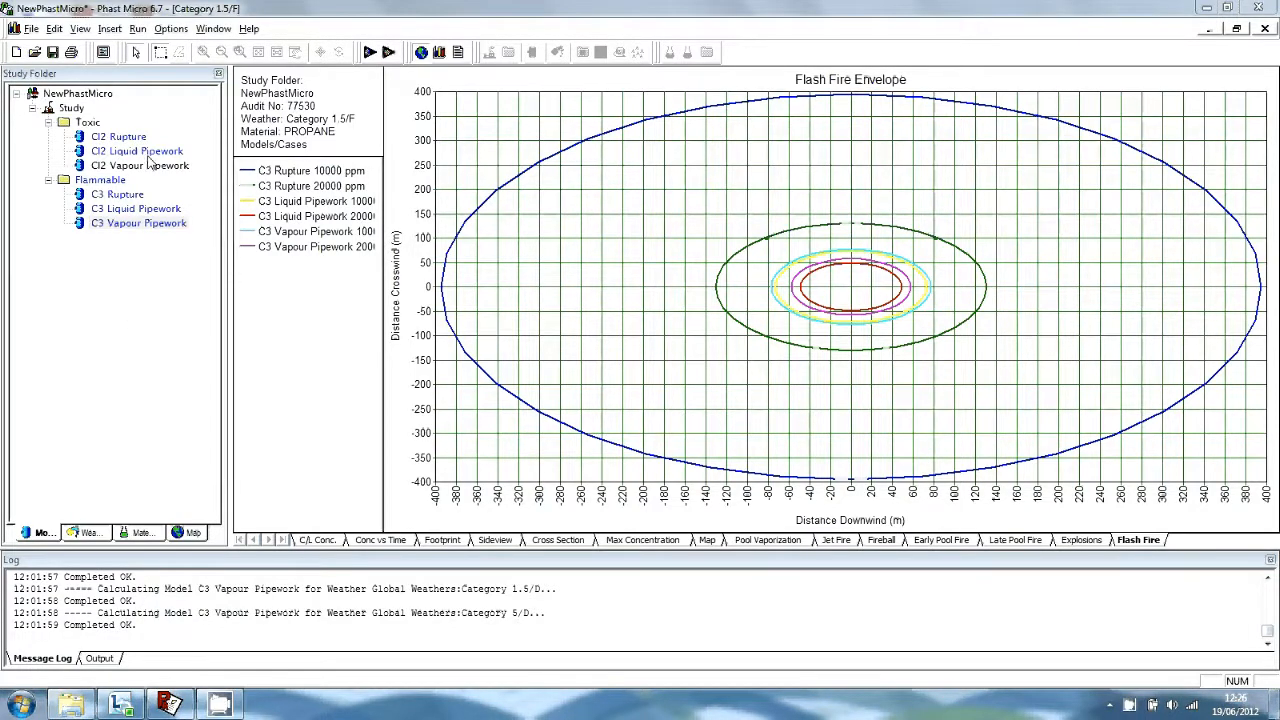
Insert a new folder named Tank Wagon under the Study.
{"action": "right_click", "coordinate": [76, 108]}
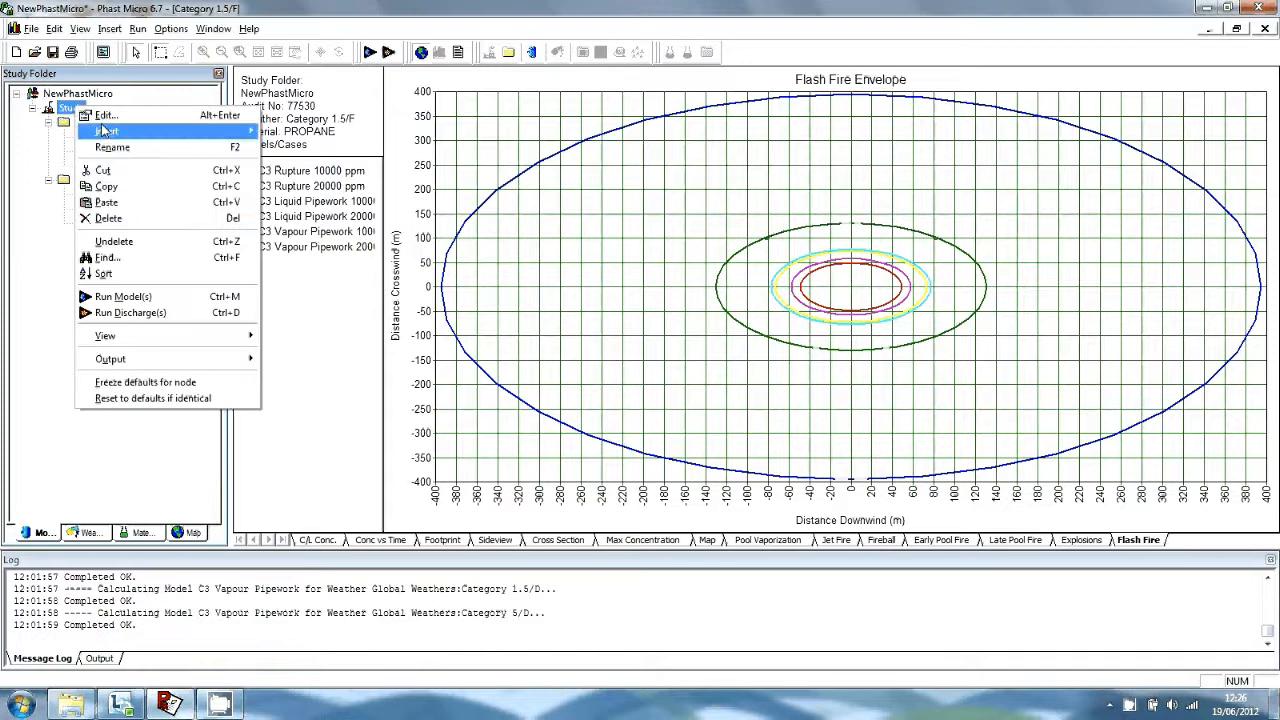
{"action": "mouse_move", "coordinate": [115, 131]}
{"action": "left_click", "coordinate": [300, 155]}
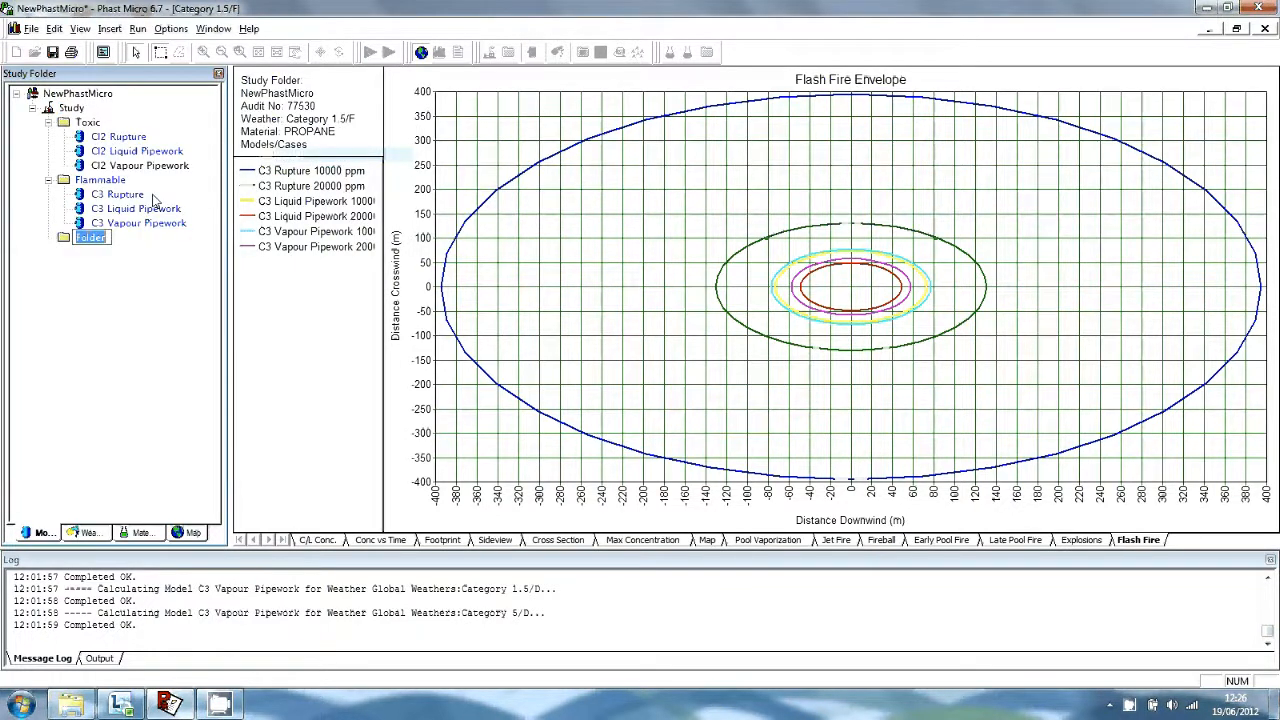
{"action": "key", "text": "BackSpace"}
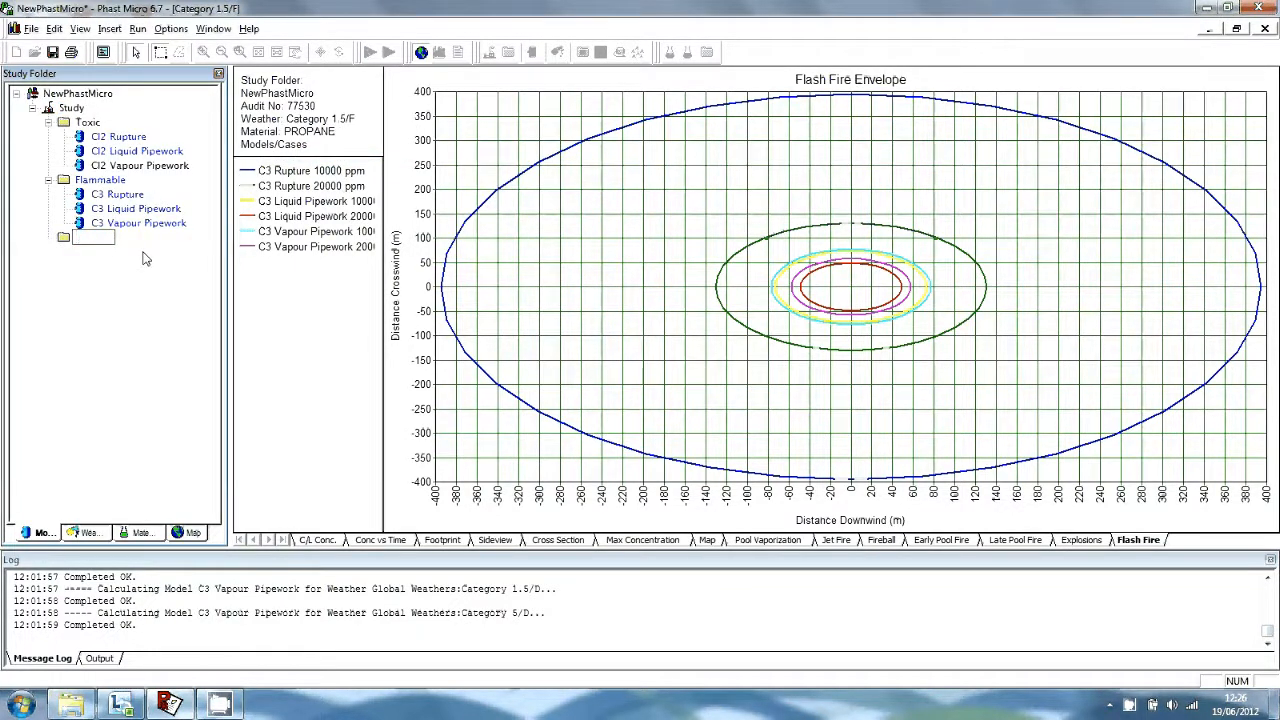
{"action": "type", "text": "Tank W"}
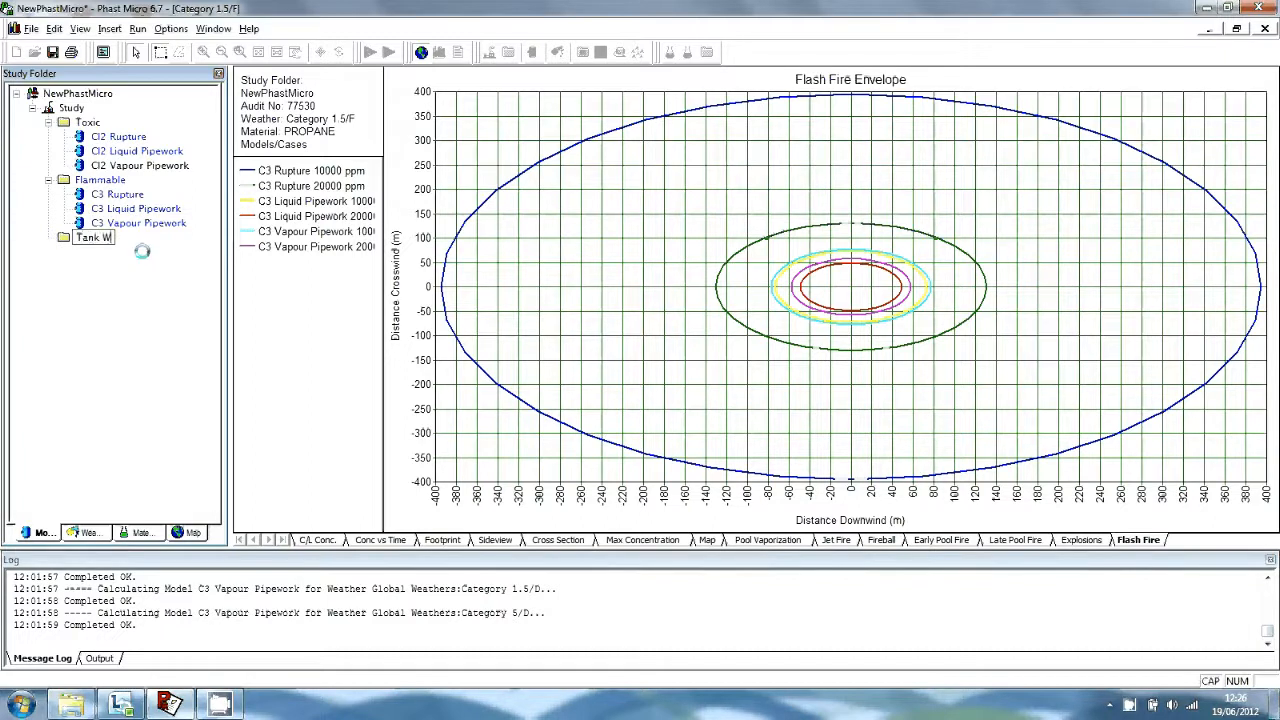
{"action": "type", "text": "agon"}
Copy the C3 Rupture model from the Flammable folder into the Tank Wagon folder and expand that folder.
{"action": "left_click", "coordinate": [118, 194]}
{"action": "right_click", "coordinate": [118, 194]}
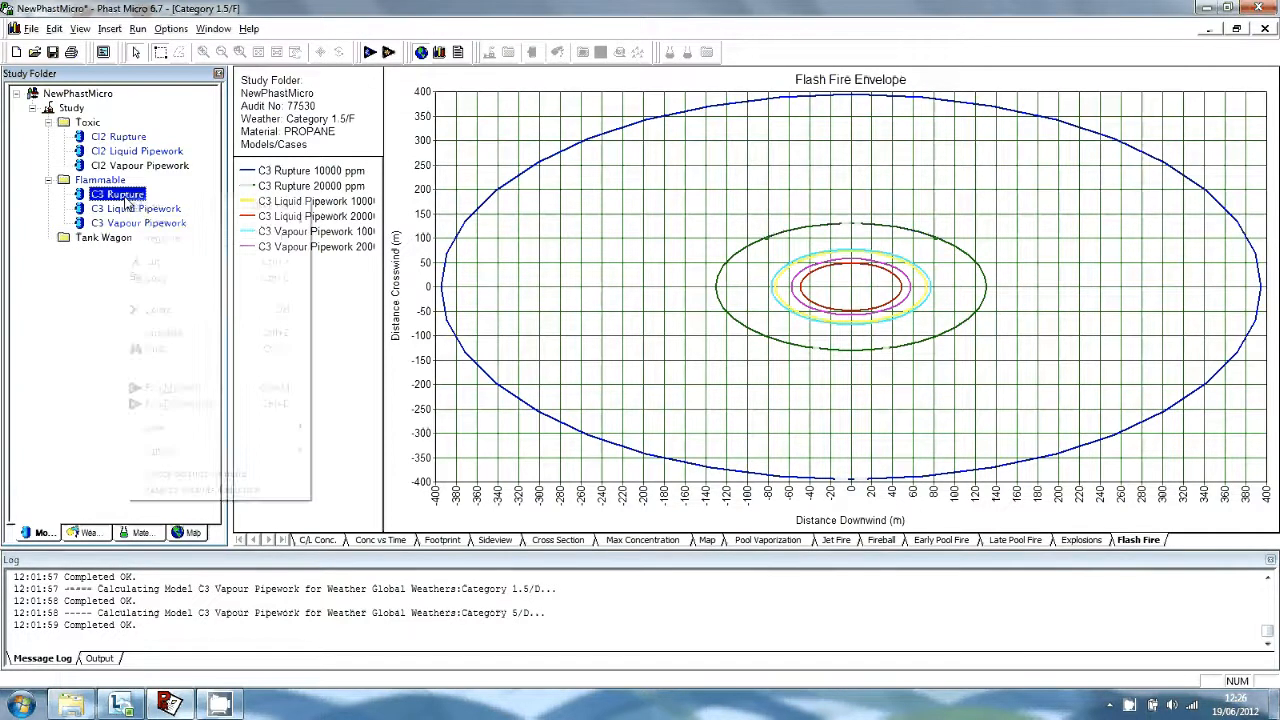
{"action": "left_click", "coordinate": [156, 277]}
{"action": "left_click", "coordinate": [100, 237]}
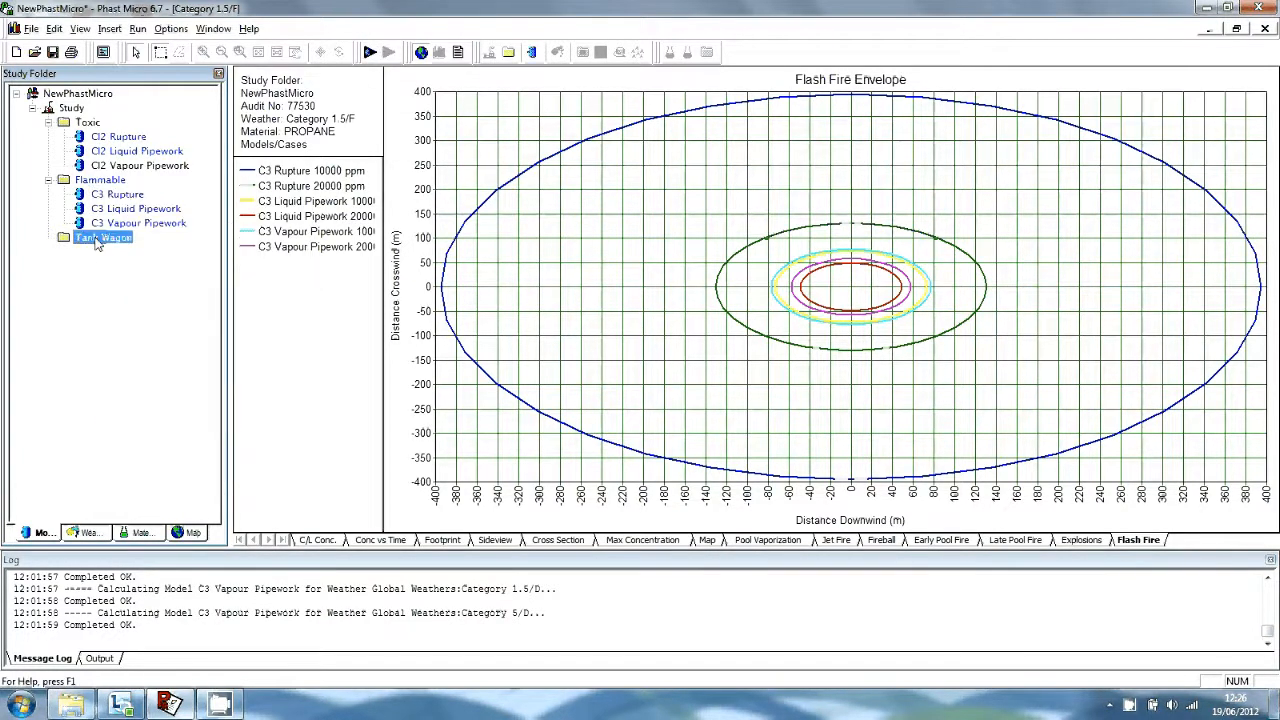
{"action": "right_click", "coordinate": [97, 238]}
{"action": "left_click", "coordinate": [171, 335]}
{"action": "left_click", "coordinate": [49, 238]}
Rename the copied C3 Rupture model in the Tank Wagon folder as Wagon Rupture.
{"action": "left_click", "coordinate": [117, 251]}
{"action": "right_click", "coordinate": [117, 251]}
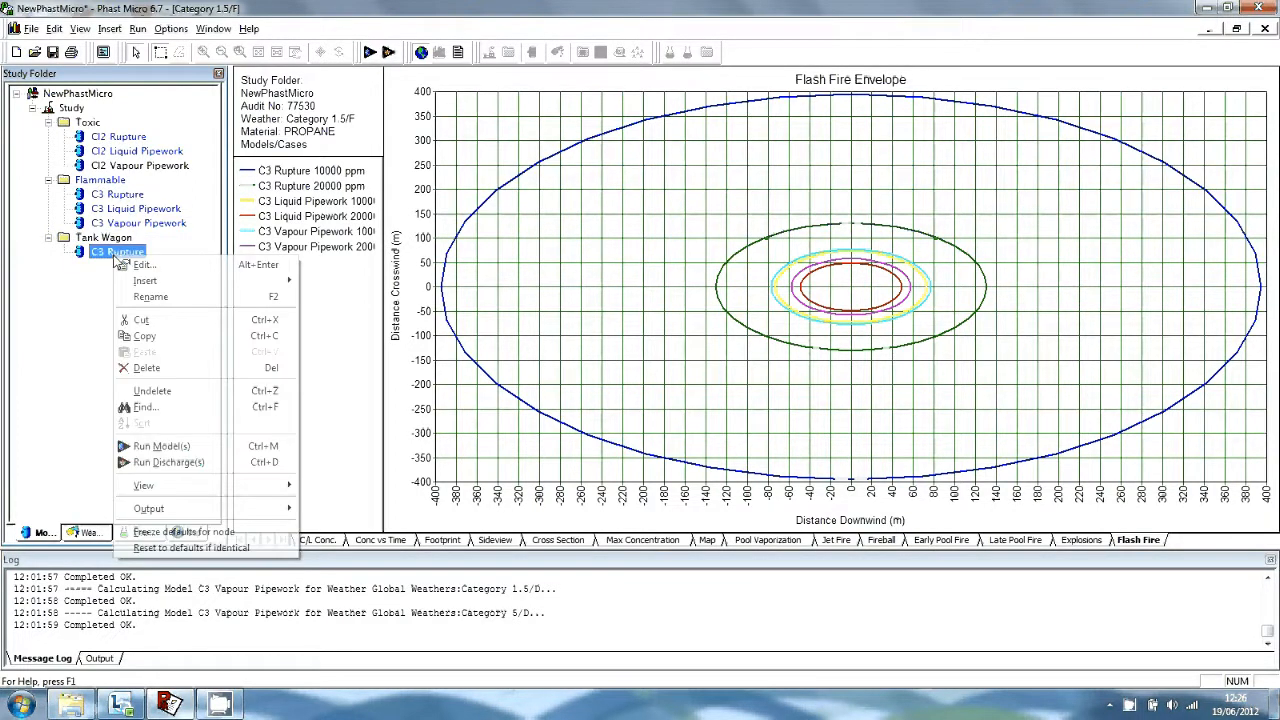
{"action": "left_click", "coordinate": [150, 297]}
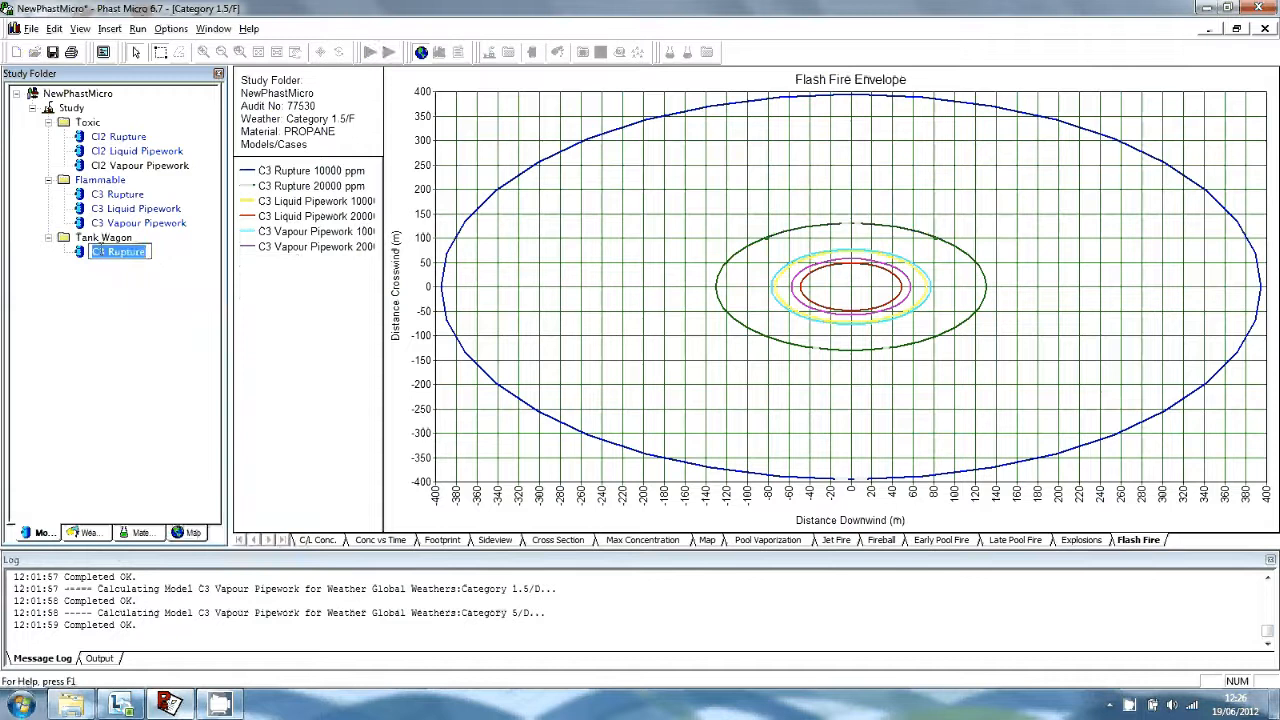
{"action": "left_click", "coordinate": [101, 249]}
{"action": "key", "text": "BackSpace"}
{"action": "key", "text": "BackSpace"}
{"action": "type", "text": "Wagon"}
{"action": "key", "text": "Return"}
Set the propane inventory volume of the Wagon Rupture model to 43.2 m3.
{"action": "double_click", "coordinate": [122, 253]}
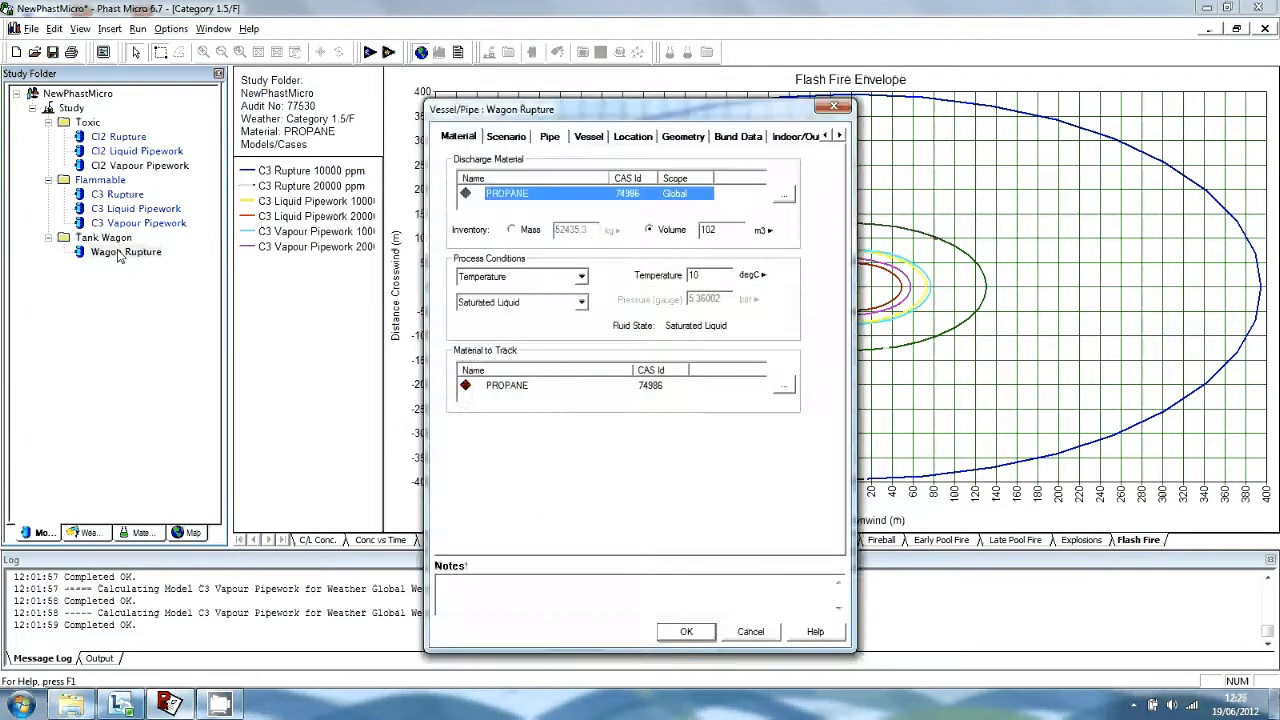
{"action": "left_click", "coordinate": [729, 230]}
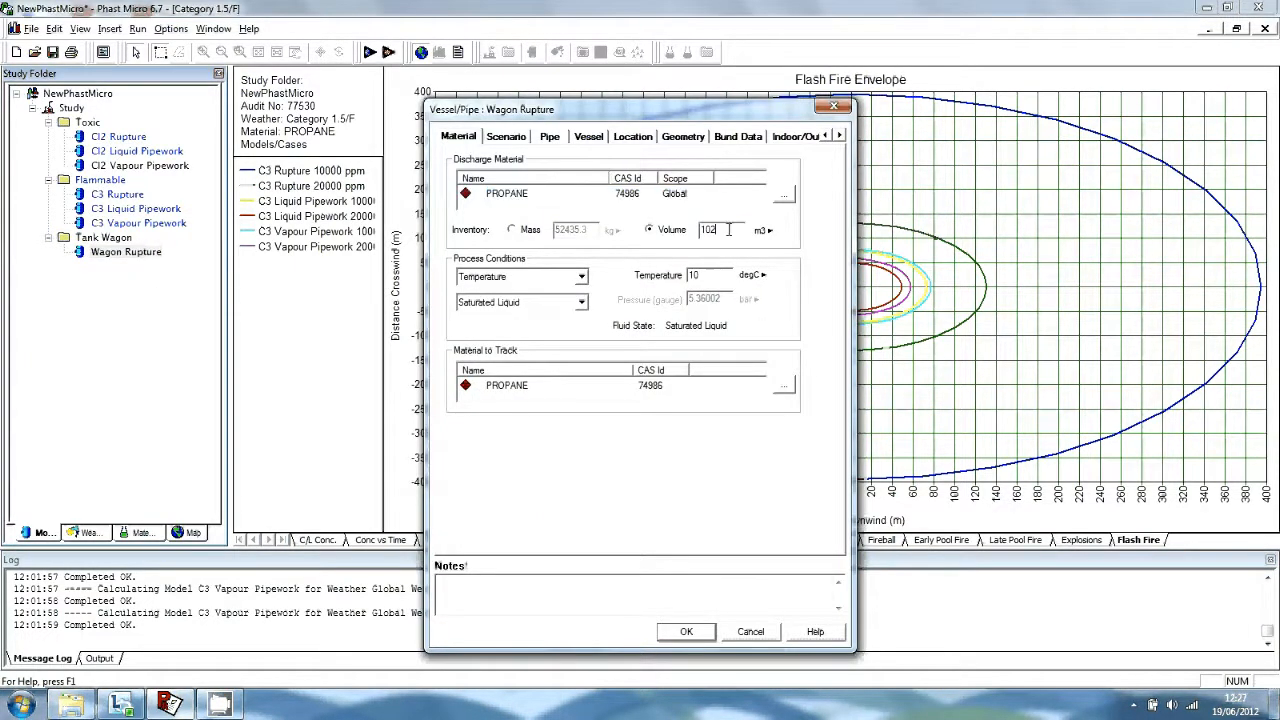
{"action": "key", "text": "BackSpace"}
{"action": "key", "text": "BackSpace"}
{"action": "key", "text": "BackSpace"}
{"action": "type", "text": "43.2"}
Set the release elevation of the Wagon Rupture model to 1.8 m.
{"action": "left_click", "coordinate": [628, 138]}
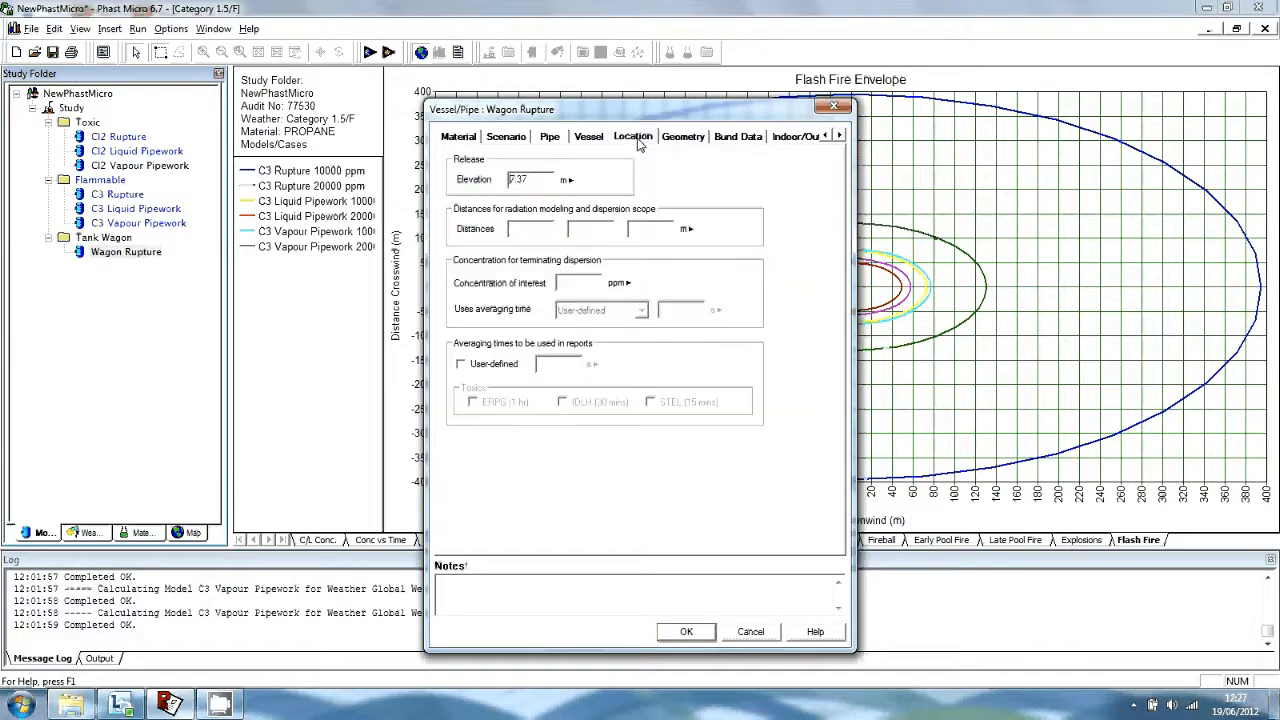
{"action": "left_click", "coordinate": [540, 179]}
{"action": "key", "text": "BackSpace"}
{"action": "key", "text": "BackSpace"}
{"action": "key", "text": "BackSpace"}
{"action": "key", "text": "BackSpace"}
{"action": "type", "text": "1.8"}
Set the North coordinate of the Wagon Rupture model to 435581 m and accept the model's settings.
{"action": "left_click", "coordinate": [684, 138]}
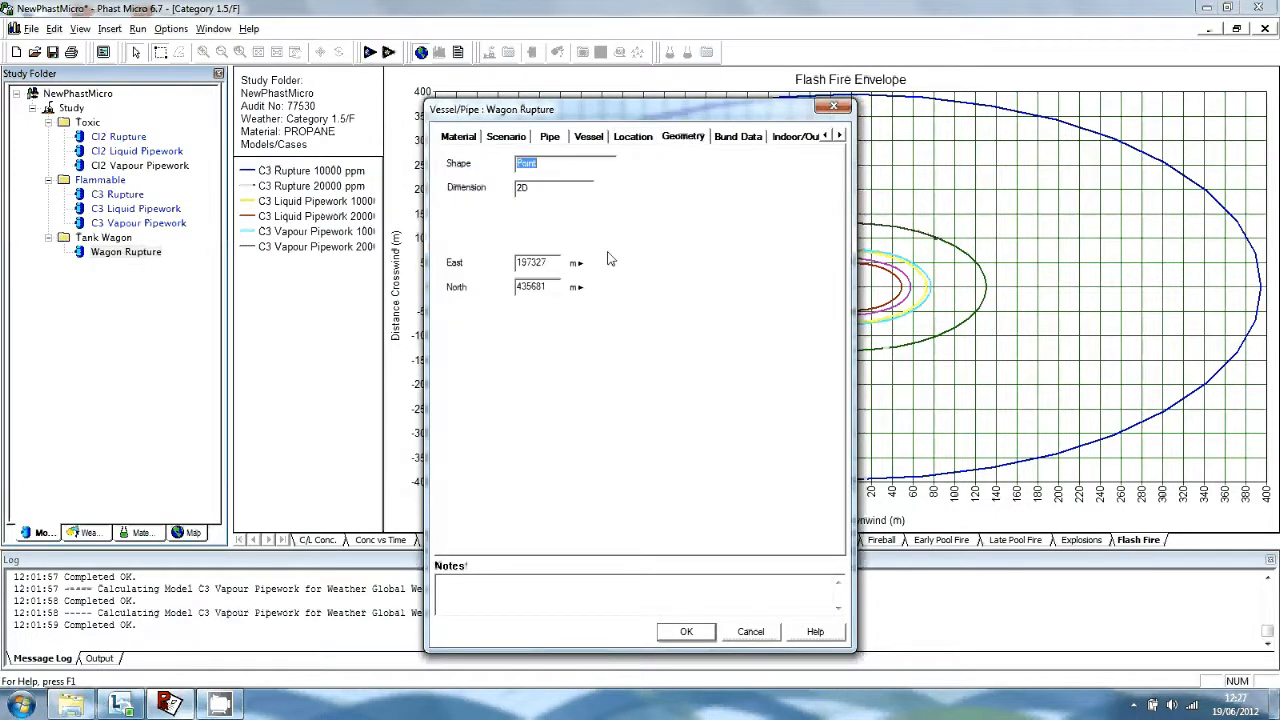
{"action": "left_click", "coordinate": [550, 288]}
{"action": "key", "text": "BackSpace"}
{"action": "key", "text": "BackSpace"}
{"action": "key", "text": "BackSpace"}
{"action": "type", "text": "581"}
{"action": "left_click", "coordinate": [686, 631]}
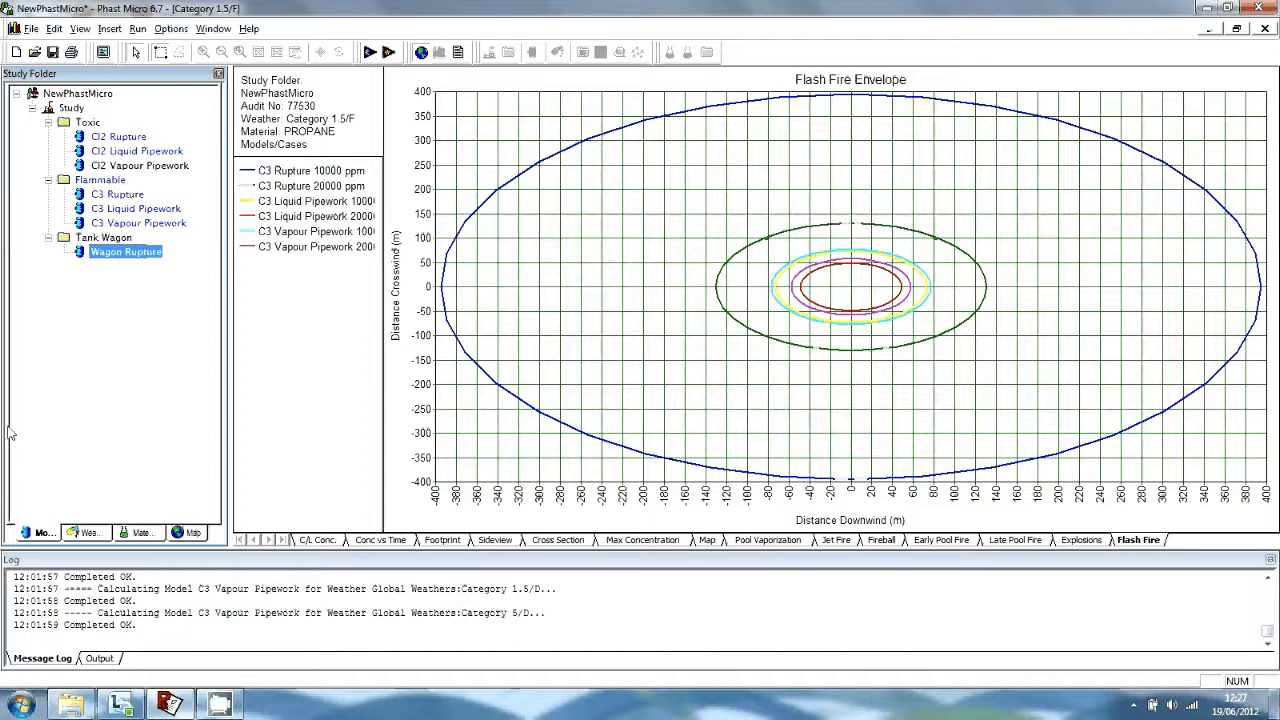
Duplicate the Wagon Rupture model within the Tank Wagon folder.
{"action": "right_click", "coordinate": [133, 253]}
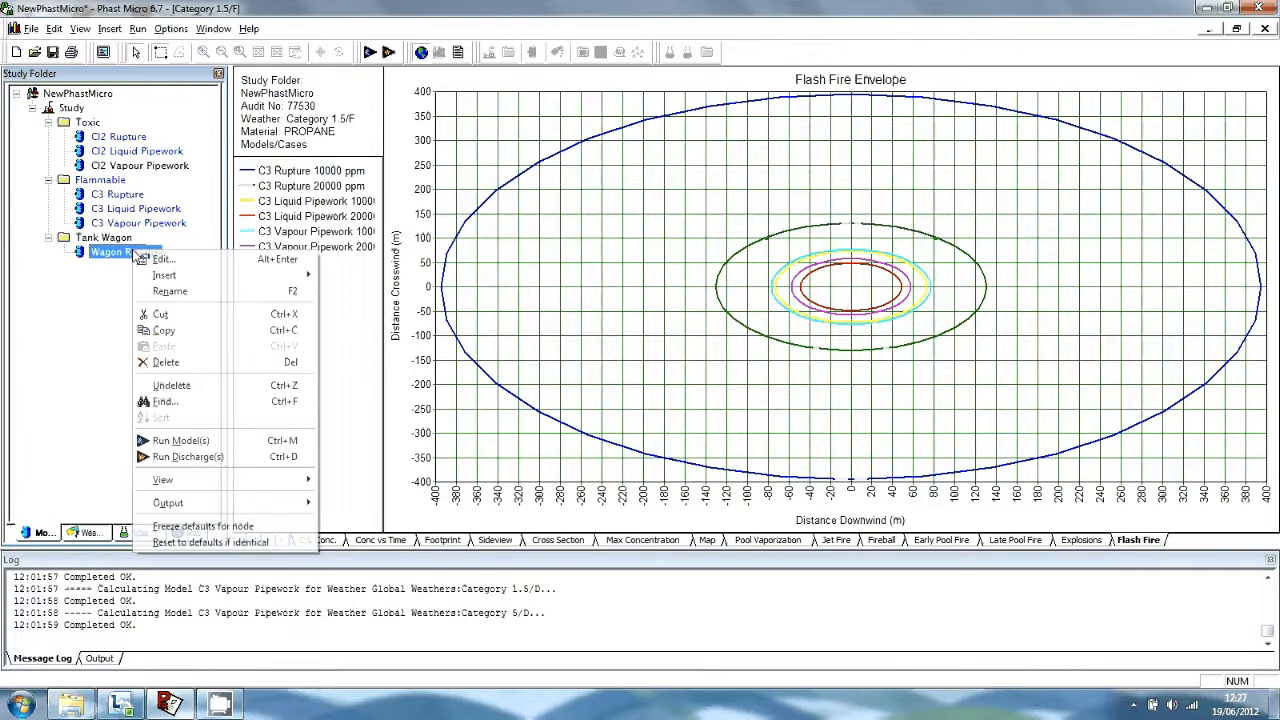
{"action": "left_click", "coordinate": [165, 330]}
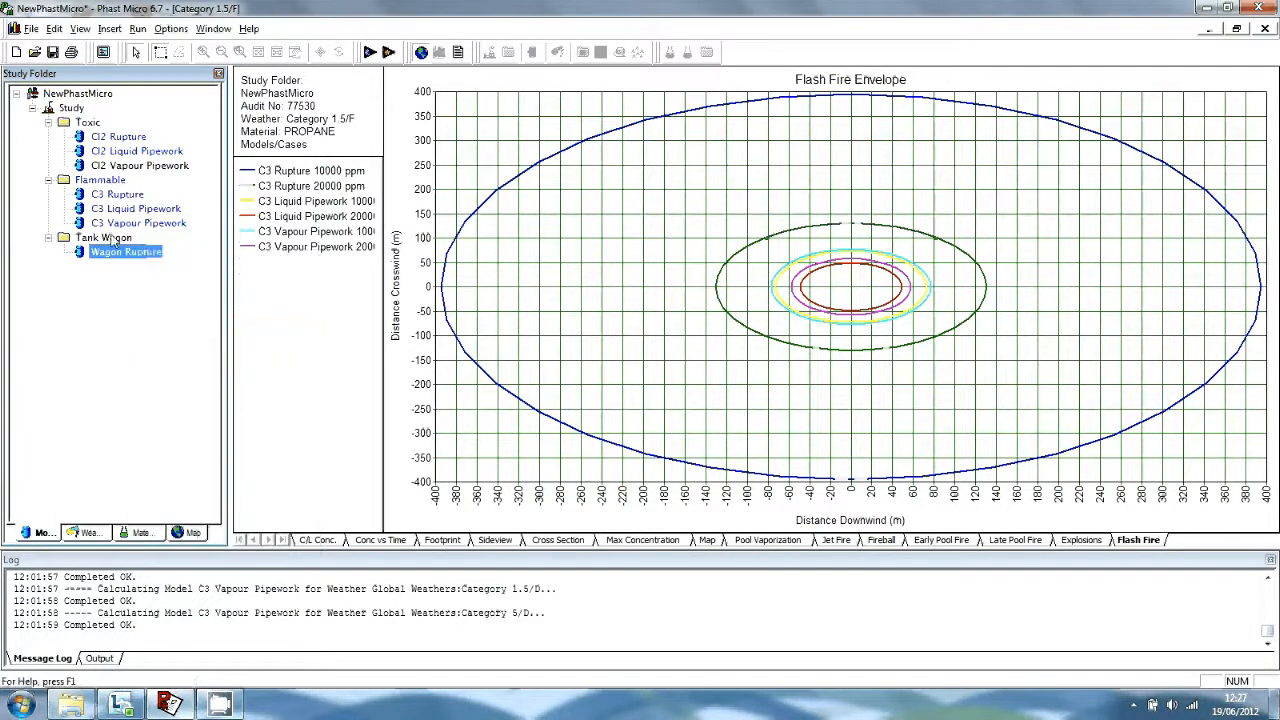
{"action": "right_click", "coordinate": [114, 238]}
{"action": "left_click", "coordinate": [210, 341]}
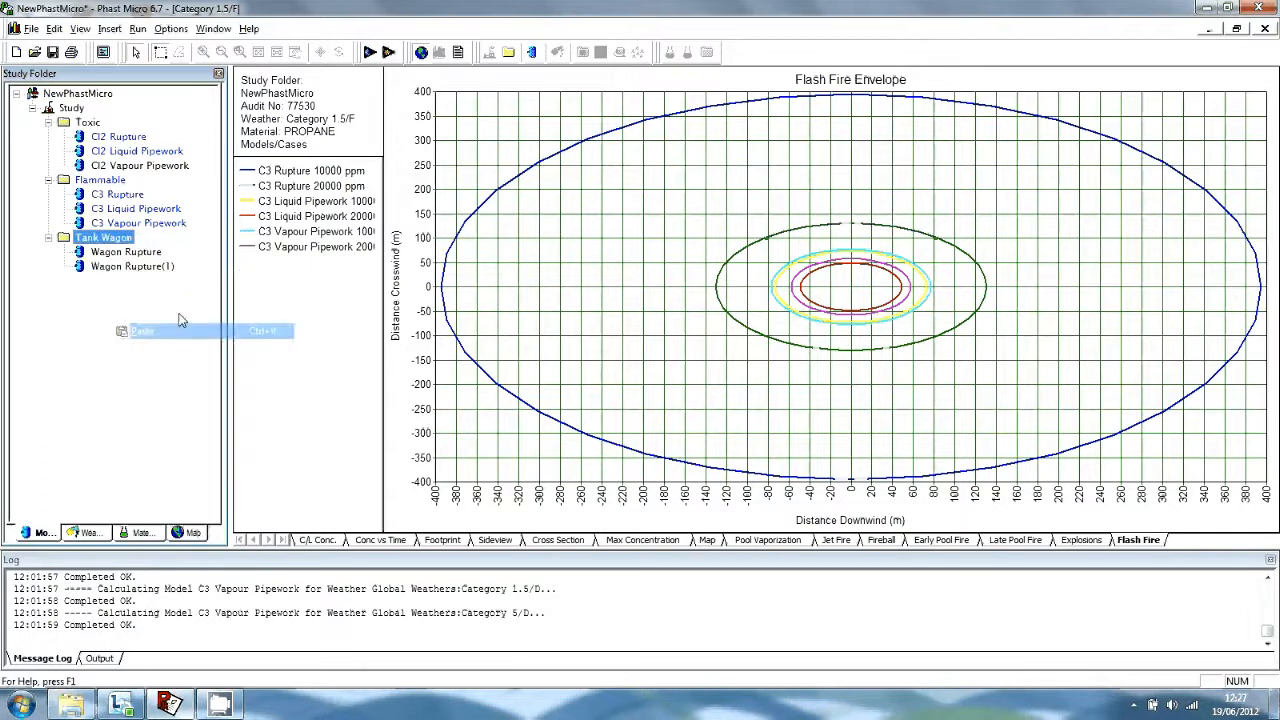
Rename the duplicated Wagon Rupture model as Wagon Fireball.
{"action": "right_click", "coordinate": [134, 267]}
{"action": "left_click", "coordinate": [182, 314]}
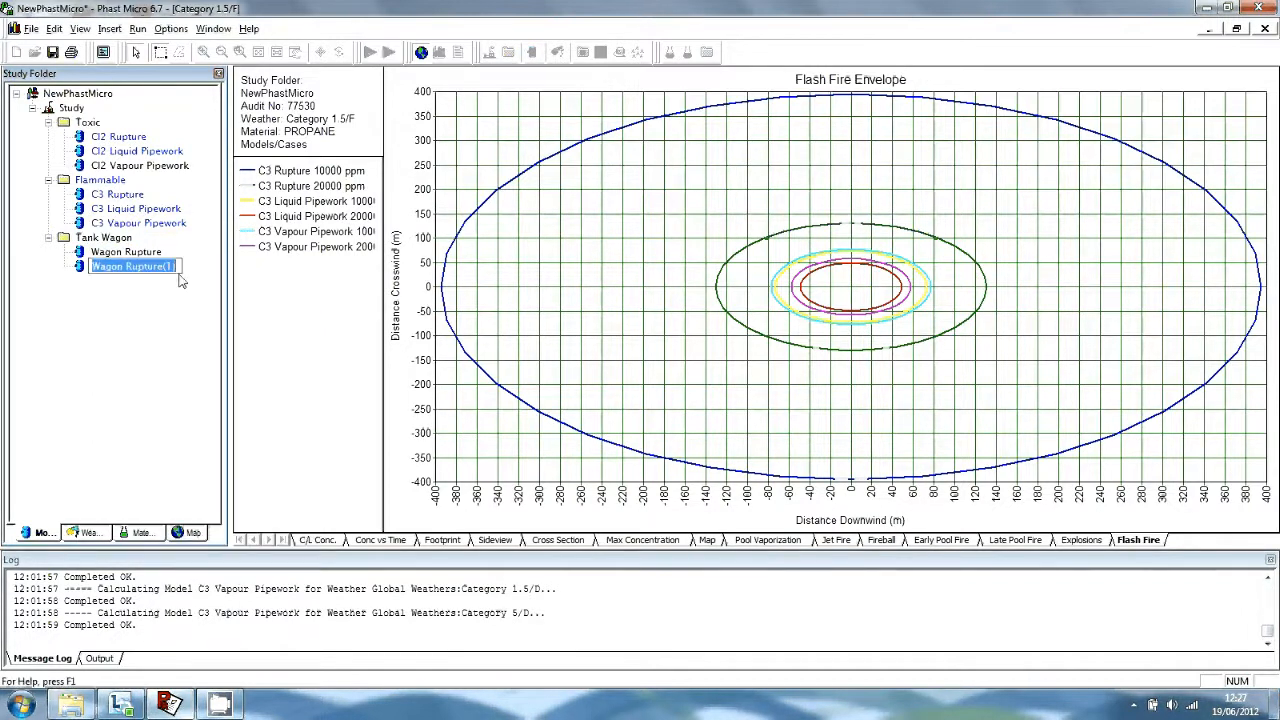
{"action": "left_click", "coordinate": [175, 266]}
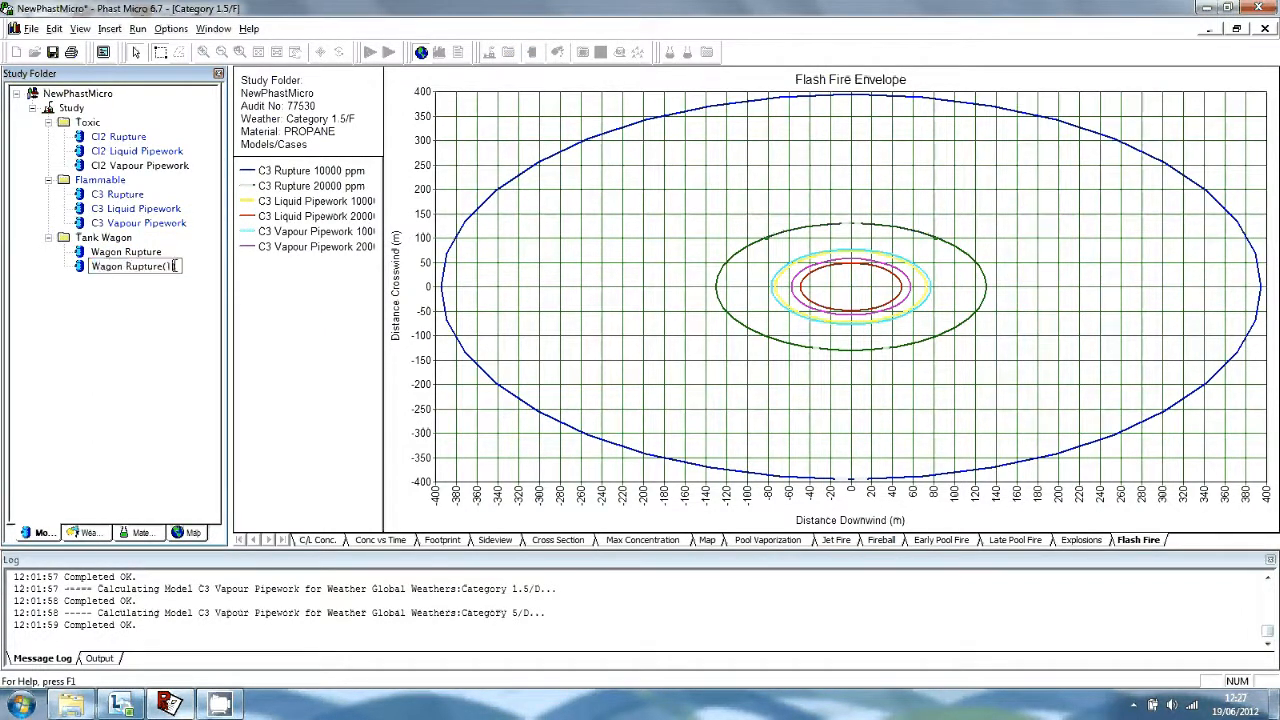
{"action": "key", "text": "BackSpace"}
{"action": "key", "text": "BackSpace"}
{"action": "key", "text": "BackSpace"}
{"action": "key", "text": "BackSpace"}
{"action": "key", "text": "BackSpace"}
{"action": "key", "text": "BackSpace"}
{"action": "key", "text": "BackSpace"}
{"action": "key", "text": "BackSpace"}
{"action": "key", "text": "BackSpace"}
{"action": "type", "text": "Fu"}
{"action": "key", "text": "BackSpace"}
{"action": "type", "text": "ire"}
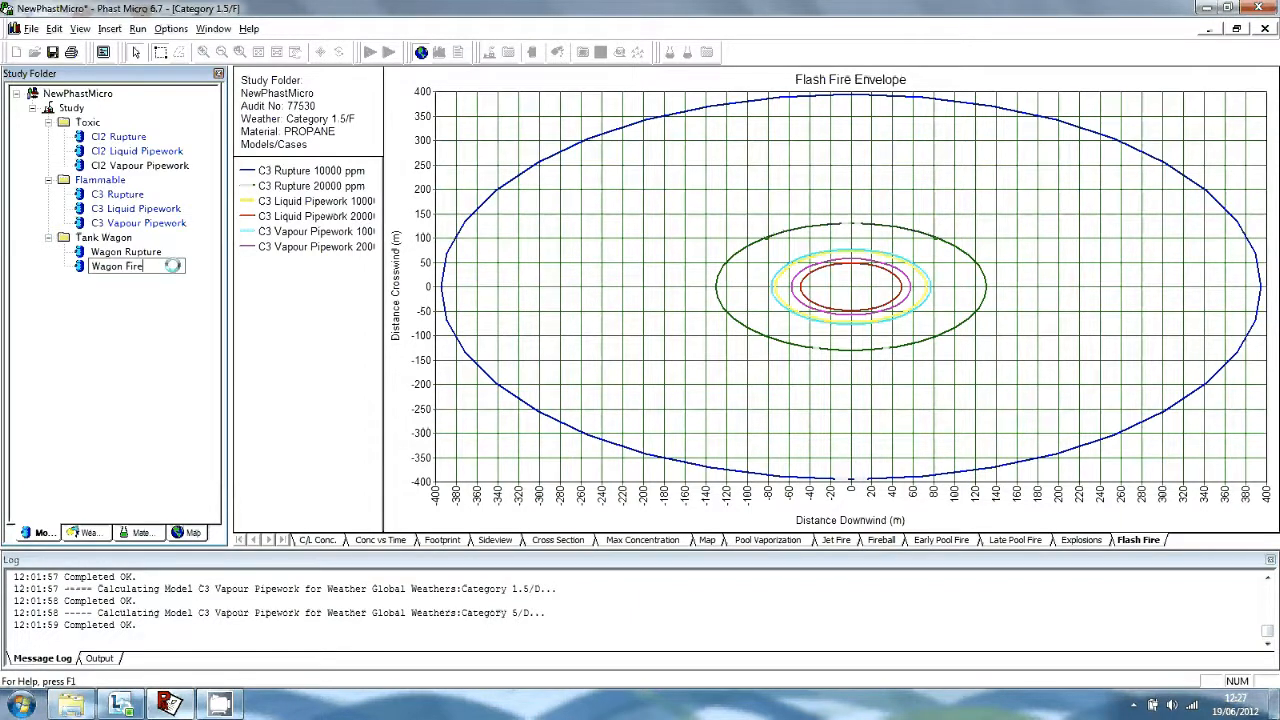
{"action": "type", "text": "ball"}
{"action": "key", "text": "Return"}
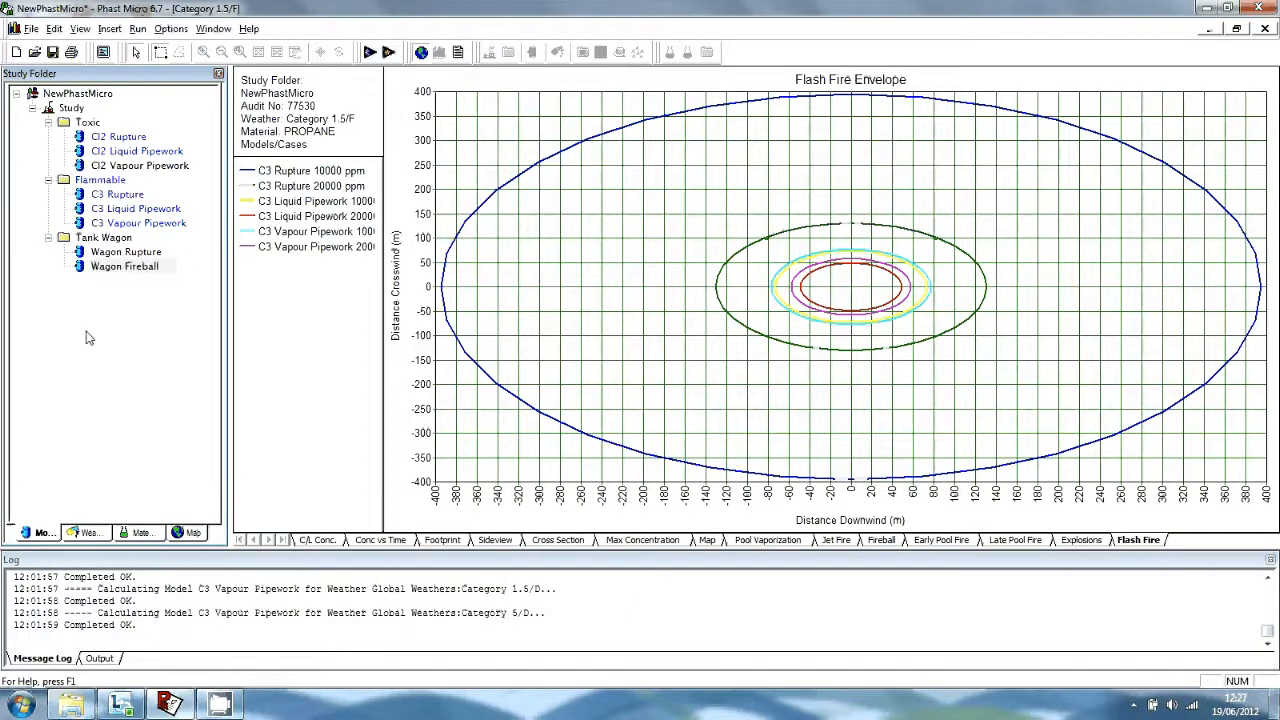
Enable the vessel burst pressure for fireball calculations in the Wagon Fireball scenario and set it to 8.57 bar.
{"action": "double_click", "coordinate": [107, 272]}
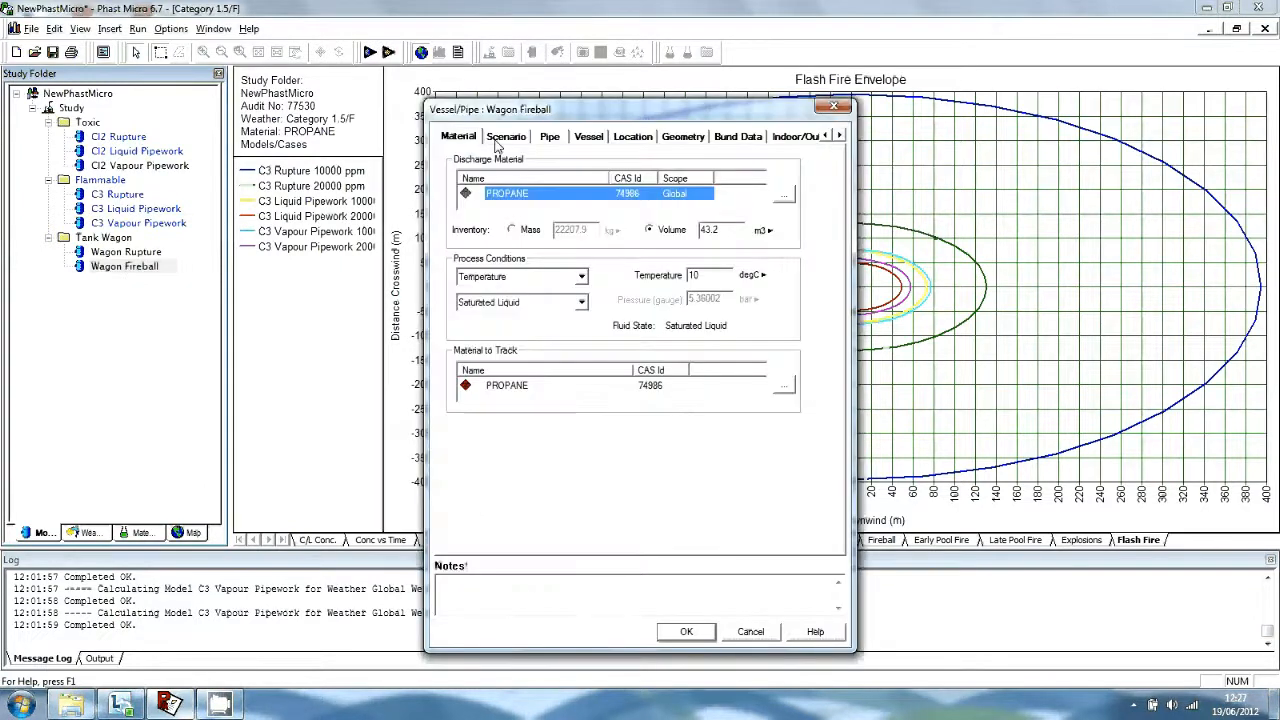
{"action": "left_click", "coordinate": [496, 140]}
{"action": "left_click", "coordinate": [458, 514]}
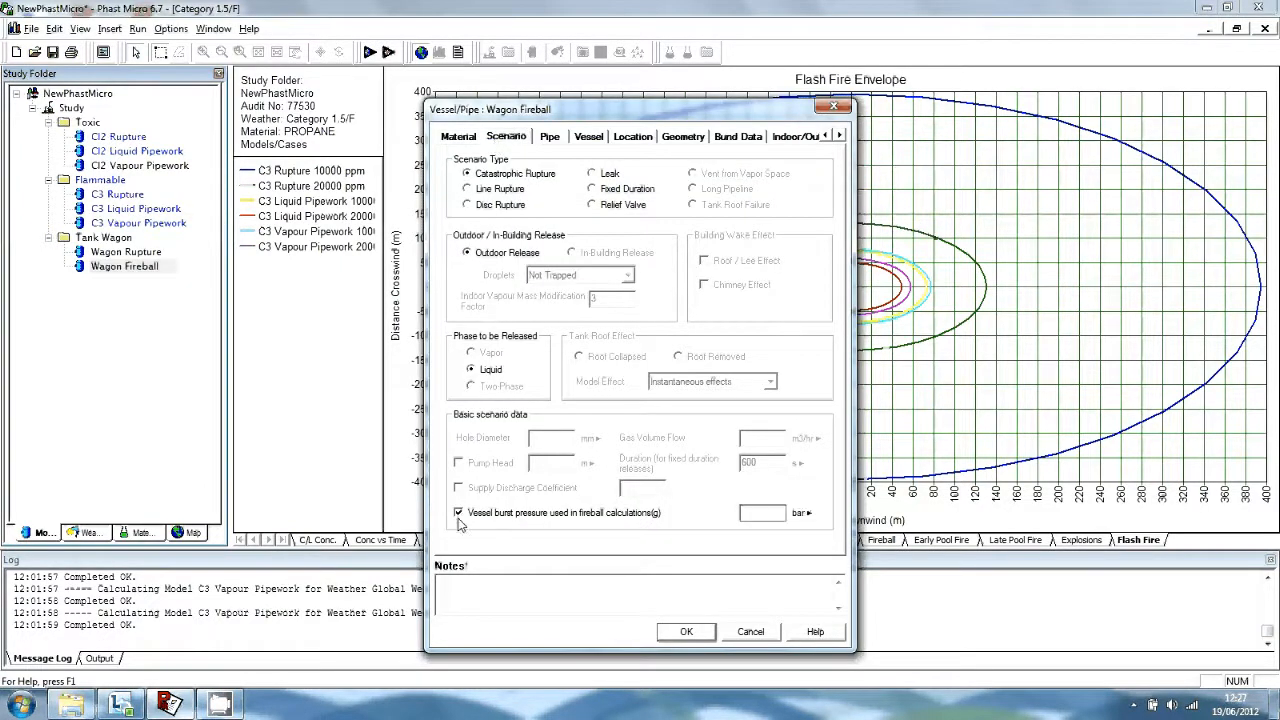
{"action": "left_click", "coordinate": [764, 512]}
{"action": "type", "text": "8.57"}
{"action": "left_click", "coordinate": [705, 638]}
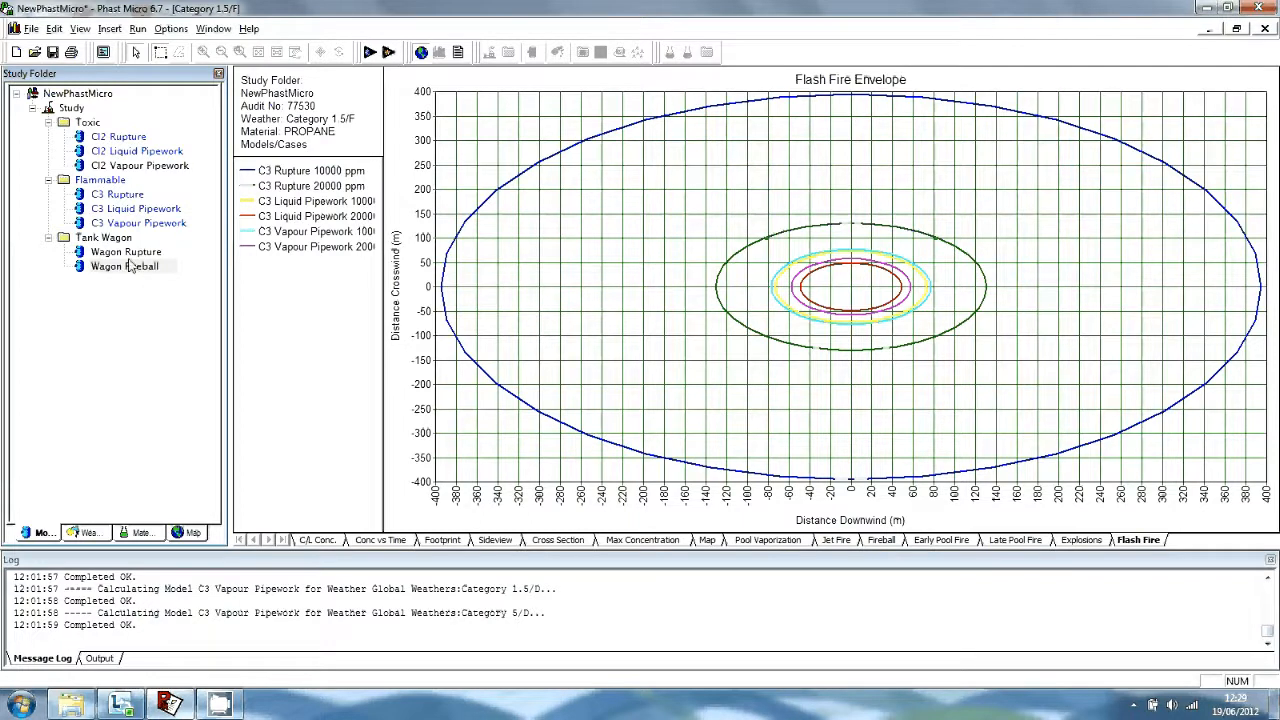
Paste another copy of the Flammable folder's C3 Rupture model into the Tank Wagon folder.
{"action": "right_click", "coordinate": [131, 199]}
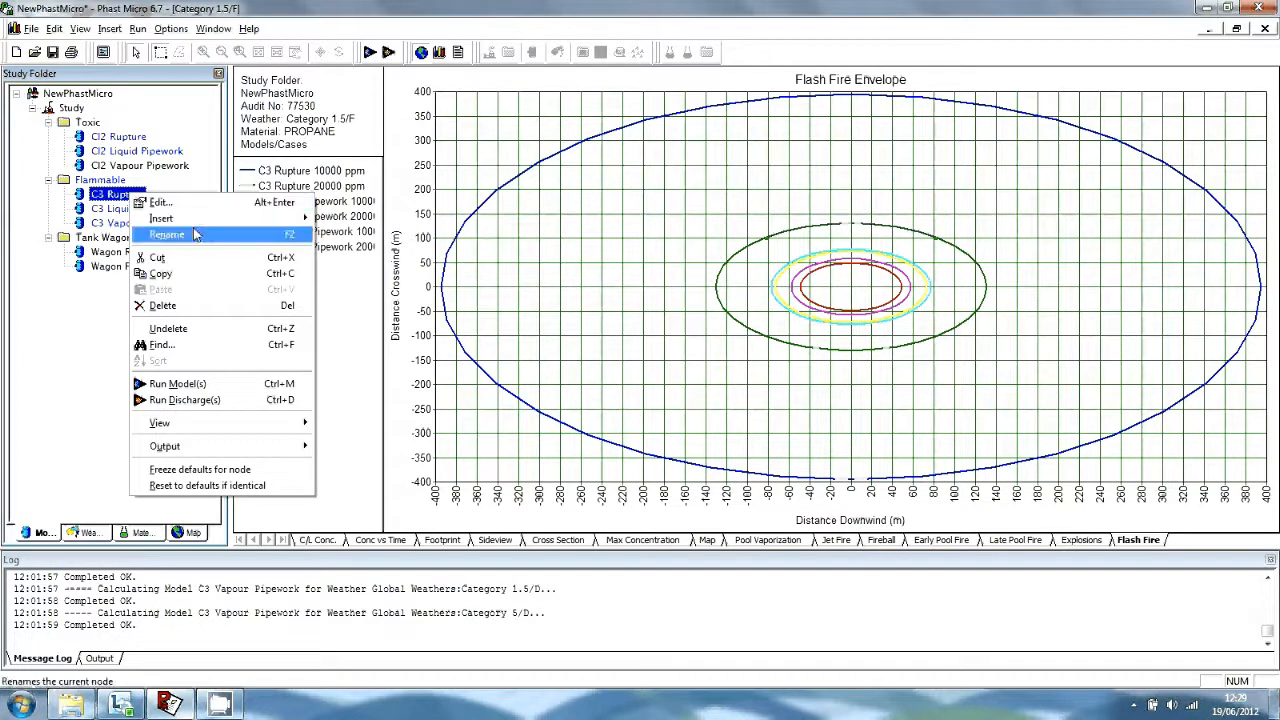
{"action": "left_click", "coordinate": [155, 273]}
{"action": "right_click", "coordinate": [105, 240]}
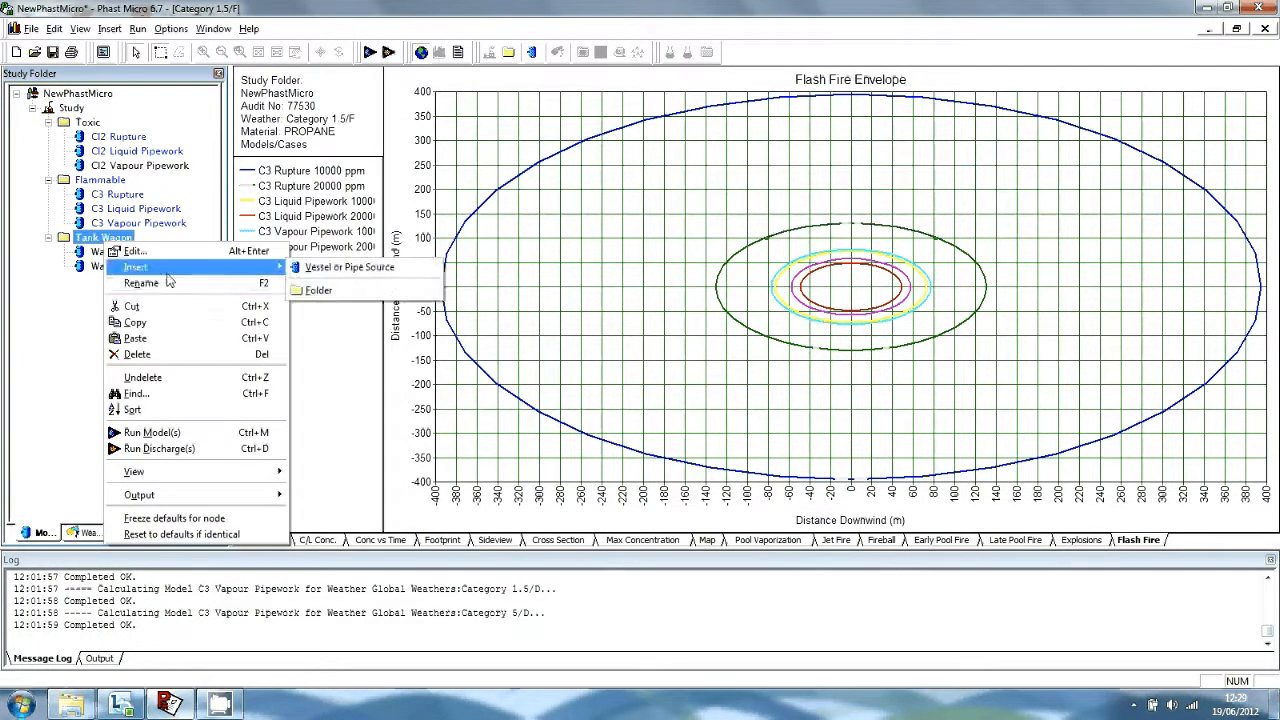
{"action": "left_click", "coordinate": [152, 341]}
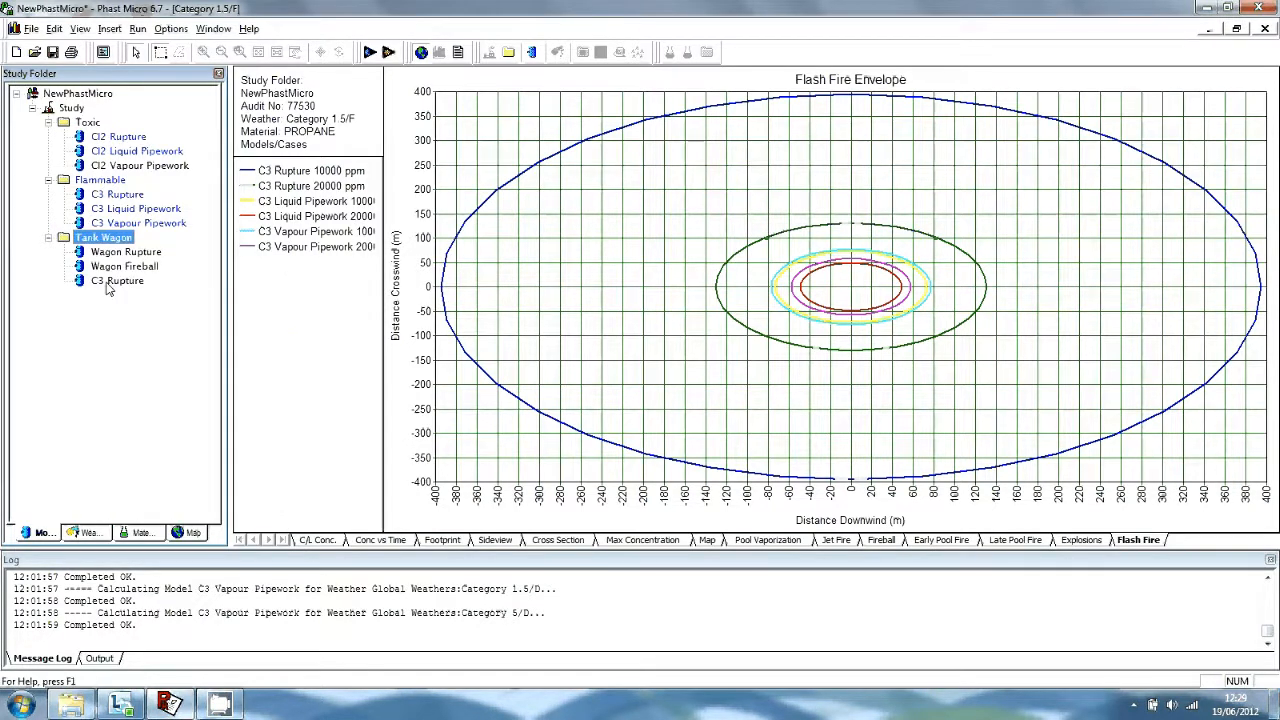
Rename the new C3 Rupture copy in the Tank Wagon folder as Wagon Liquid Leak.
{"action": "right_click", "coordinate": [110, 288]}
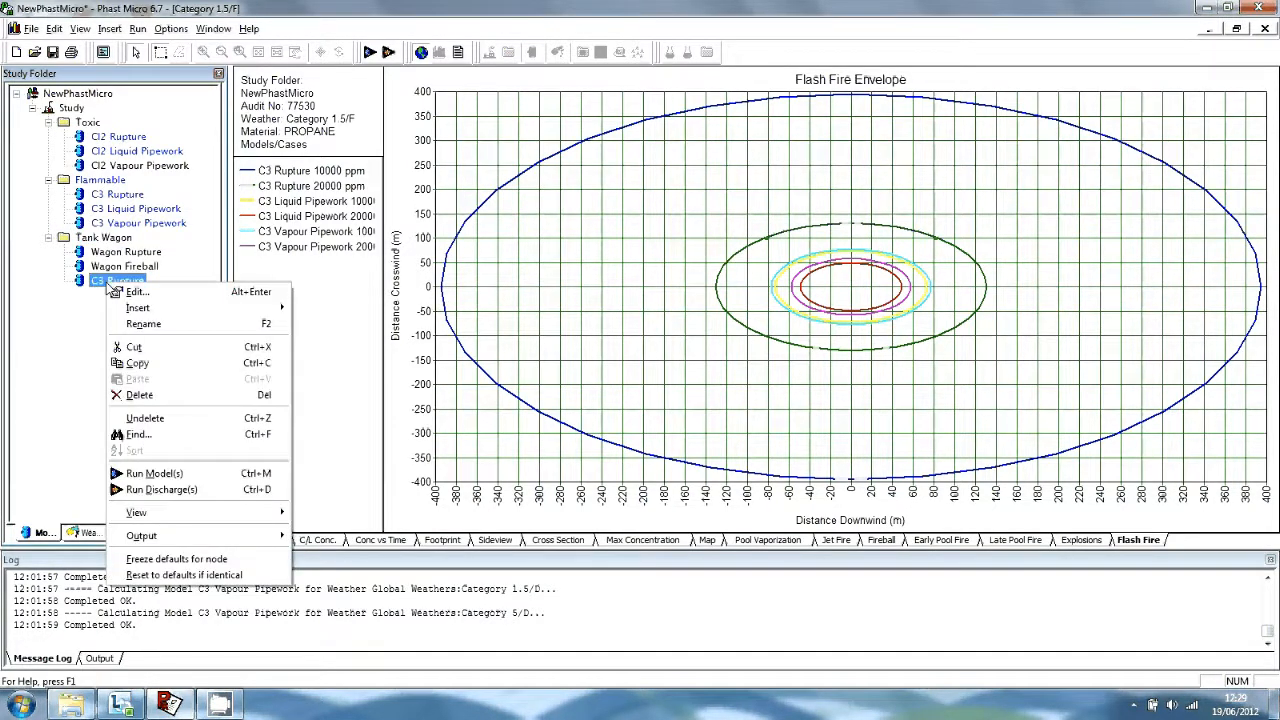
{"action": "left_click", "coordinate": [148, 323]}
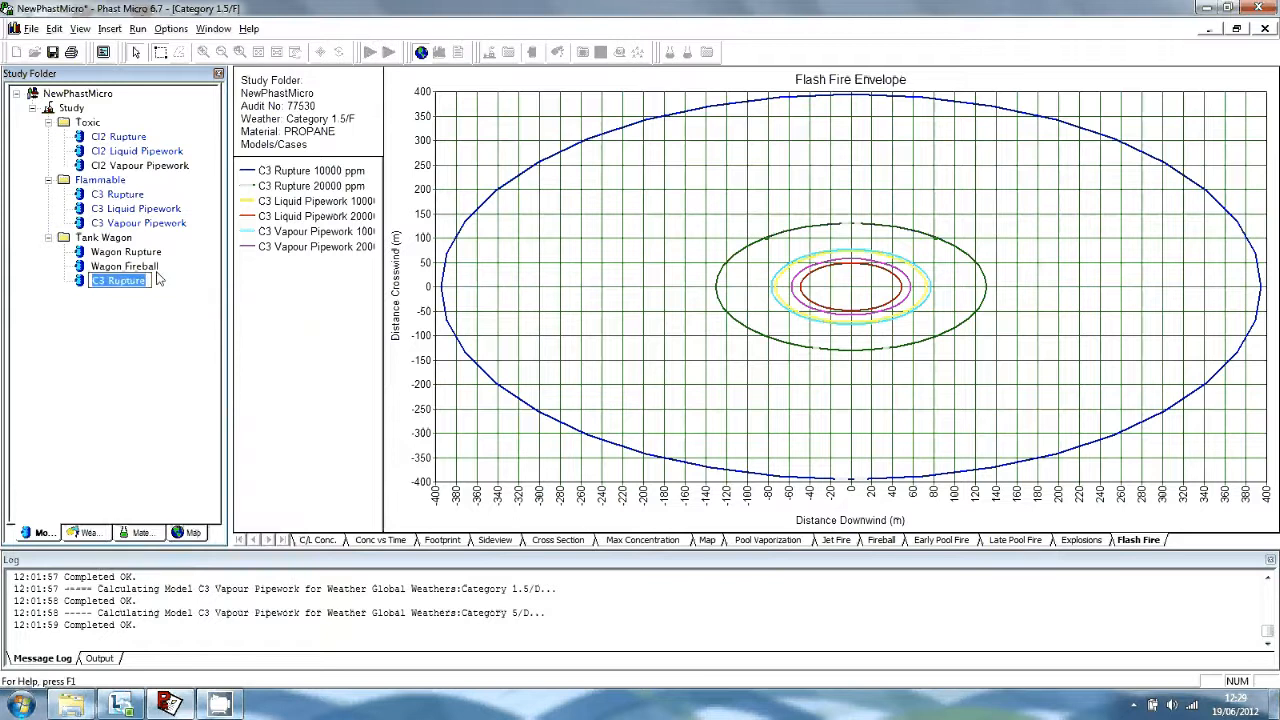
{"action": "type", "text": "W"}
{"action": "type", "text": "agon Li"}
{"action": "type", "text": "quid Lea"}
{"action": "type", "text": "k"}
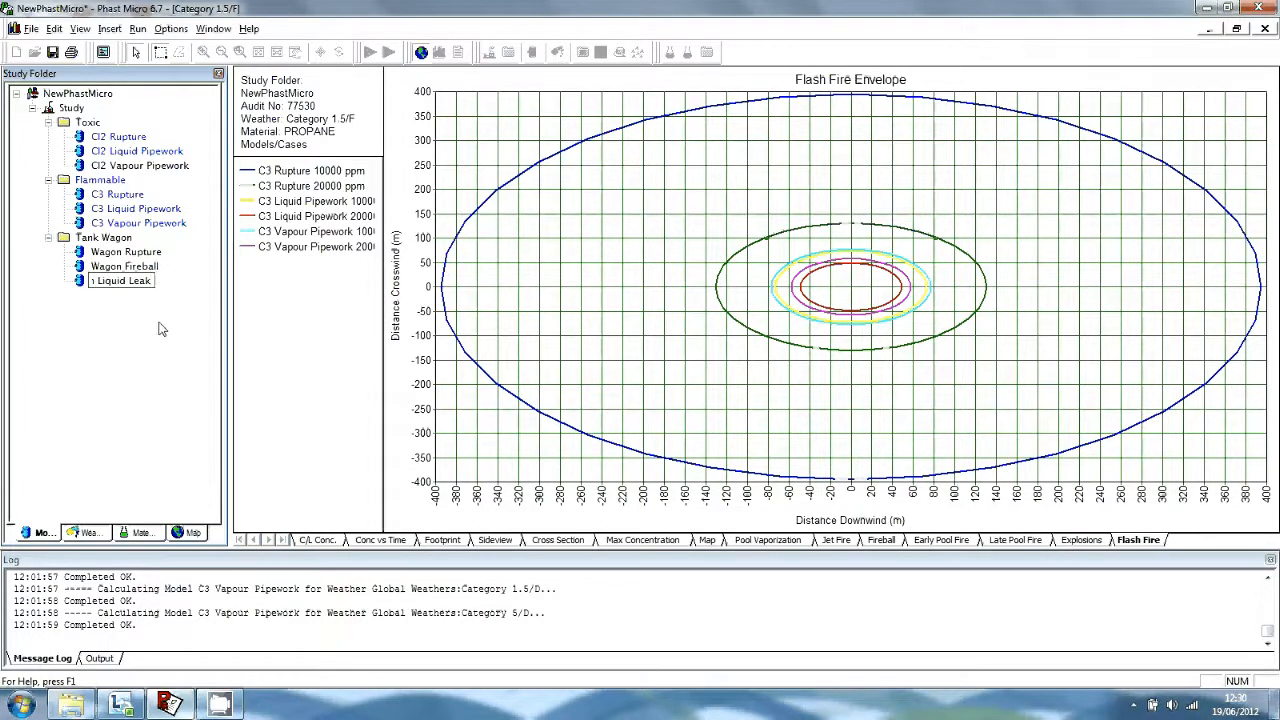
{"action": "key", "text": "Return"}
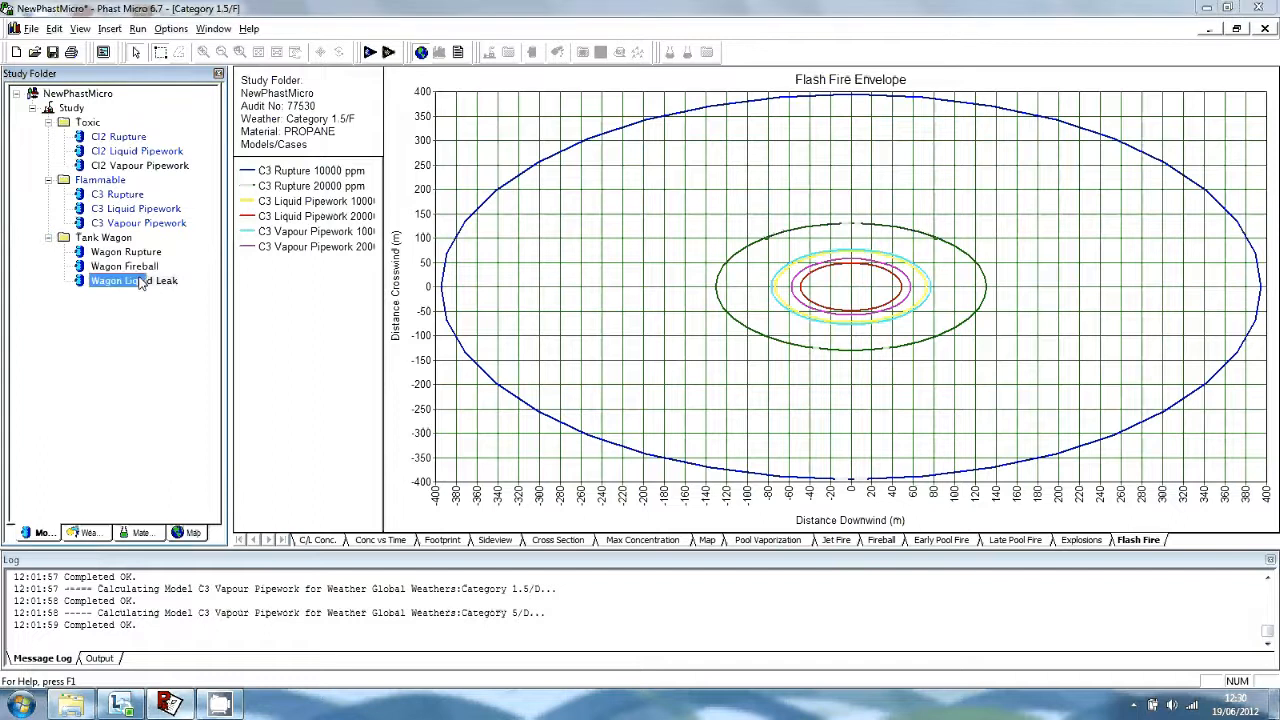
Set the Wagon Liquid Leak scenario type to Leak, change the hole diameter's unit, and enter a diameter of 1.
{"action": "double_click", "coordinate": [141, 284]}
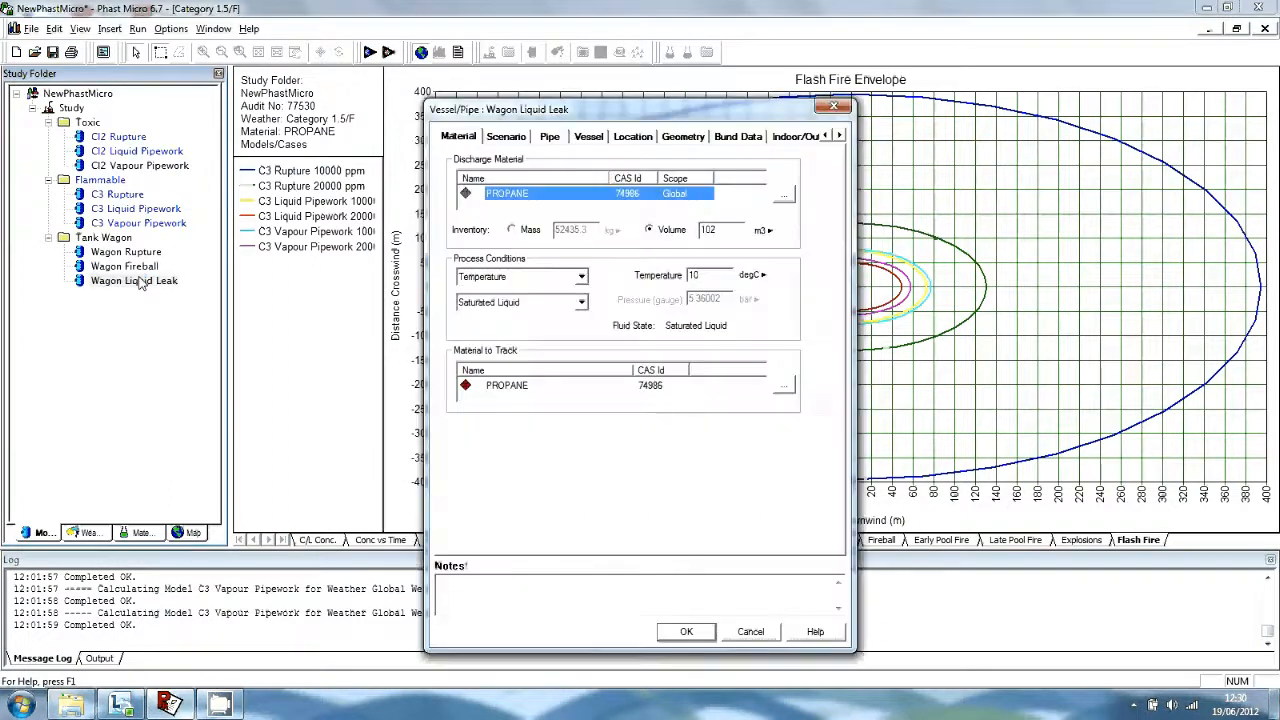
{"action": "left_click", "coordinate": [515, 139]}
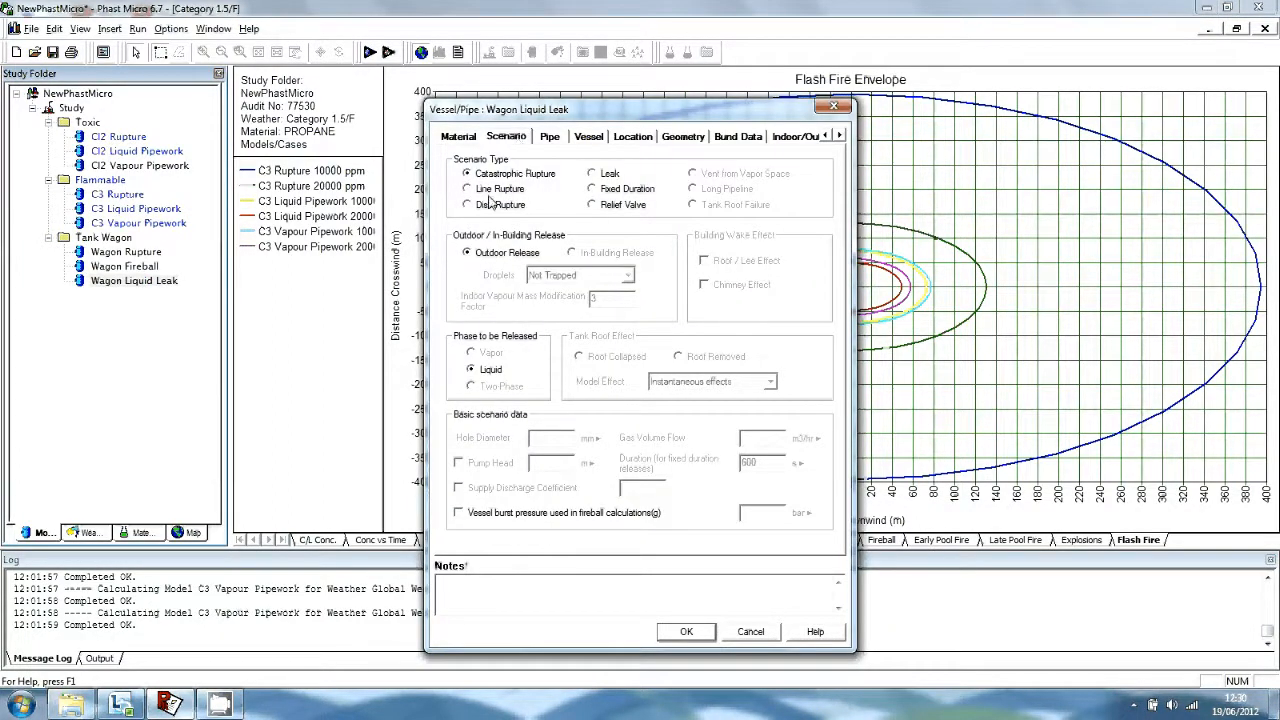
{"action": "left_click", "coordinate": [592, 175]}
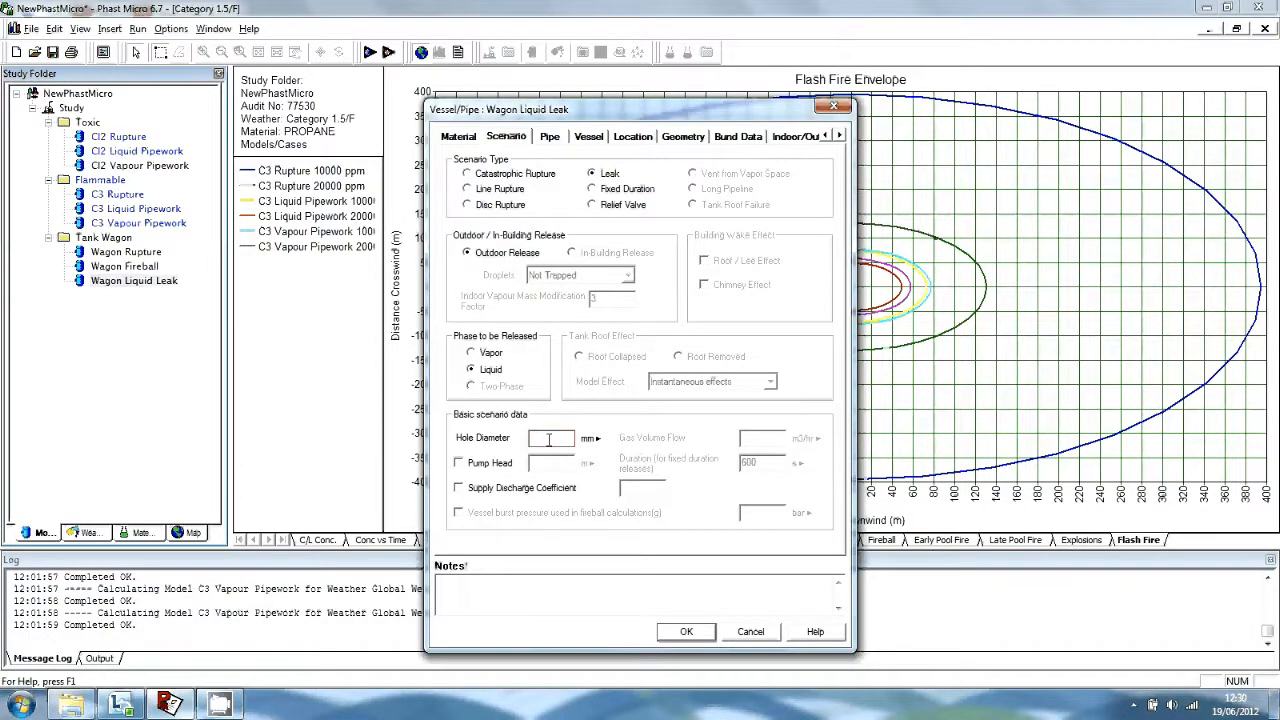
{"action": "left_click", "coordinate": [598, 439]}
{"action": "left_click", "coordinate": [624, 455]}
{"action": "left_click", "coordinate": [562, 441]}
{"action": "type", "text": "1"}
Set the vessel tank head of the Wagon Liquid Leak model to 1.95 m.
{"action": "left_click", "coordinate": [588, 137]}
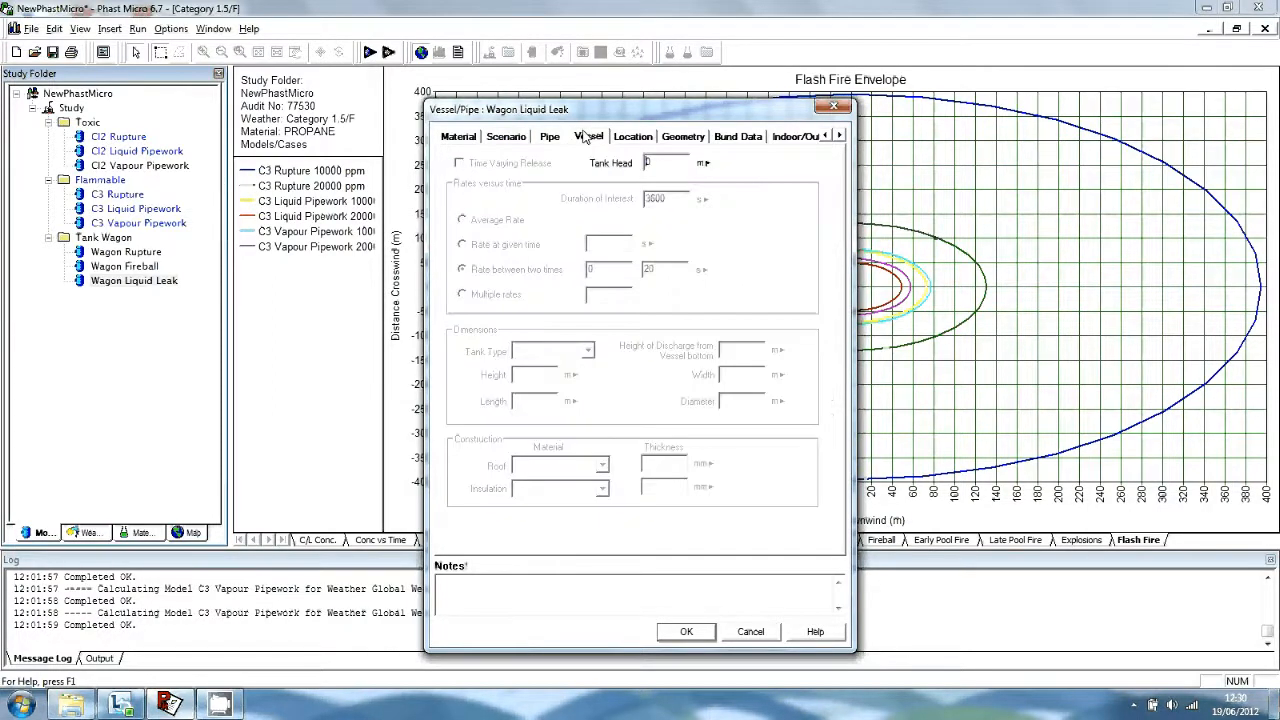
{"action": "left_click", "coordinate": [667, 166]}
{"action": "key", "text": "BackSpace"}
{"action": "type", "text": "1.95"}
Set the release elevation of the Wagon Liquid Leak model to 0.5 m.
{"action": "left_click", "coordinate": [638, 137]}
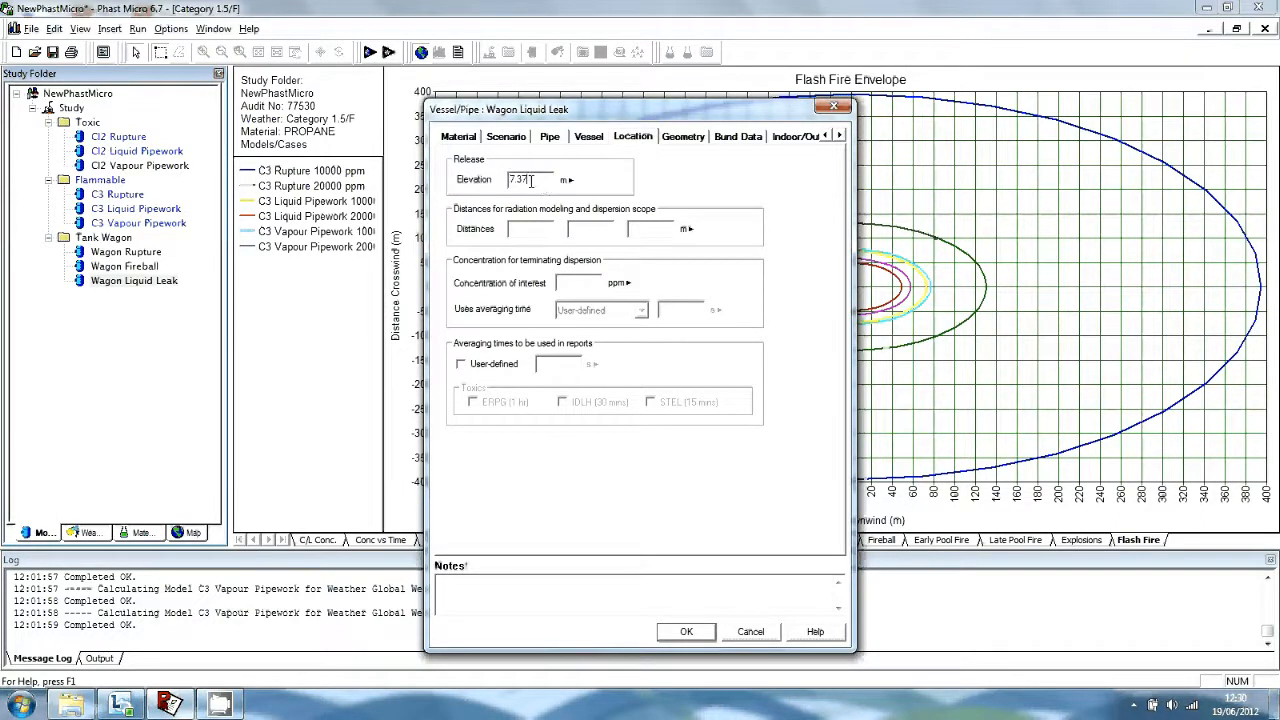
{"action": "key", "text": "BackSpace"}
{"action": "key", "text": "BackSpace"}
{"action": "key", "text": "BackSpace"}
{"action": "key", "text": "BackSpace"}
{"action": "type", "text": "0.5"}
Set the outdoor release direction of the Wagon Liquid Leak model to Down - Impinging on the Ground and accept the settings.
{"action": "left_click", "coordinate": [786, 138]}
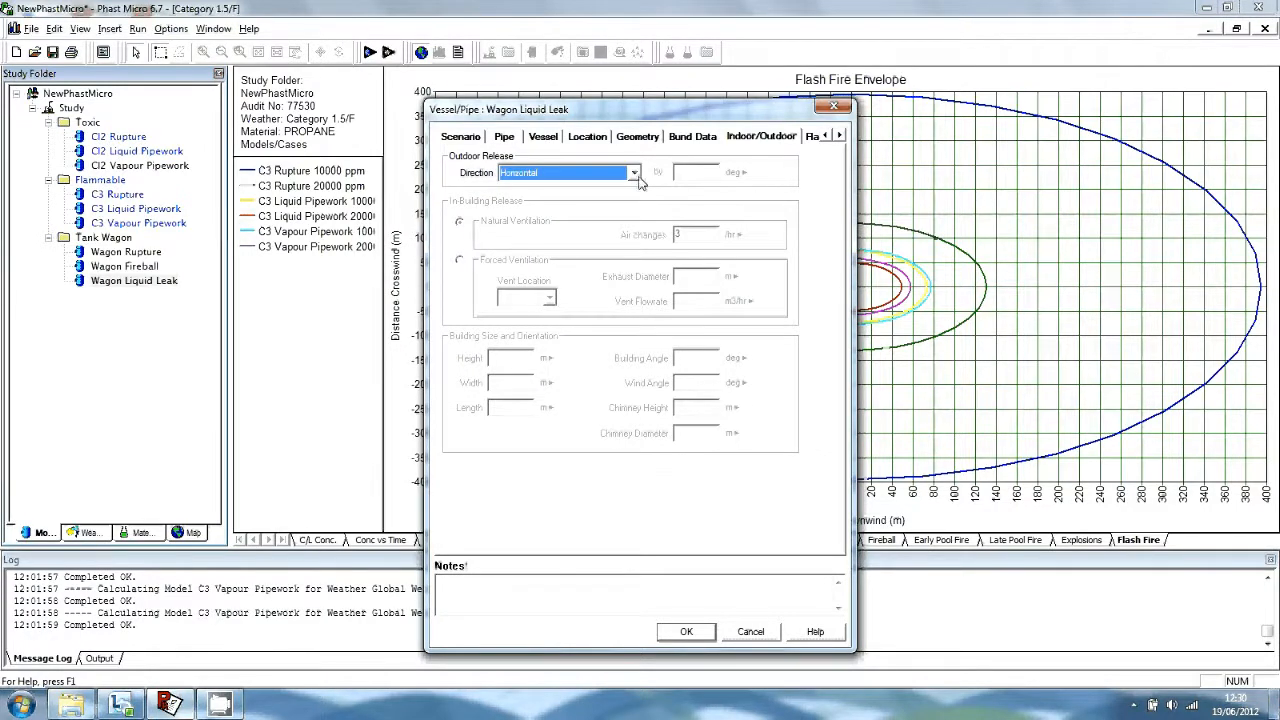
{"action": "left_click", "coordinate": [634, 174]}
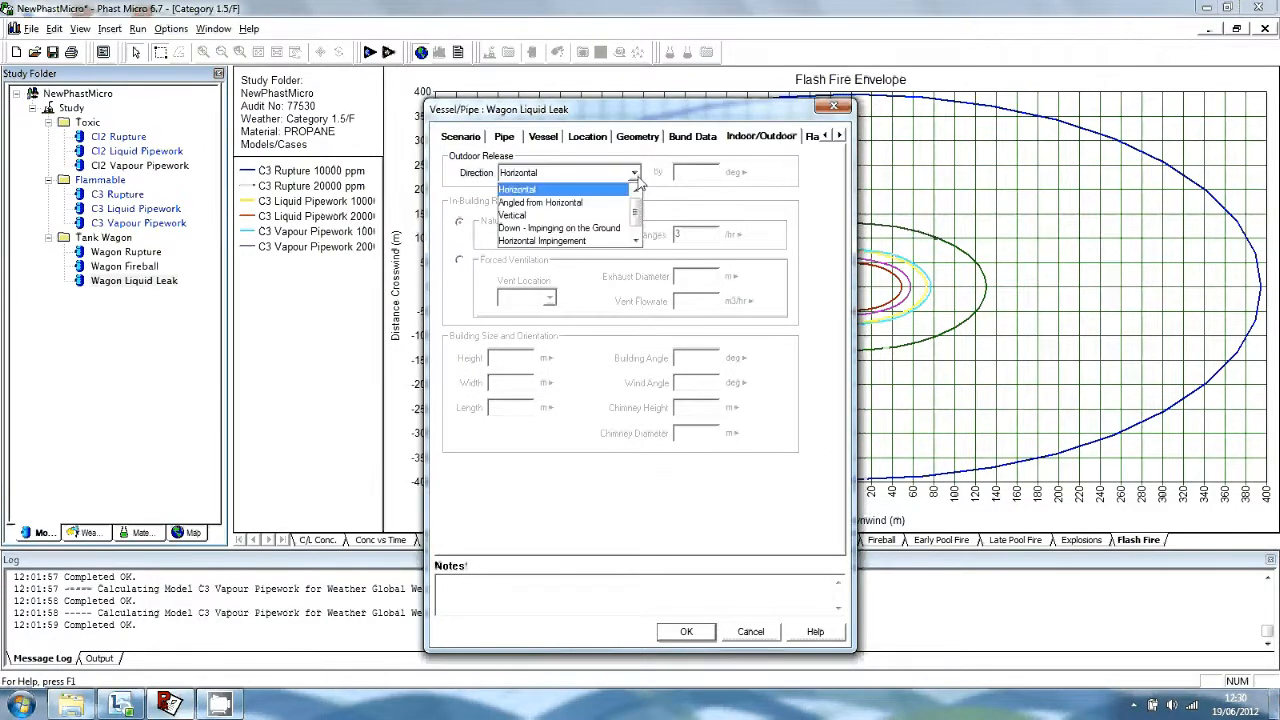
{"action": "left_click", "coordinate": [601, 229]}
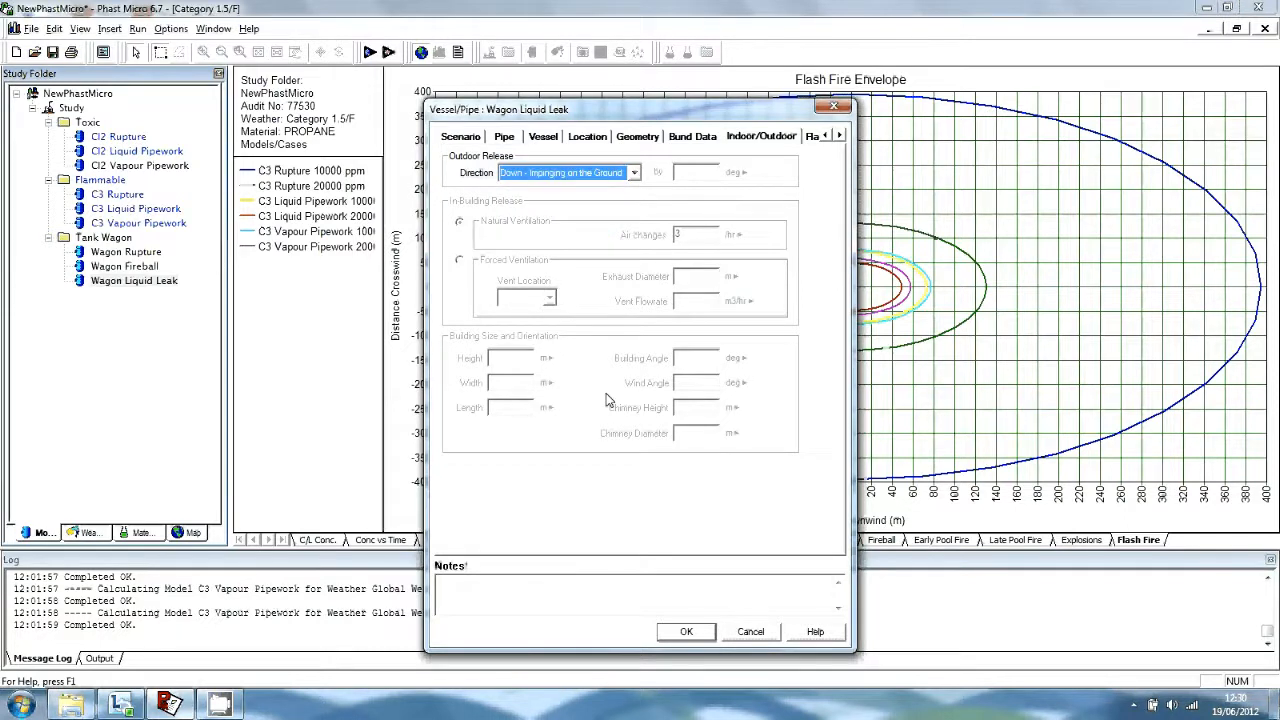
{"action": "left_click", "coordinate": [686, 632]}
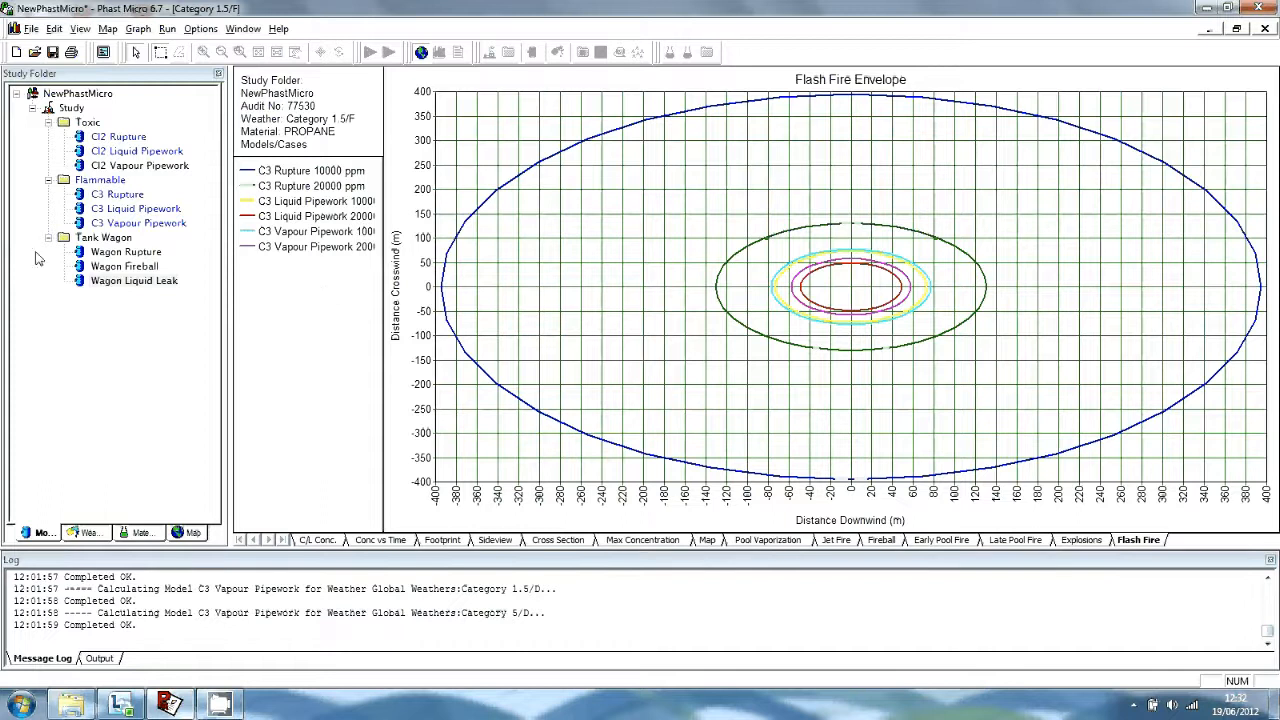
Run all models in the Tank Wagon folder and display their Fireball radiation graph for the Category 1.5/F weather.
{"action": "left_click", "coordinate": [101, 237]}
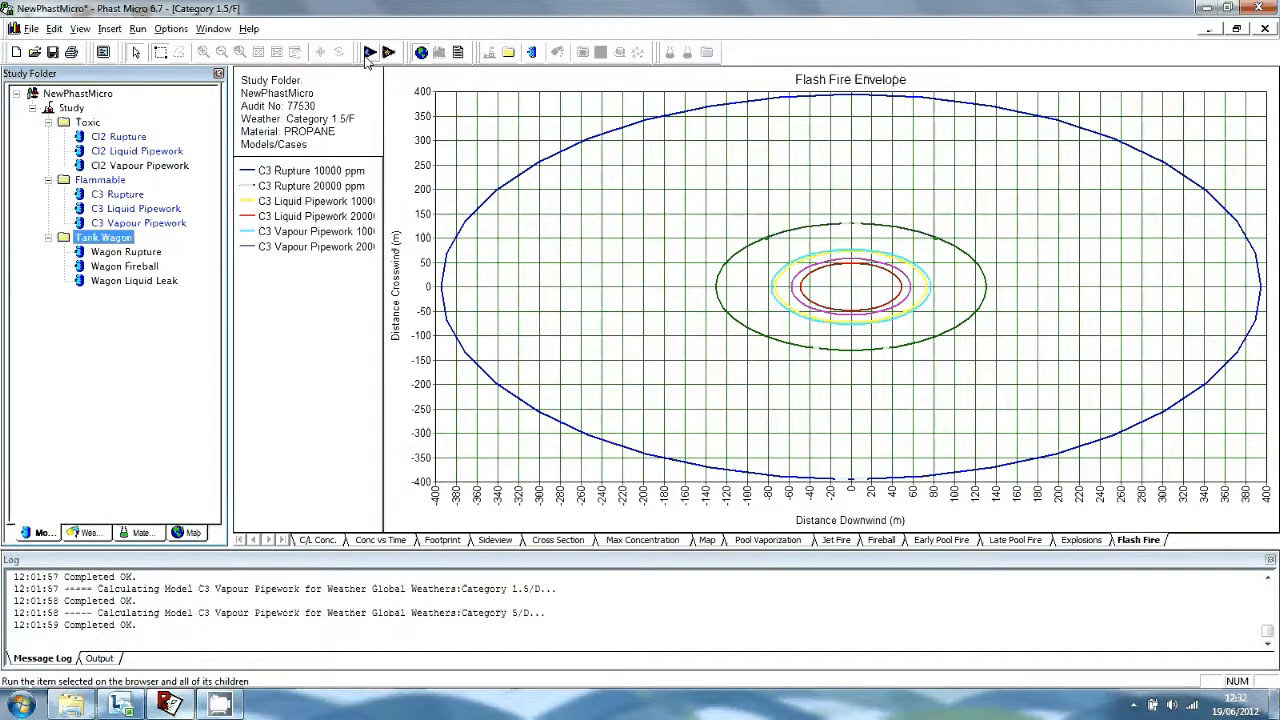
{"action": "left_click", "coordinate": [368, 56]}
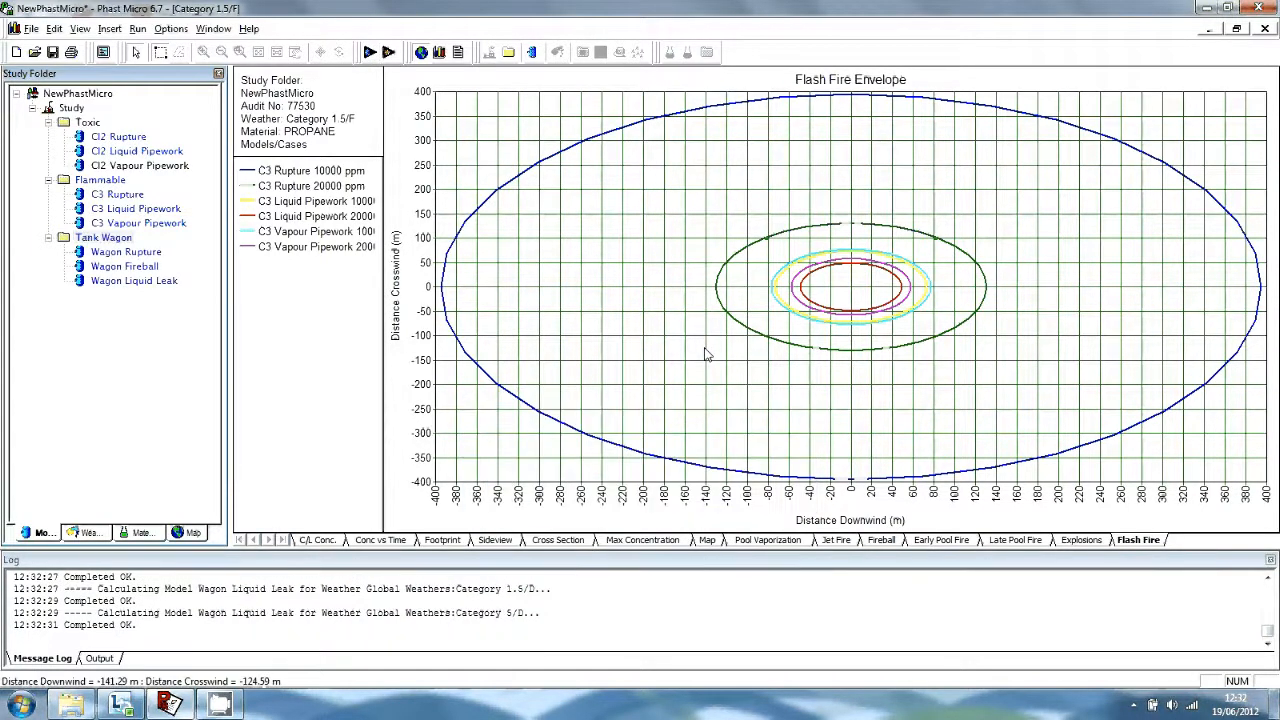
{"action": "left_click", "coordinate": [440, 54]}
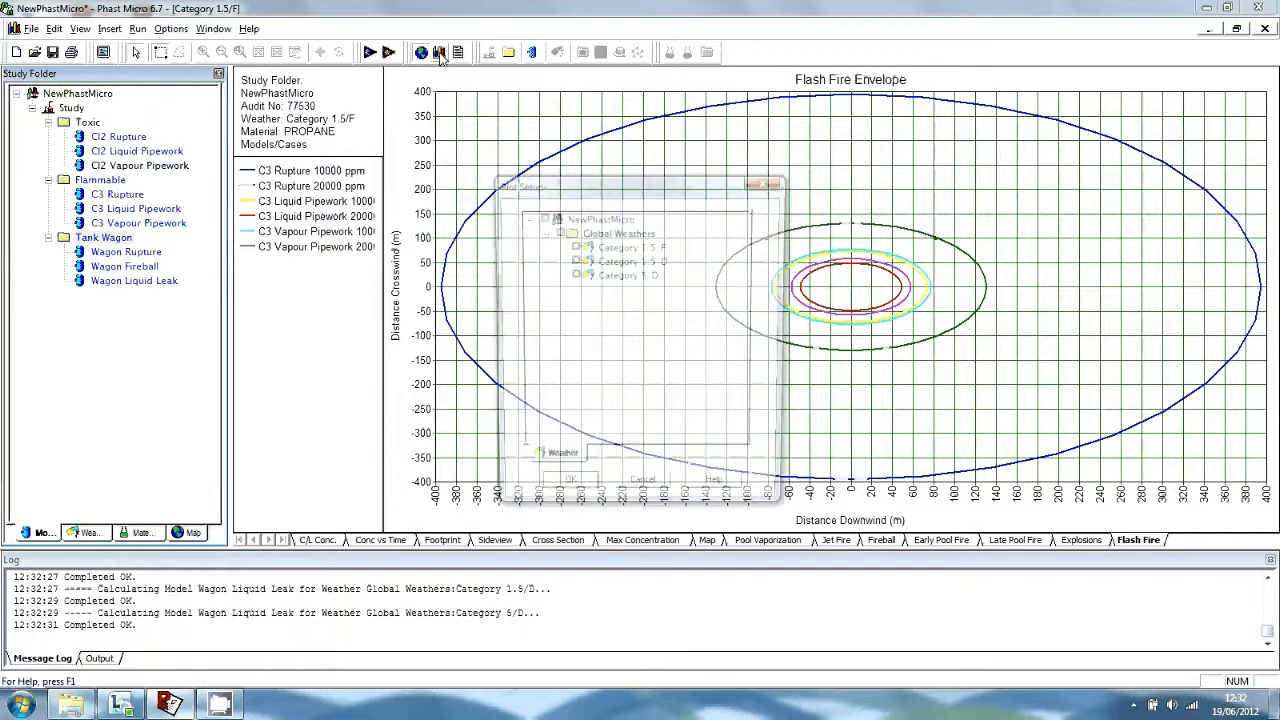
{"action": "left_click", "coordinate": [577, 246]}
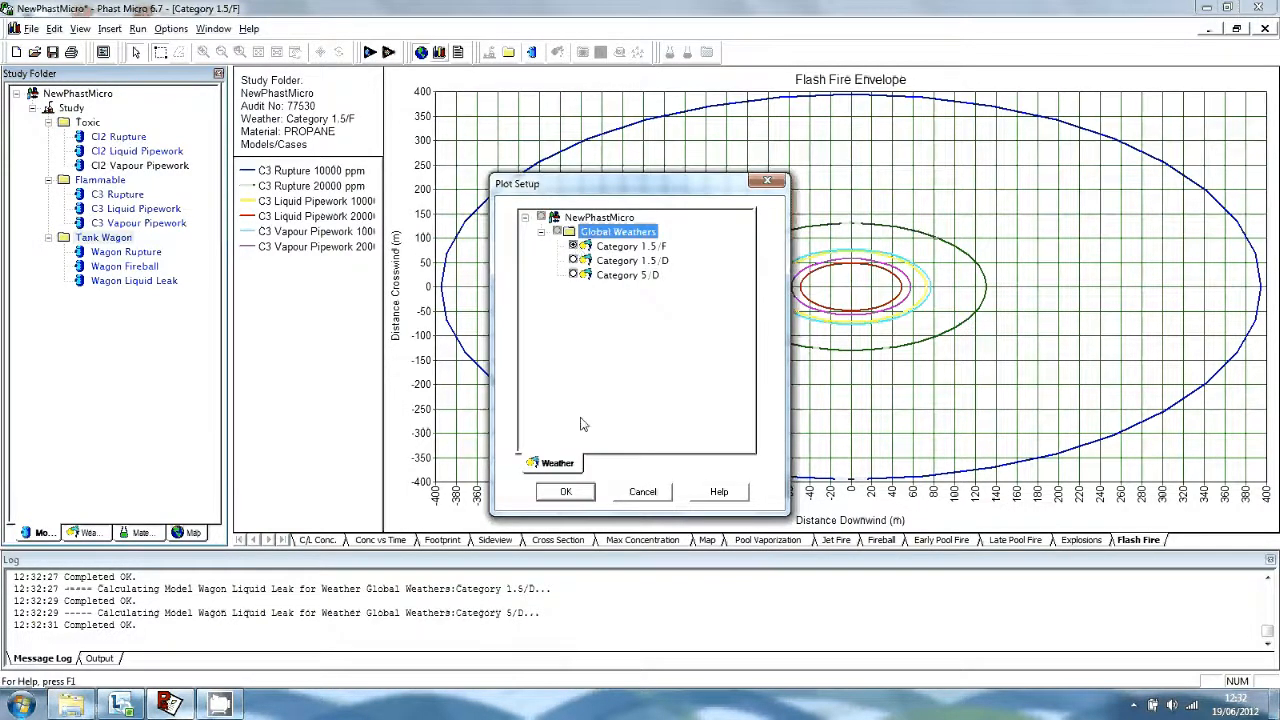
{"action": "left_click", "coordinate": [563, 495]}
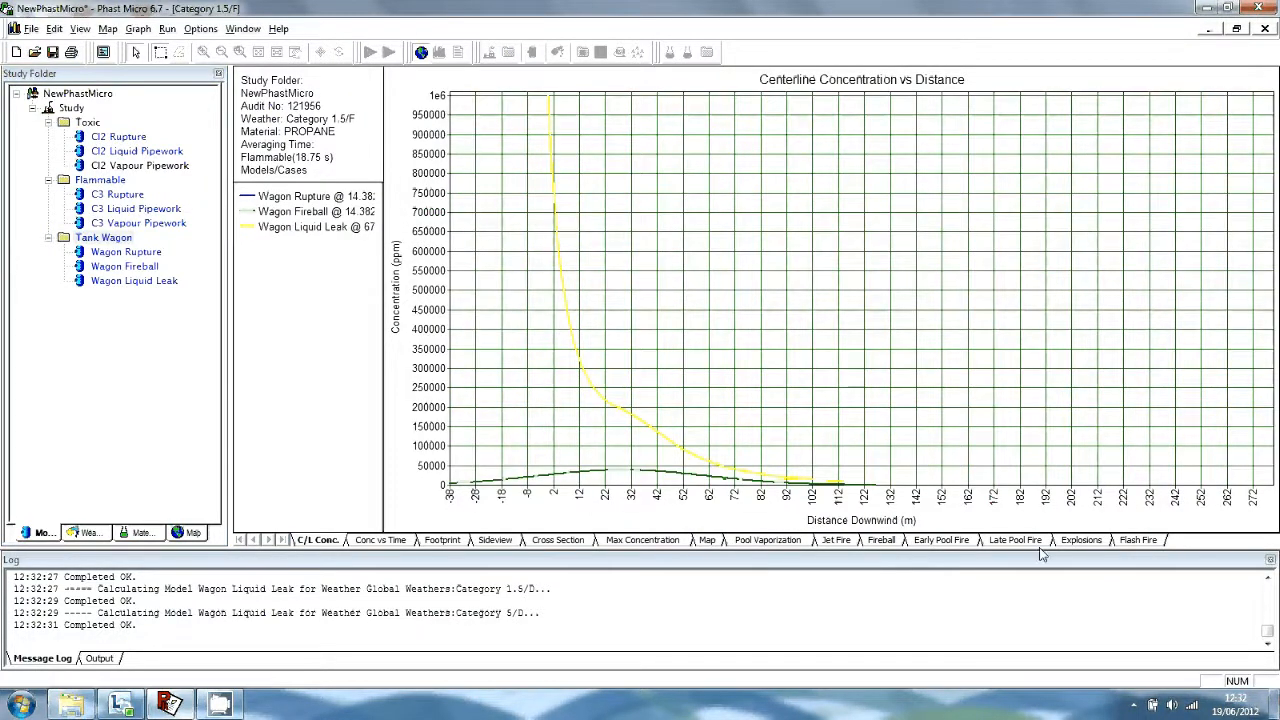
{"action": "left_click", "coordinate": [882, 540]}
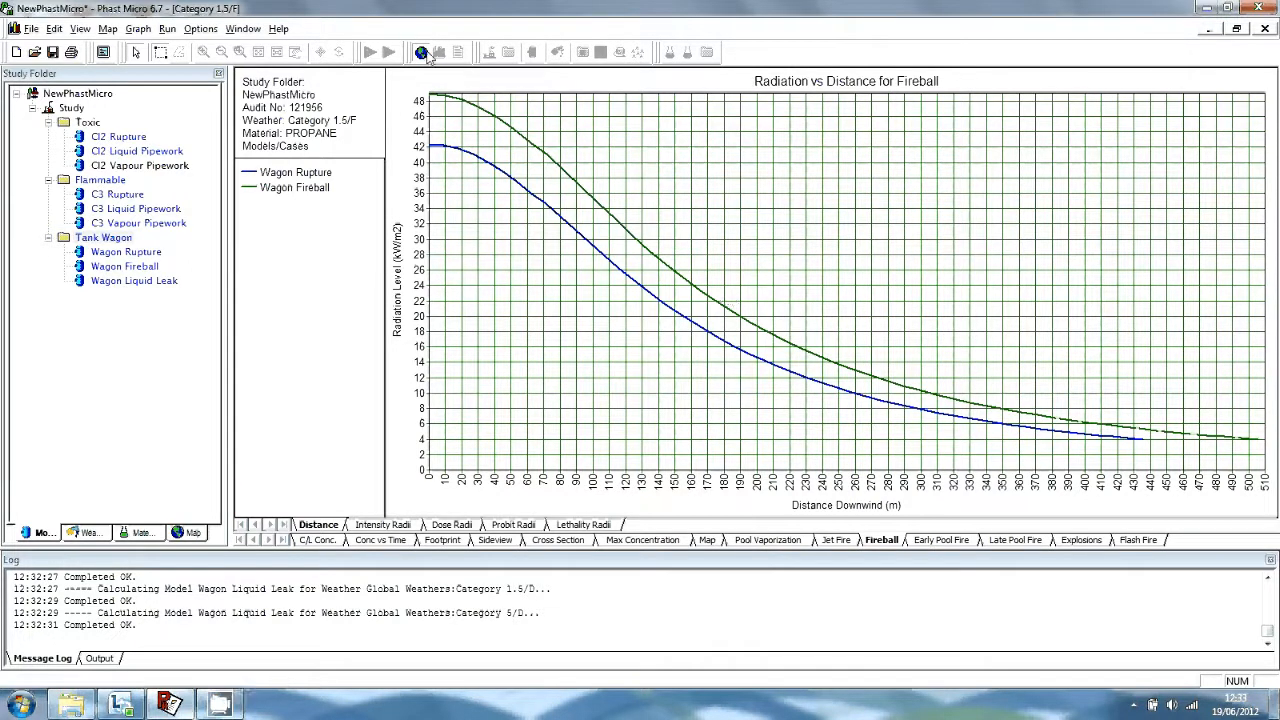
Save the study under the existing file name Tutorials.PSU, including the results as well as the input data.
{"action": "left_click", "coordinate": [31, 28]}
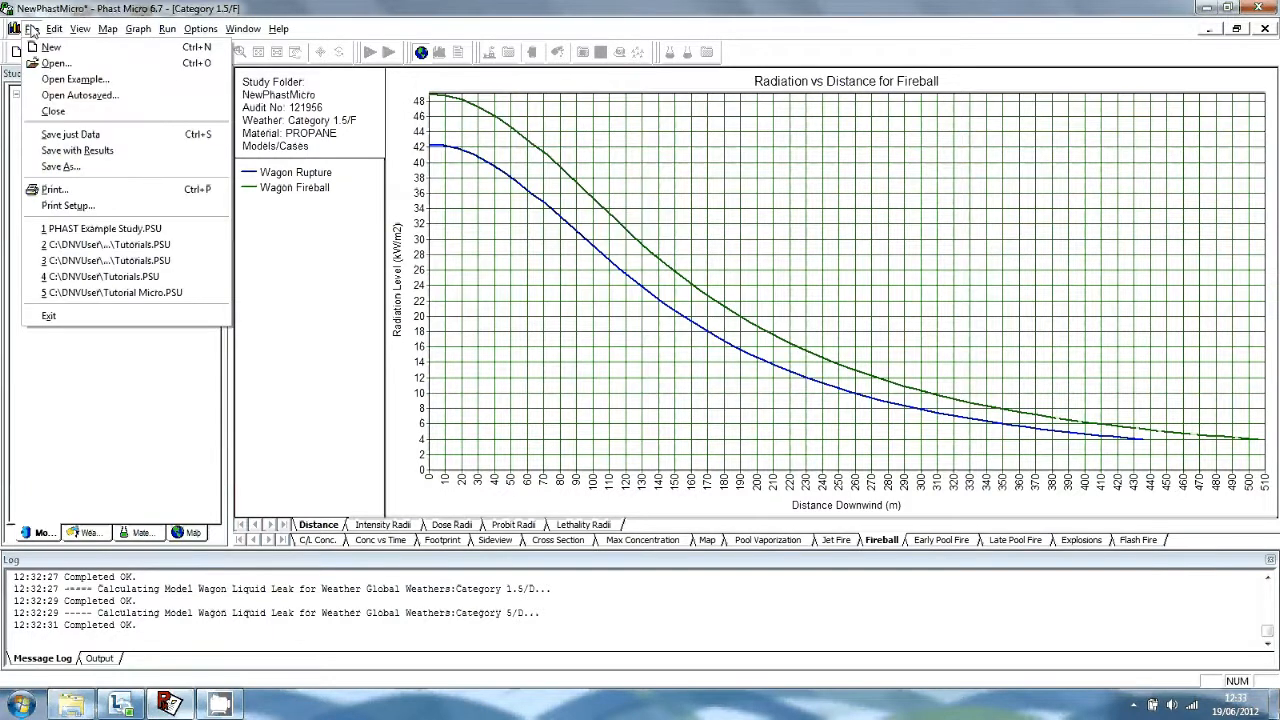
{"action": "left_click", "coordinate": [107, 168]}
{"action": "left_click", "coordinate": [545, 243]}
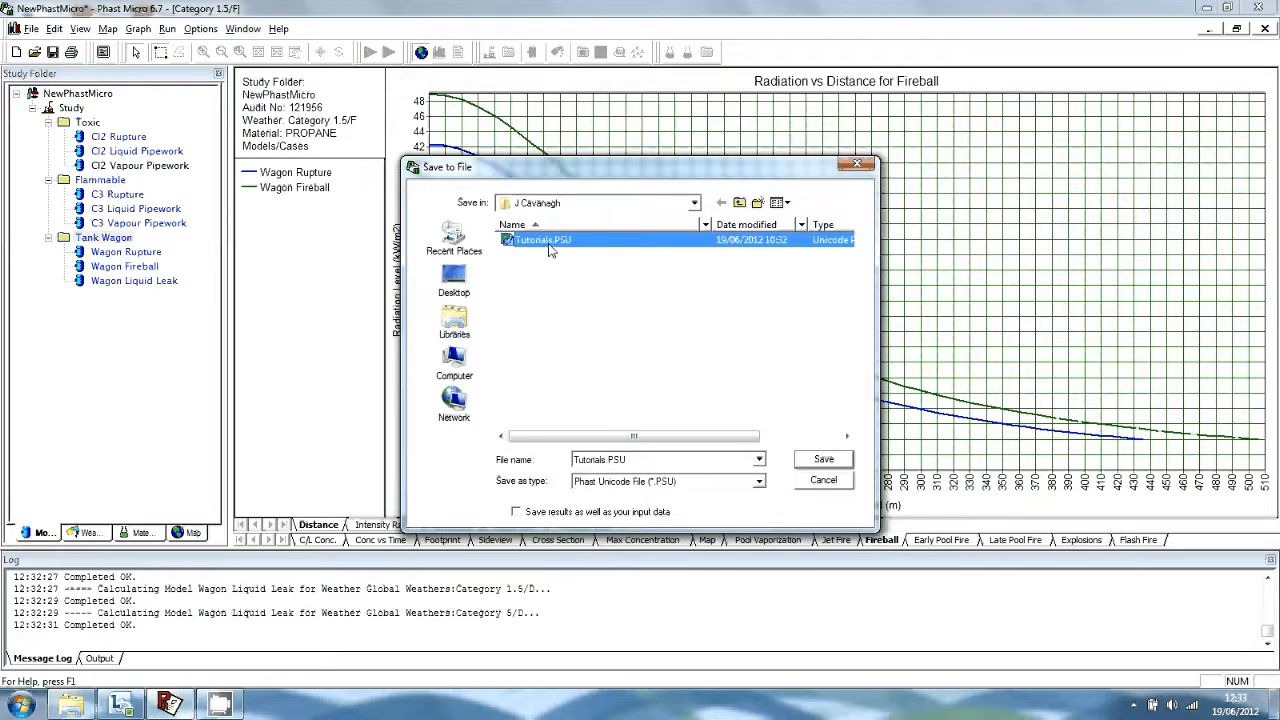
{"action": "left_click", "coordinate": [516, 512]}
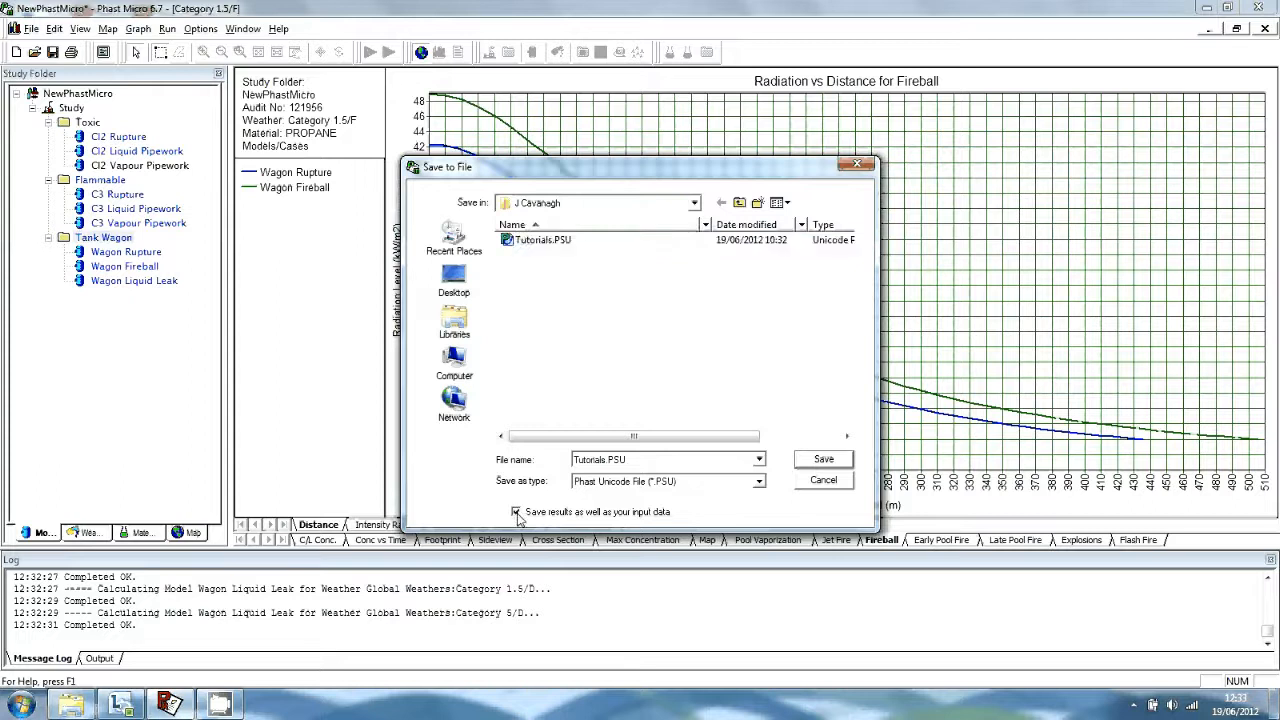